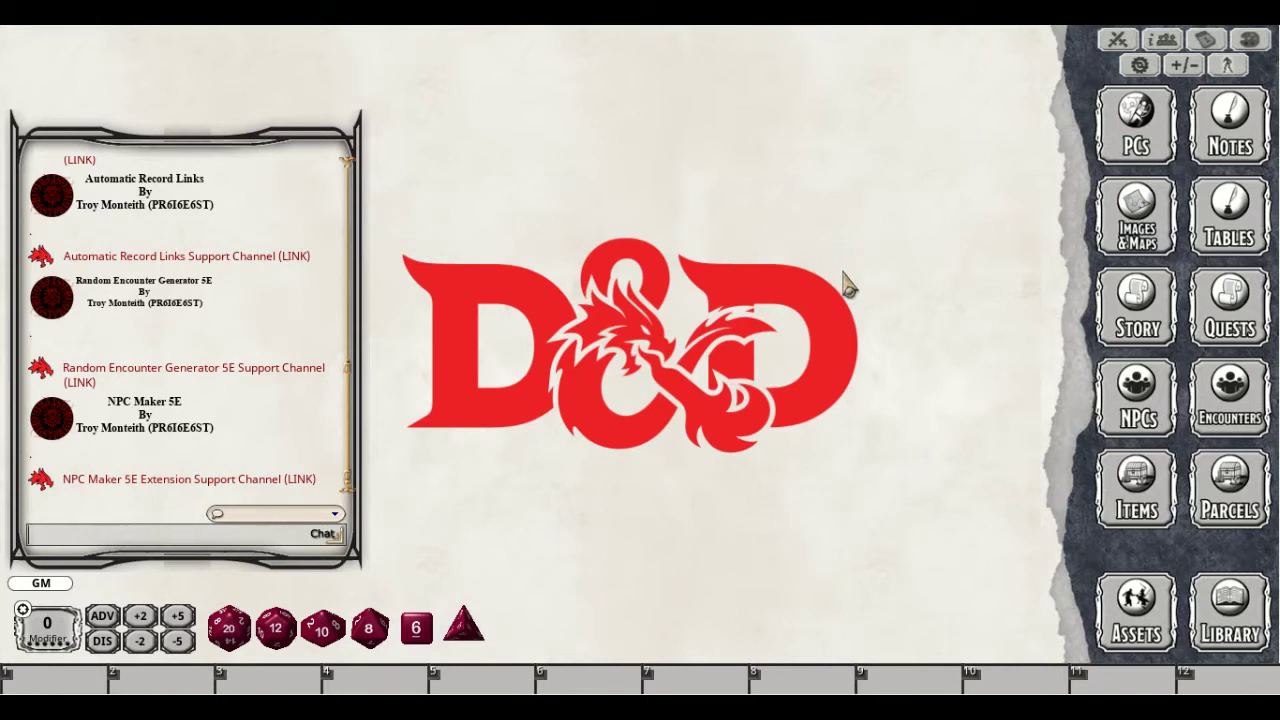
Open the library's data module list, search for "players" and "handbook", and load the D&D Player's Handbook module
left_click(1226, 606)
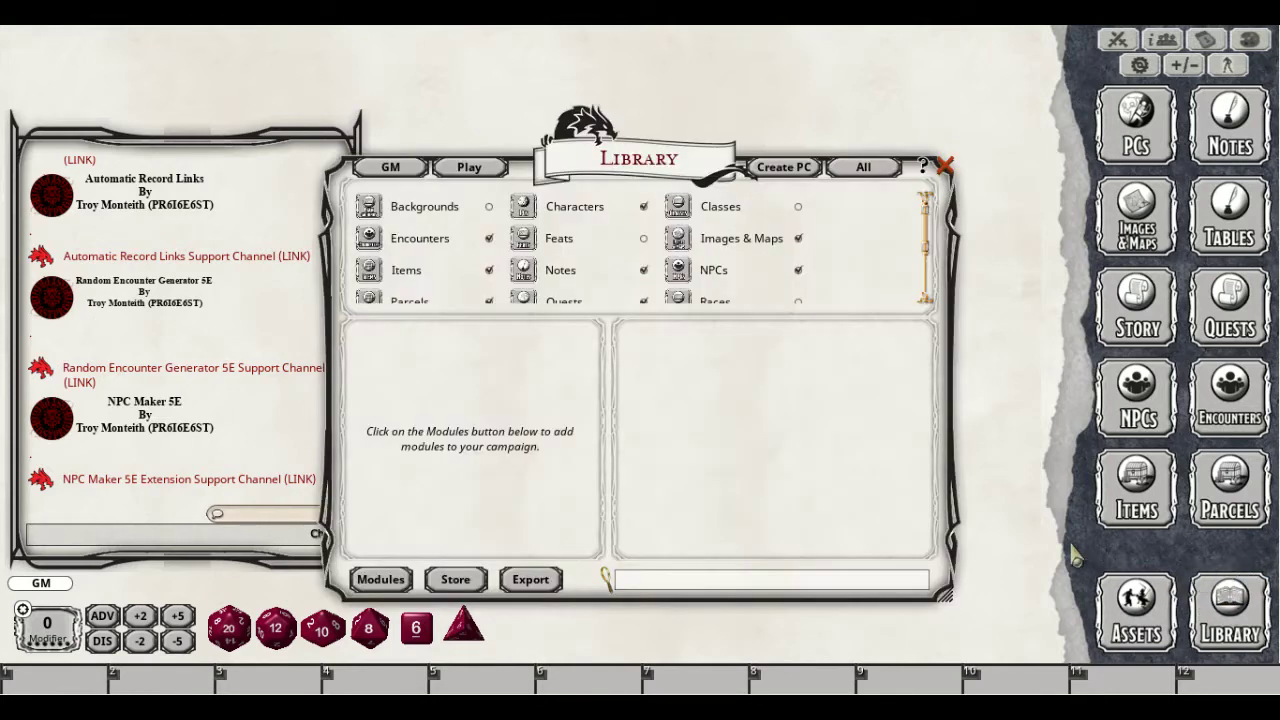
left_click(399, 588)
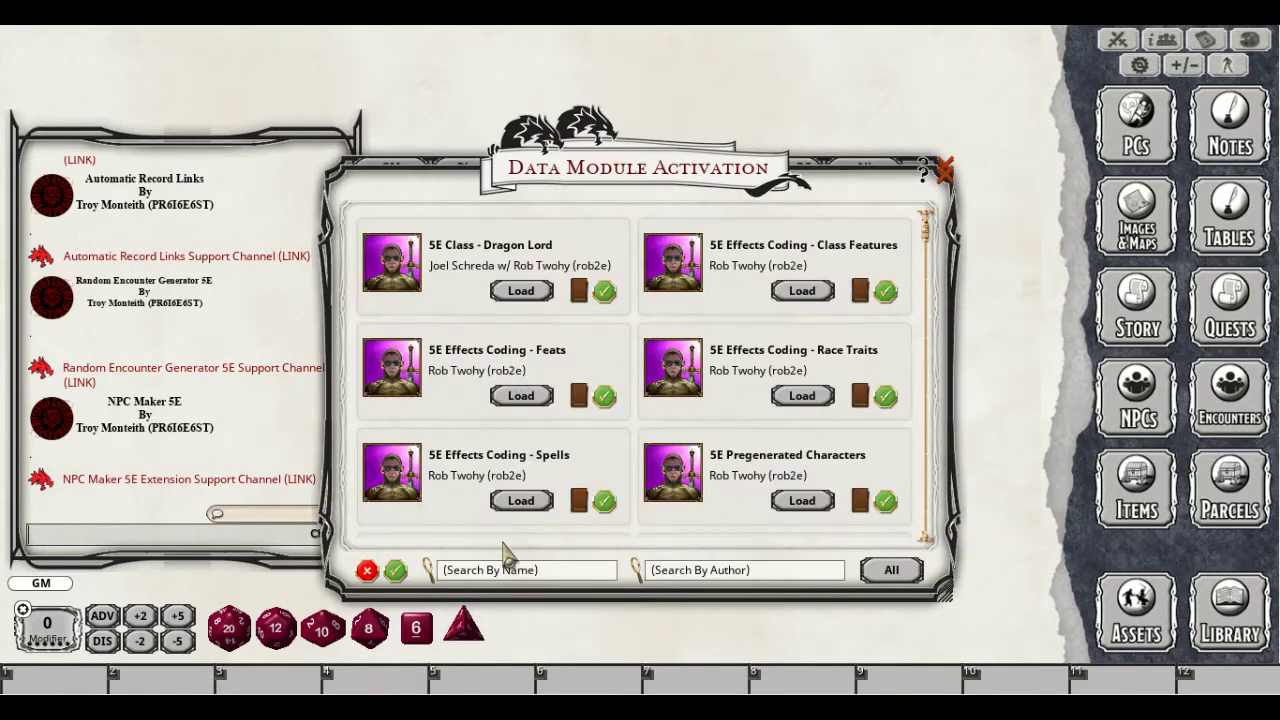
left_click(518, 570)
type("players")
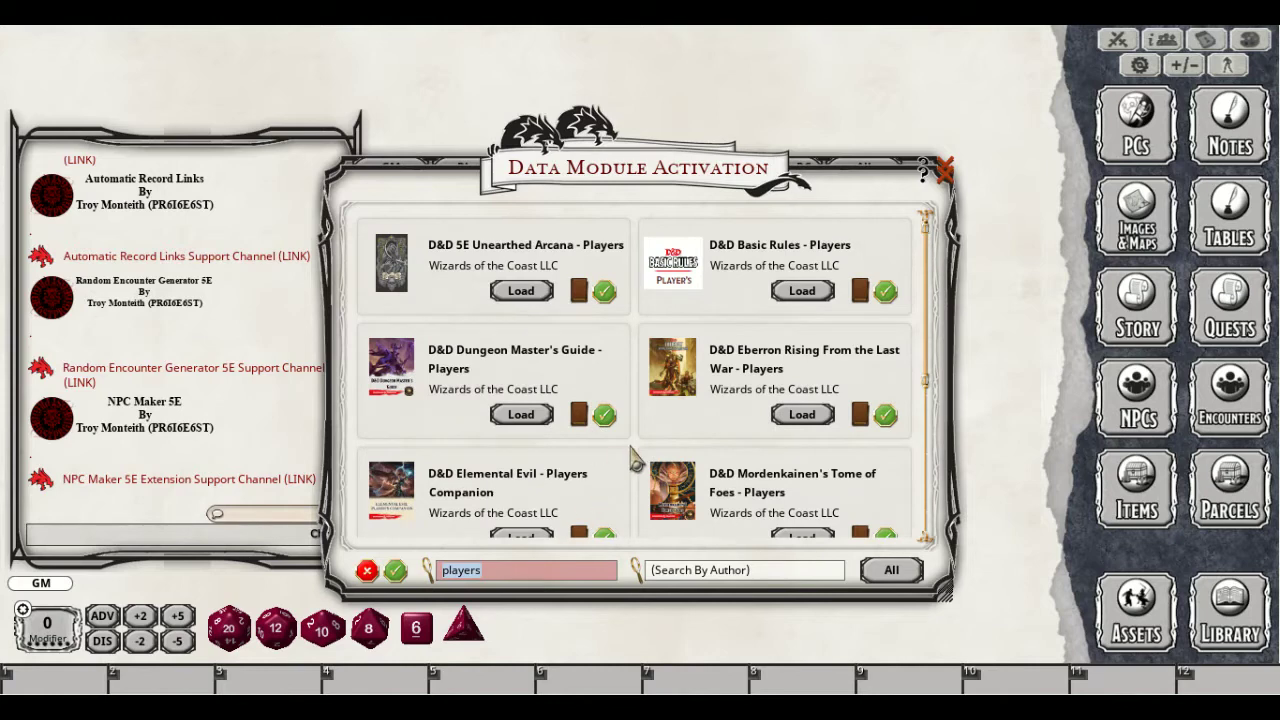
scroll(632, 458, "down", 5)
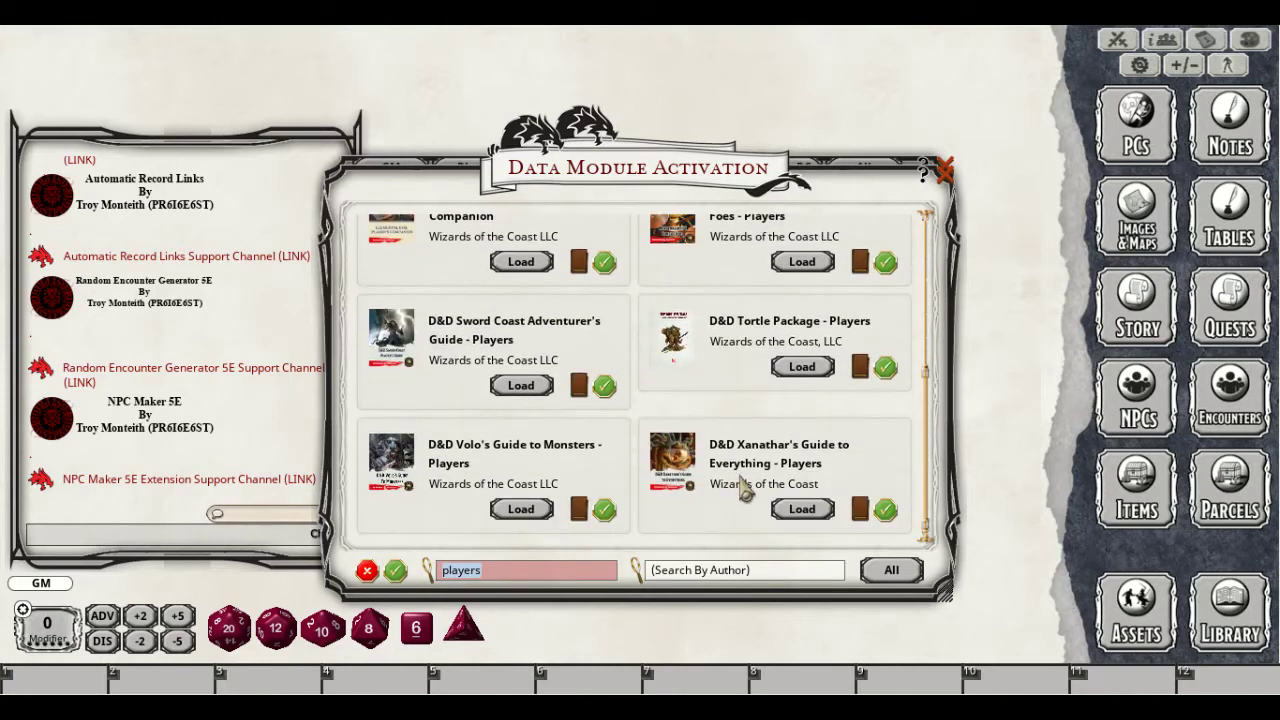
scroll(748, 490, "up", 5)
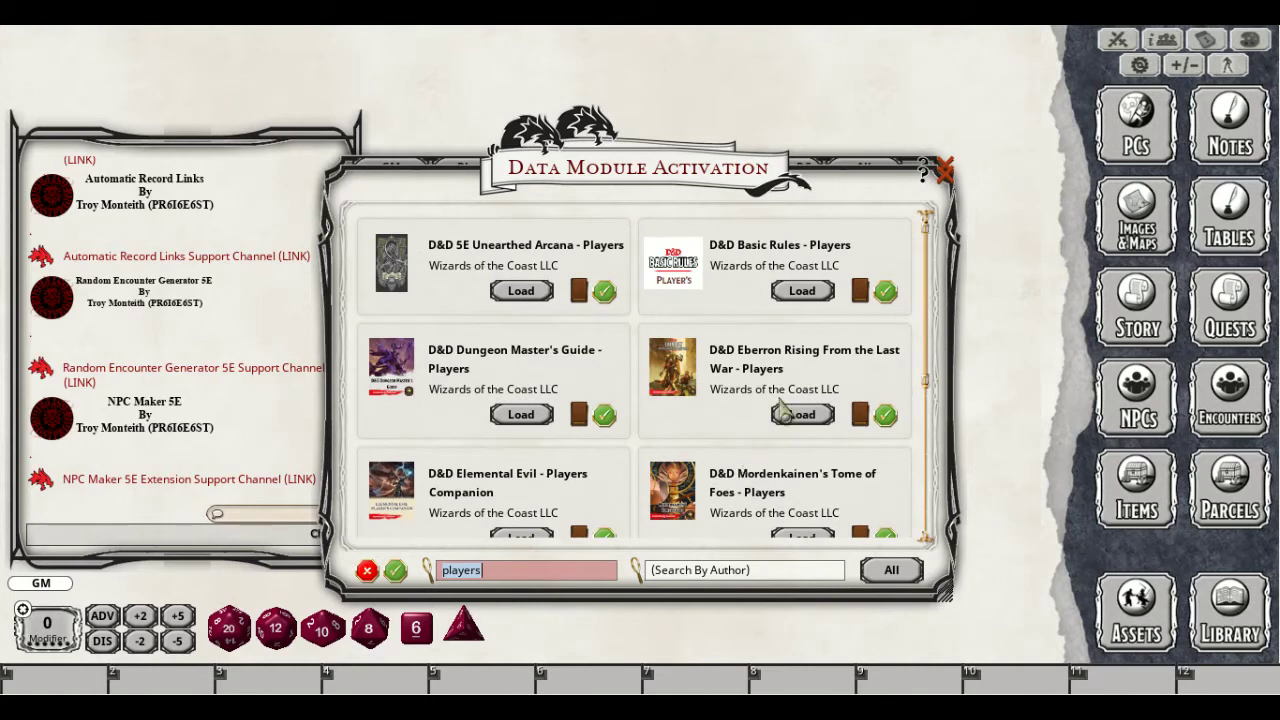
scroll(733, 430, "down", 5)
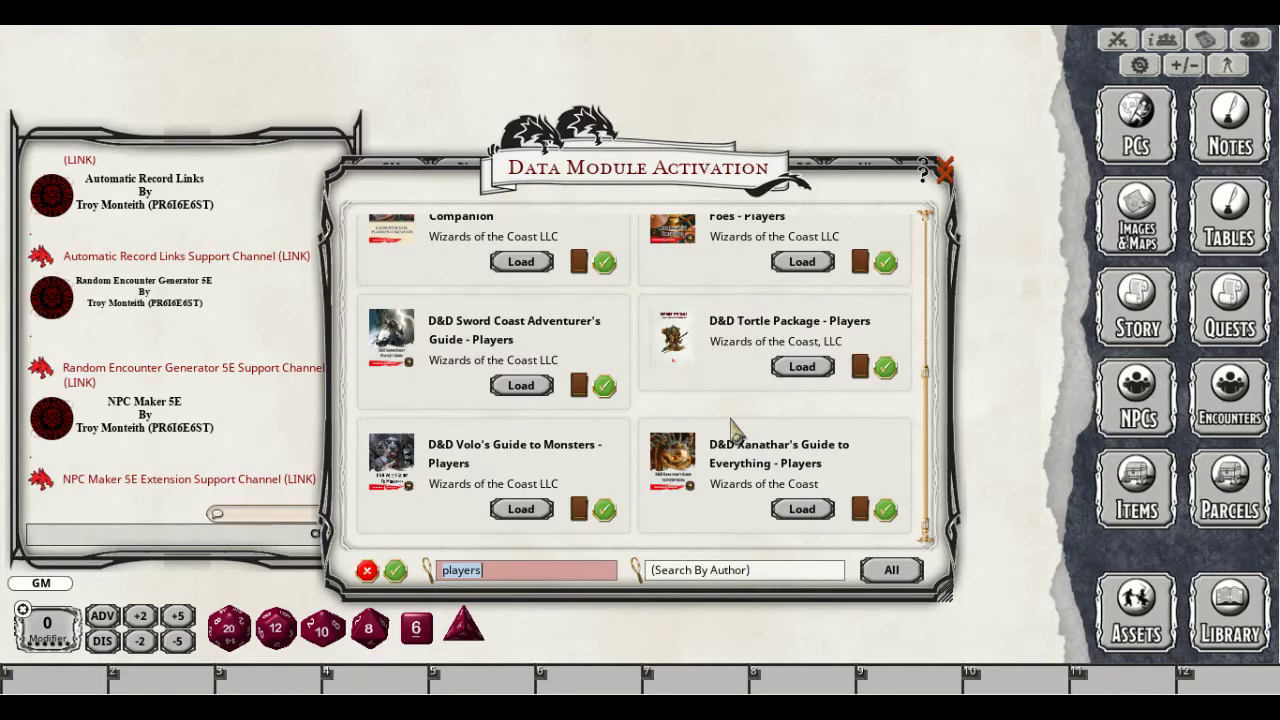
type("handbook")
key("Return")
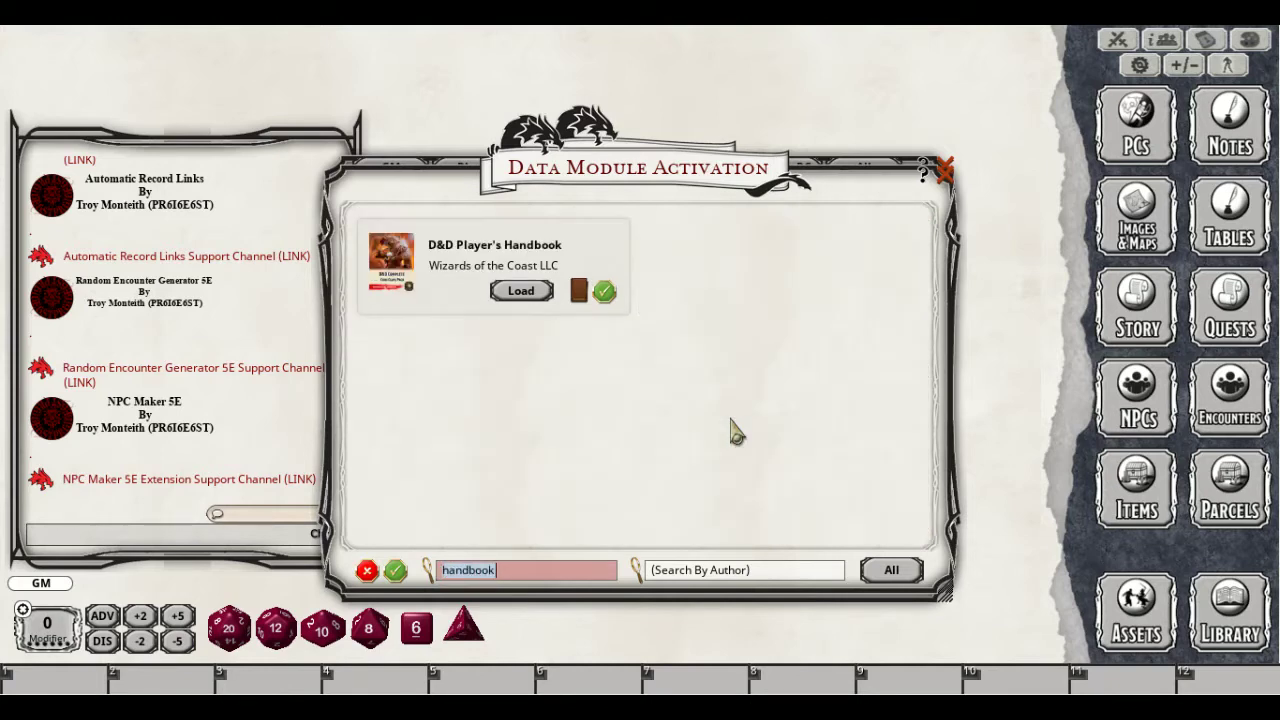
left_click(530, 298)
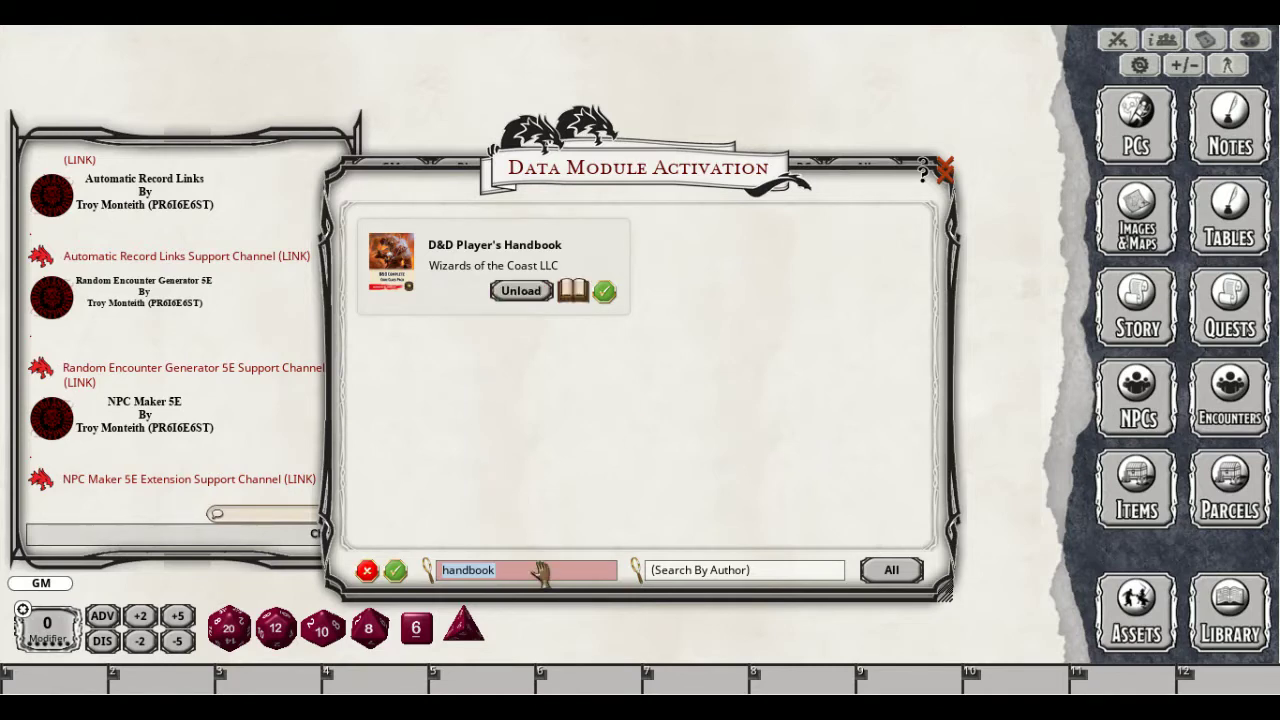
Filter the modules by "dungeon" and load the D&D Dungeon Master's Guide
key("ctrl")
type("dungeon")
key("Return")
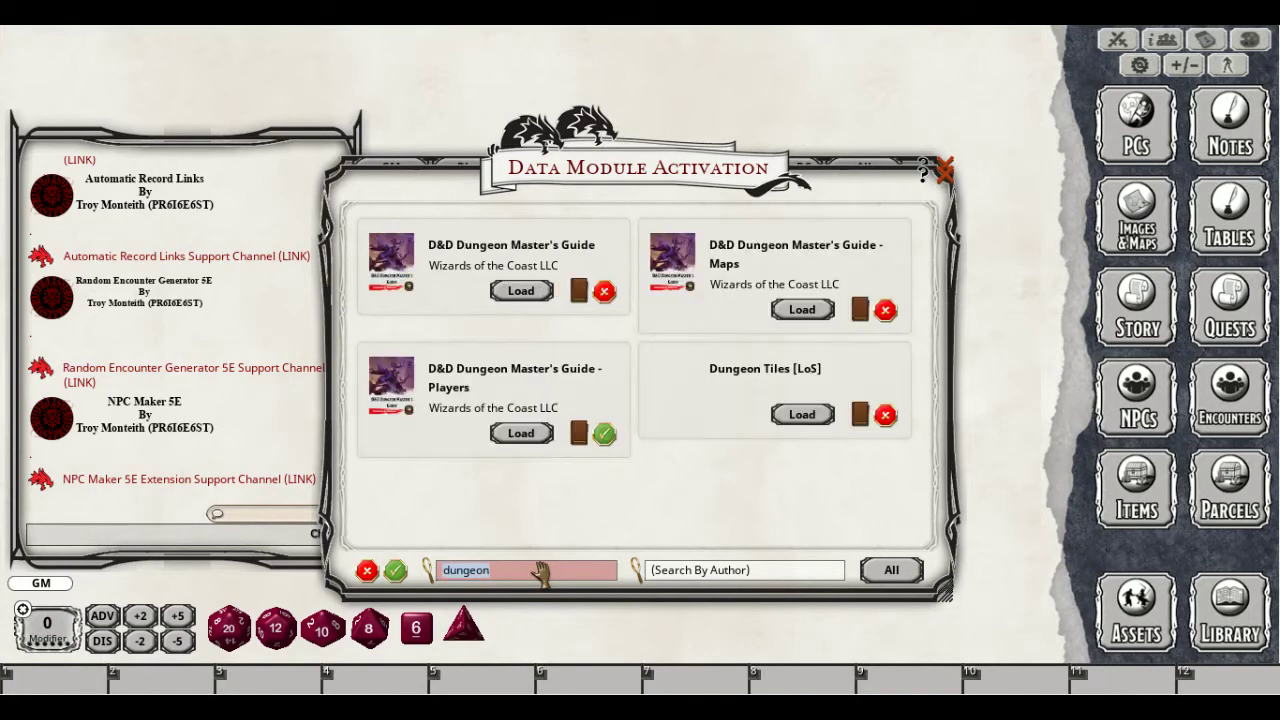
left_click(505, 300)
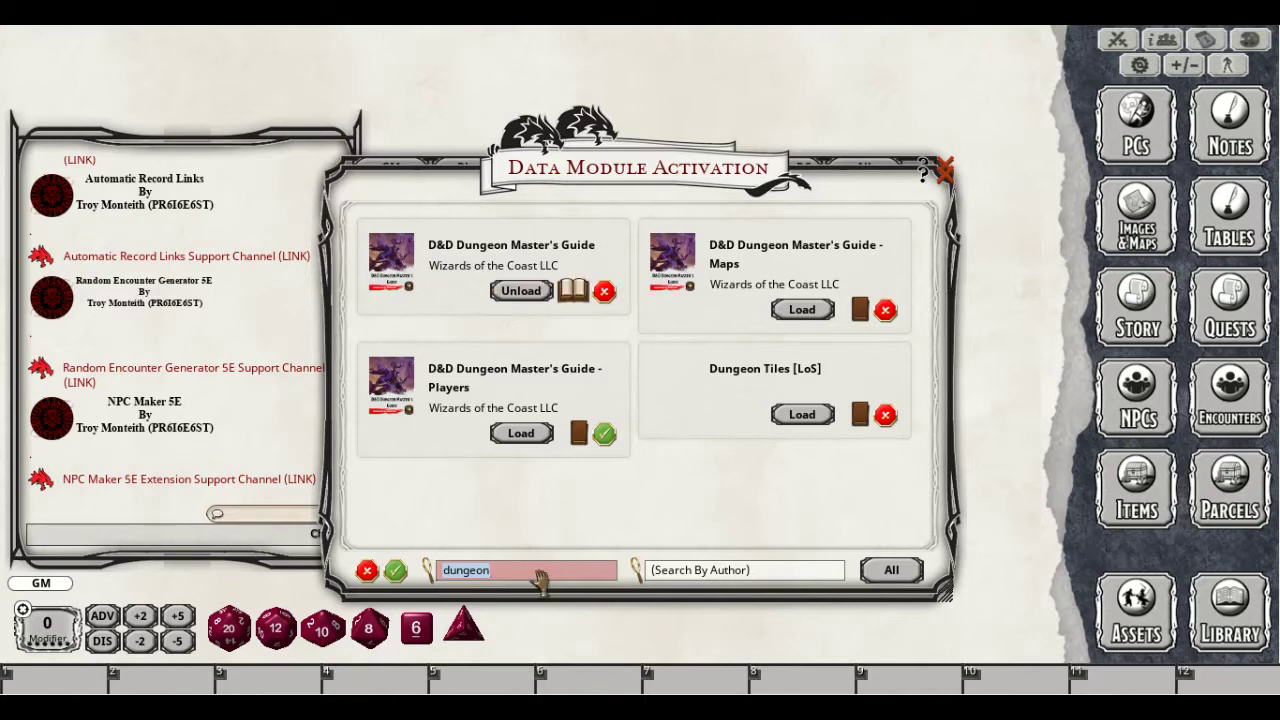
Filter the modules by "random", load NPC Random Treasure Drops, and clear the name filter
type("random")
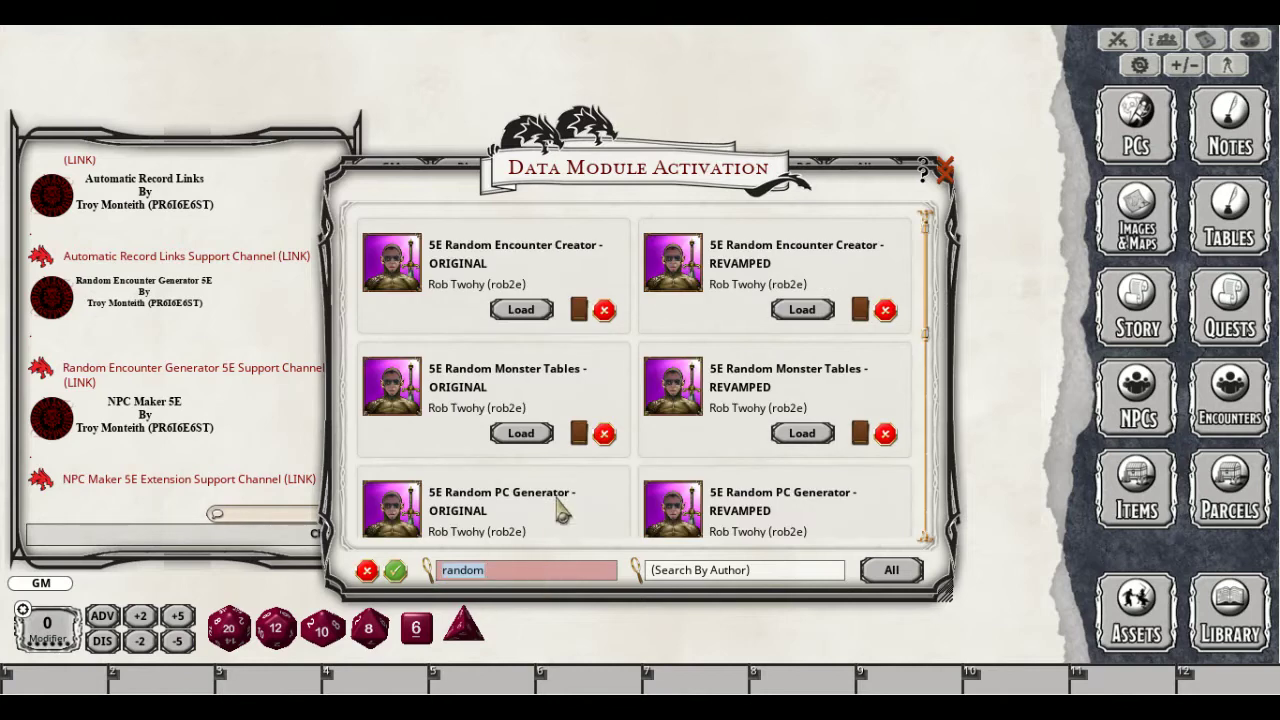
scroll(565, 495, "down", 5)
scroll(565, 495, "down", 1)
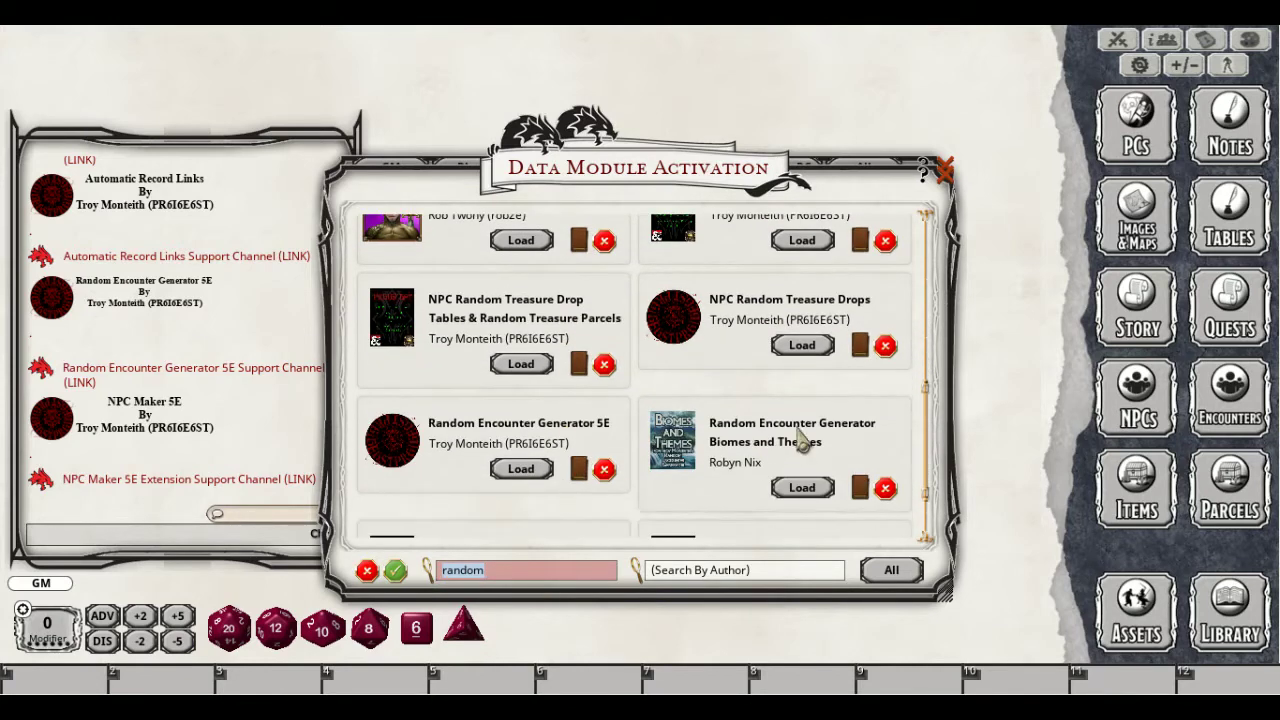
left_click(805, 347)
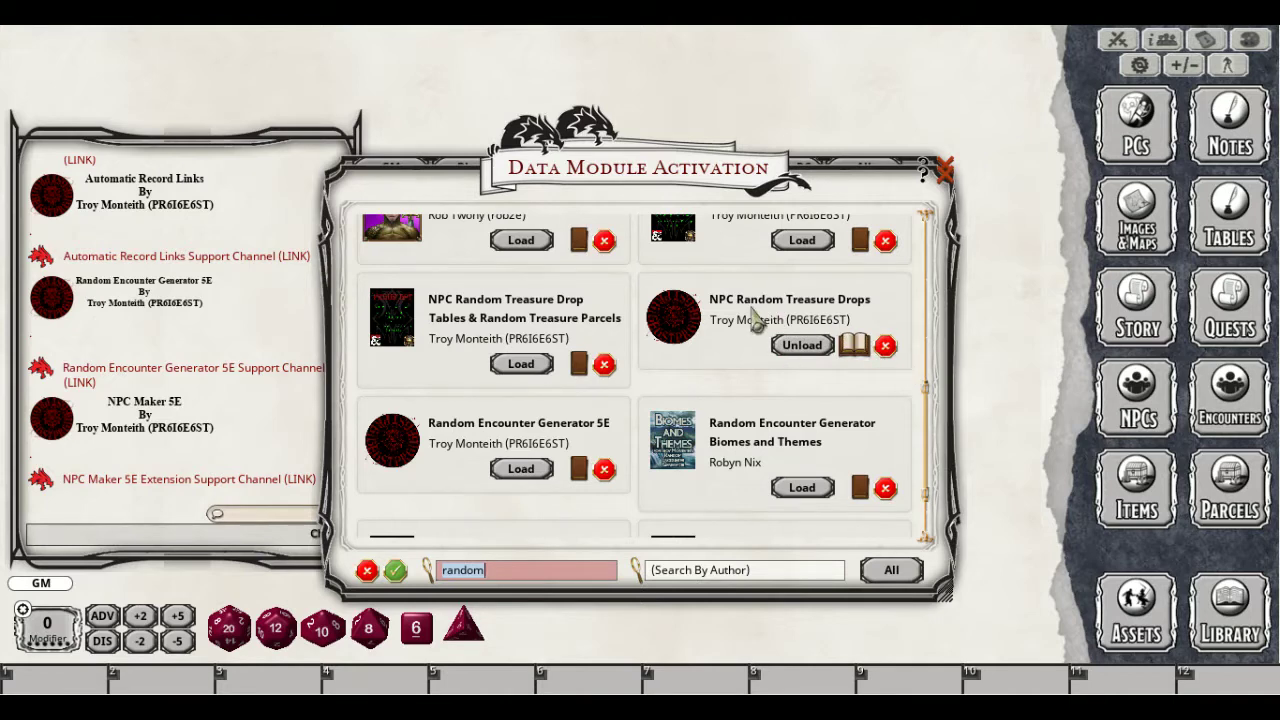
scroll(755, 318, "down", 1)
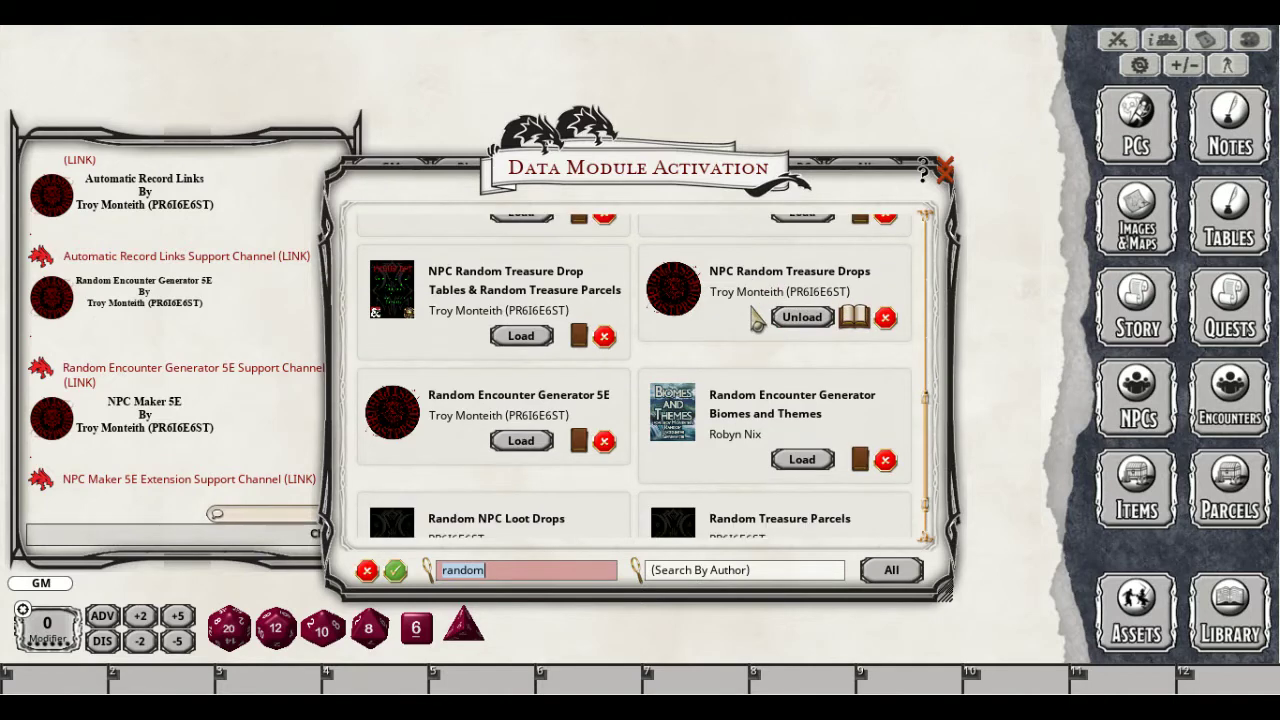
scroll(757, 318, "down", 2)
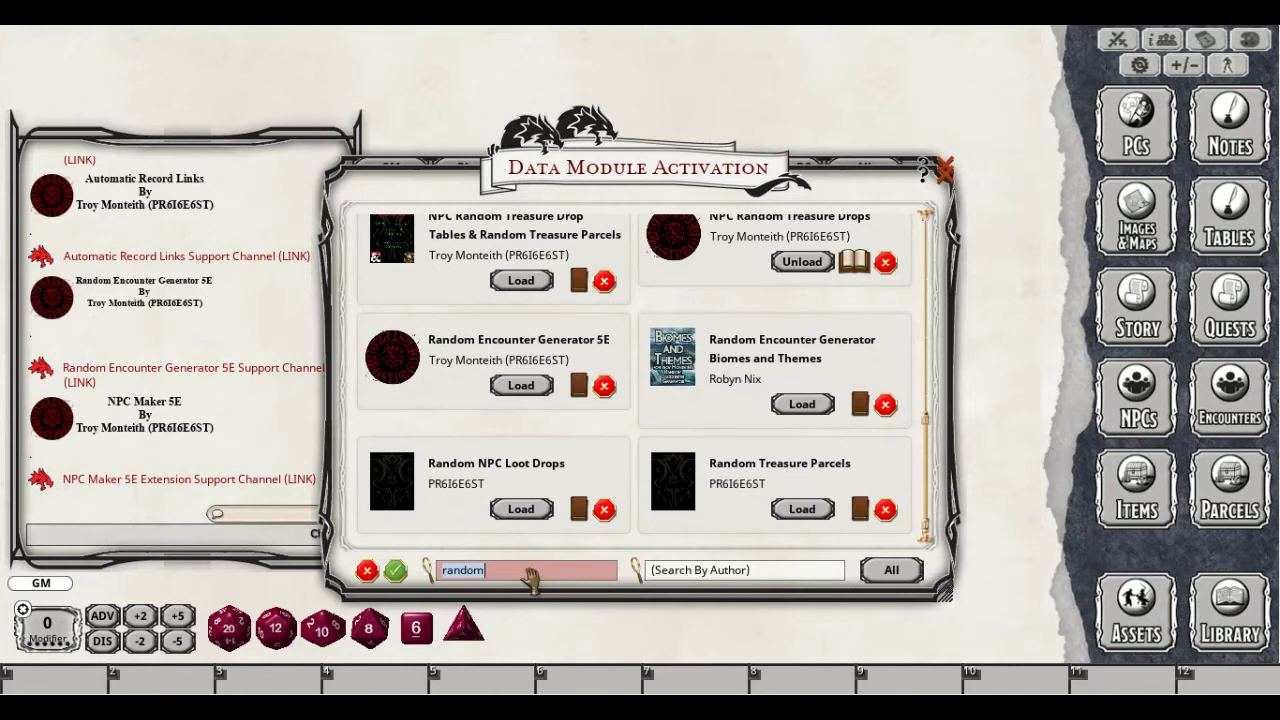
key("ctrl")
key("BackSpace")
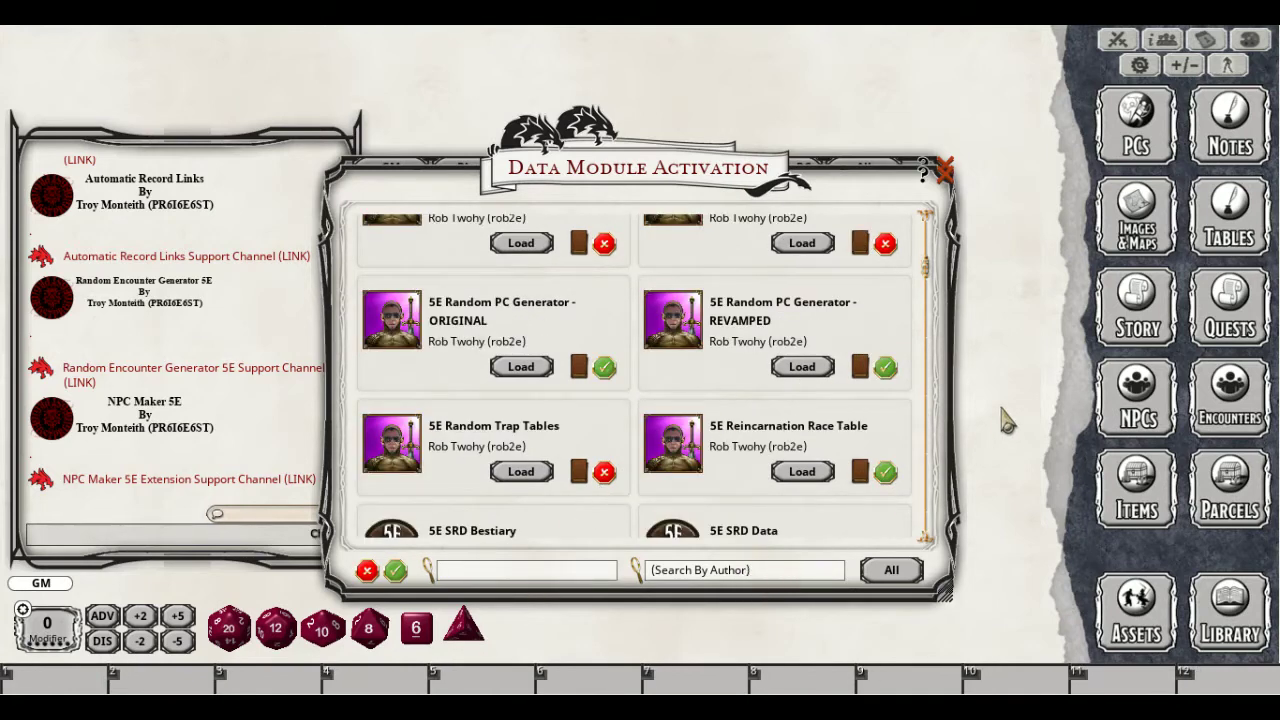
Move the module activation window aside and review the loaded modules in the library
left_click_drag(665, 167, 1074, 120)
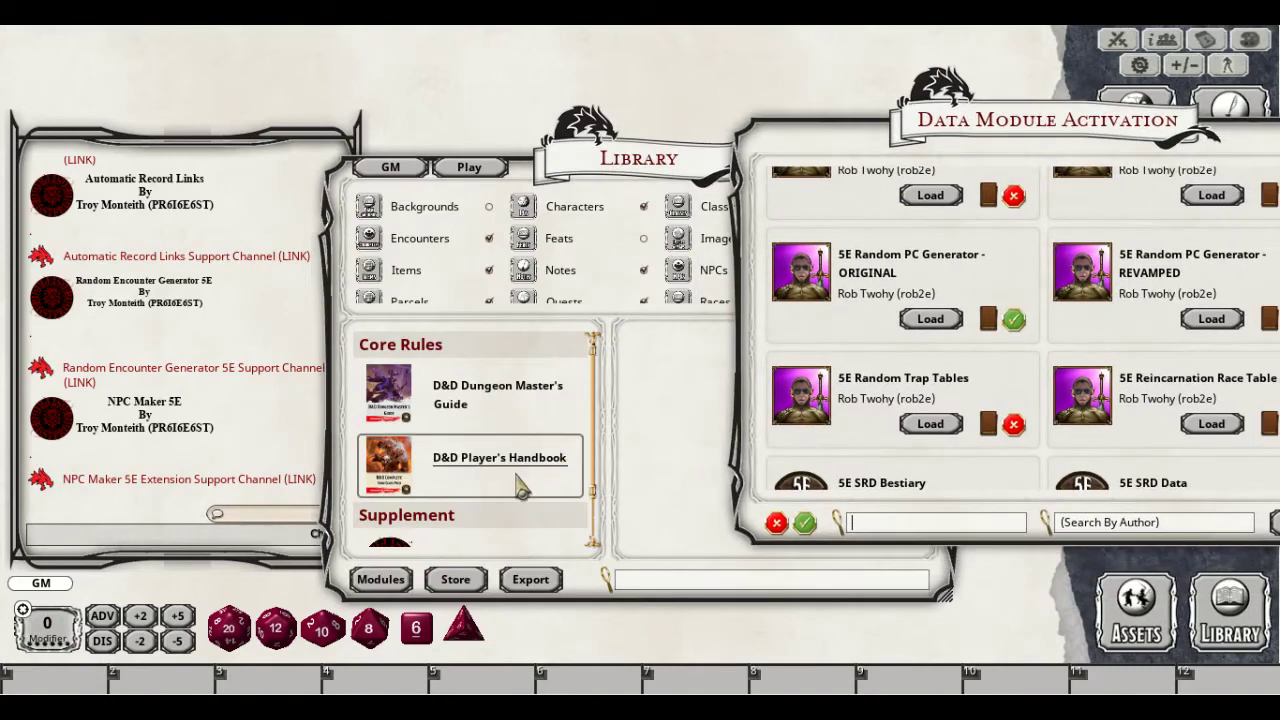
scroll(520, 487, "down", 1)
scroll(520, 487, "up", 1)
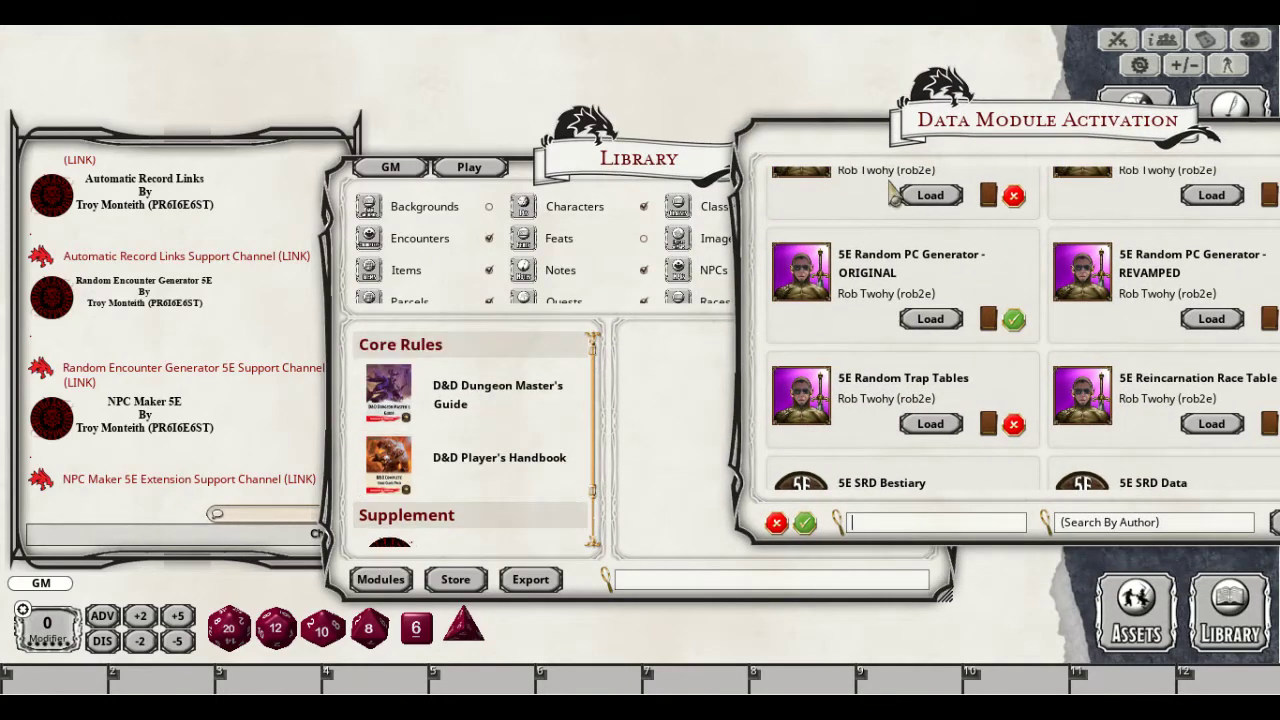
Filter the modules by "mons" and load the D&D Monster Manual and D&D Volo's Guide to Monsters
left_click_drag(967, 149, 647, 149)
scroll(600, 470, "down", 4)
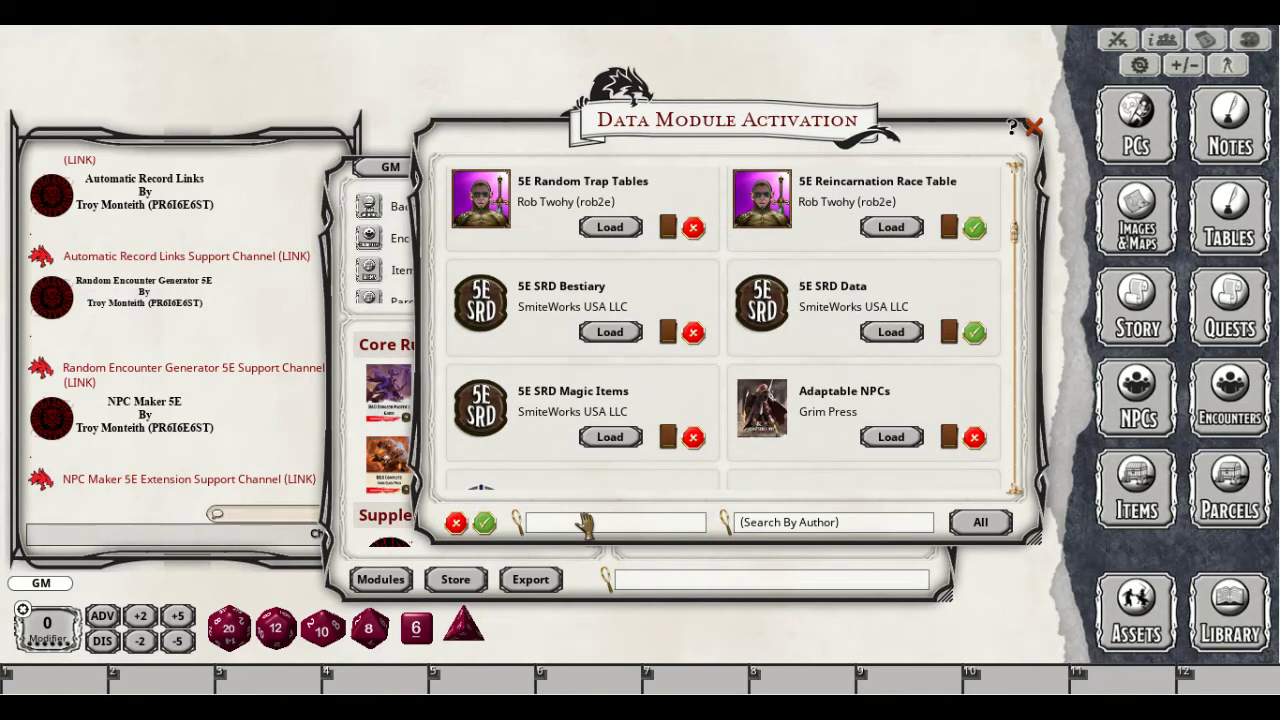
left_click(585, 524)
type("mons")
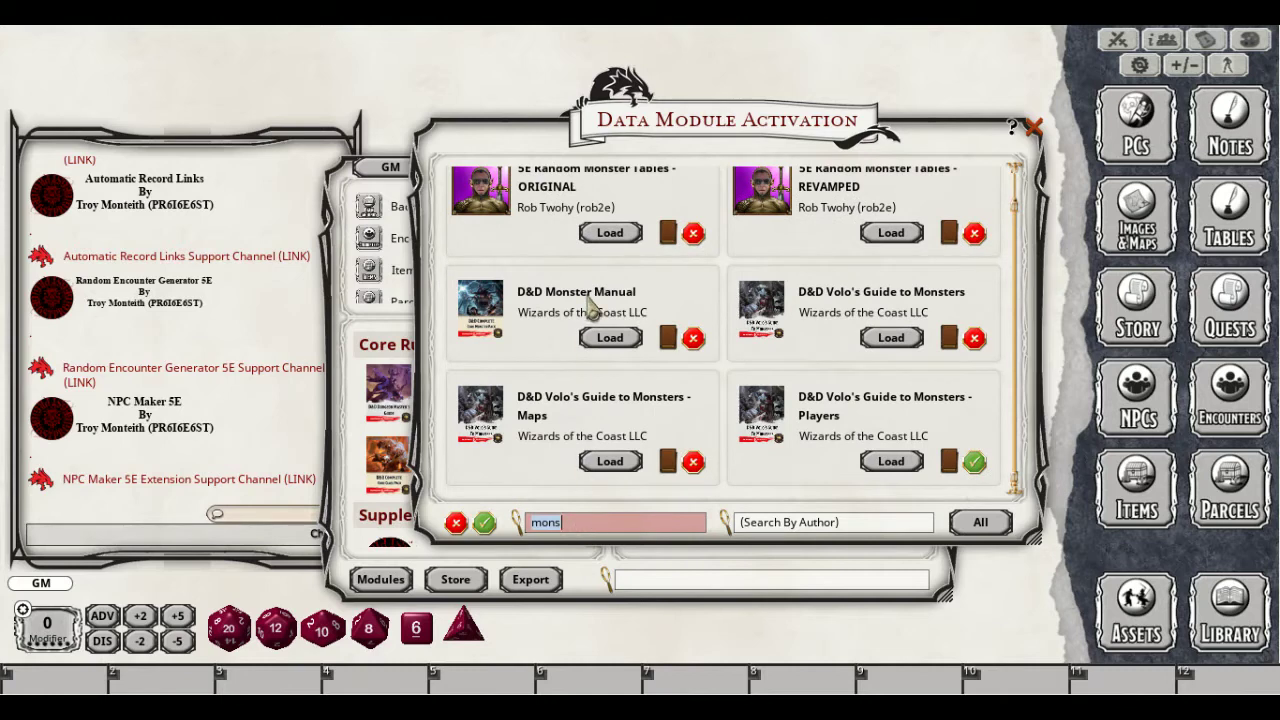
left_click(601, 340)
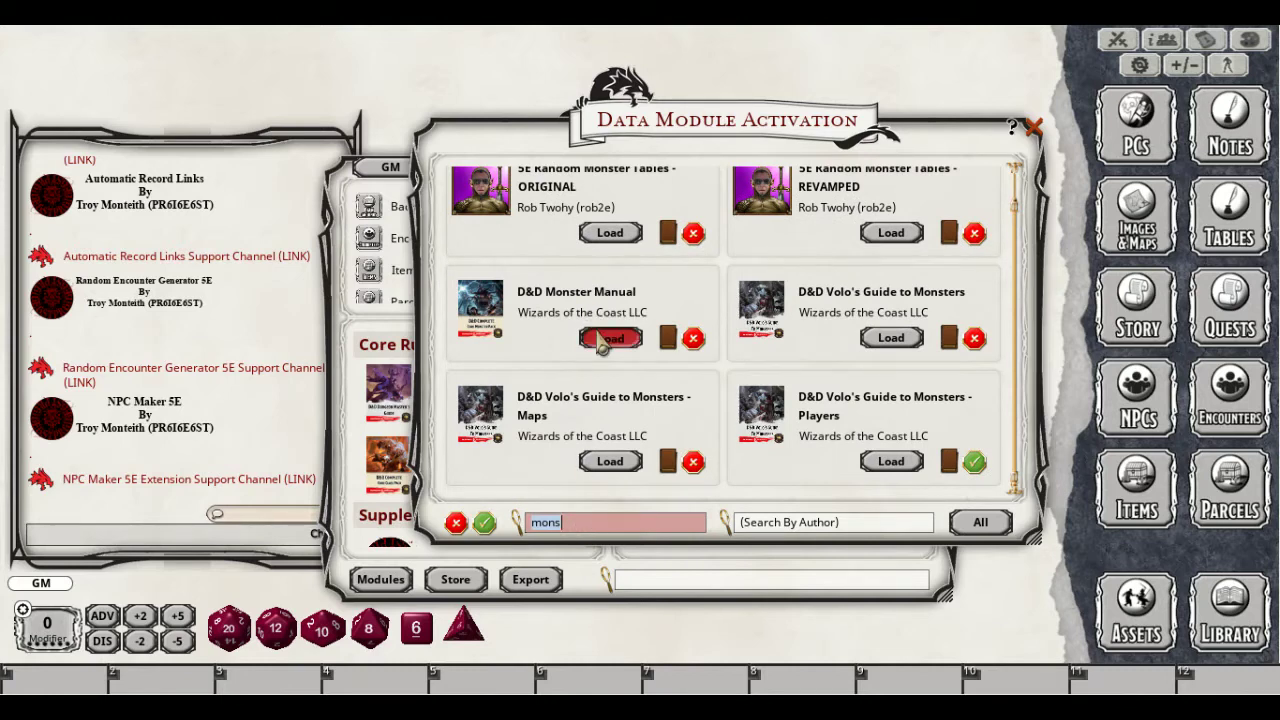
left_click(900, 340)
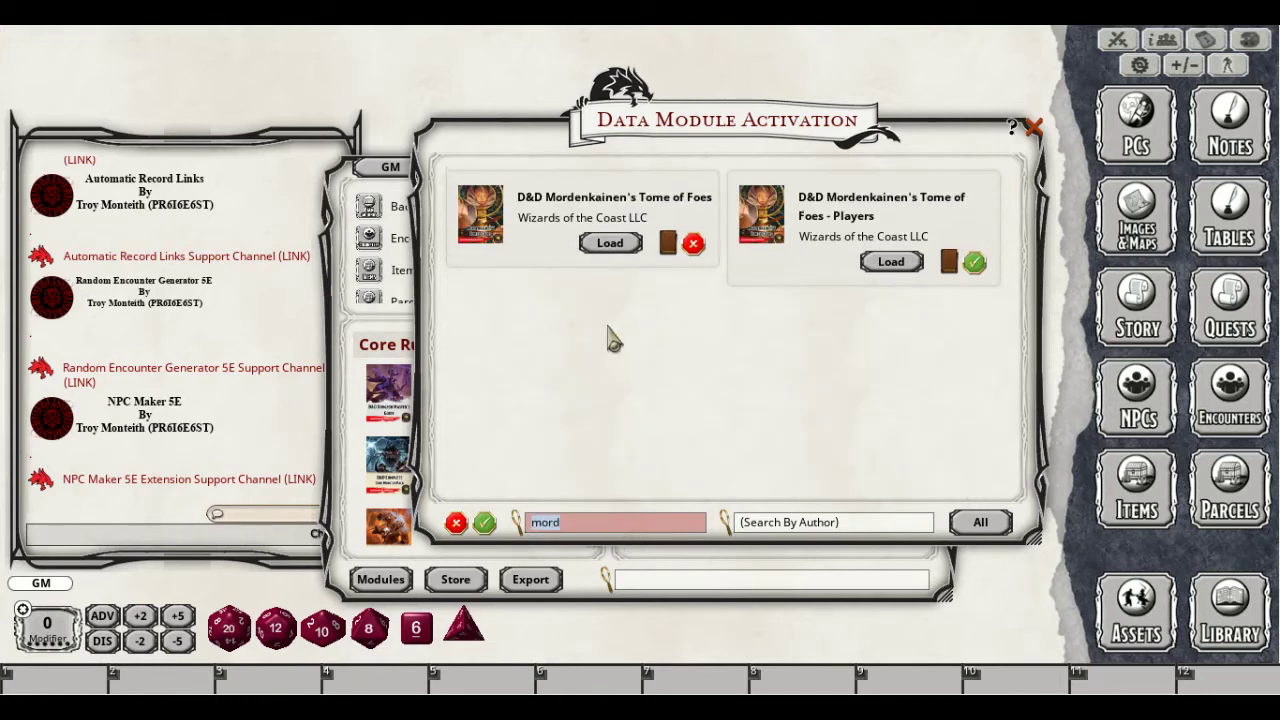
Load D&D Mordenkainen's Tome of Foes, and close the module activation and library windows
left_click(612, 244)
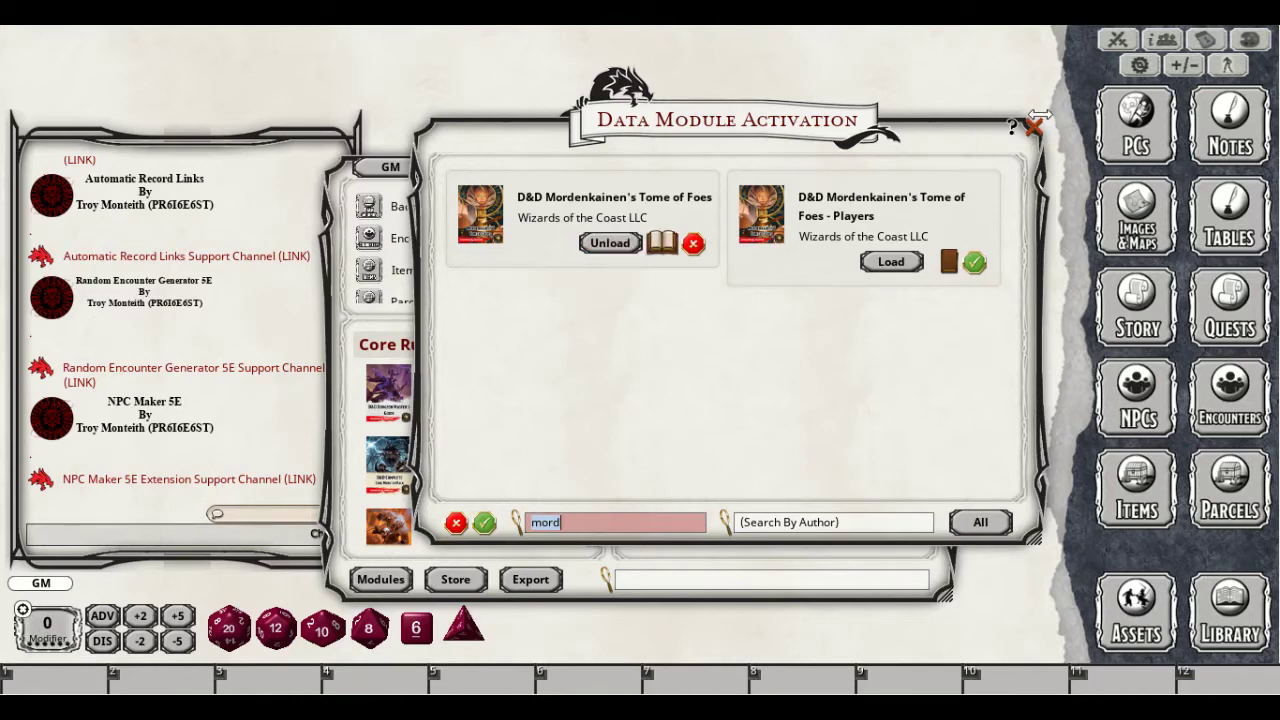
left_click(1034, 128)
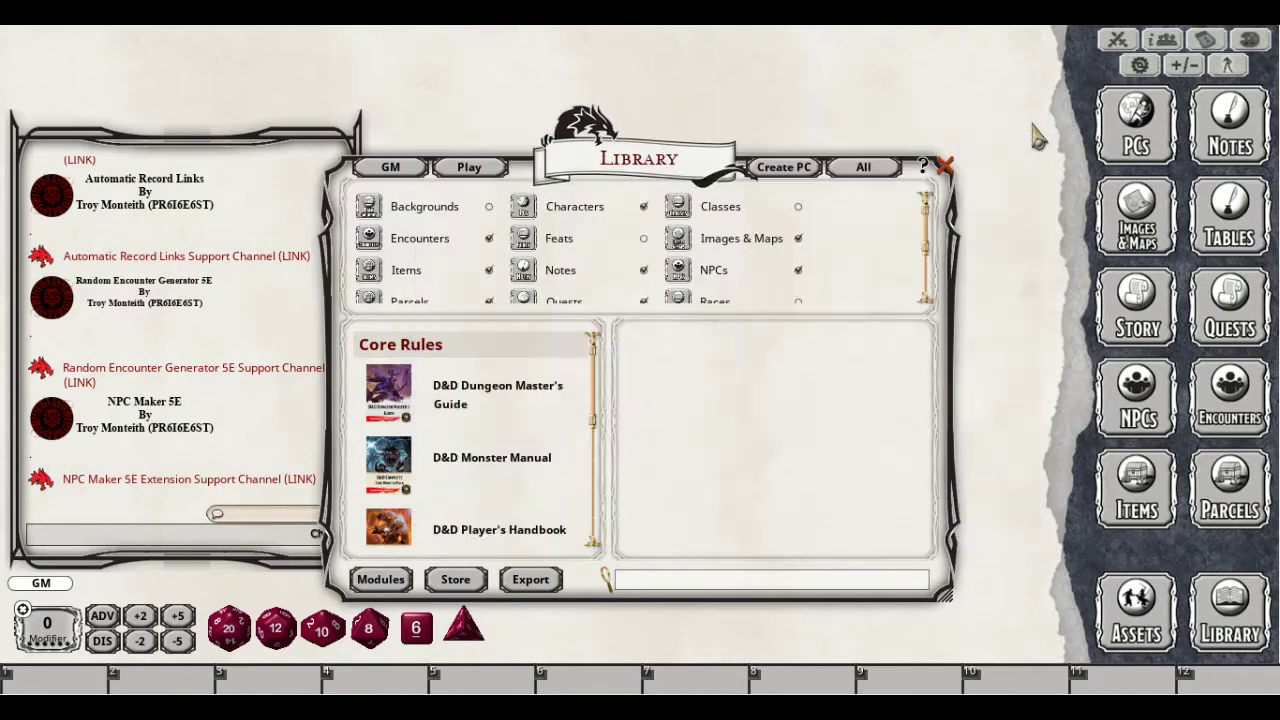
left_click(950, 168)
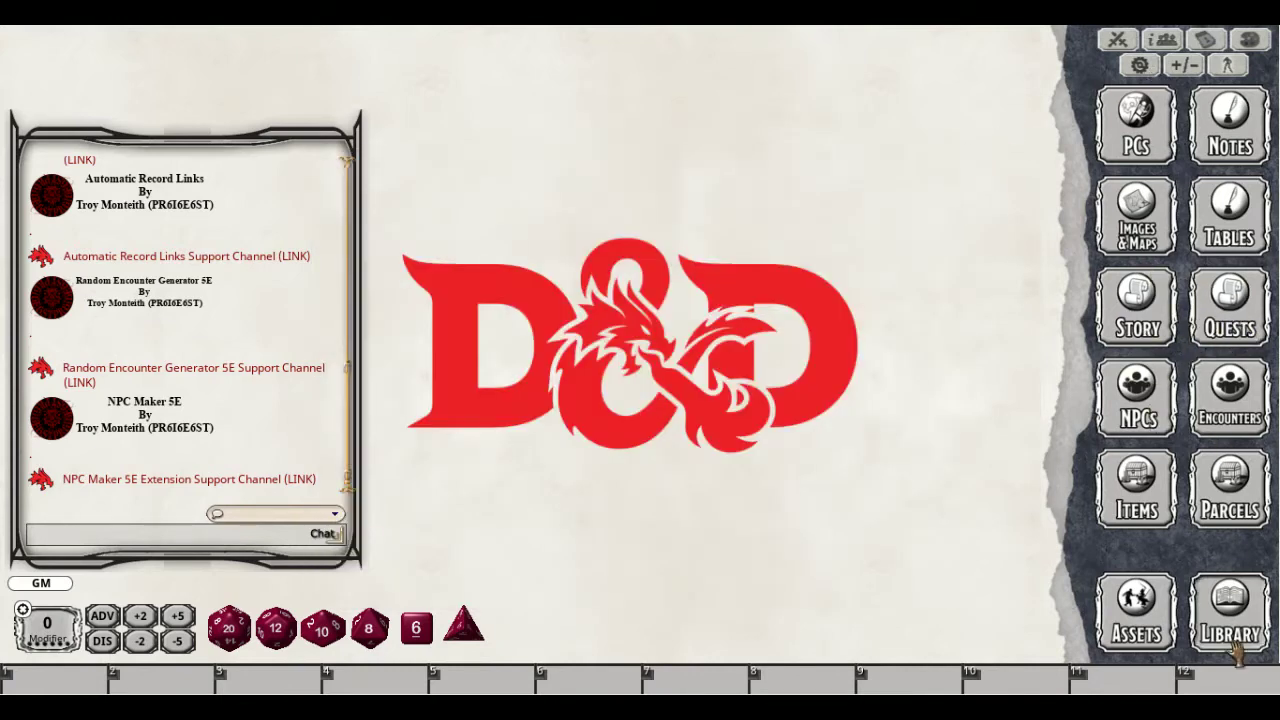
Use the library to show all record types in the sidebar, and close the library
left_click(1232, 612)
left_click(947, 166)
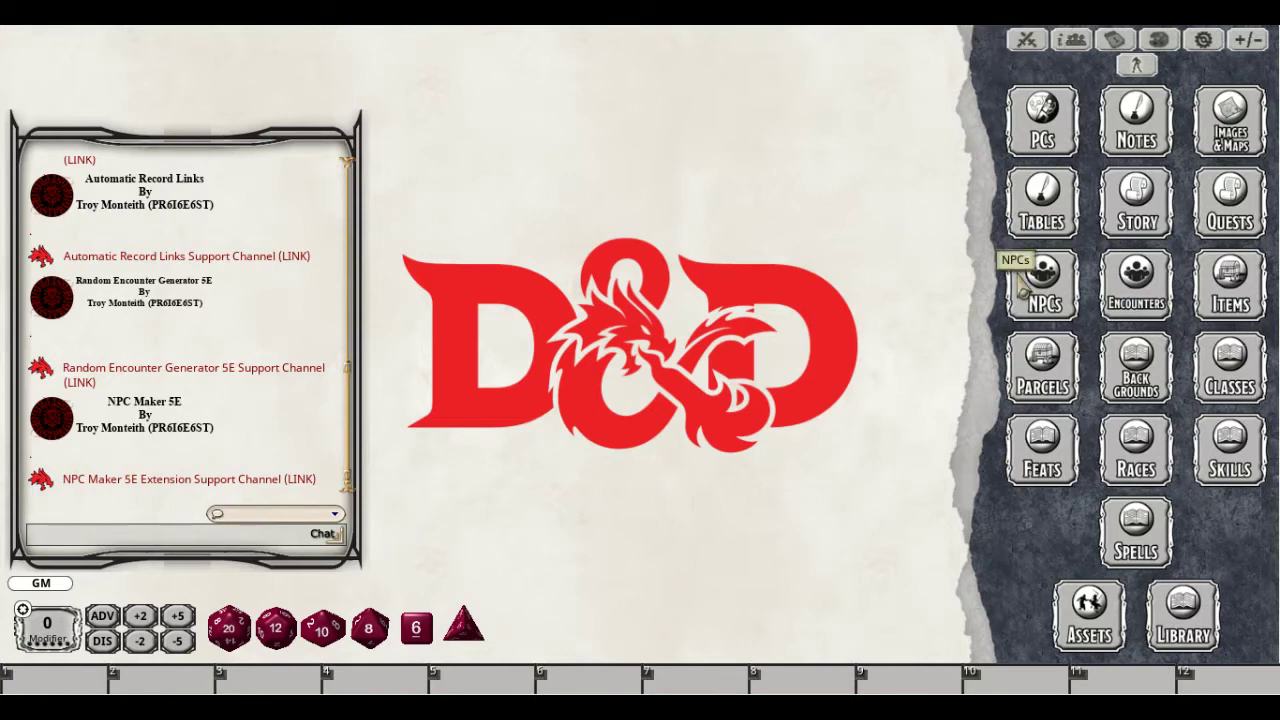
Open the Combat Tracker and the NPCs list and arrange them side by side
left_click(1026, 40)
left_click_drag(724, 164, 514, 146)
left_click(1022, 280)
left_click_drag(632, 370, 853, 318)
Add Adult Black Dragon, Adult Blue Dracolich and Adult Blue Dragon to the Combat Tracker, and move the NPCs list clear of it
scroll(852, 318, "down", 2)
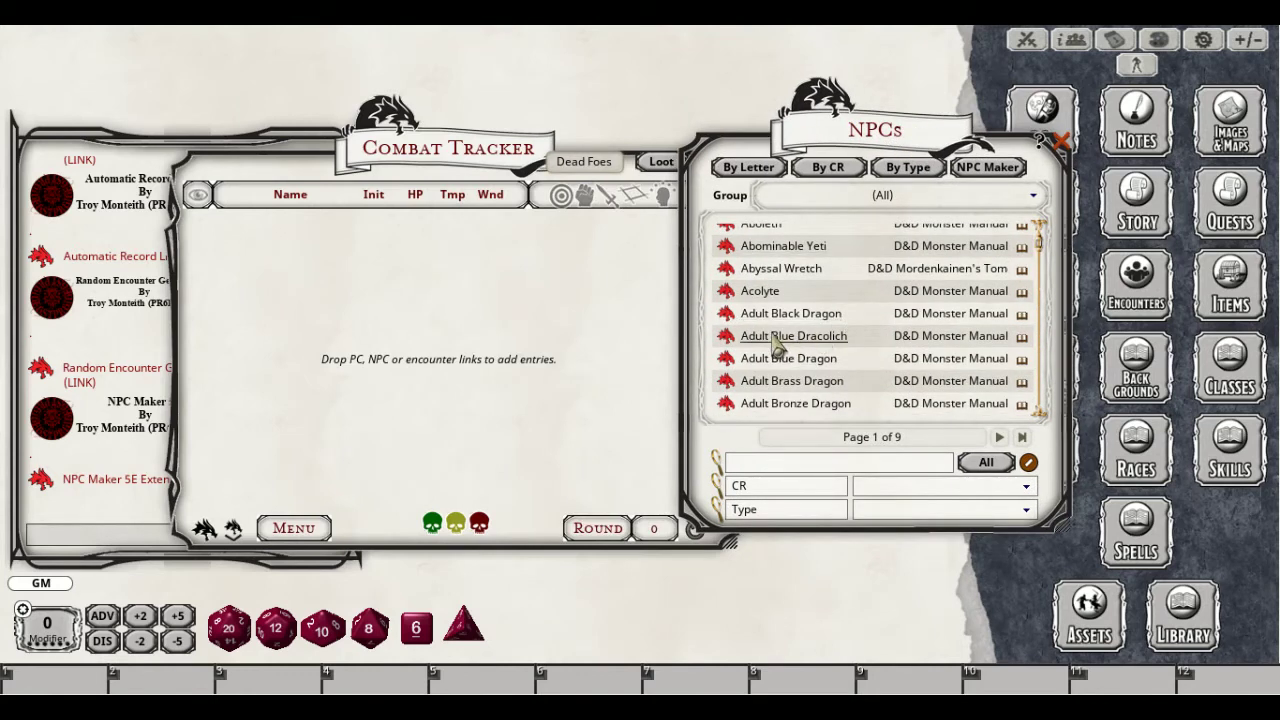
scroll(775, 338, "down", 1)
left_click_drag(724, 285, 548, 318)
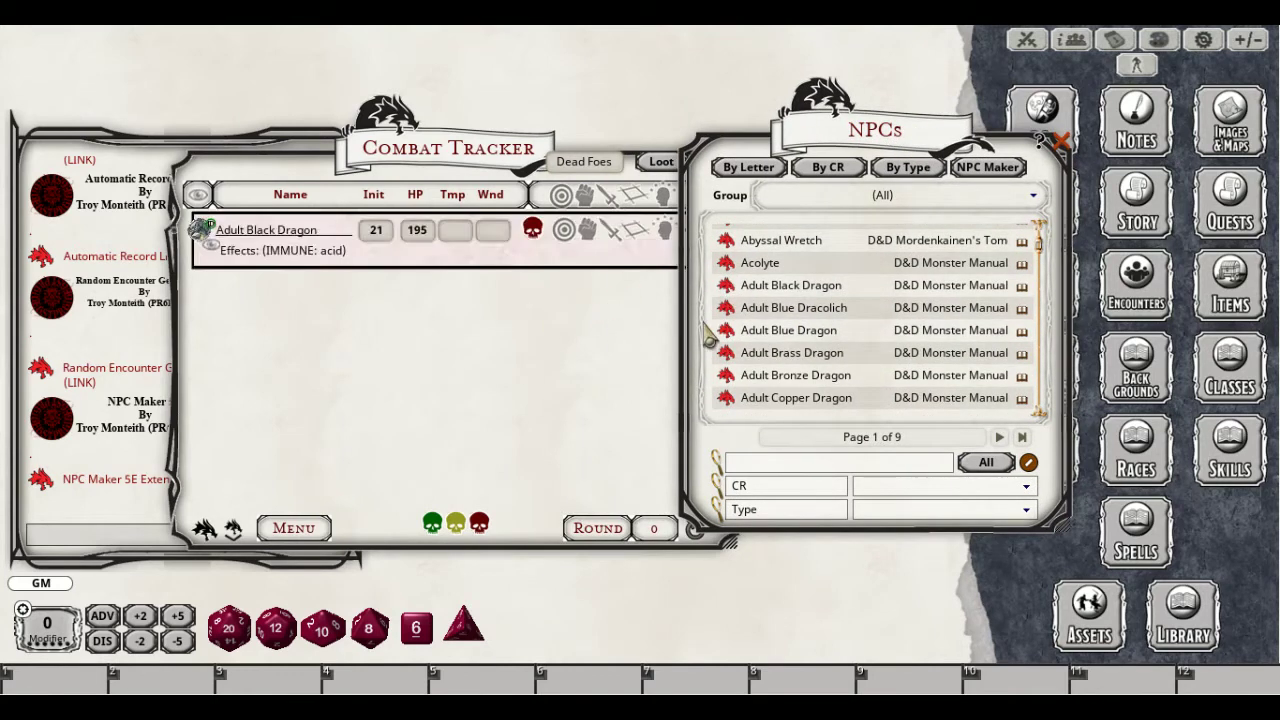
left_click_drag(724, 308, 566, 320)
left_click_drag(724, 330, 576, 395)
left_click_drag(800, 150, 960, 117)
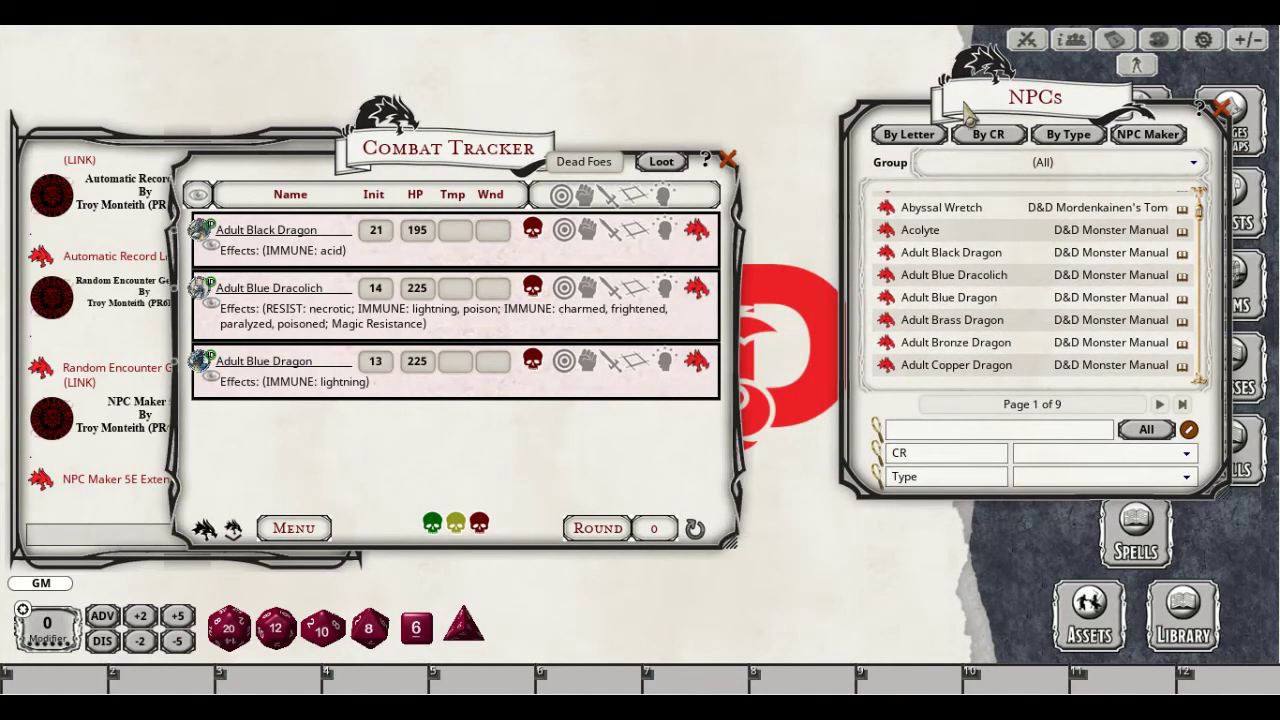
Delete the Adult Blue Dragon, Adult Blue Dracolich and Adult Black Dragon entries from the Combat Tracker
right_click(601, 380)
left_click(548, 433)
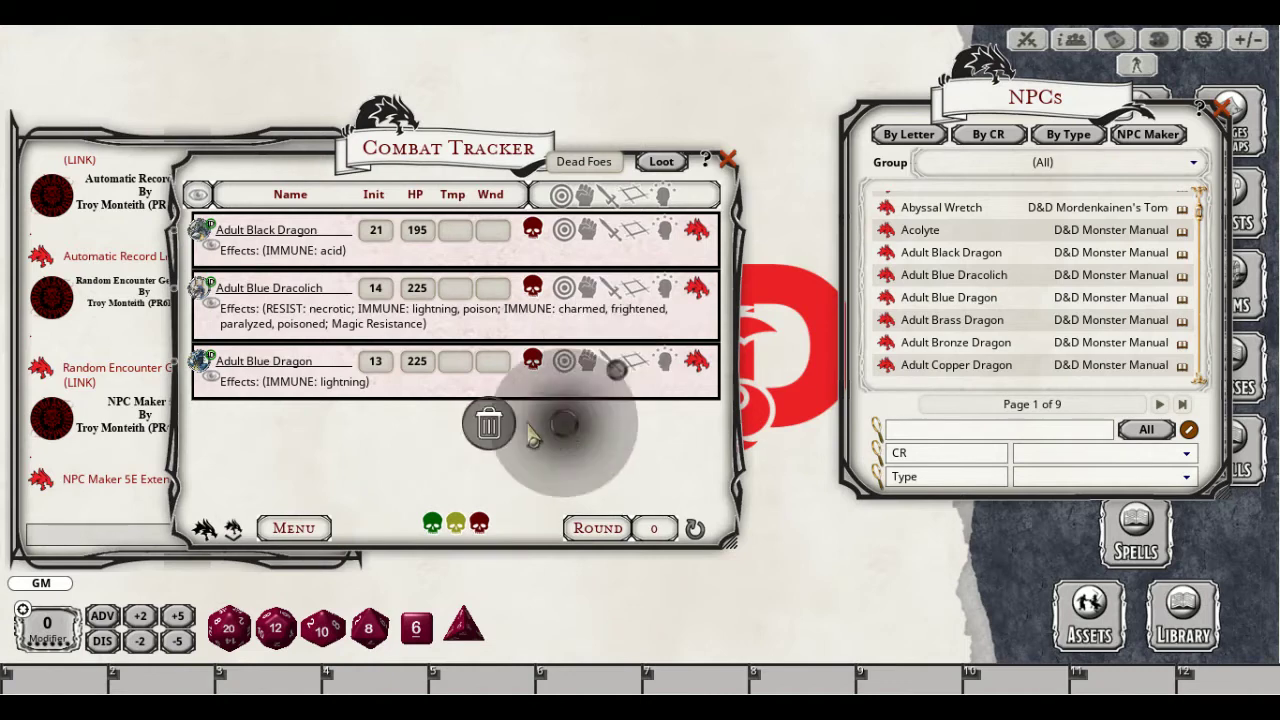
left_click(478, 428)
right_click(480, 295)
left_click(427, 350)
left_click(378, 347)
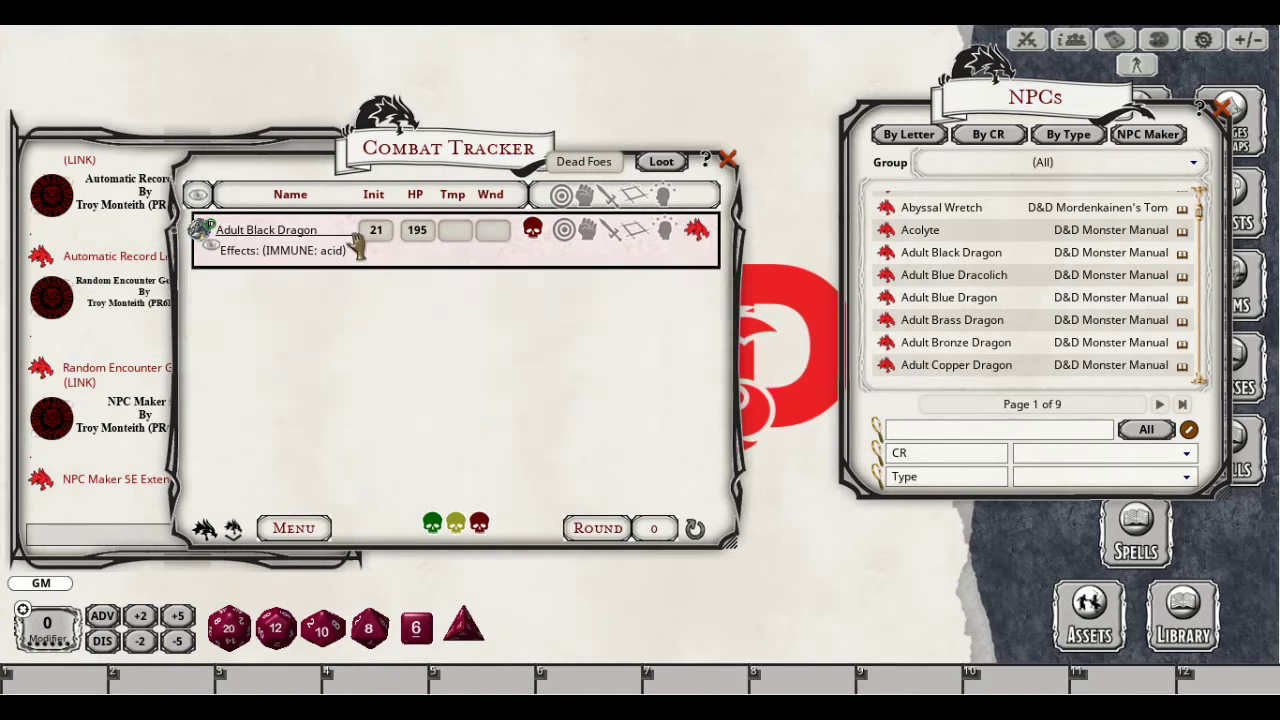
right_click(350, 232)
left_click(300, 285)
left_click(252, 283)
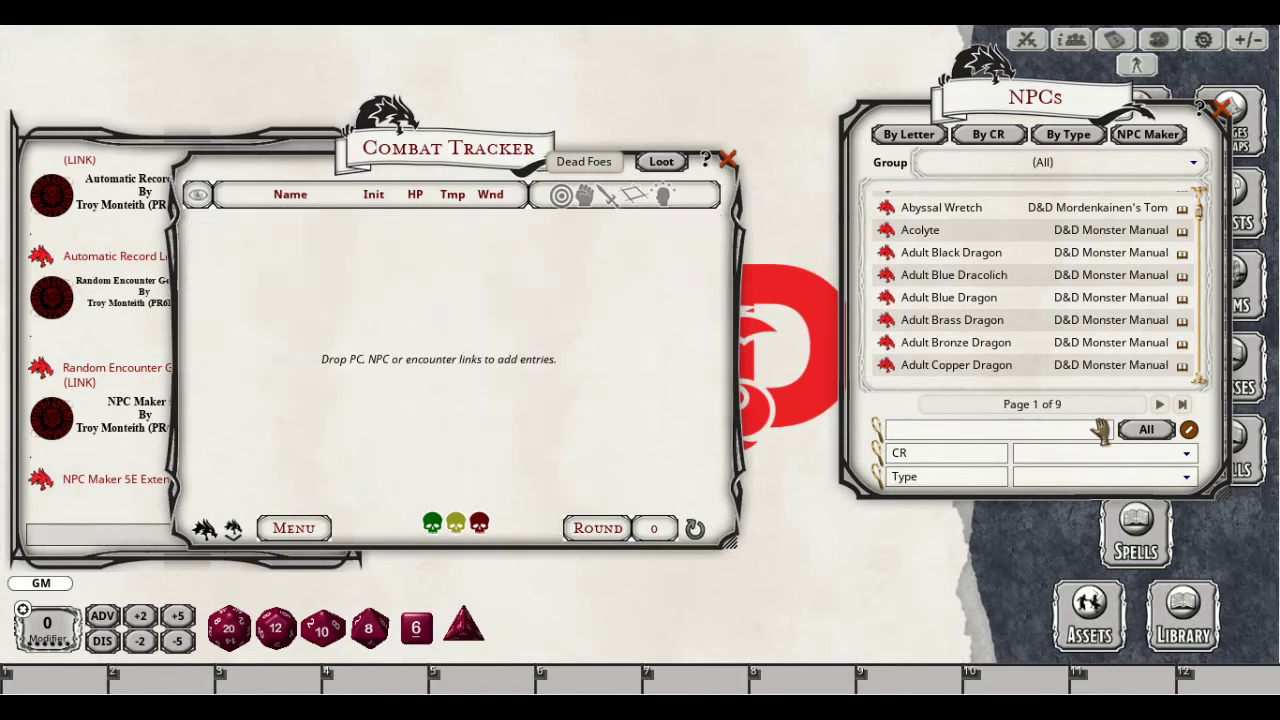
Filter the NPCs list to the Humanoid type and add Archmage to the Combat Tracker
left_click(1097, 477)
scroll(1080, 430, "down", 2)
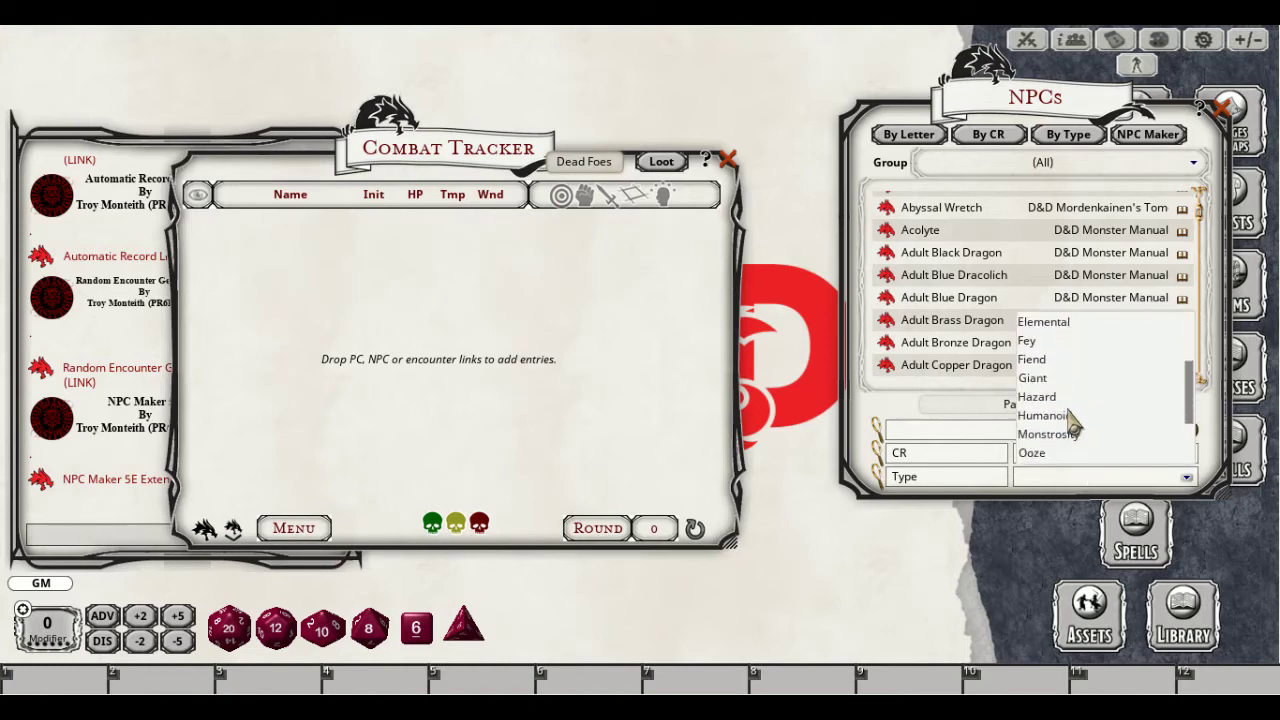
left_click(1045, 416)
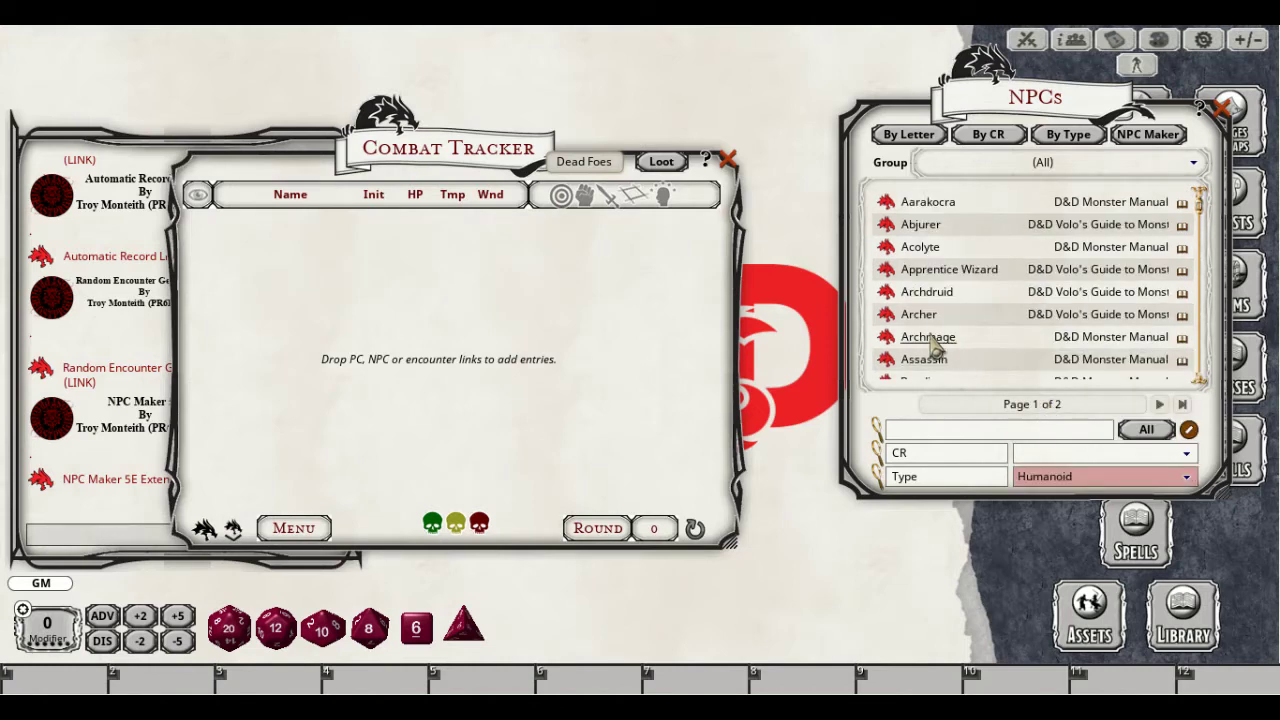
left_click_drag(650, 342, 652, 342)
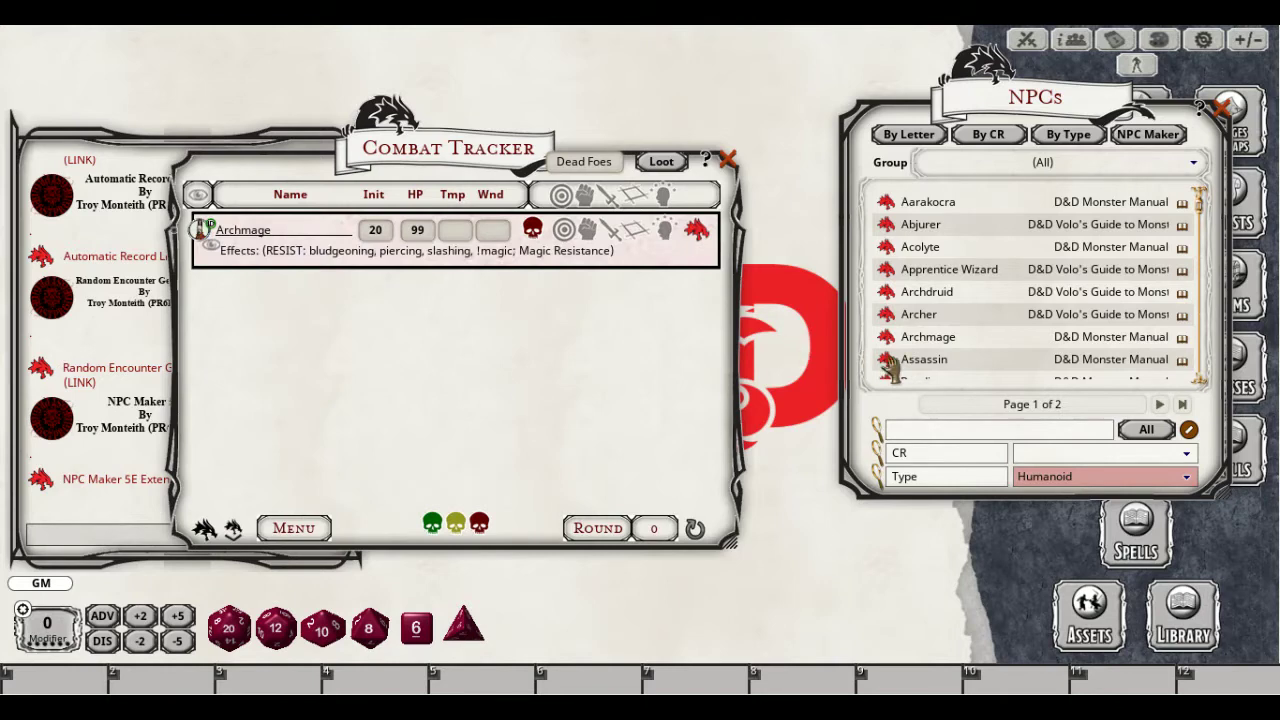
Add Assassin to the Combat Tracker and delete the Archmage entry
left_click_drag(888, 365, 588, 363)
scroll(915, 350, "down", 2)
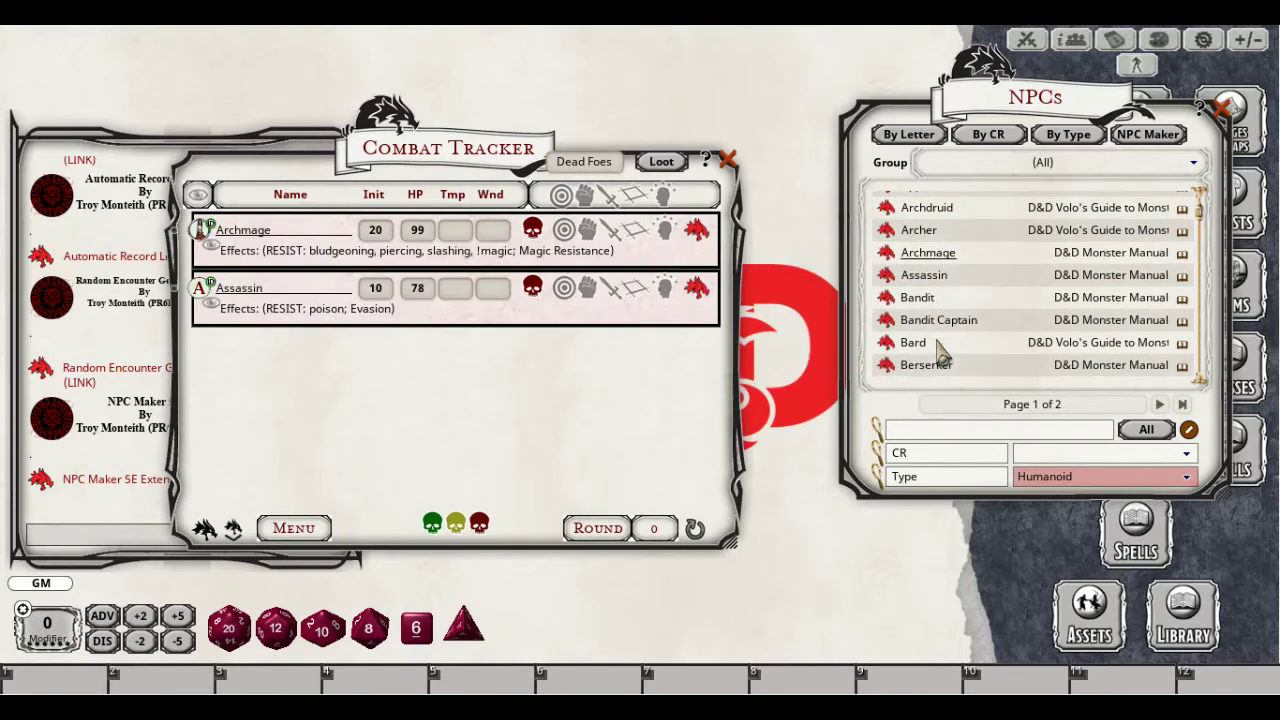
right_click(628, 262)
left_click(579, 316)
left_click(500, 314)
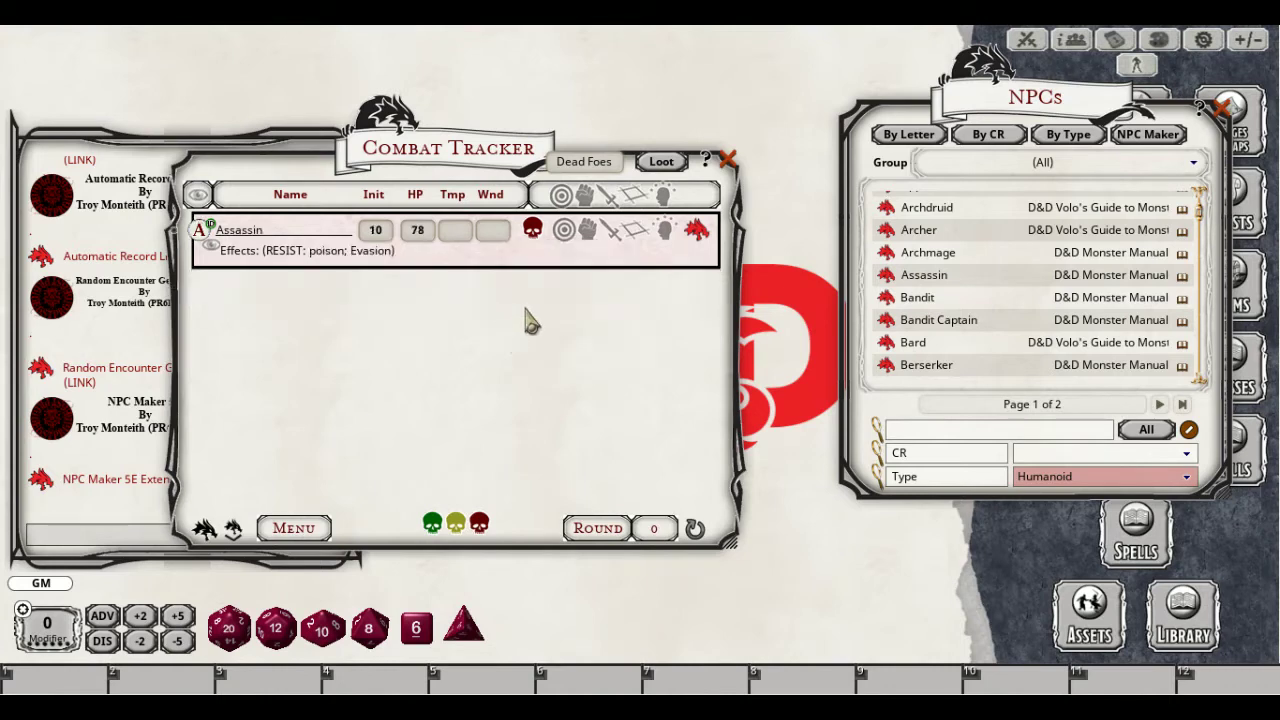
Add Bandit to the Combat Tracker below Assassin and close the NPCs list
scroll(930, 320, "down", 2)
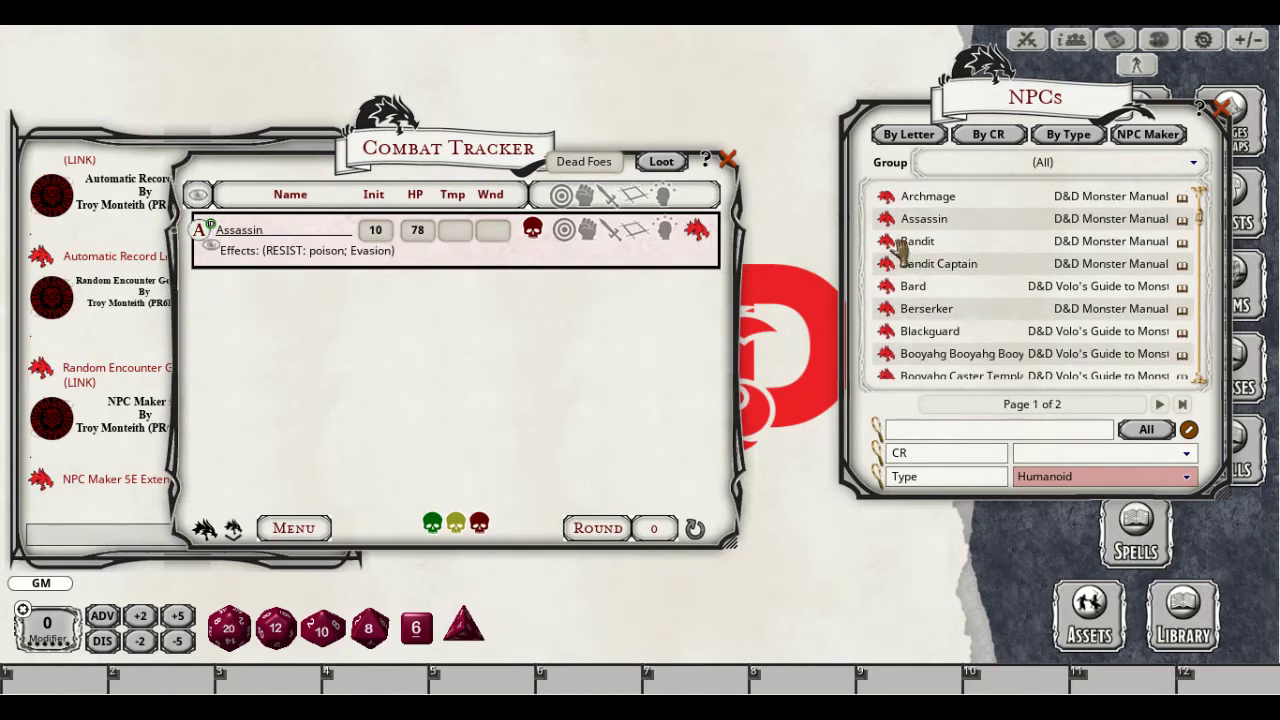
left_click_drag(893, 243, 586, 338)
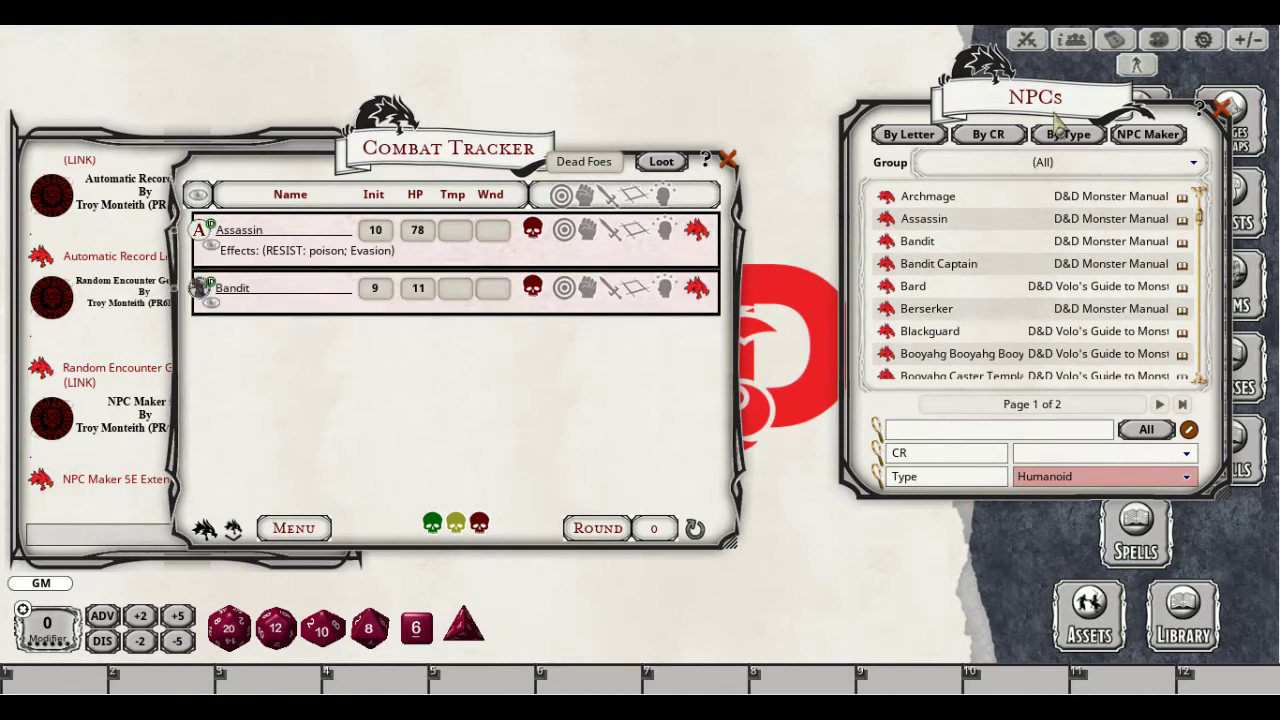
left_click_drag(1058, 118, 873, 170)
left_click(1040, 164)
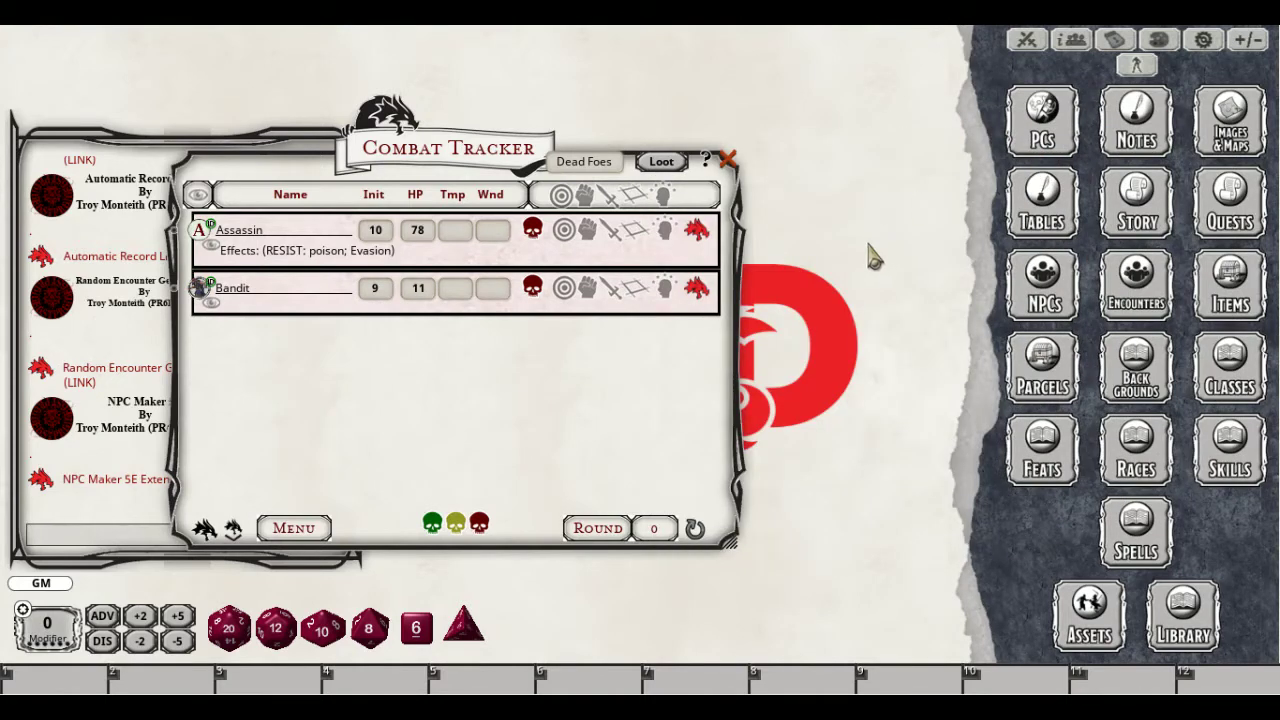
Generate a loot parcel from the Combat Tracker with looting set to Dead Foes, and close the parcel
left_click(672, 168)
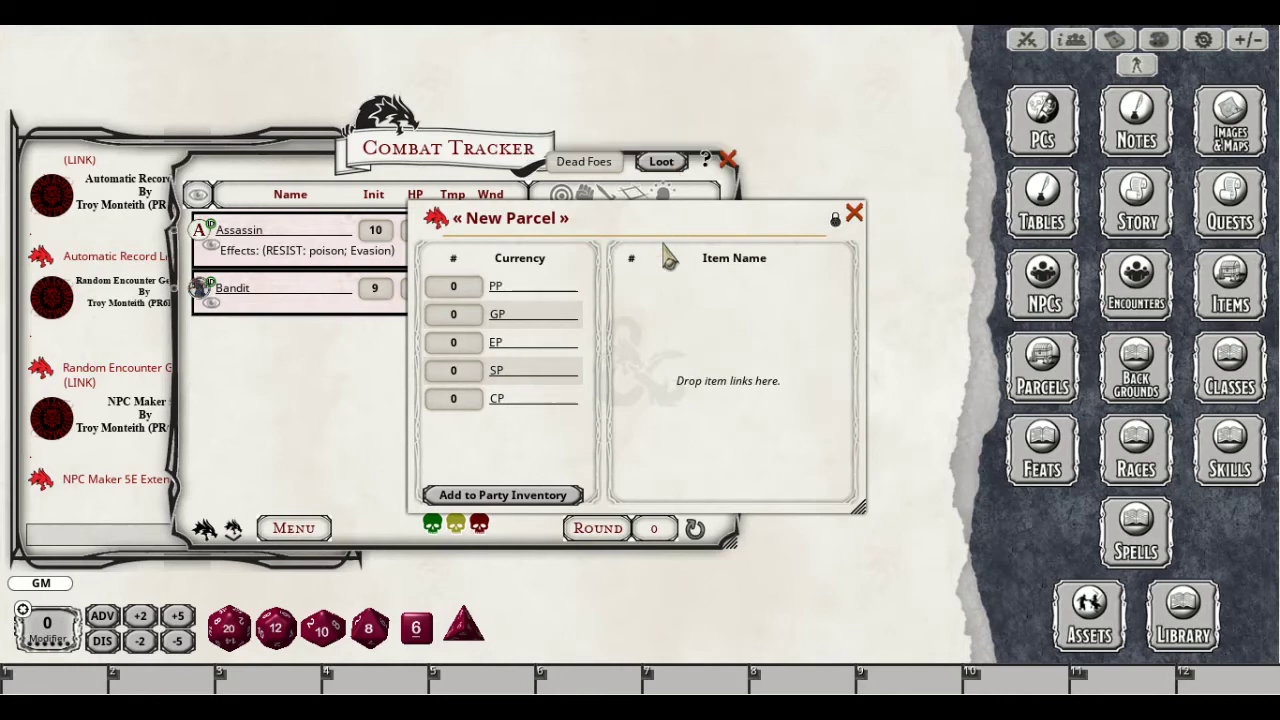
left_click_drag(664, 246, 768, 345)
left_click(958, 306)
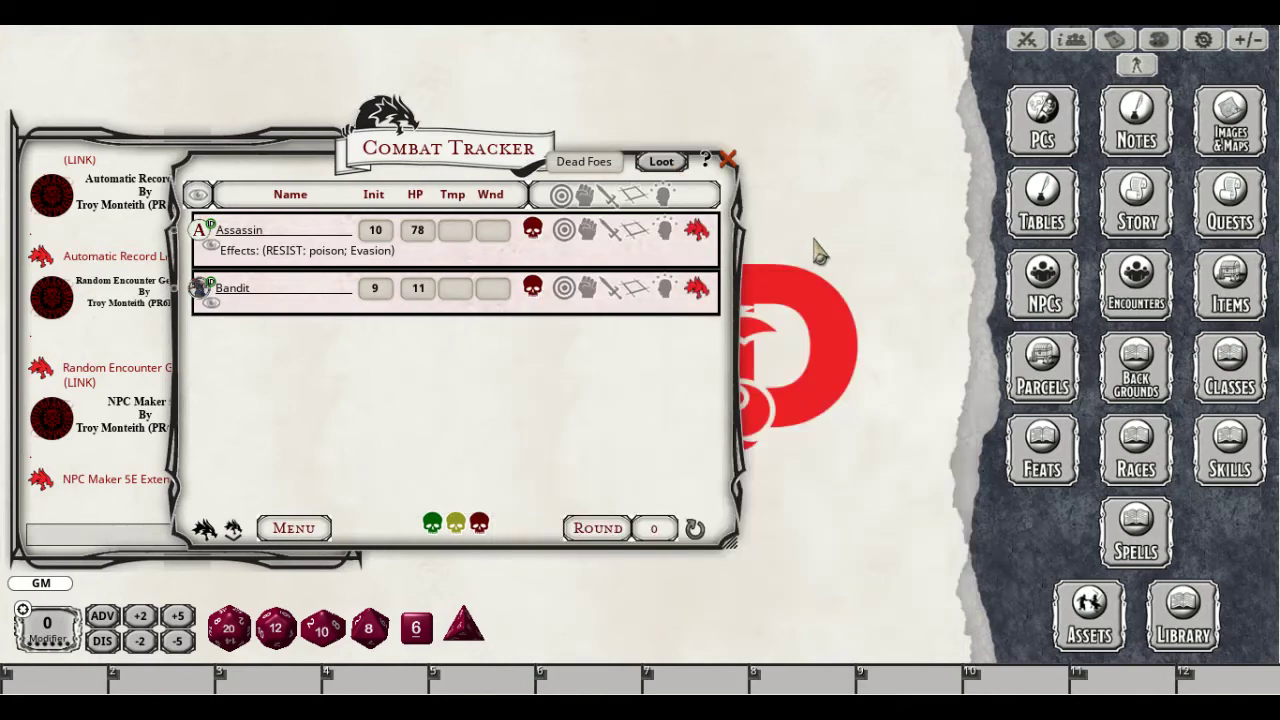
Set the Combat Tracker's looting to All Foes, generate the loot parcel and move it clear of the tracker
left_click(610, 168)
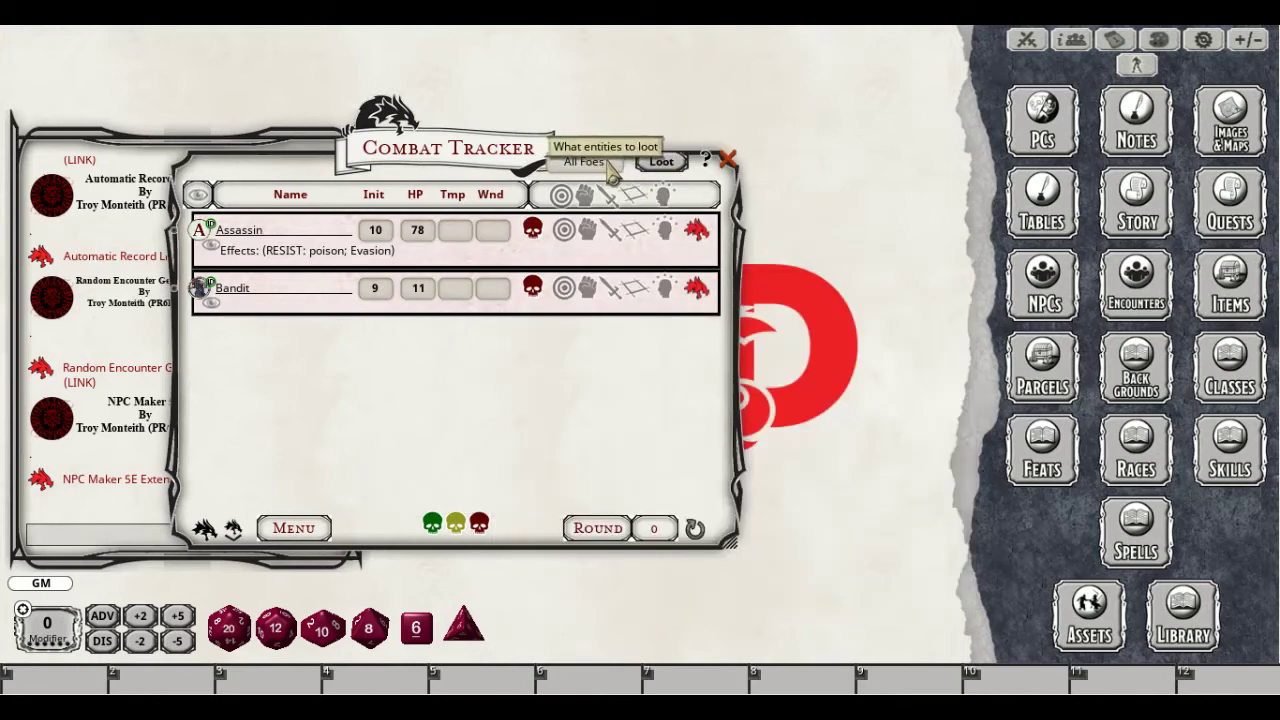
left_click(675, 170)
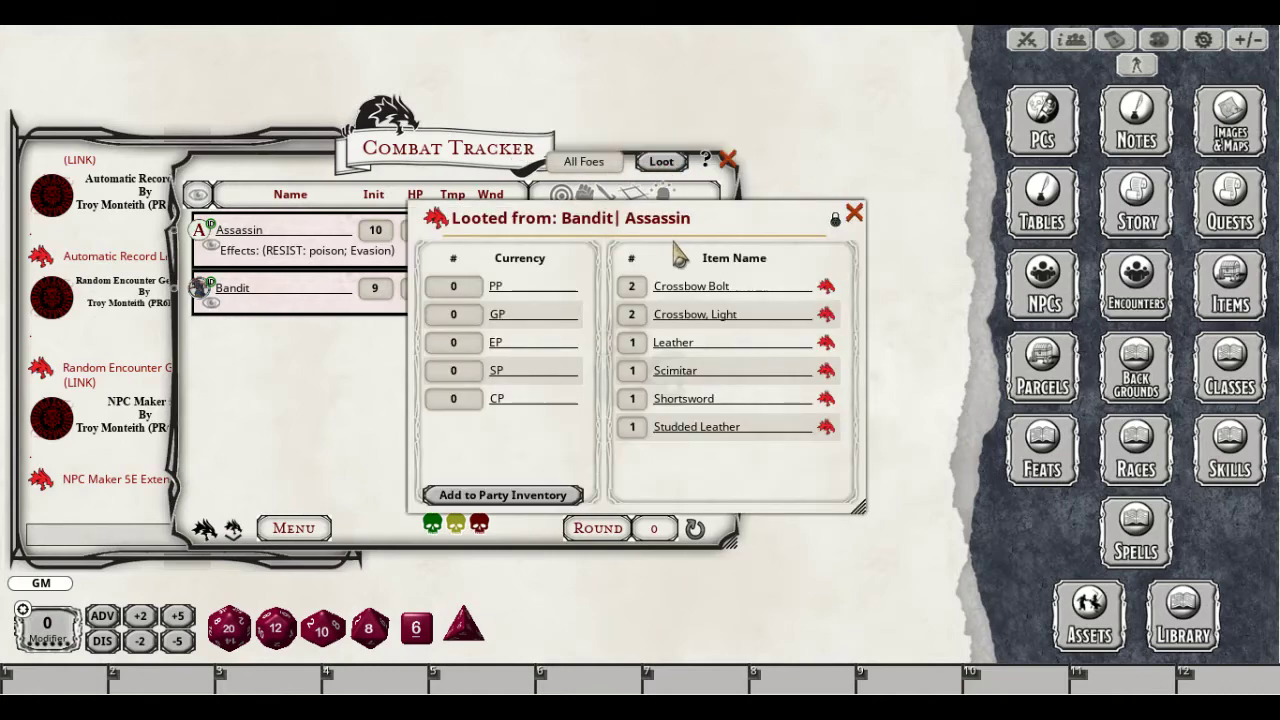
left_click_drag(667, 241, 609, 285)
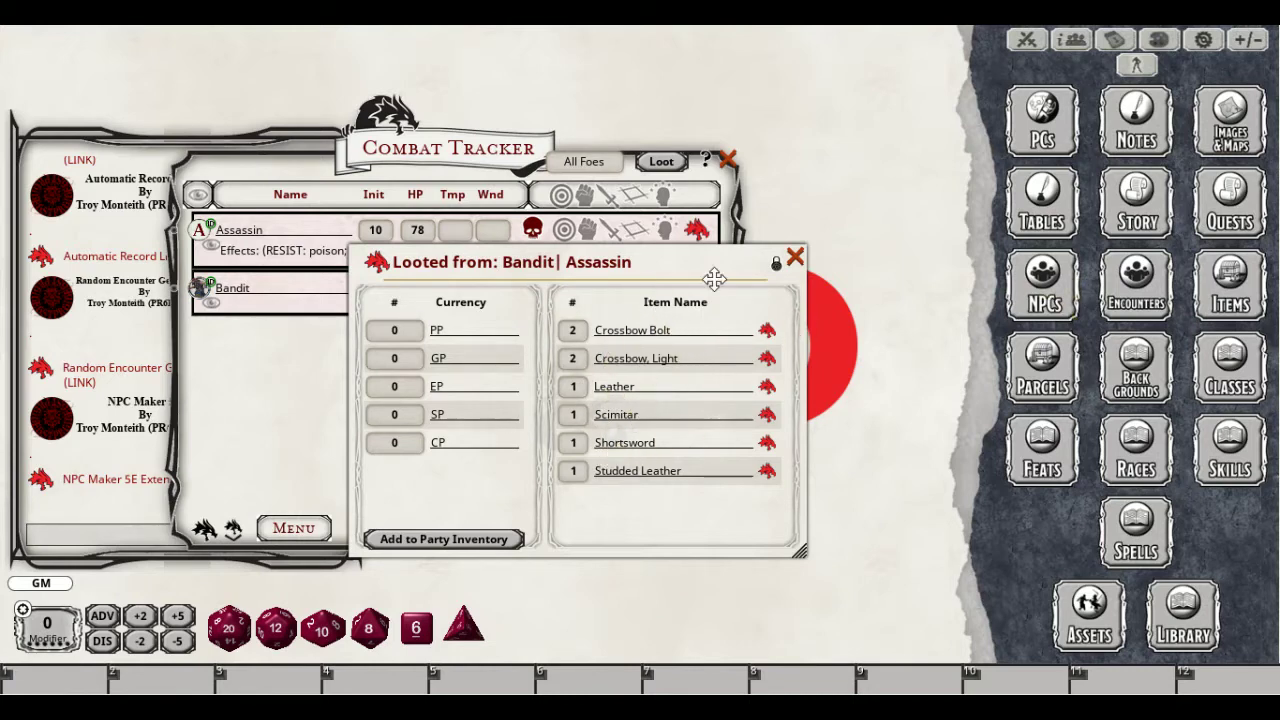
left_click_drag(714, 278, 1157, 132)
Examine the weapons and armor on the Assassin and Bandit sheets against the looted items, and close both sheets
left_click(697, 230)
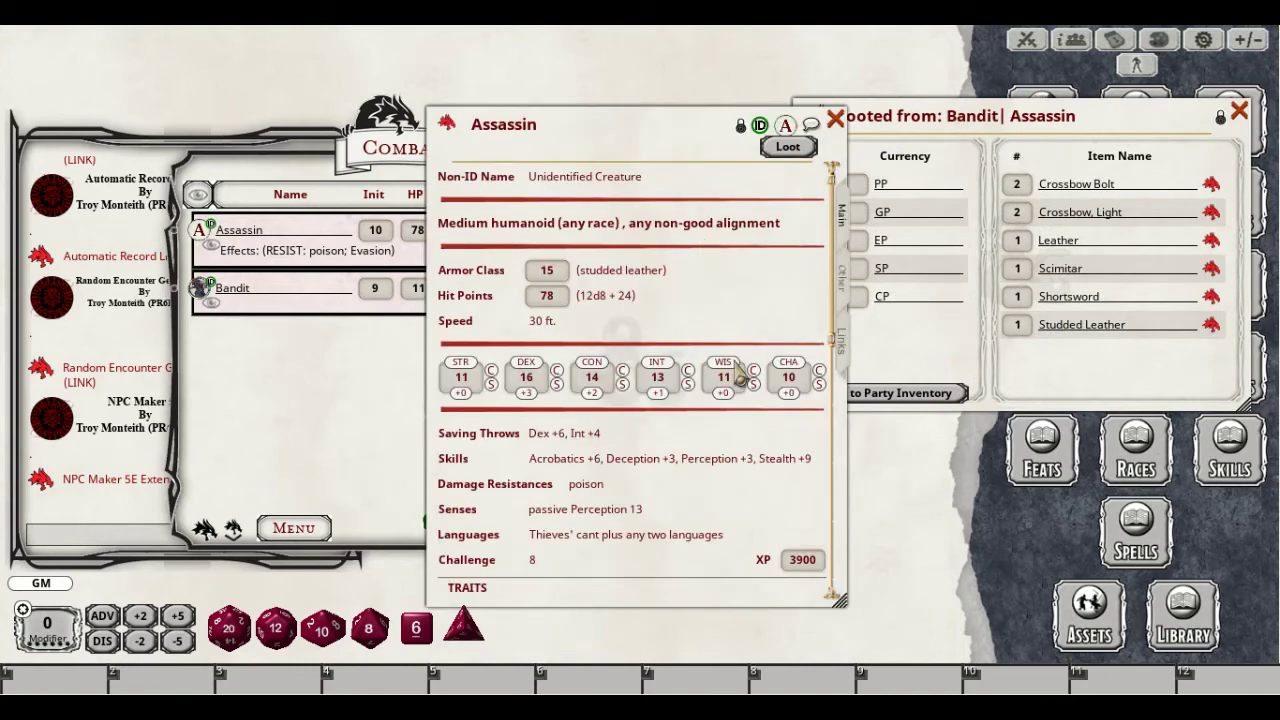
scroll(740, 375, "down", 10)
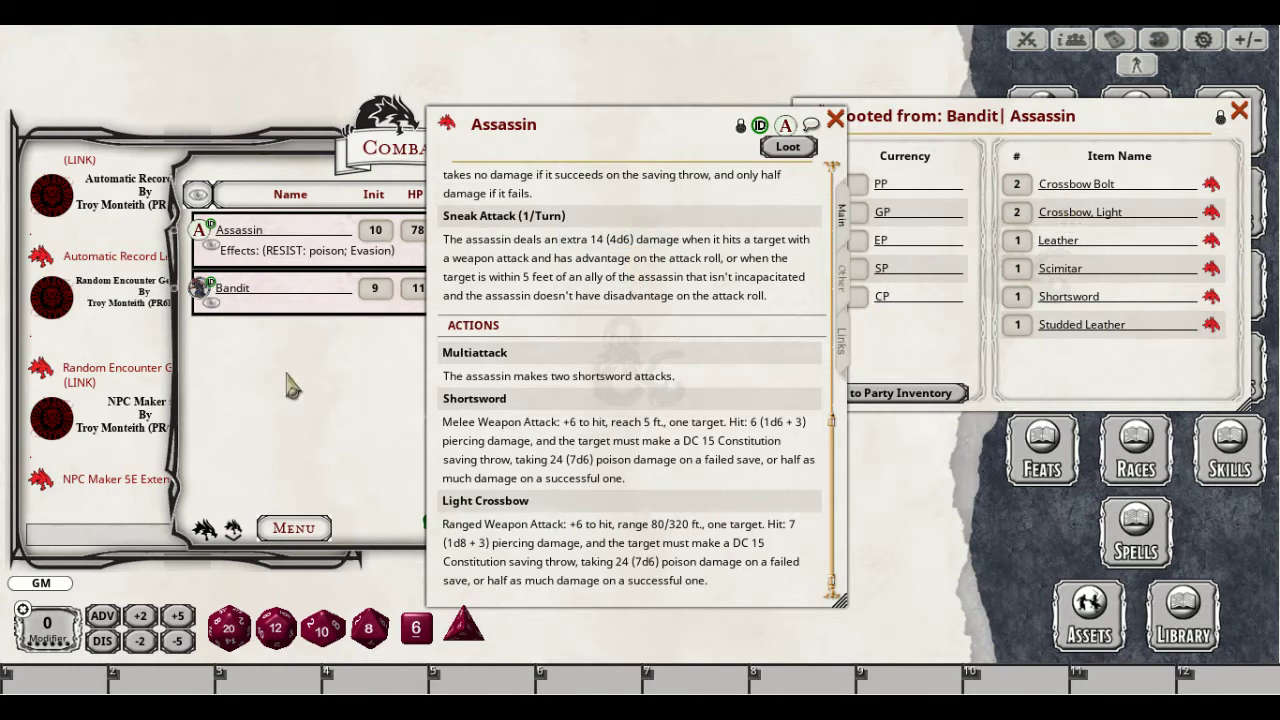
left_click_drag(608, 355, 1062, 331)
left_click(700, 286)
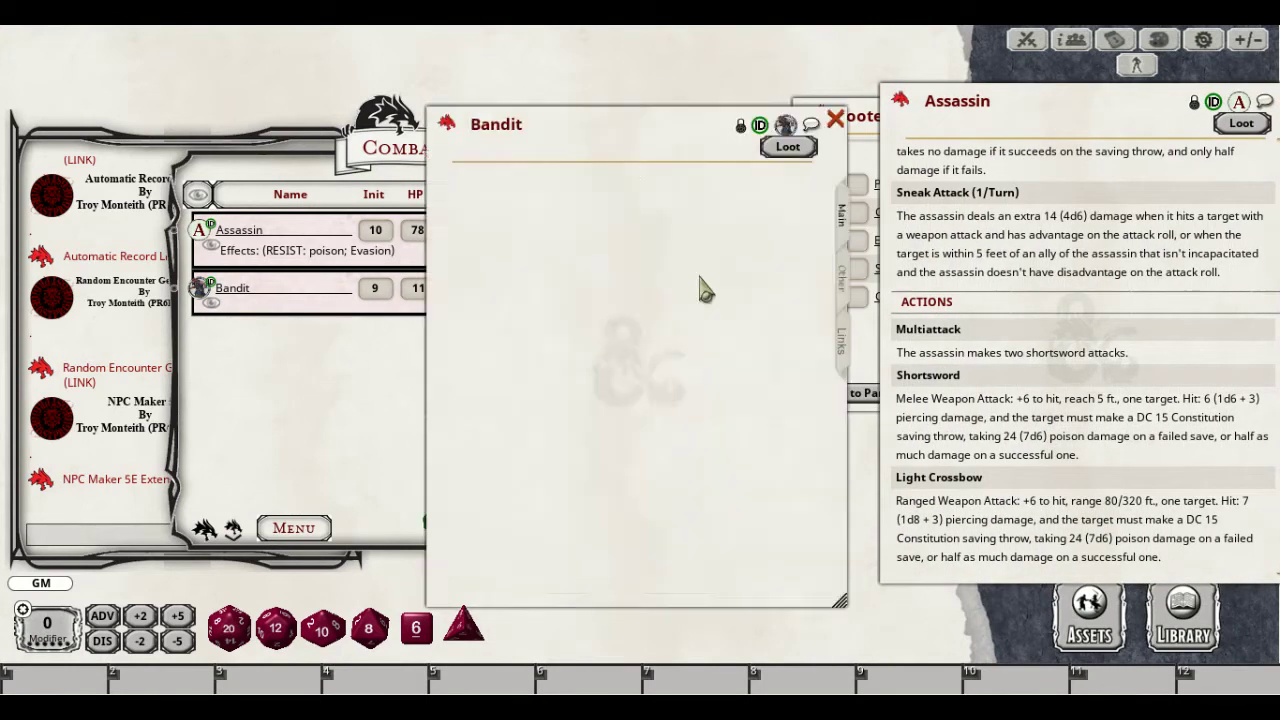
scroll(740, 395, "down", 2)
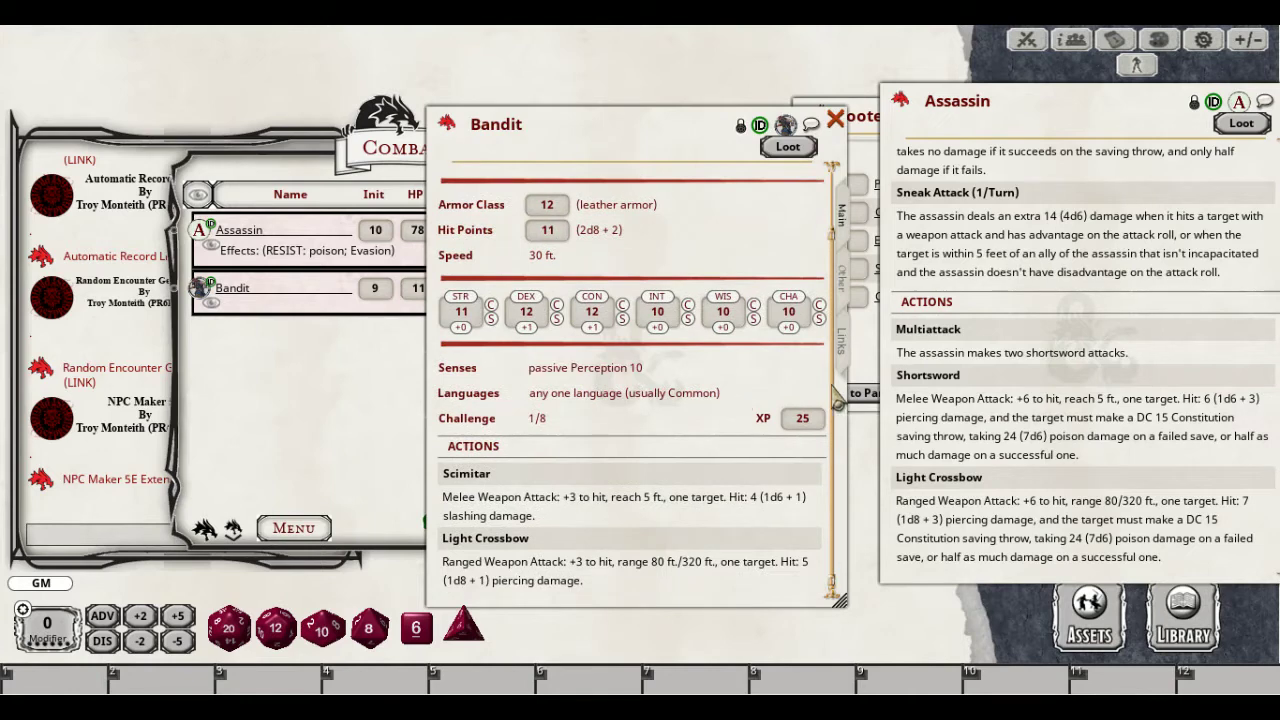
left_click_drag(1025, 334, 513, 343)
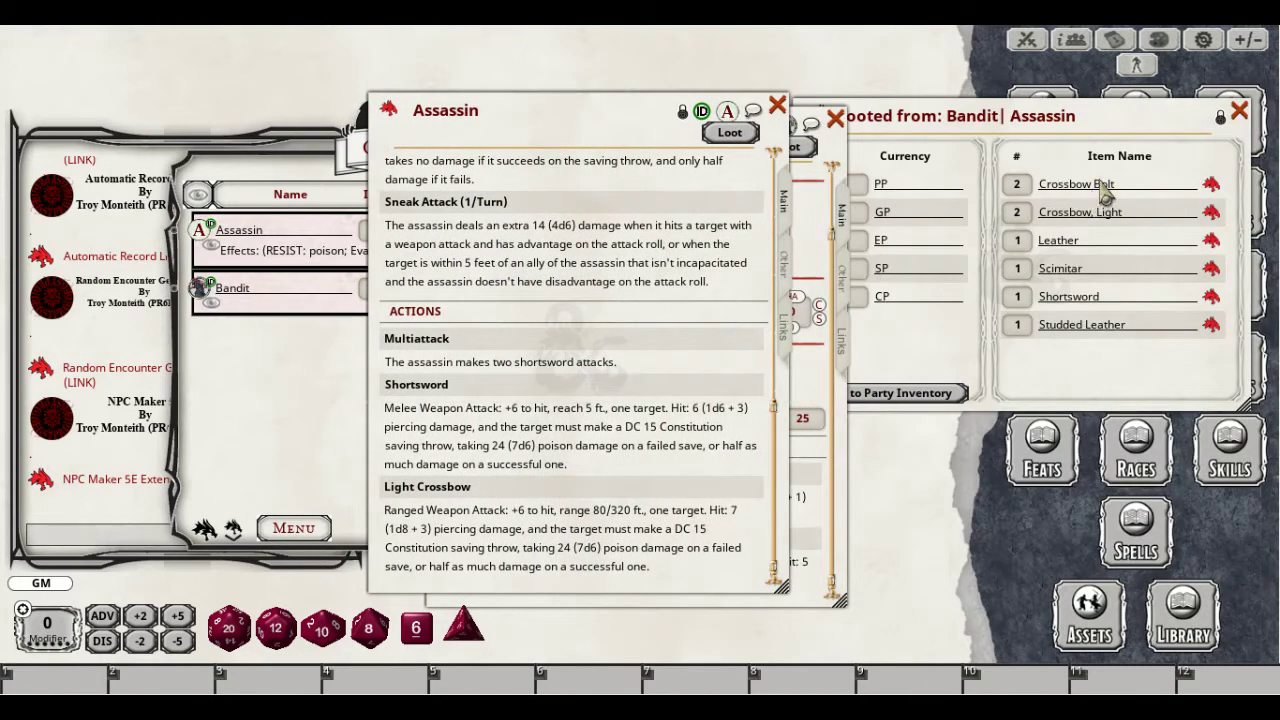
left_click(778, 107)
left_click(835, 118)
Loot all foes a second time, close the new parcel and move the first loot parcel over the Combat Tracker
left_click(661, 163)
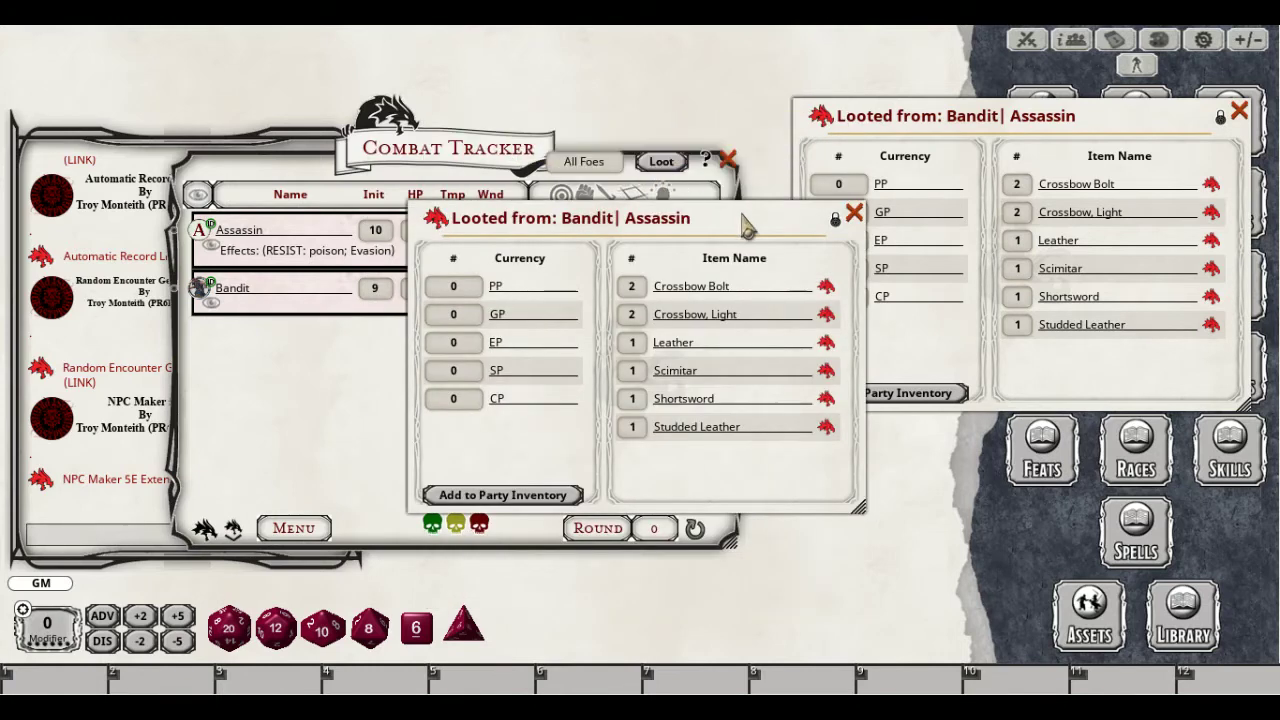
left_click(855, 215)
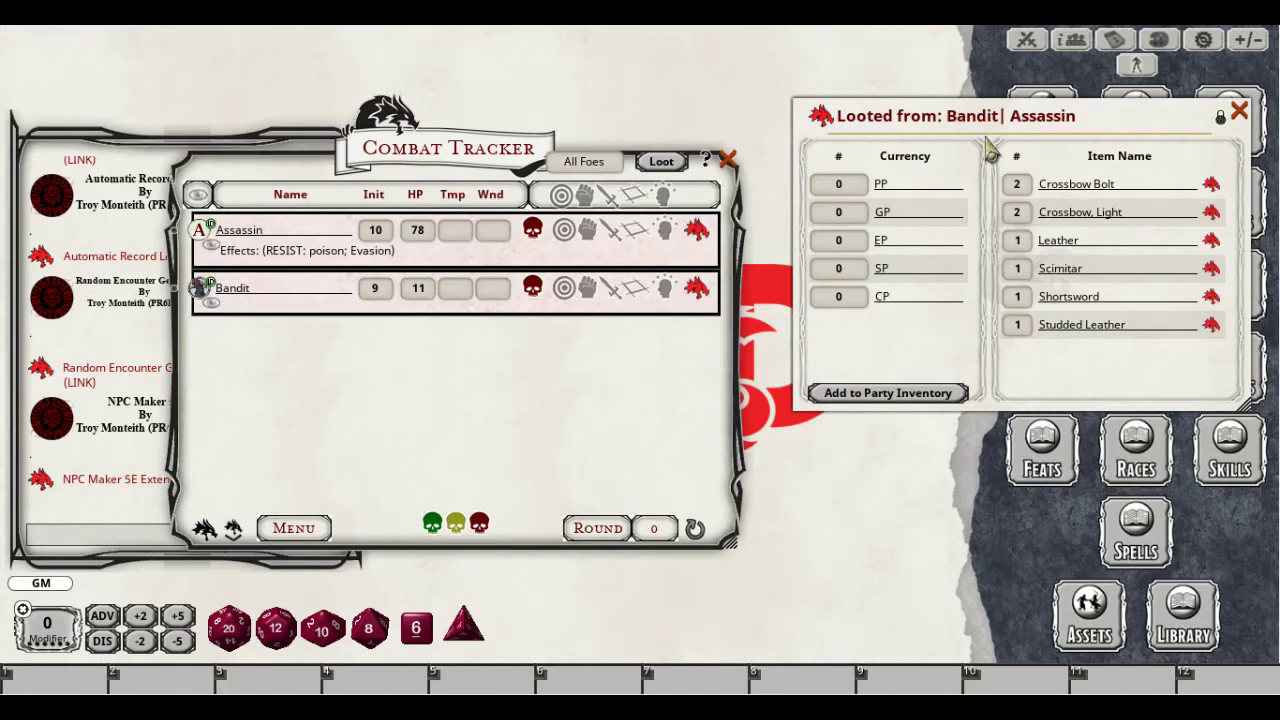
left_click_drag(990, 145, 525, 228)
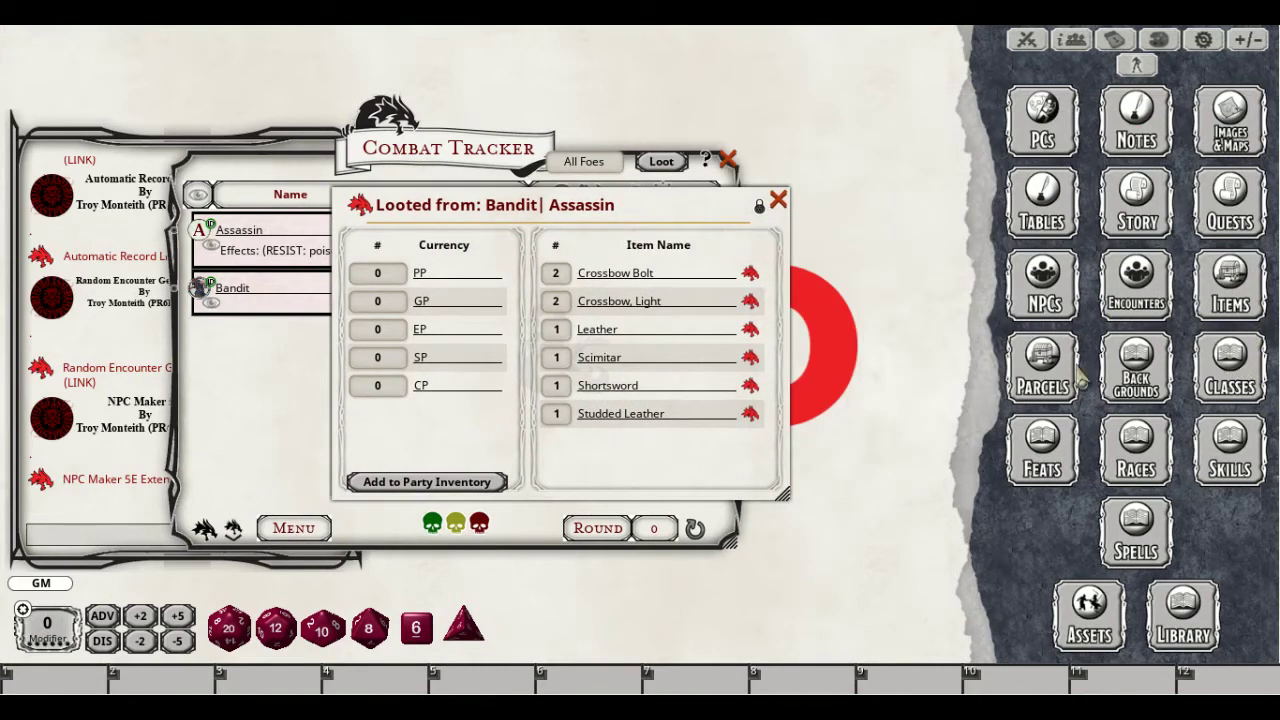
Open the Random Treasure Parcels list from Parcels, browse its entries, and close the Parcels list and the loot parcel
left_click(1040, 372)
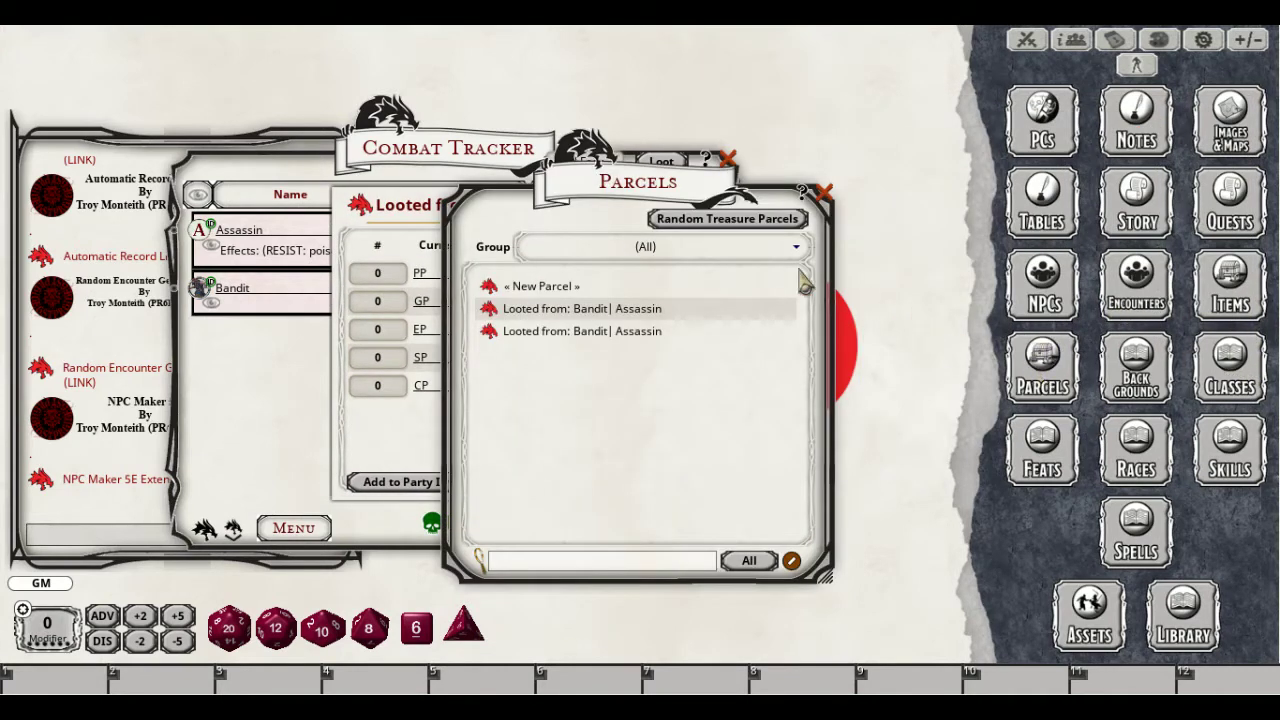
left_click(745, 224)
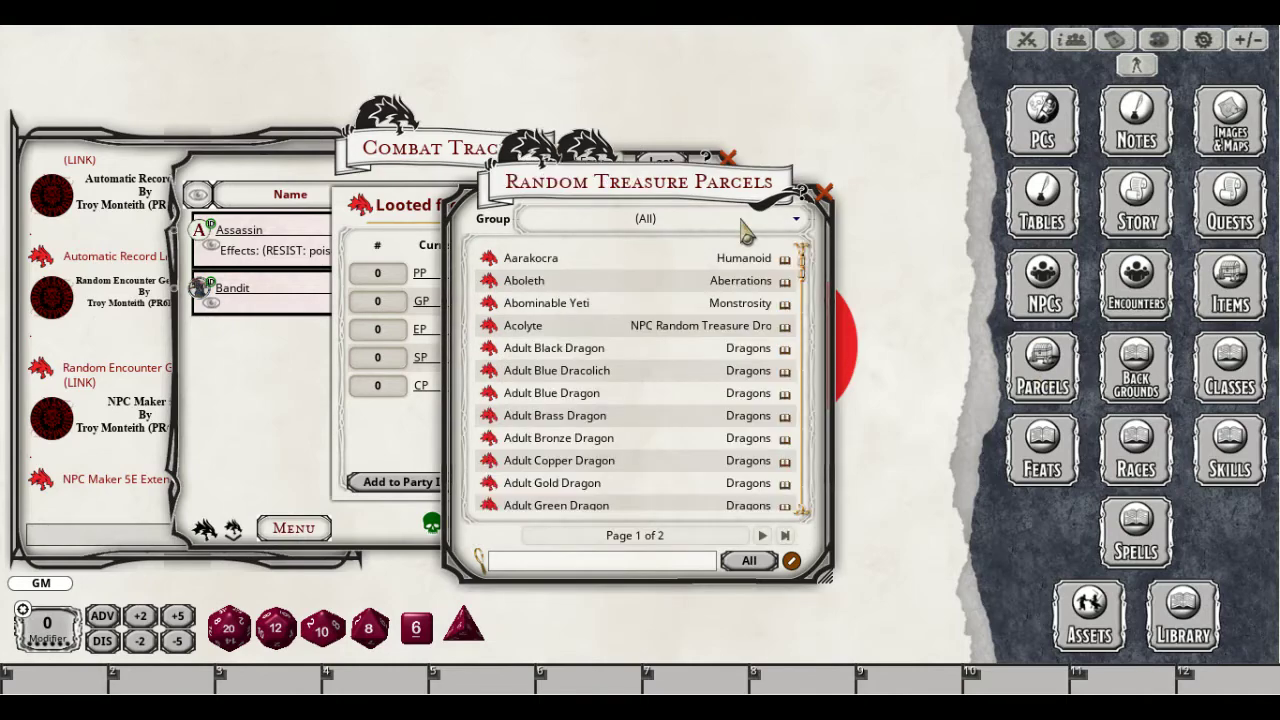
left_click_drag(605, 182, 925, 117)
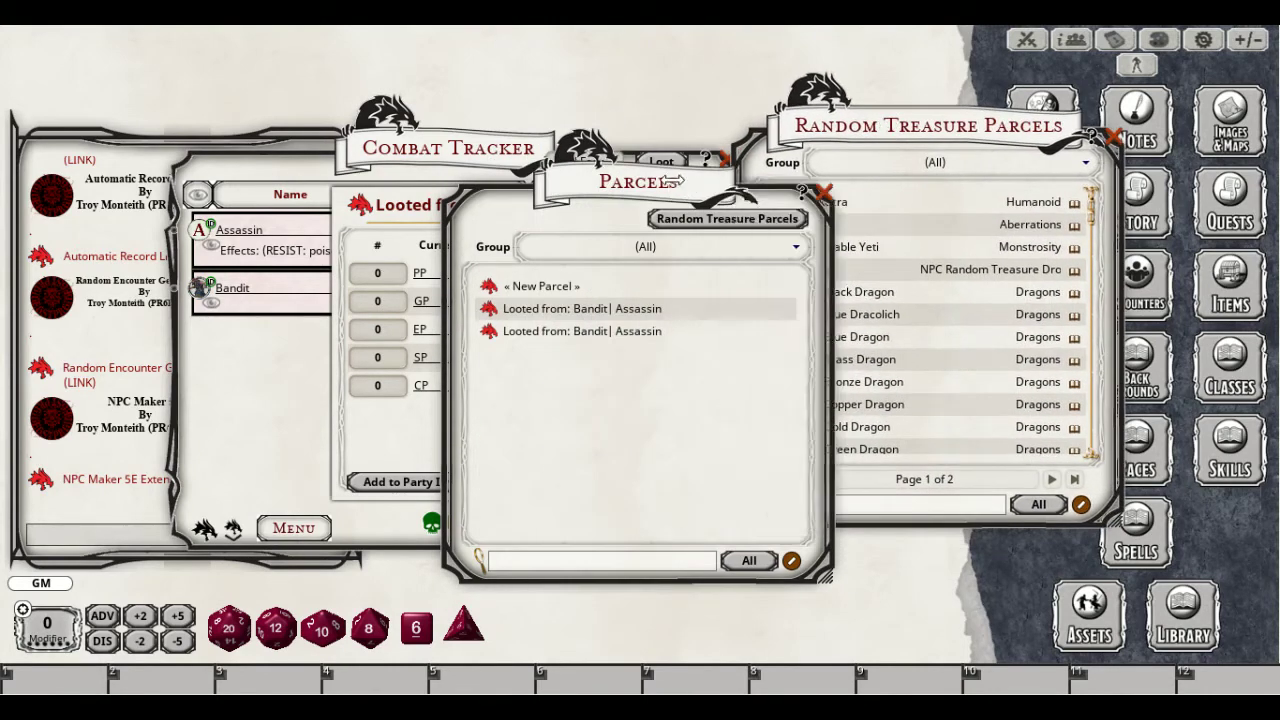
left_click_drag(668, 180, 1148, 209)
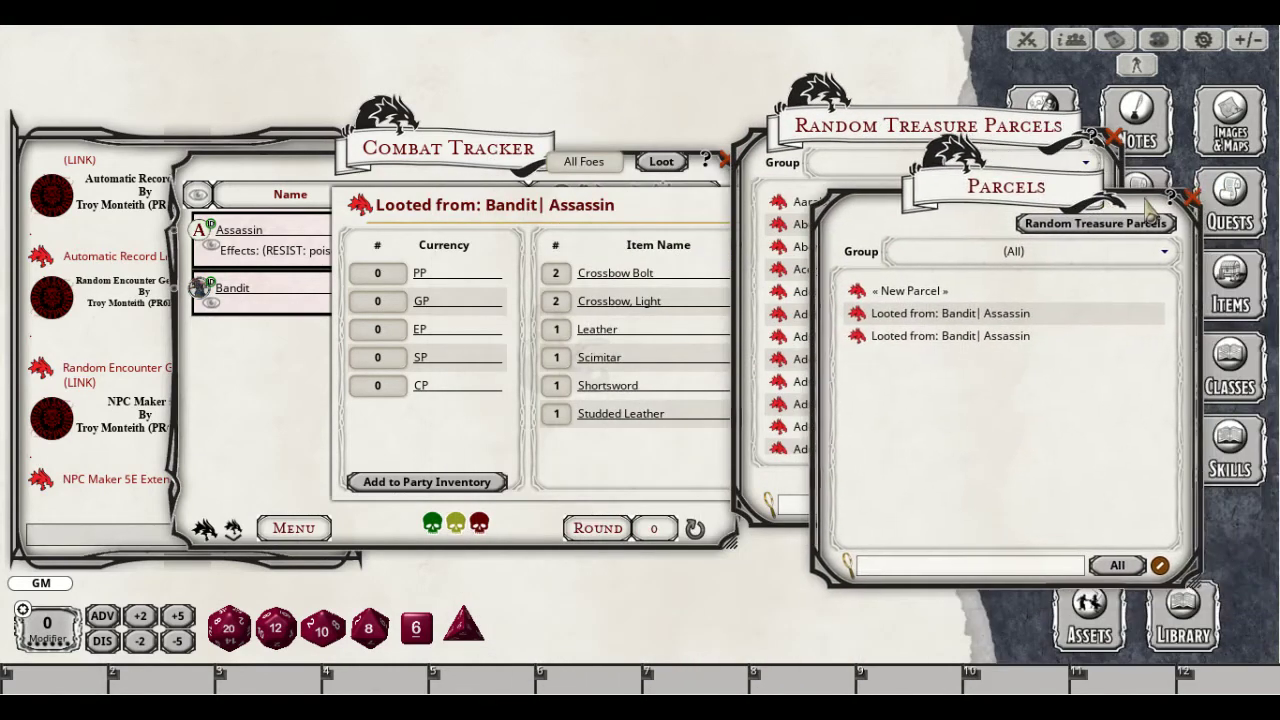
left_click(1190, 198)
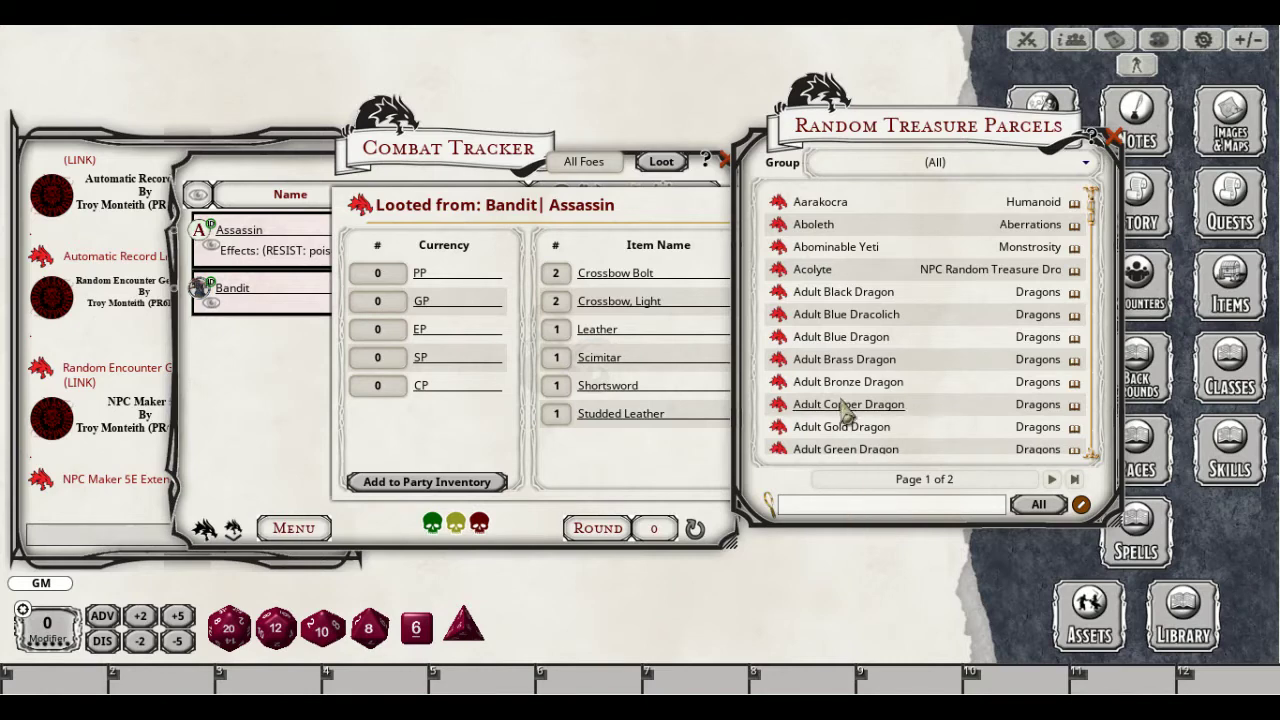
scroll(860, 400, "down", 5)
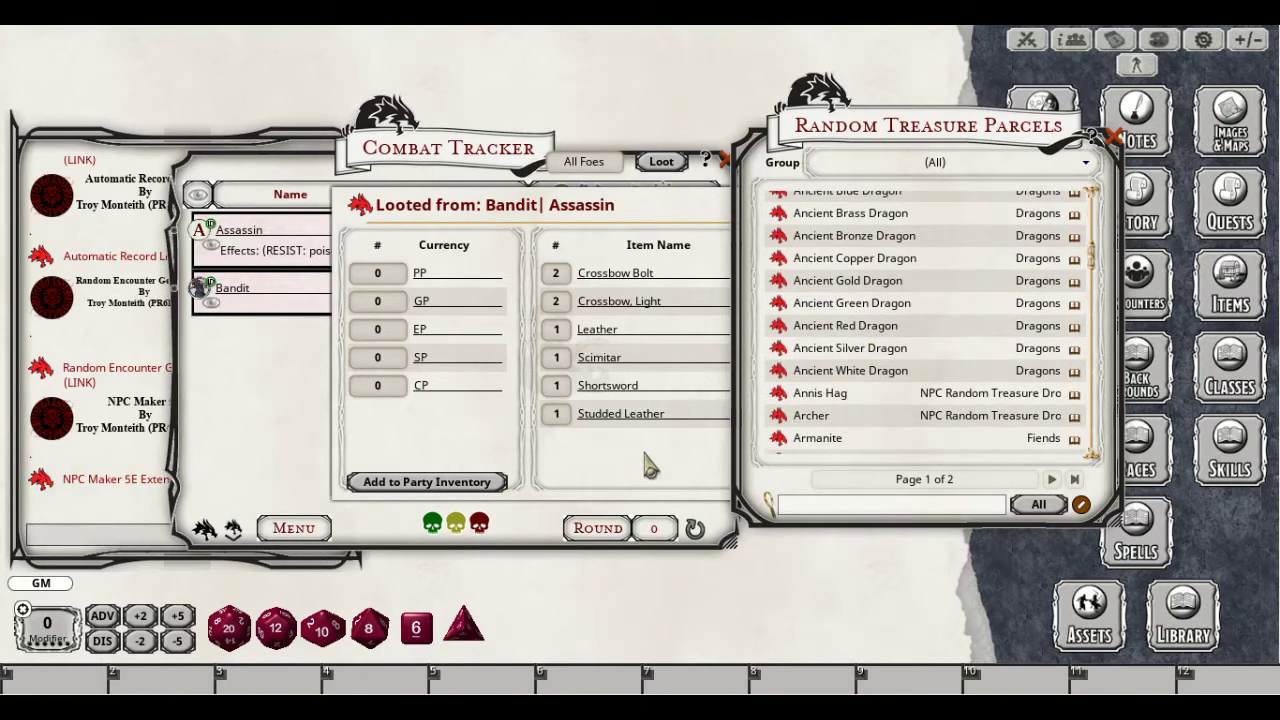
left_click(277, 374)
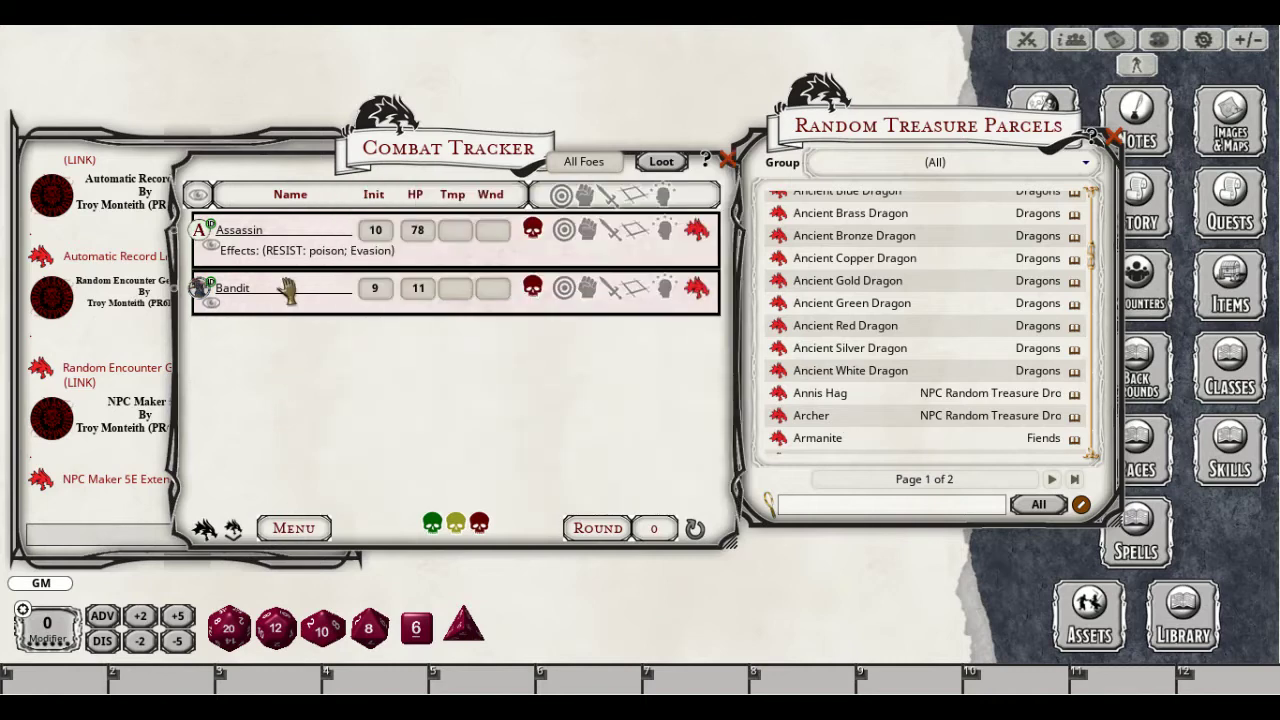
Give the Bandit entry a custom NPC name, loot all foes, and arrange the loot parcel beside the renamed NPC's random treasure parcel
double_click(280, 289)
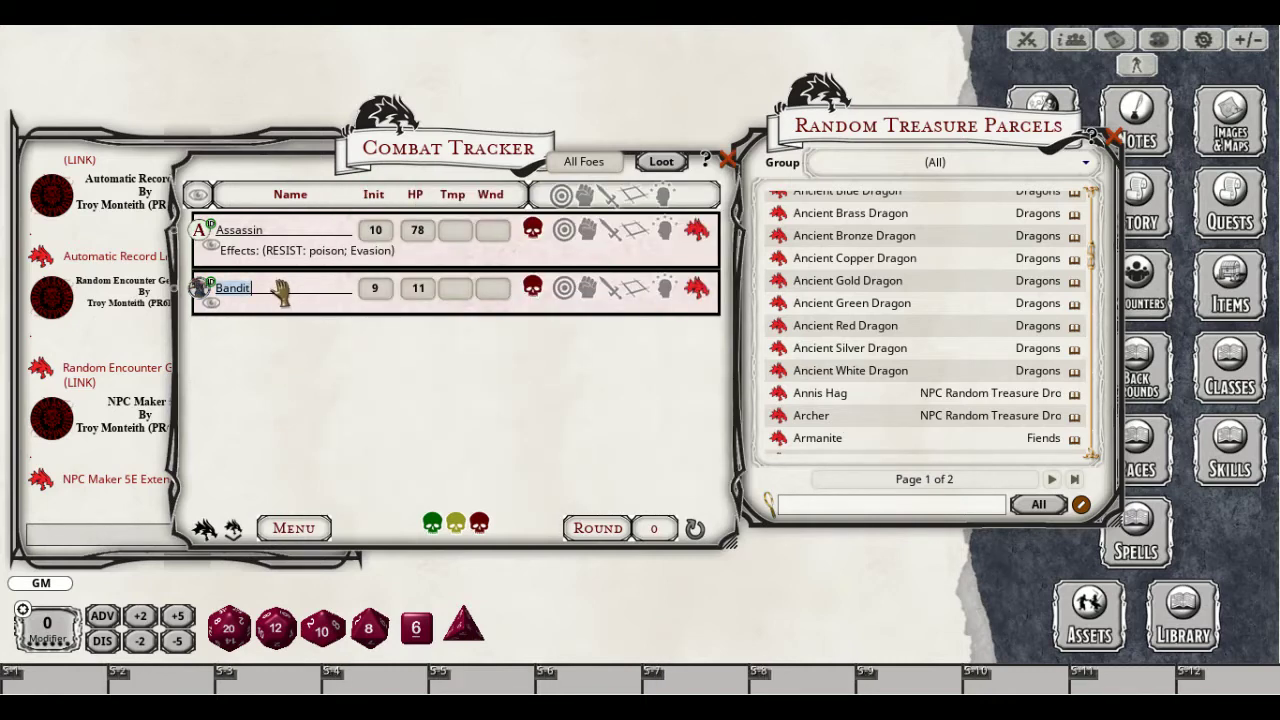
type("Morgan")
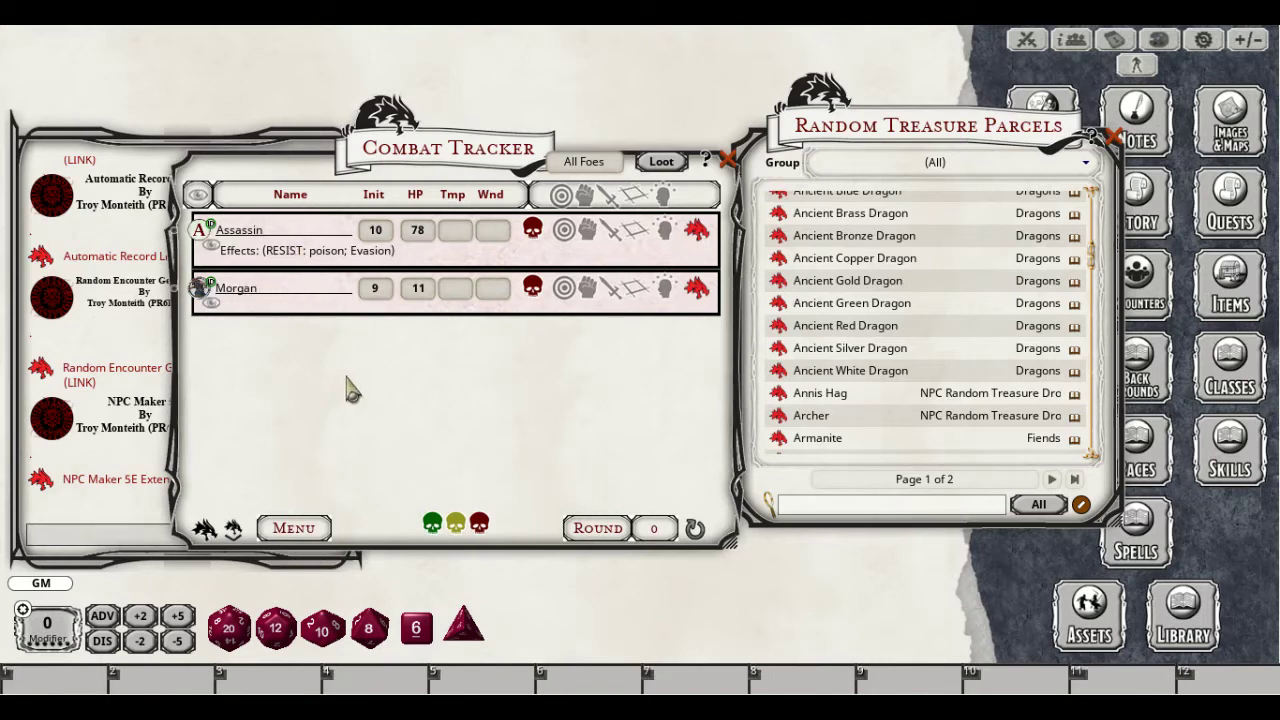
left_click(662, 166)
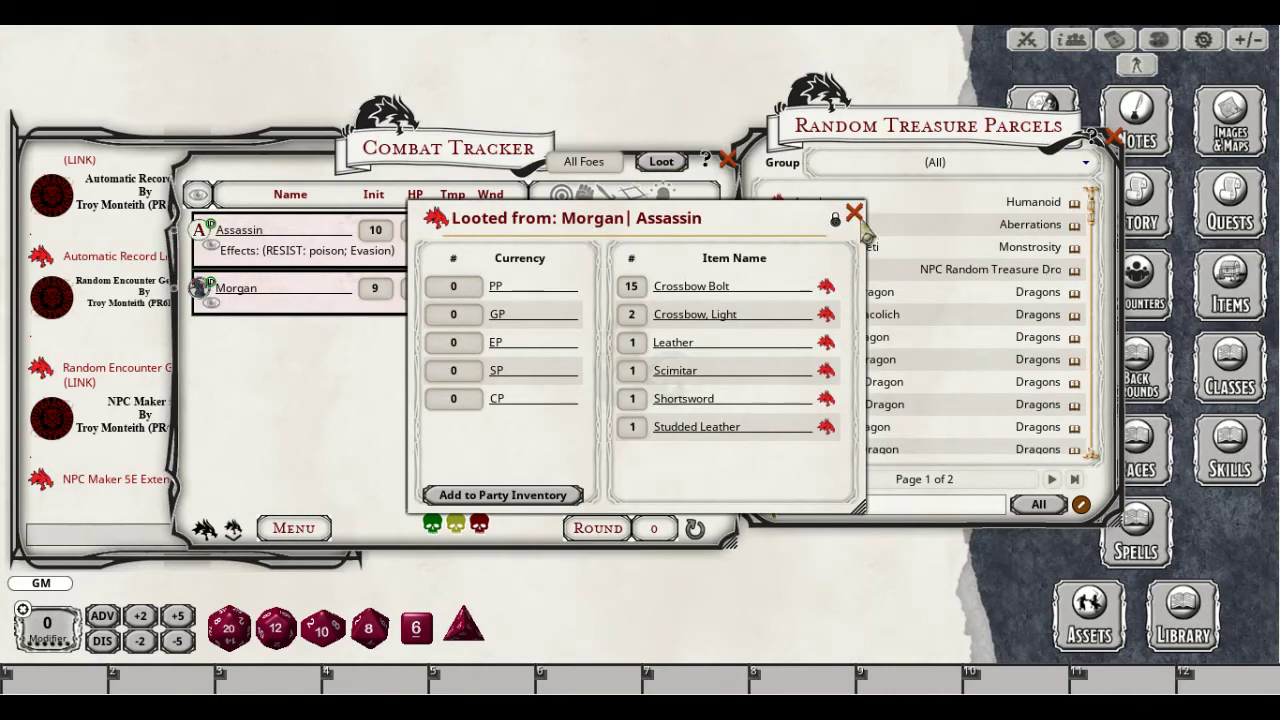
left_click_drag(790, 246, 407, 296)
left_click_drag(615, 243, 505, 205)
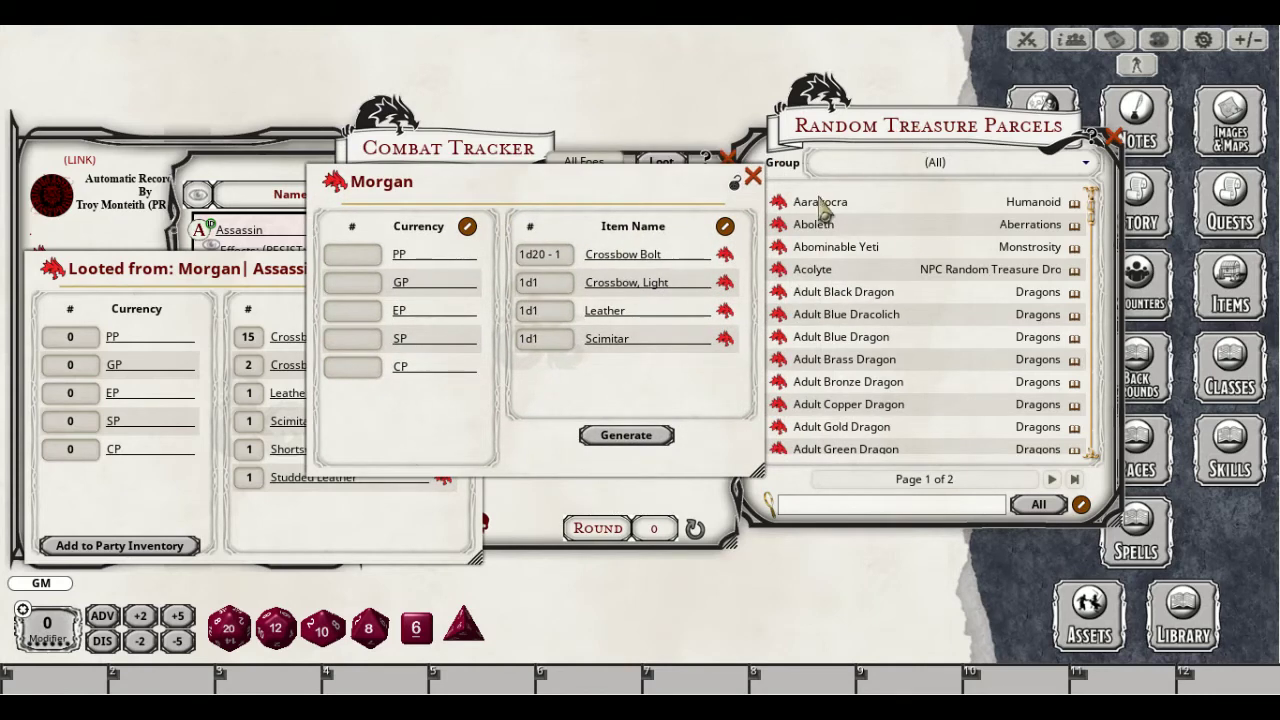
Search the Random Treasure Parcels for the renamed NPC, and open and close its parcel
scroll(948, 423, "down", 5)
scroll(948, 423, "down", 12)
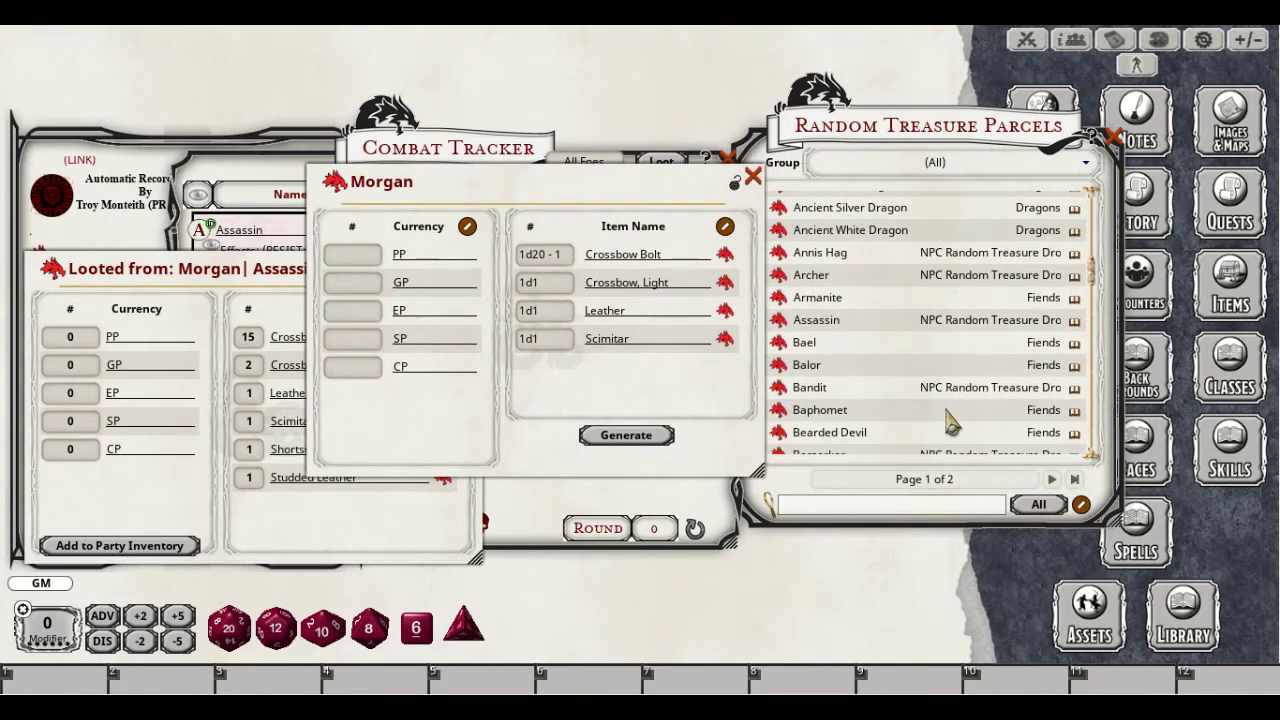
scroll(836, 395, "down", 2)
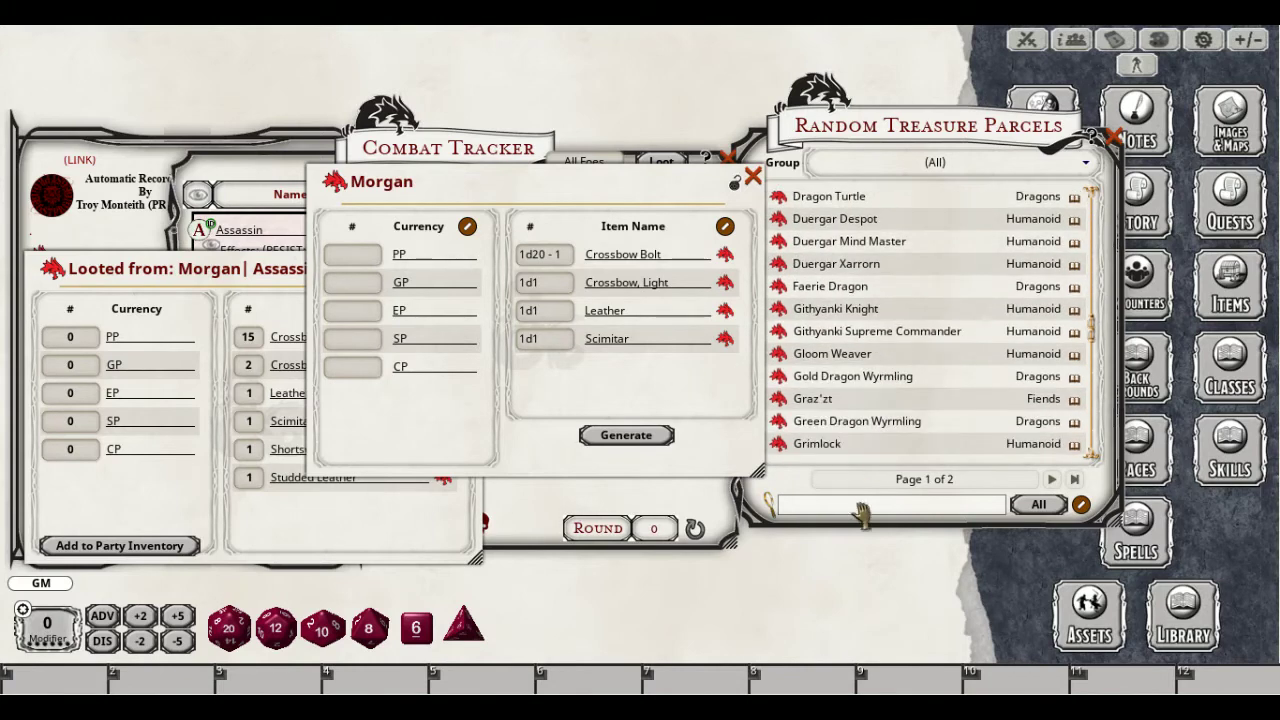
left_click(858, 508)
type("morga")
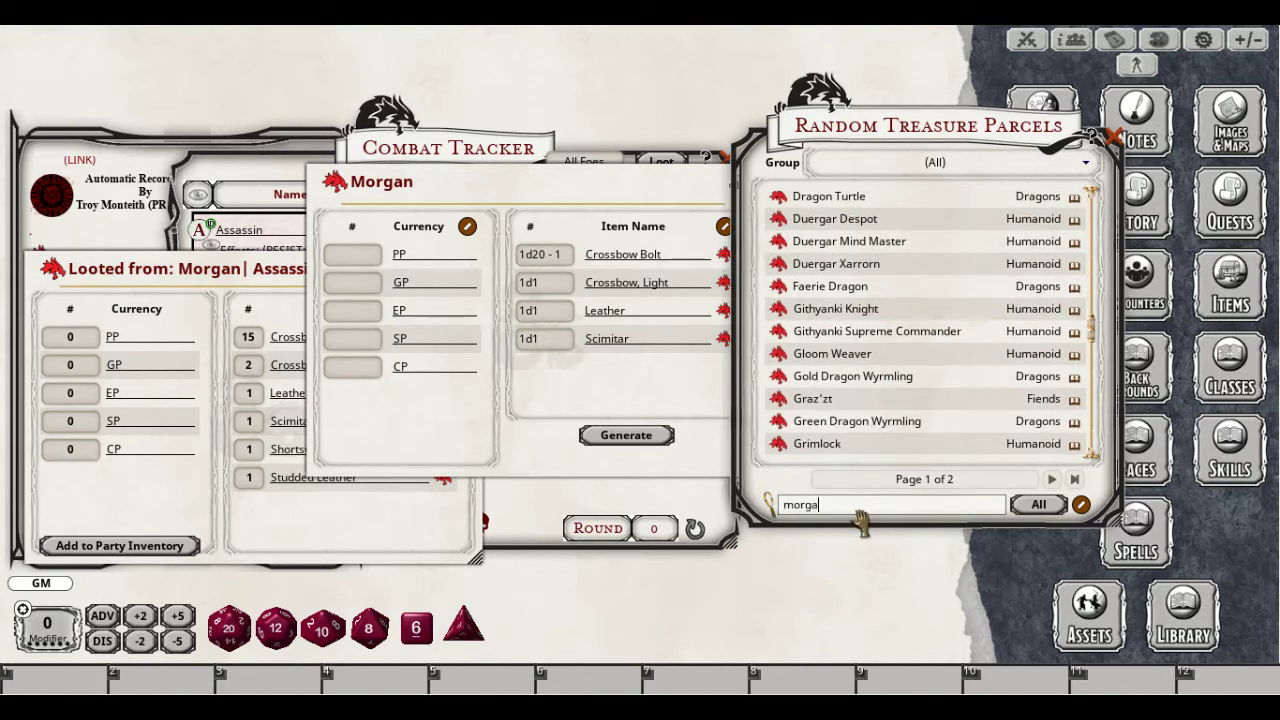
type("n")
key("Return")
left_click(826, 208)
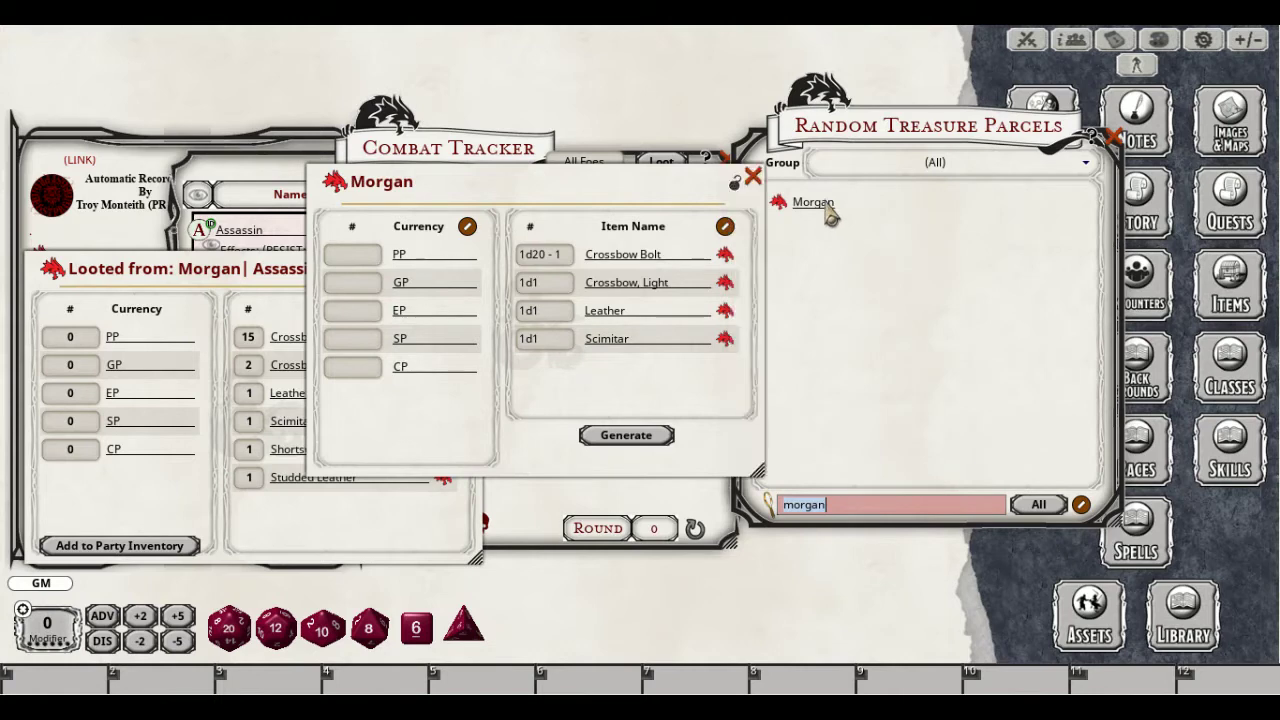
left_click(752, 180)
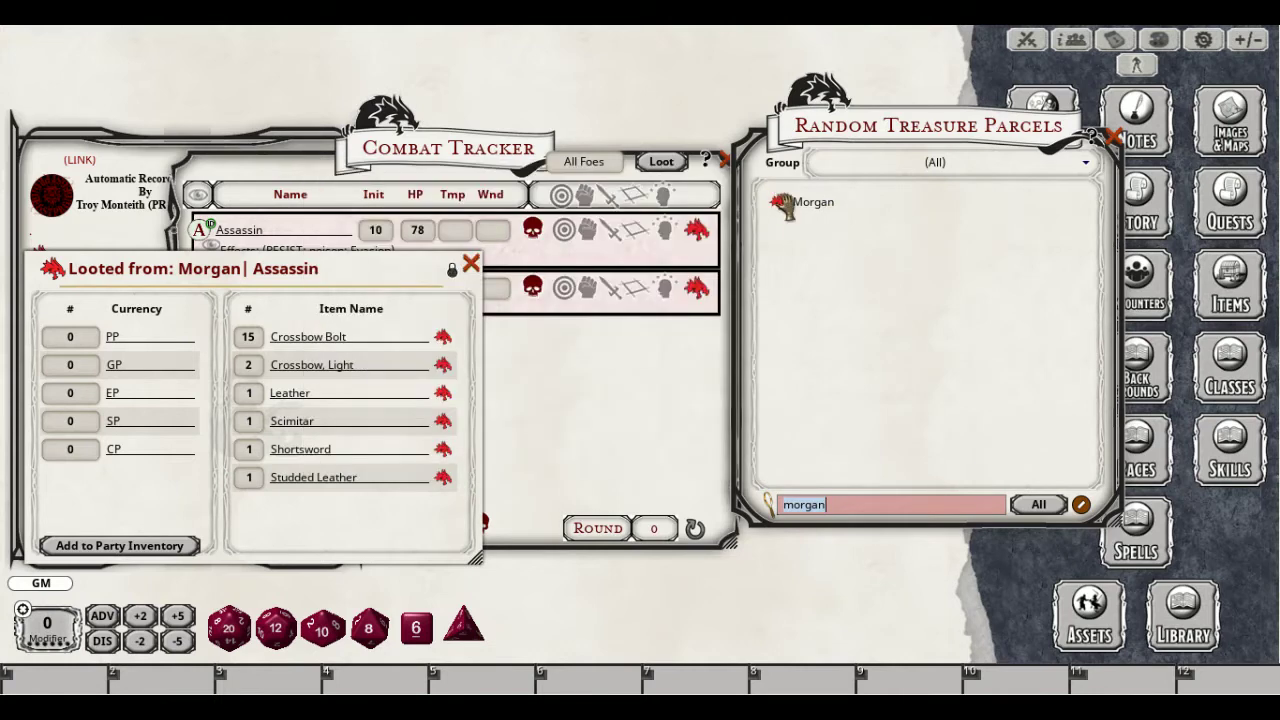
left_click(779, 202)
left_click(752, 180)
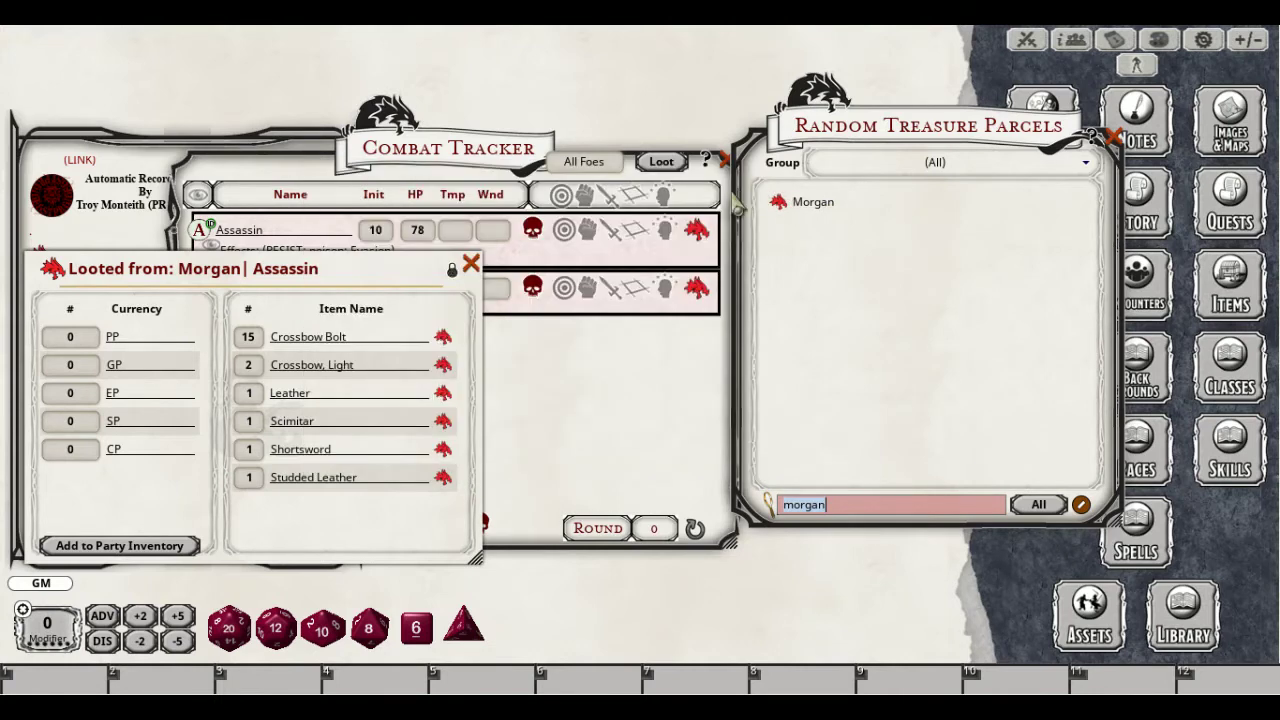
Loot all foes in the Combat Tracker again, move the new loot parcel over the tracker and close it
left_click(556, 423)
left_click(661, 162)
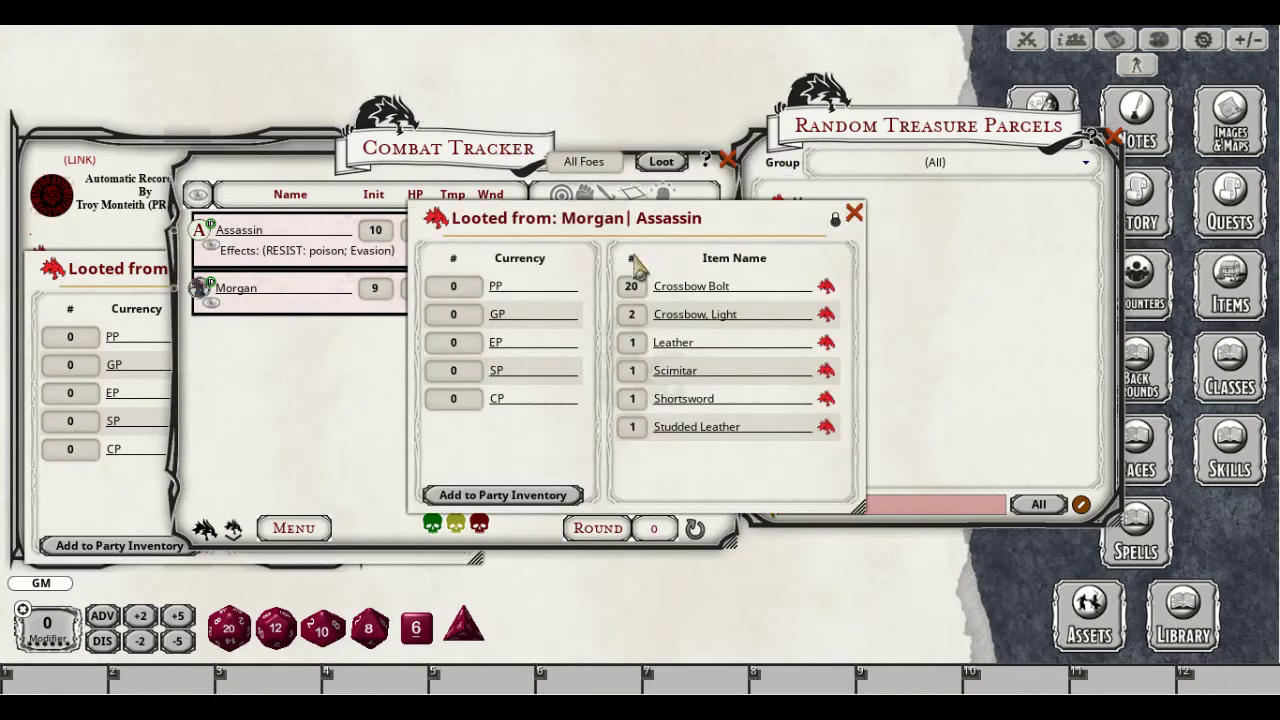
left_click_drag(637, 253, 545, 213)
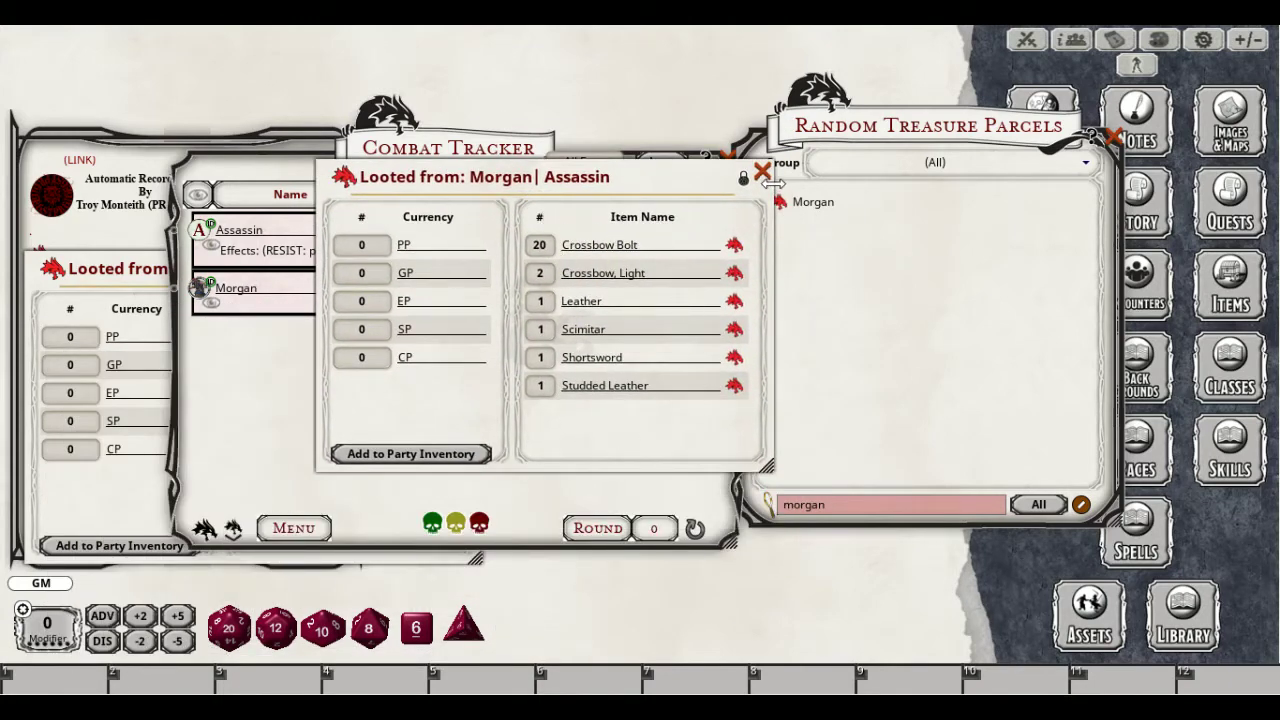
left_click(762, 173)
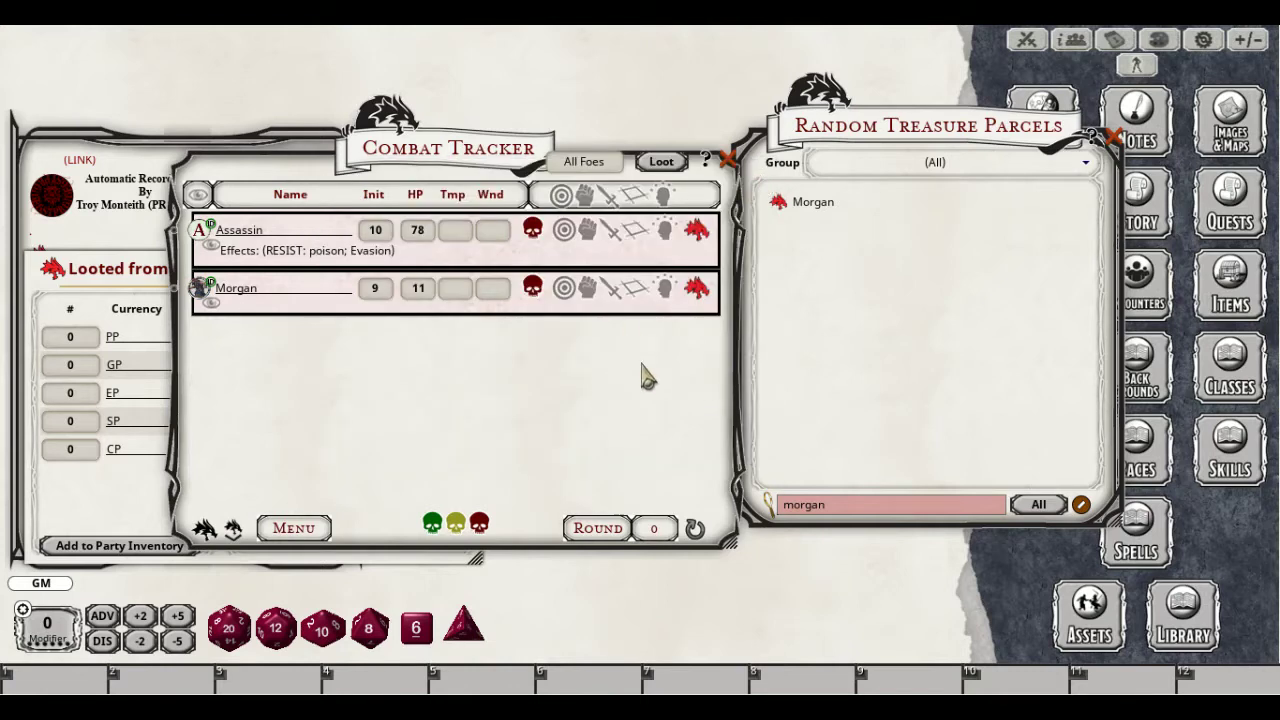
Review the renamed NPC's random treasure parcel, and close it along with the Random Treasure Parcels list
left_click(779, 203)
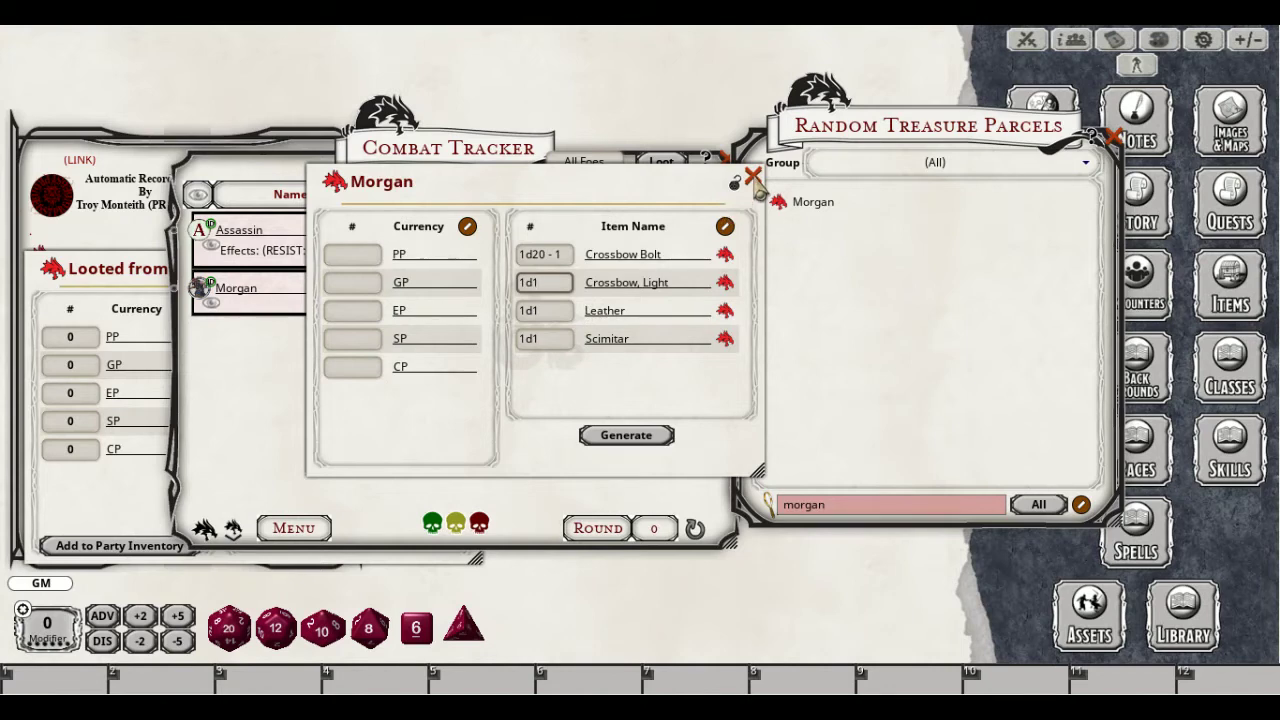
left_click(753, 178)
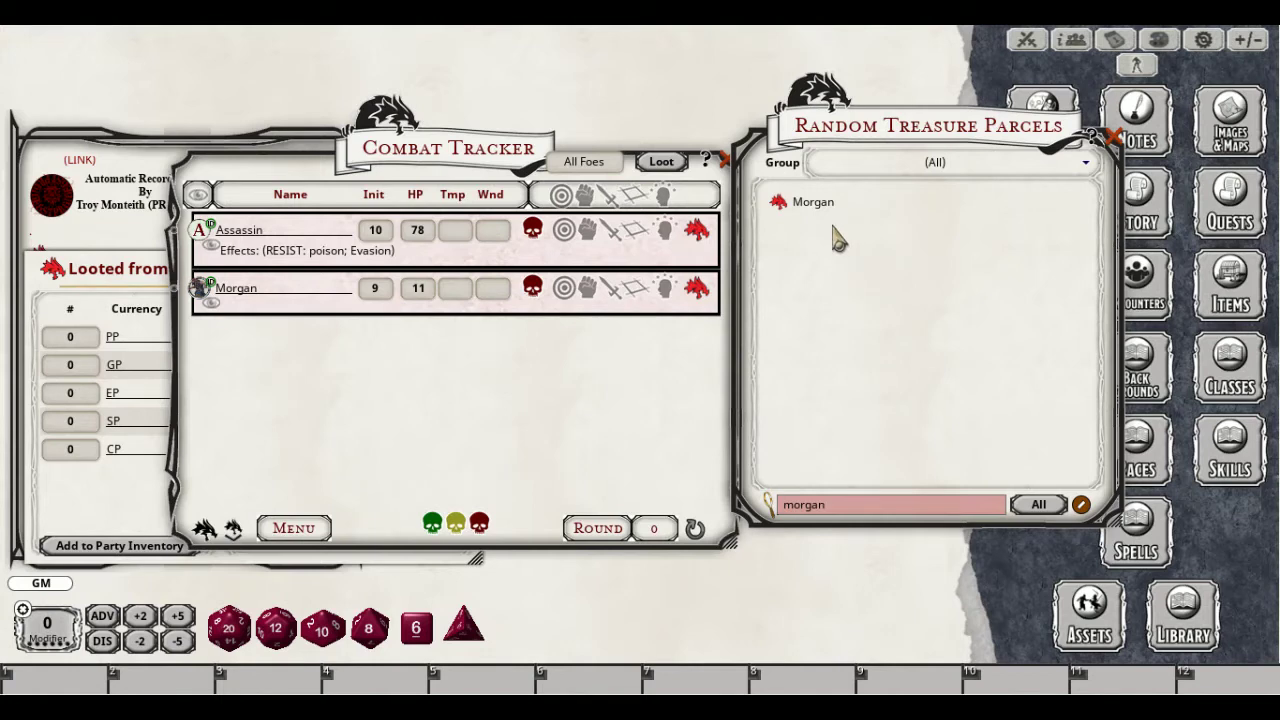
right_click(561, 368)
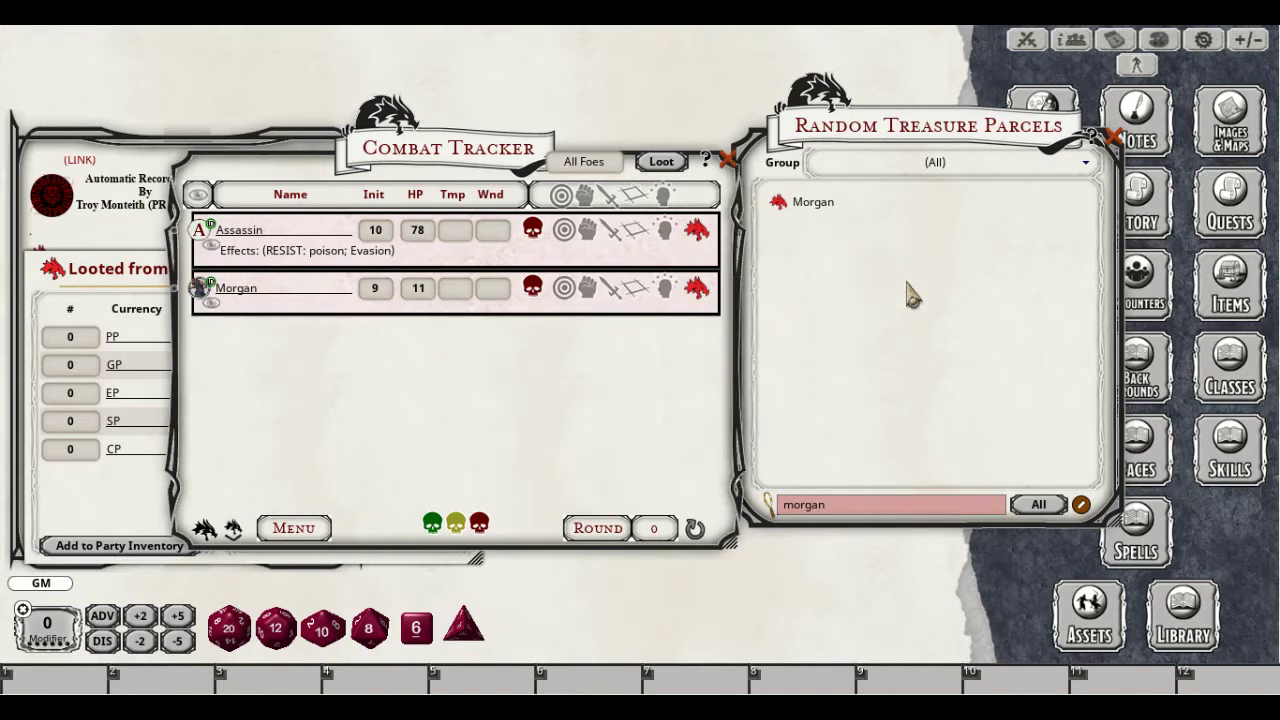
left_click_drag(908, 303, 715, 382)
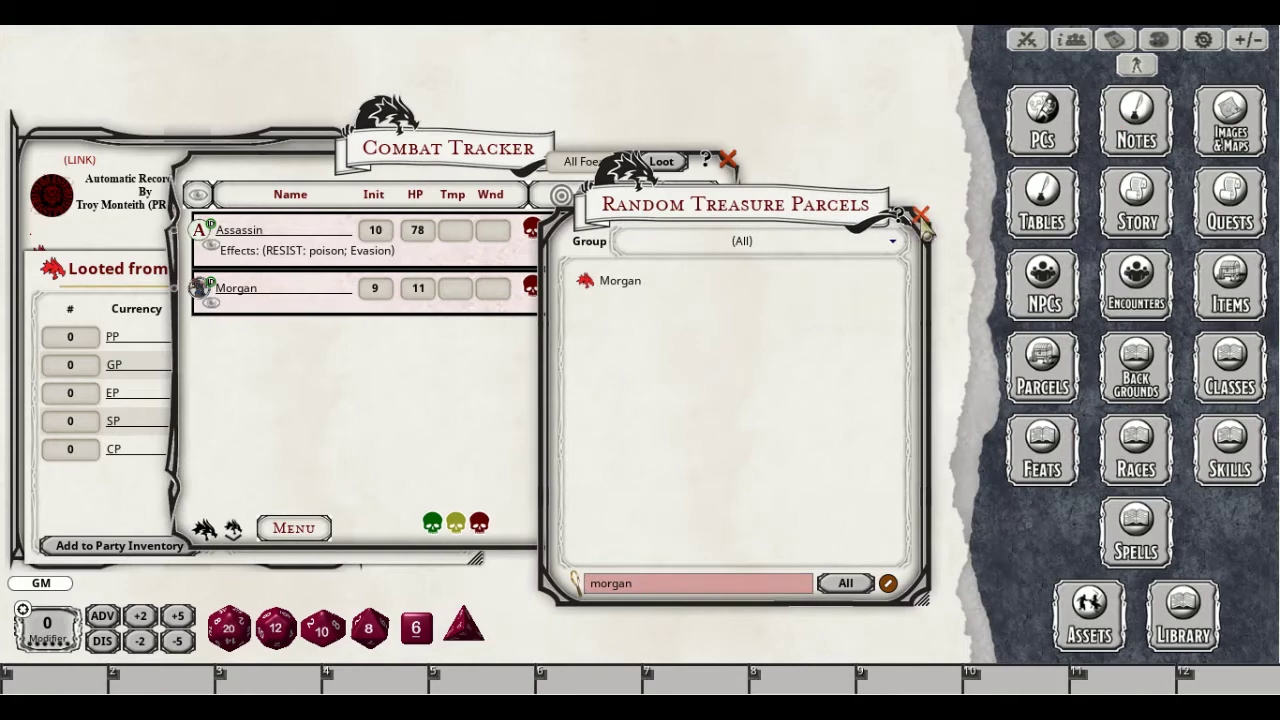
left_click(920, 216)
Move the Combat Tracker aside, close the renamed NPC's loot parcel and pull out the Bandit and Assassin loot parcel
left_click_drag(583, 409, 798, 365)
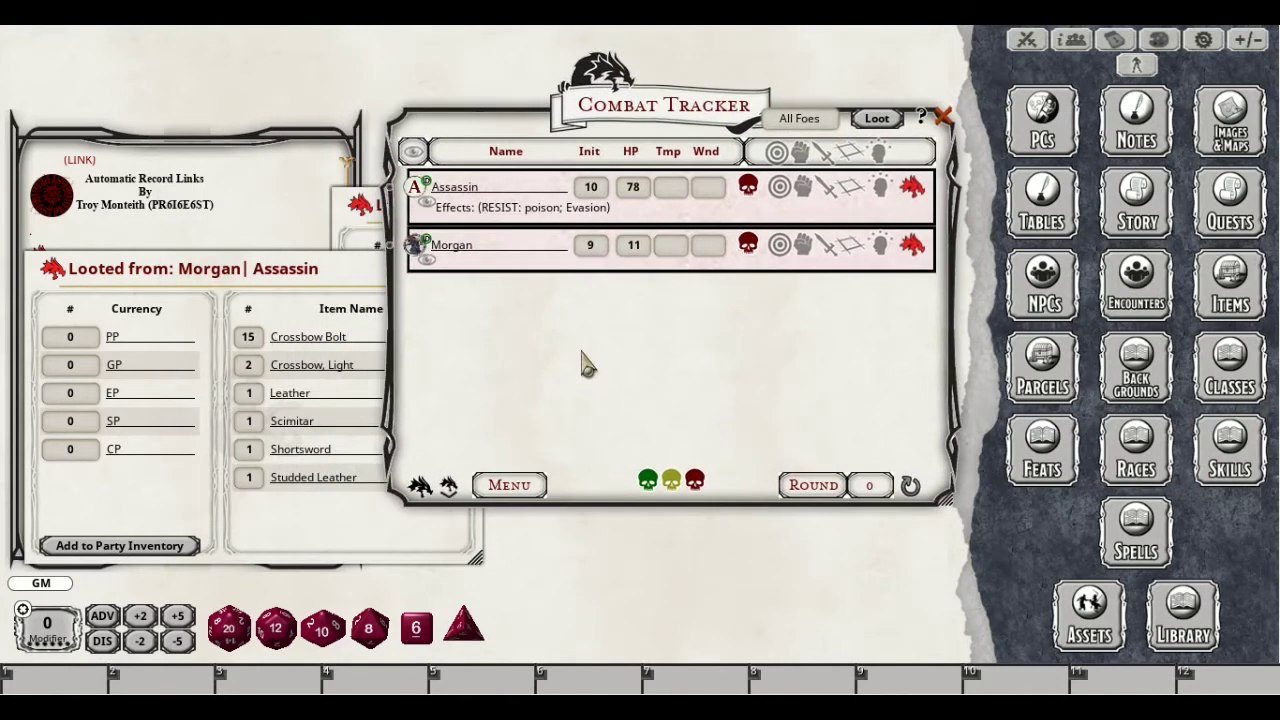
left_click(287, 336)
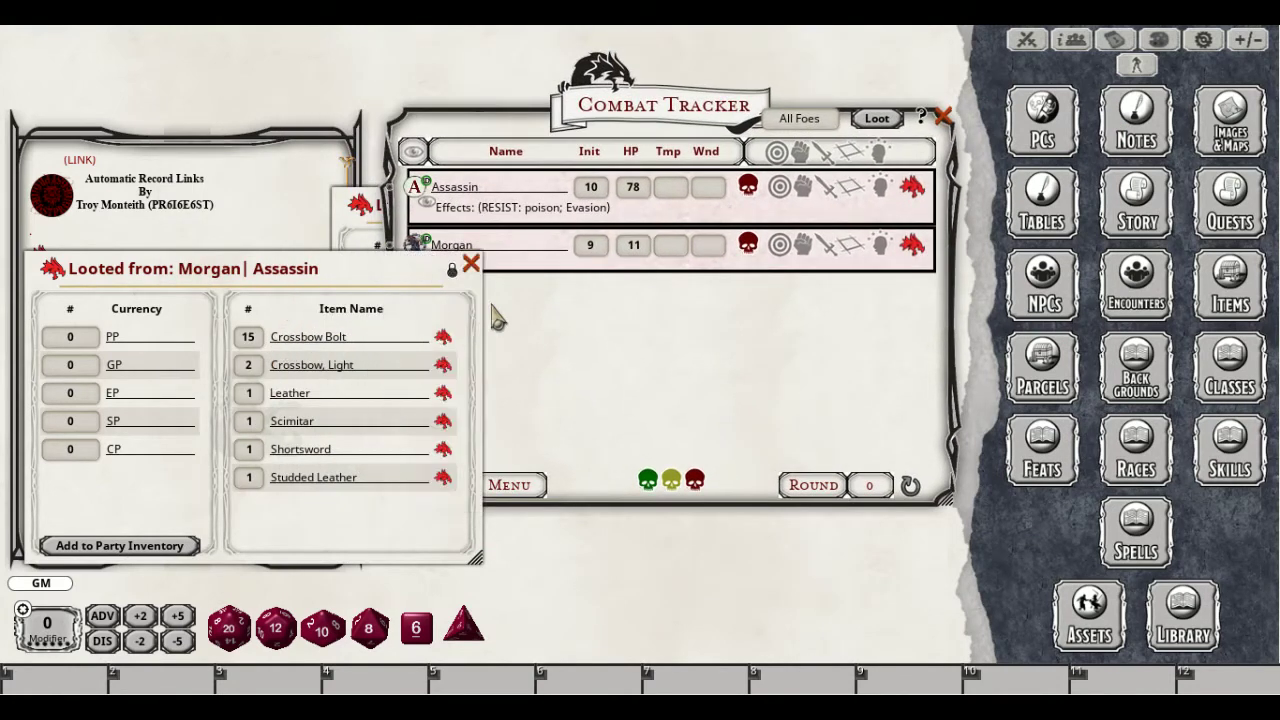
left_click(471, 264)
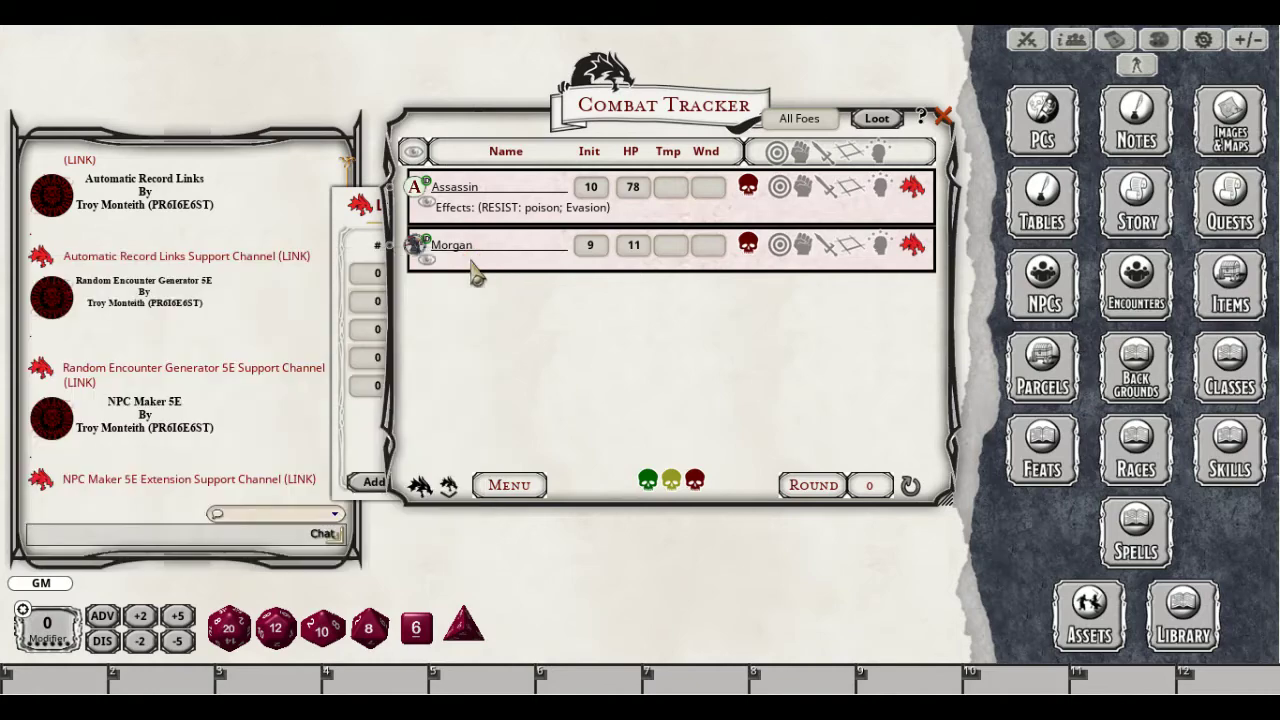
left_click_drag(377, 245, 258, 265)
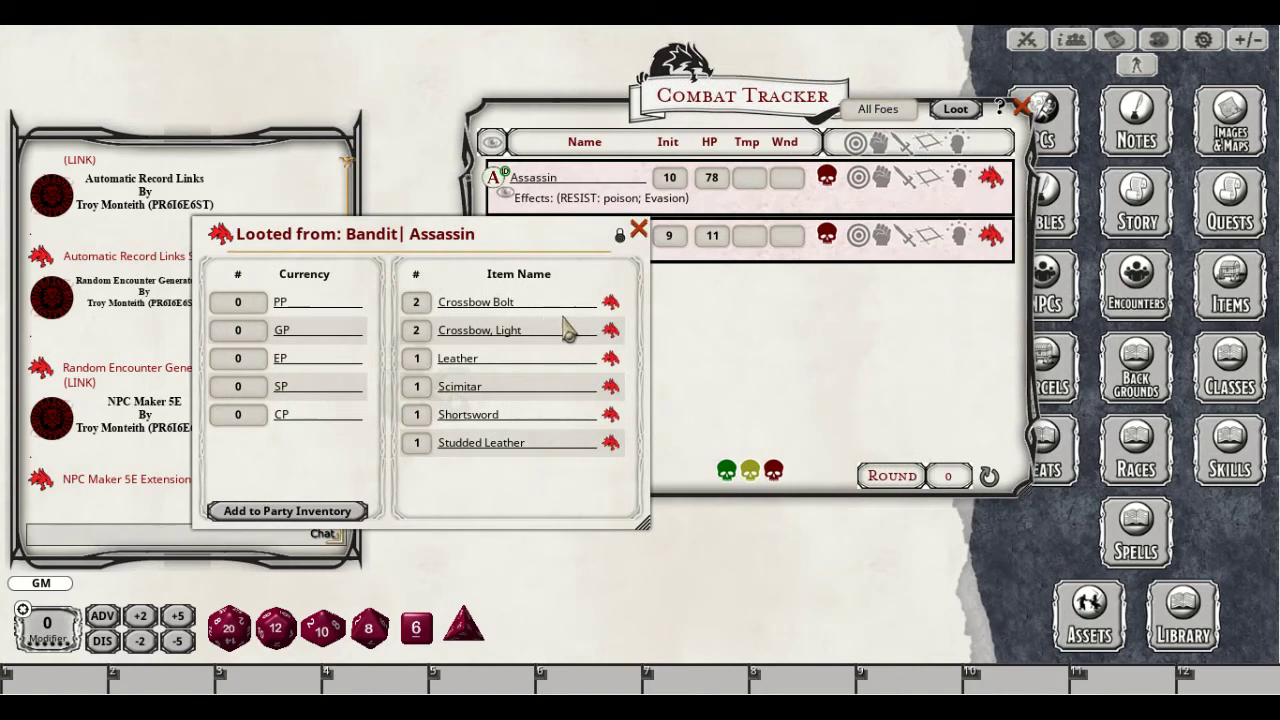
Open the looted Leather item, browse the Items list, and close both with the Combat Tracker moved aside
left_click(610, 360)
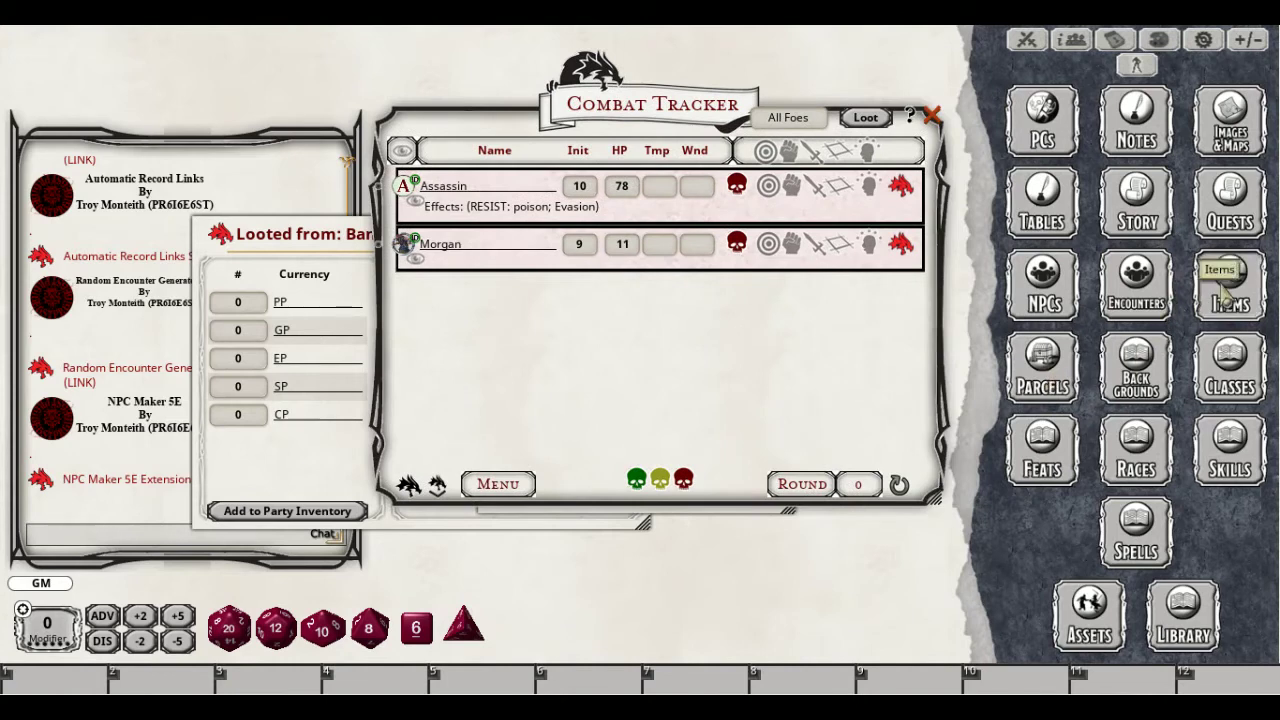
left_click(1222, 288)
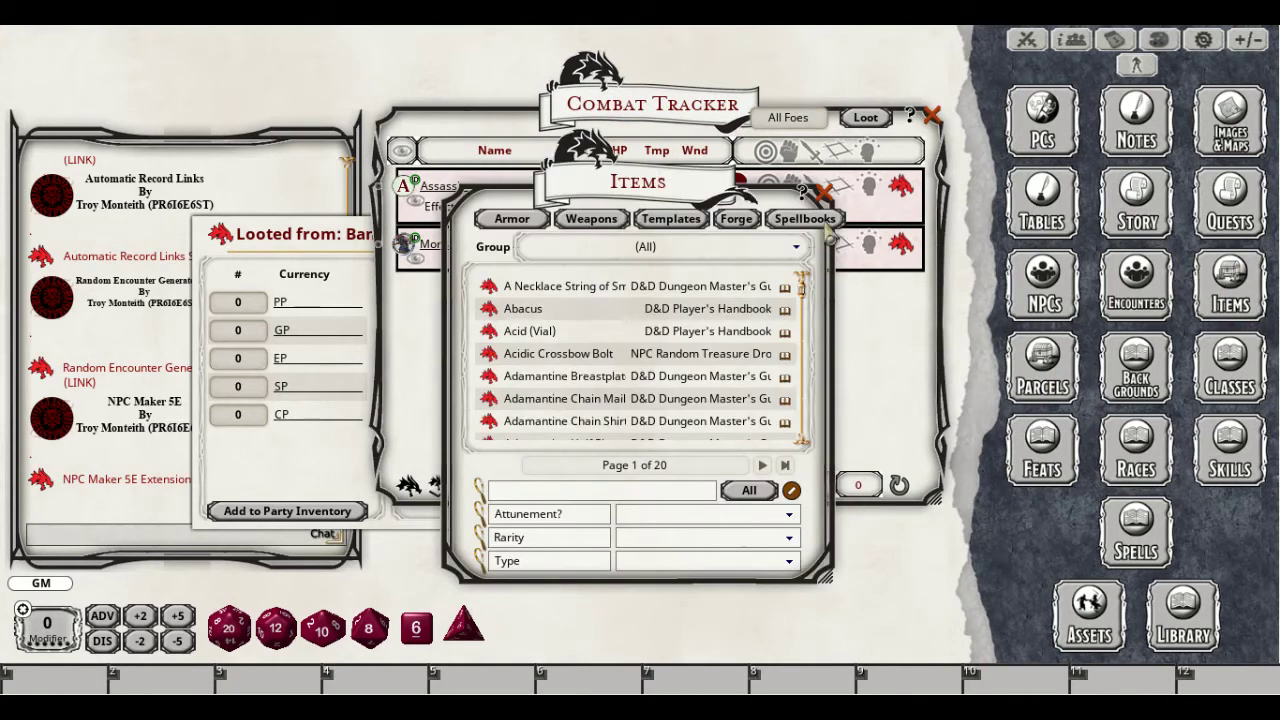
scroll(638, 390, "down", 3)
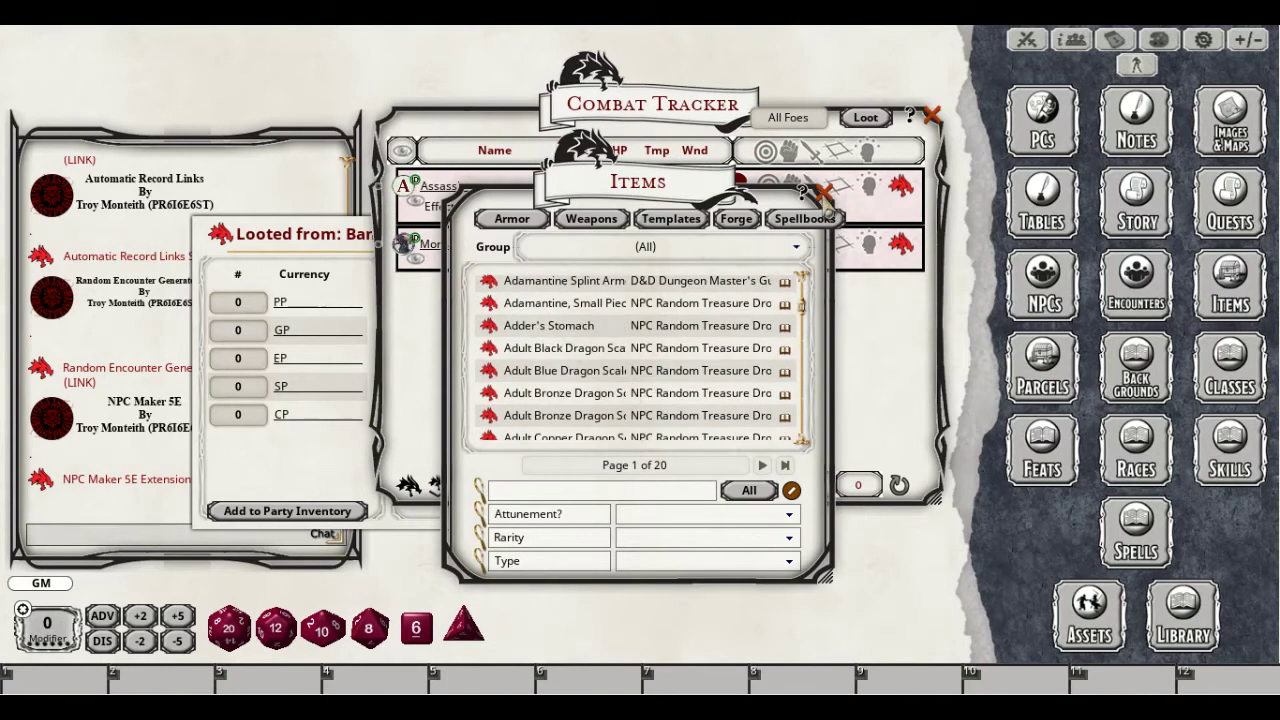
left_click(827, 193)
left_click_drag(597, 337, 825, 297)
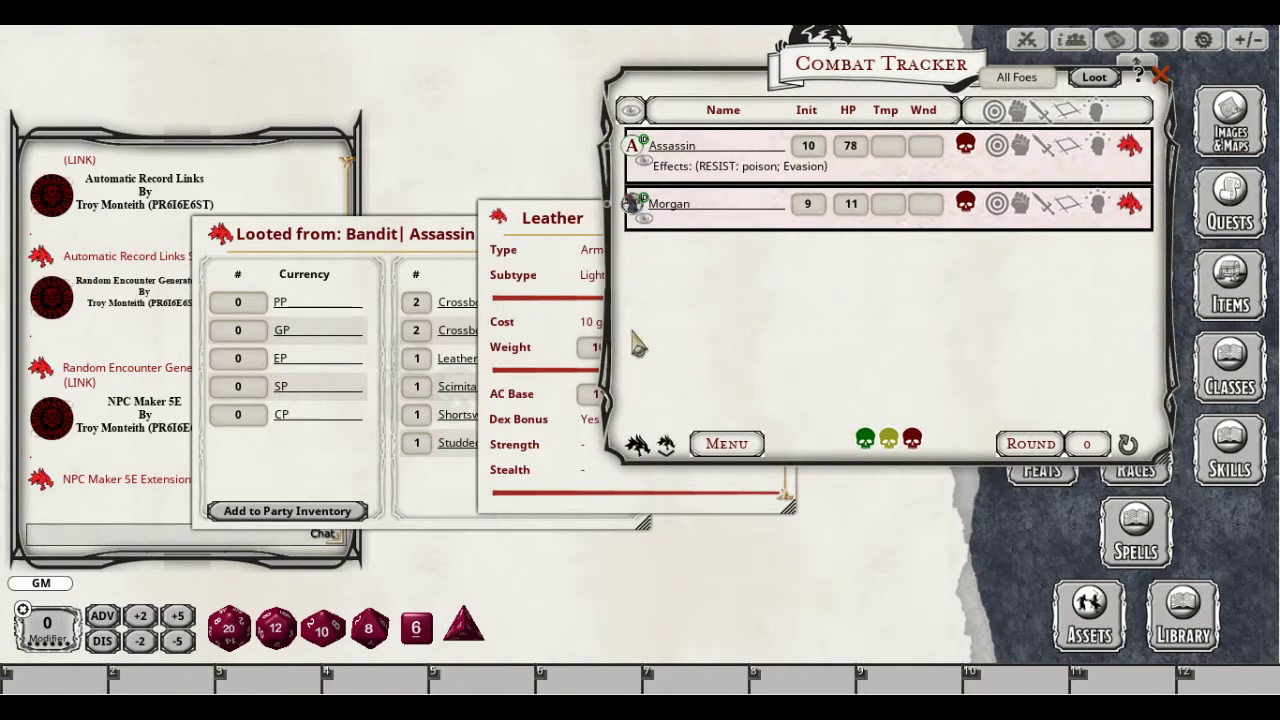
left_click_drag(500, 340, 401, 387)
left_click(683, 260)
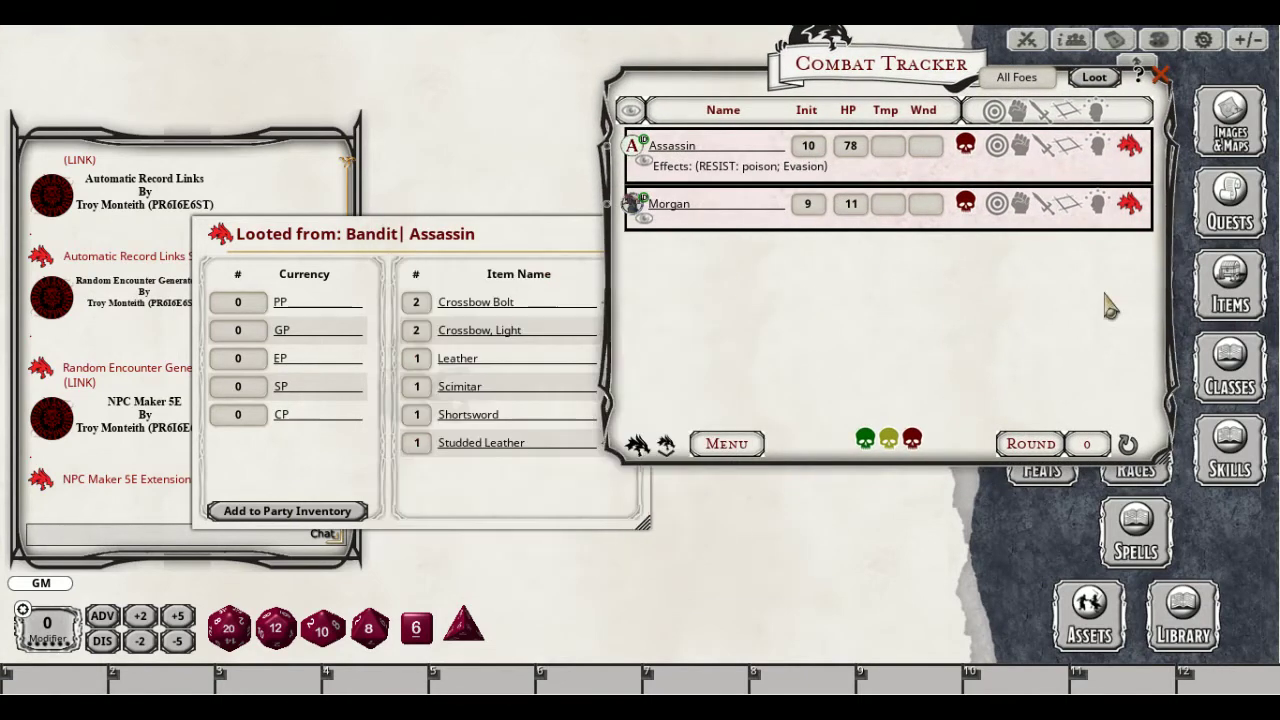
Reopen the Items list, close it and the Bandit and Assassin loot parcel, and move the Combat Tracker beside the chat
left_click(1230, 288)
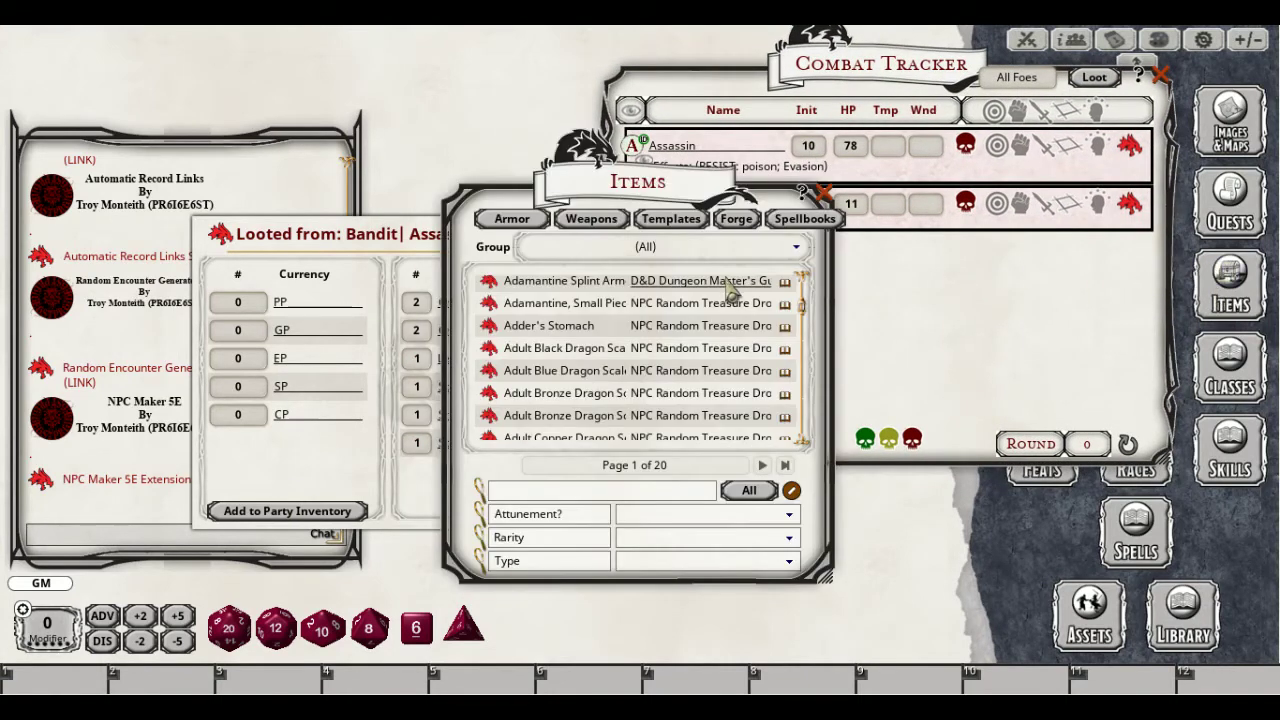
left_click(377, 458)
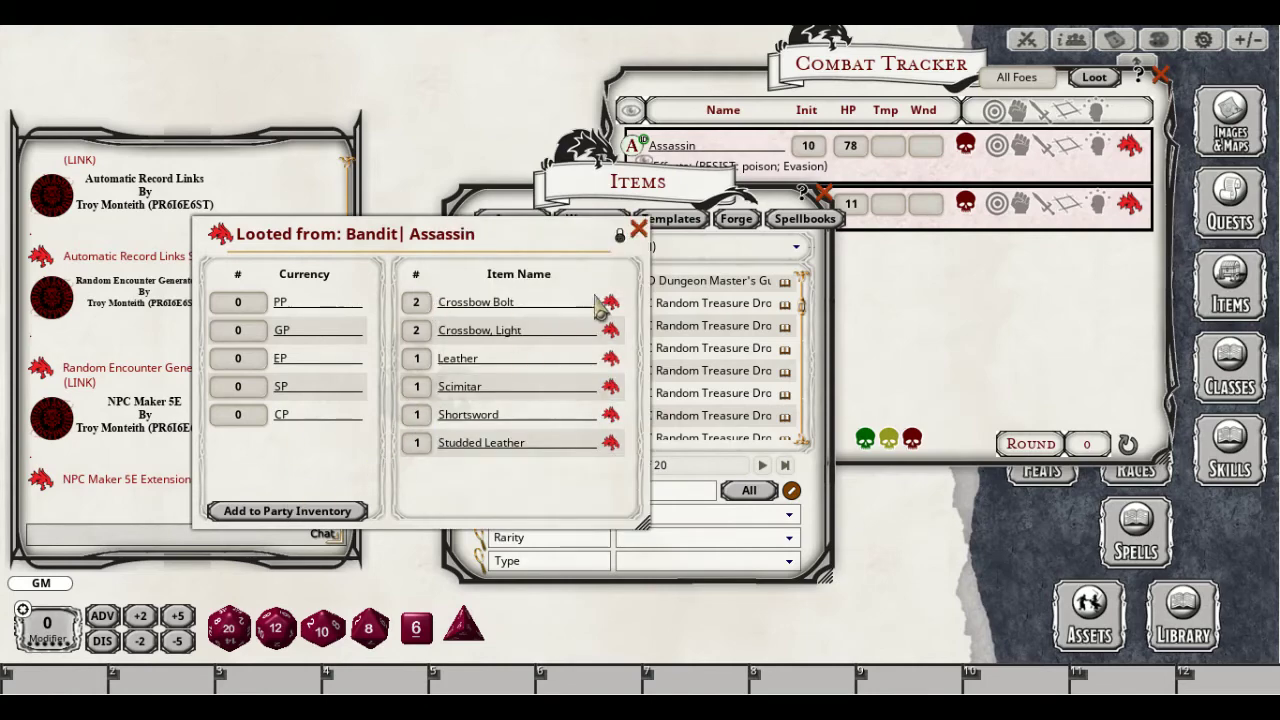
left_click(638, 229)
left_click(821, 190)
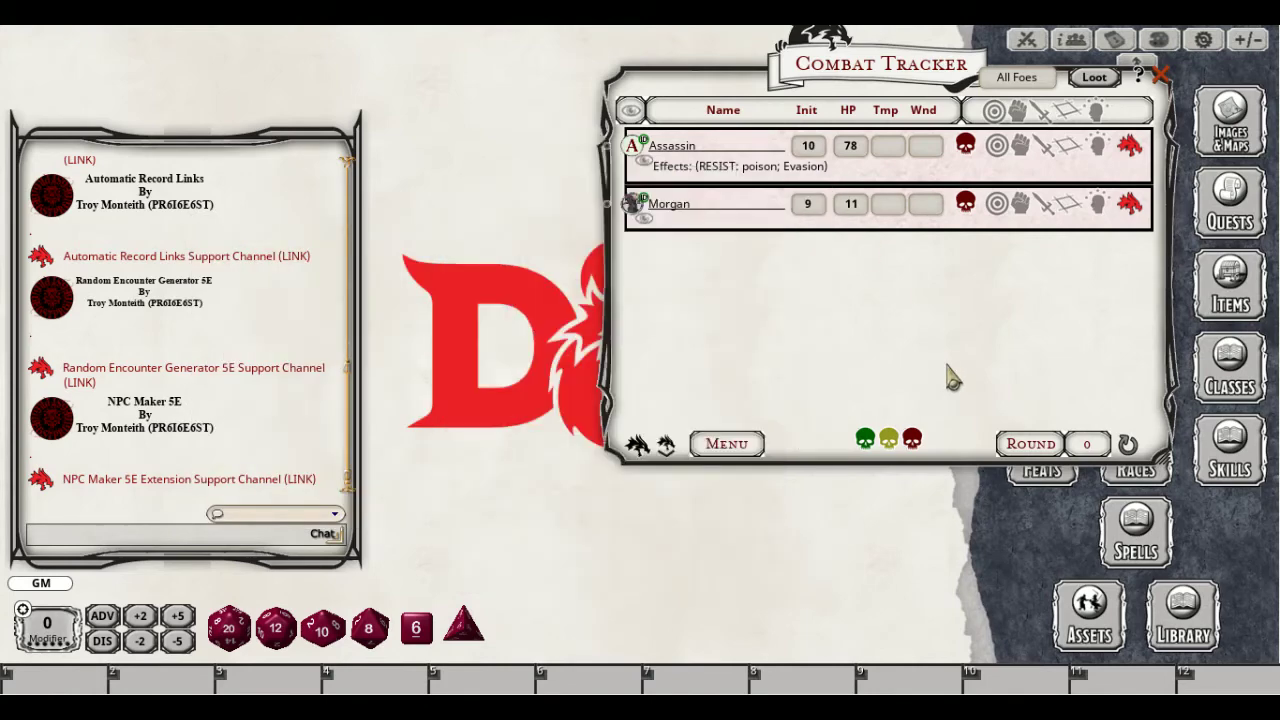
left_click_drag(948, 374, 717, 366)
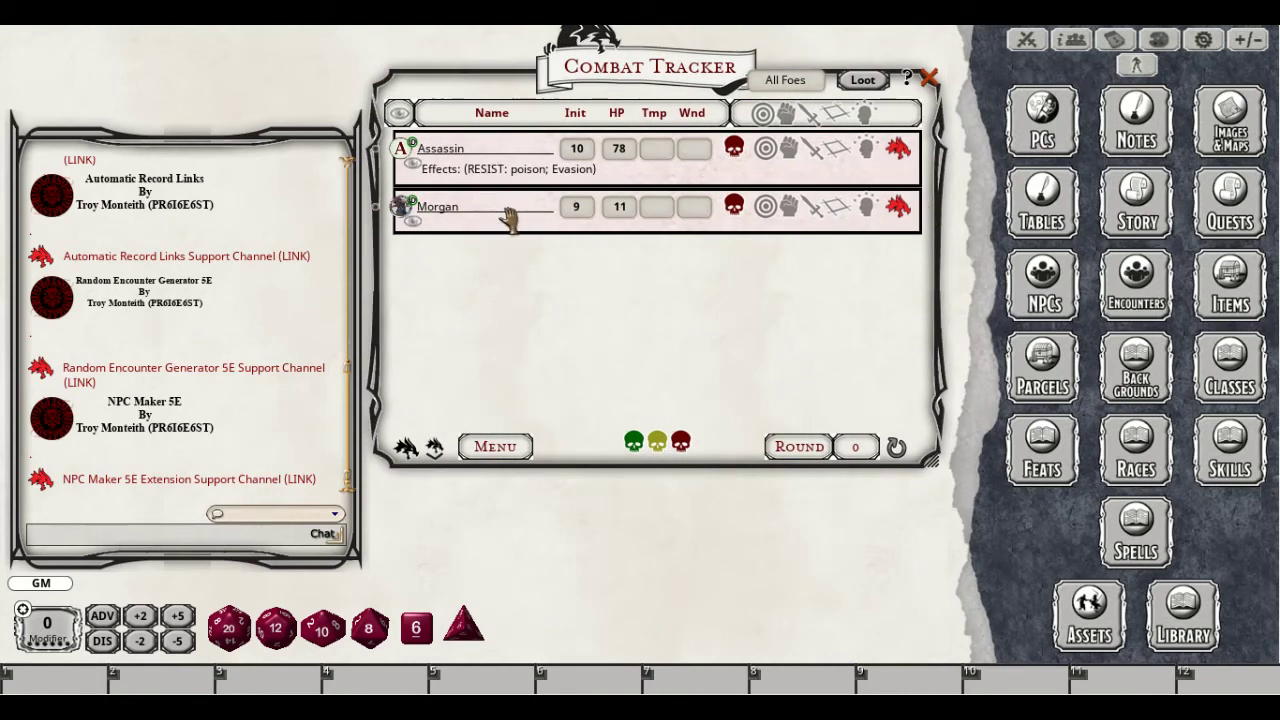
Open the Bheur Hag encounter from Encounters and loot it into a parcel
left_click(1152, 292)
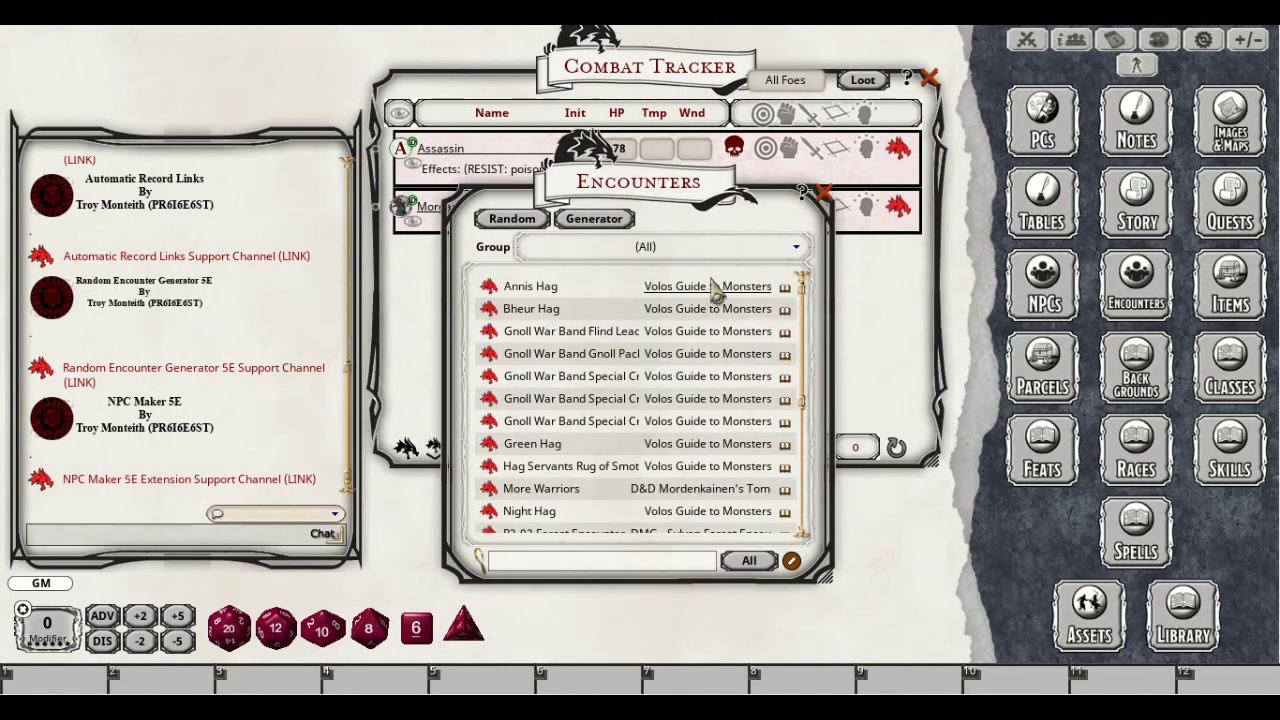
left_click(549, 312)
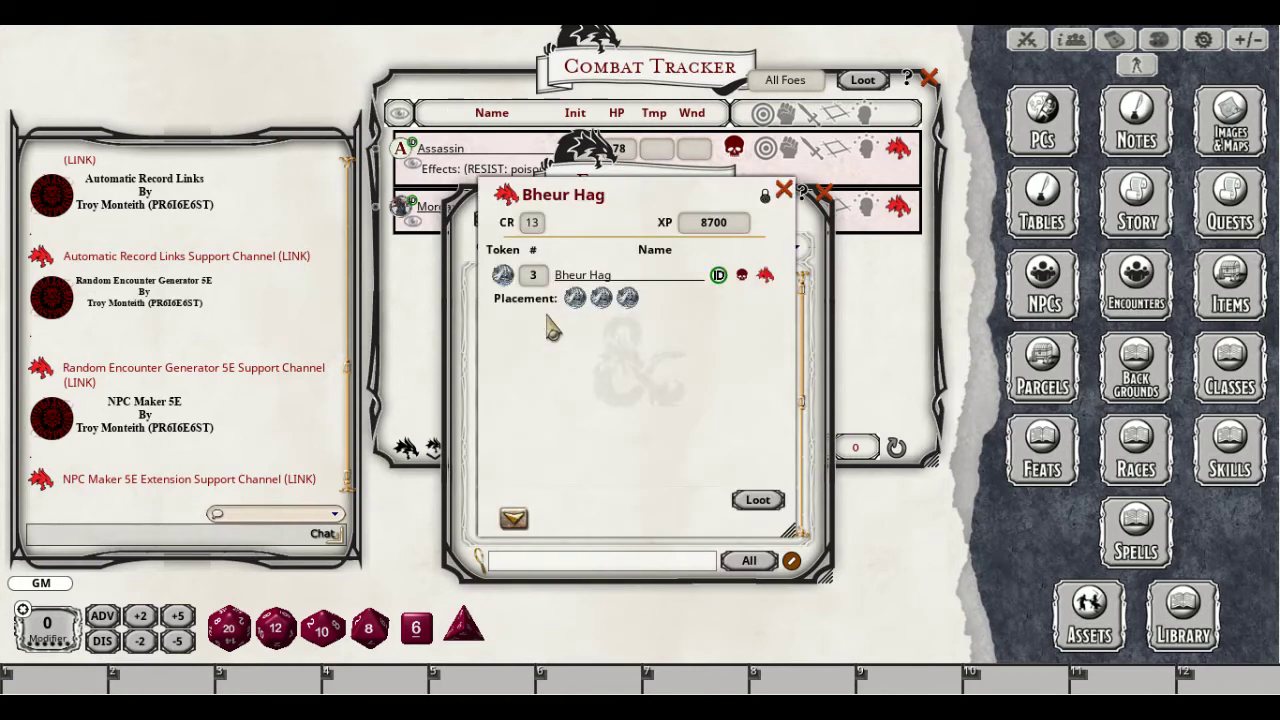
left_click(760, 502)
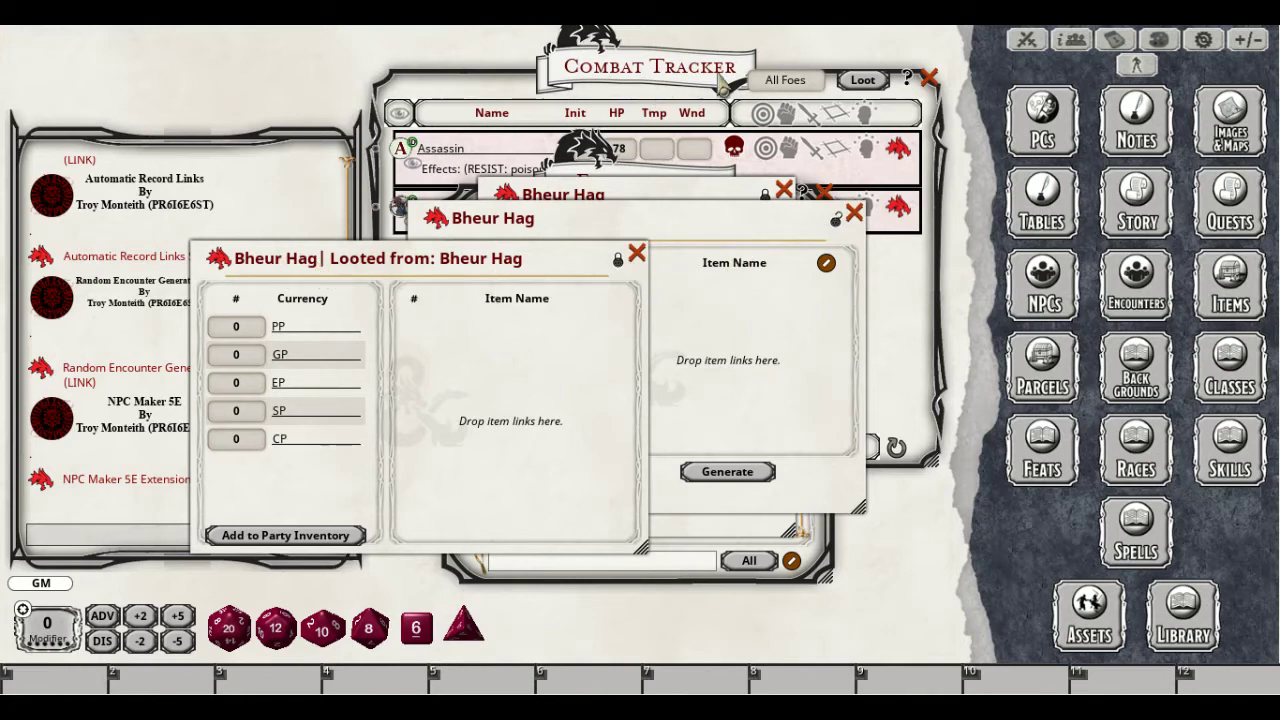
Loot all foes from the Combat Tracker and close the resulting parcel
left_click(878, 83)
left_click(884, 84)
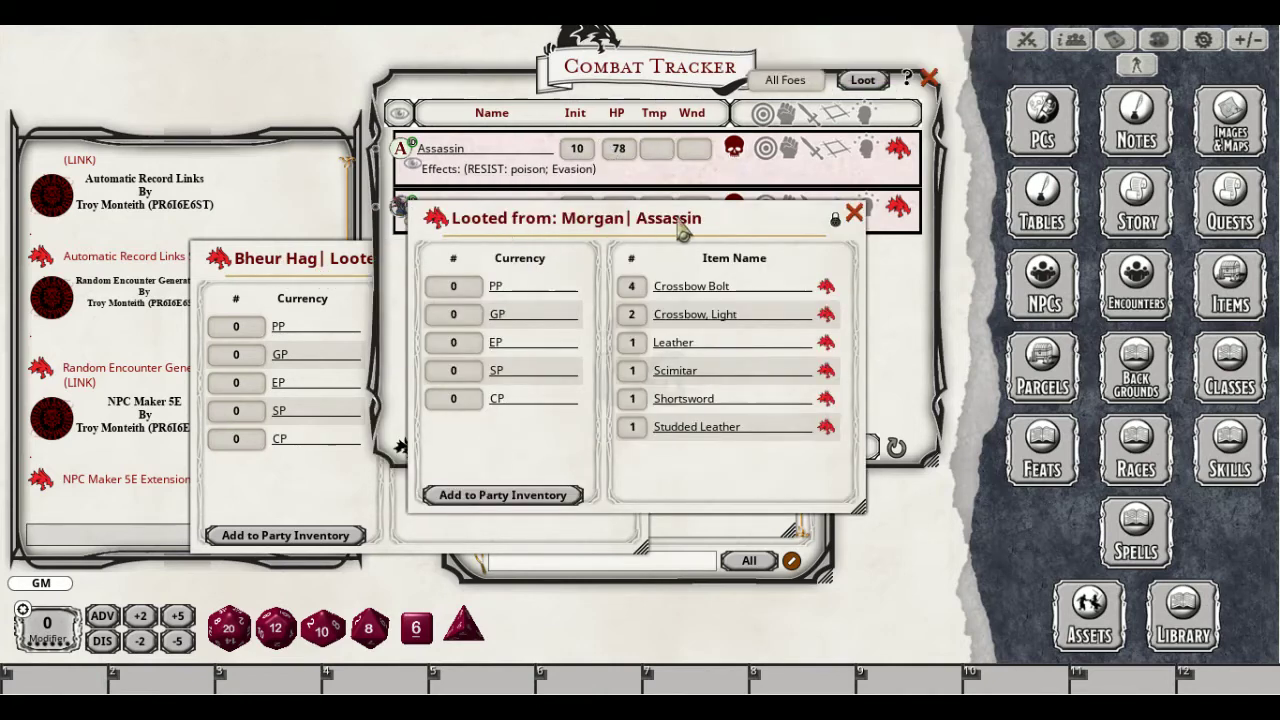
left_click(855, 213)
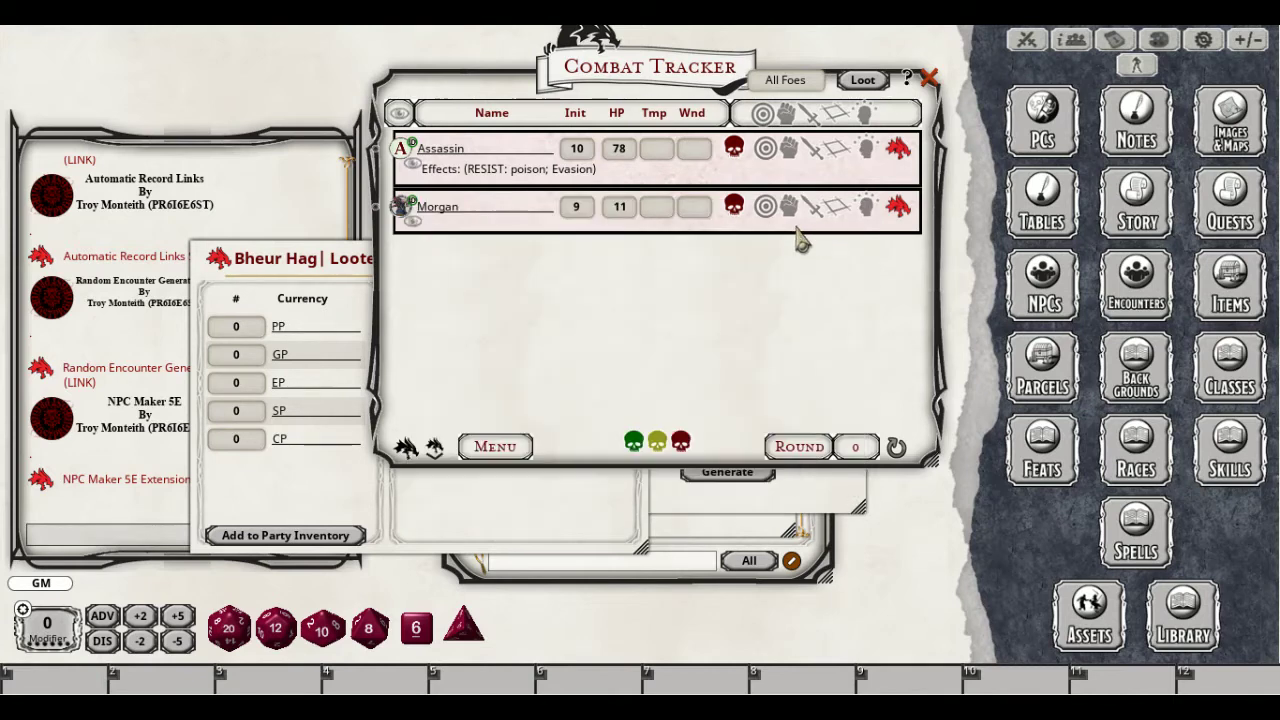
Close the Bheur Hag loot parcel, its random treasure parcel and the Bheur Hag encounter
left_click(450, 503)
left_click(638, 255)
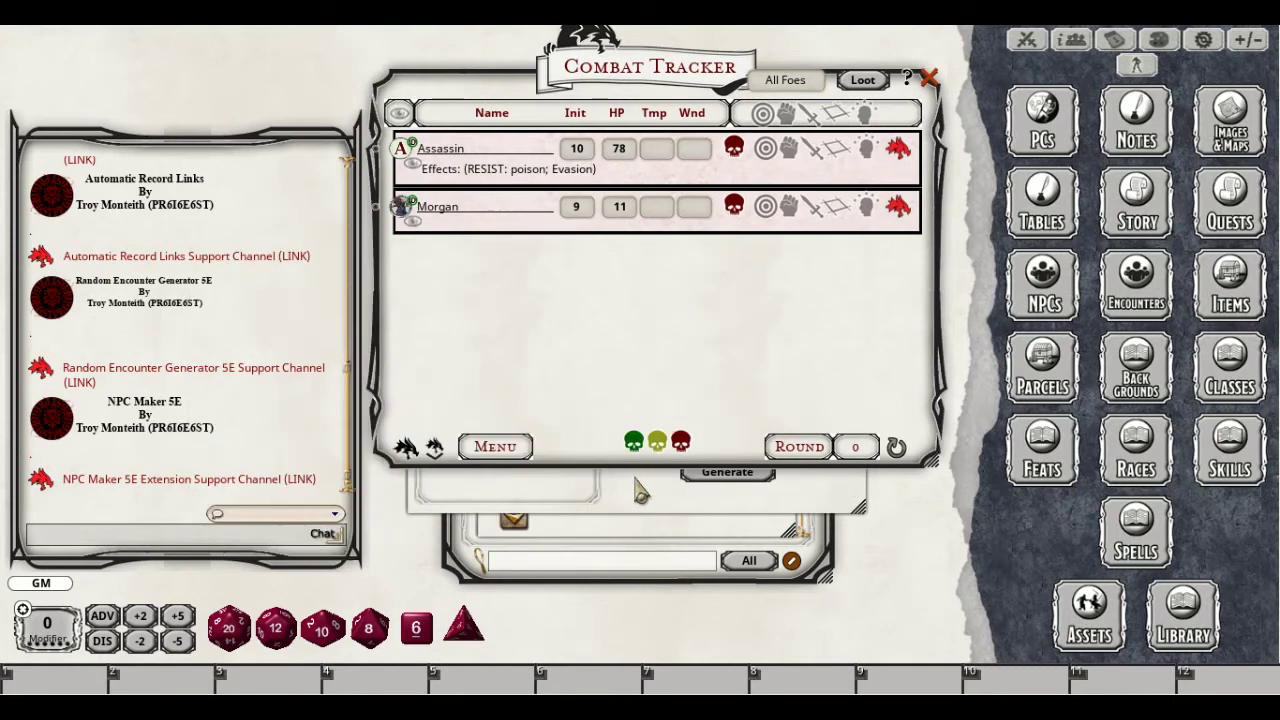
left_click(638, 482)
left_click(854, 213)
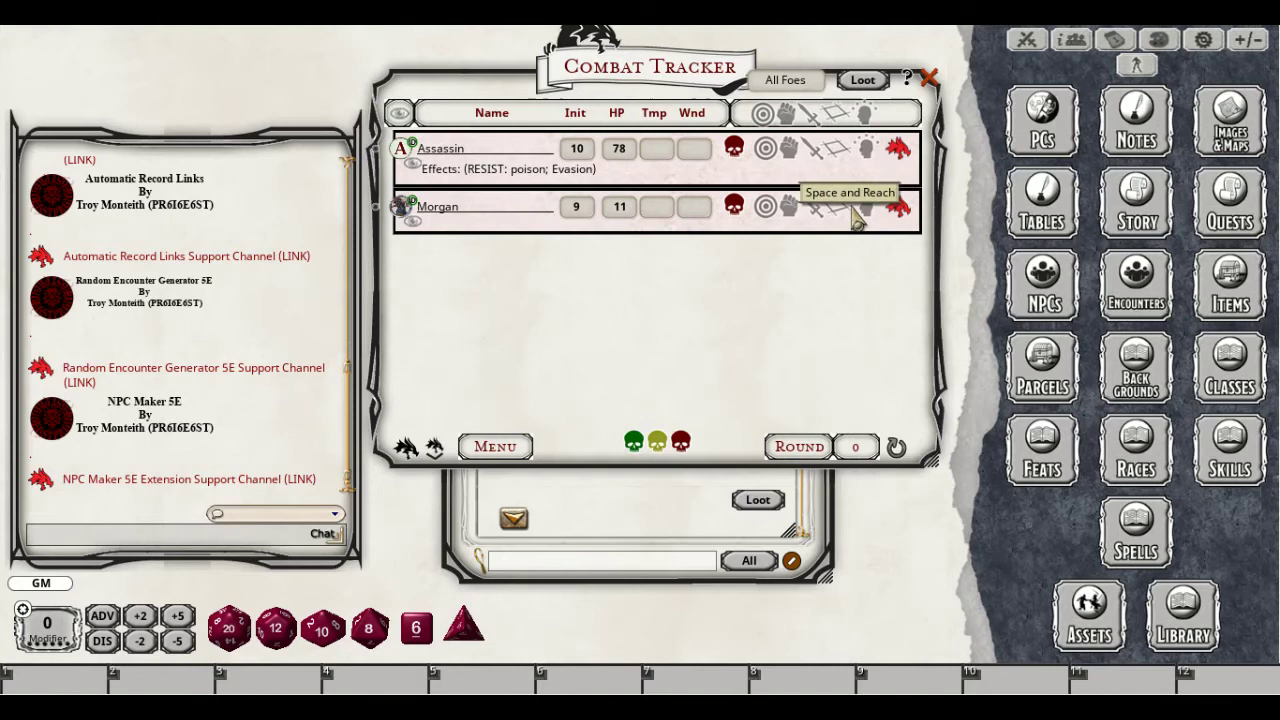
left_click(648, 506)
left_click(784, 190)
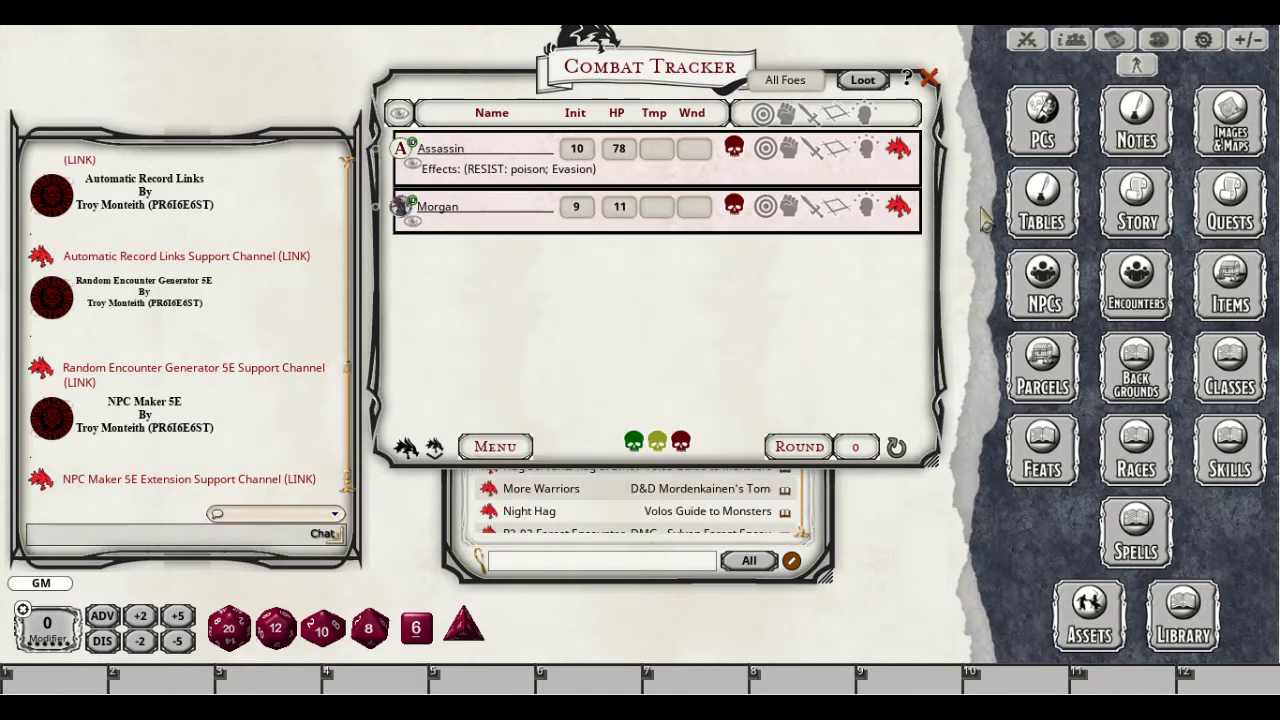
Open the Tables list and search it for "individual"
left_click(1042, 210)
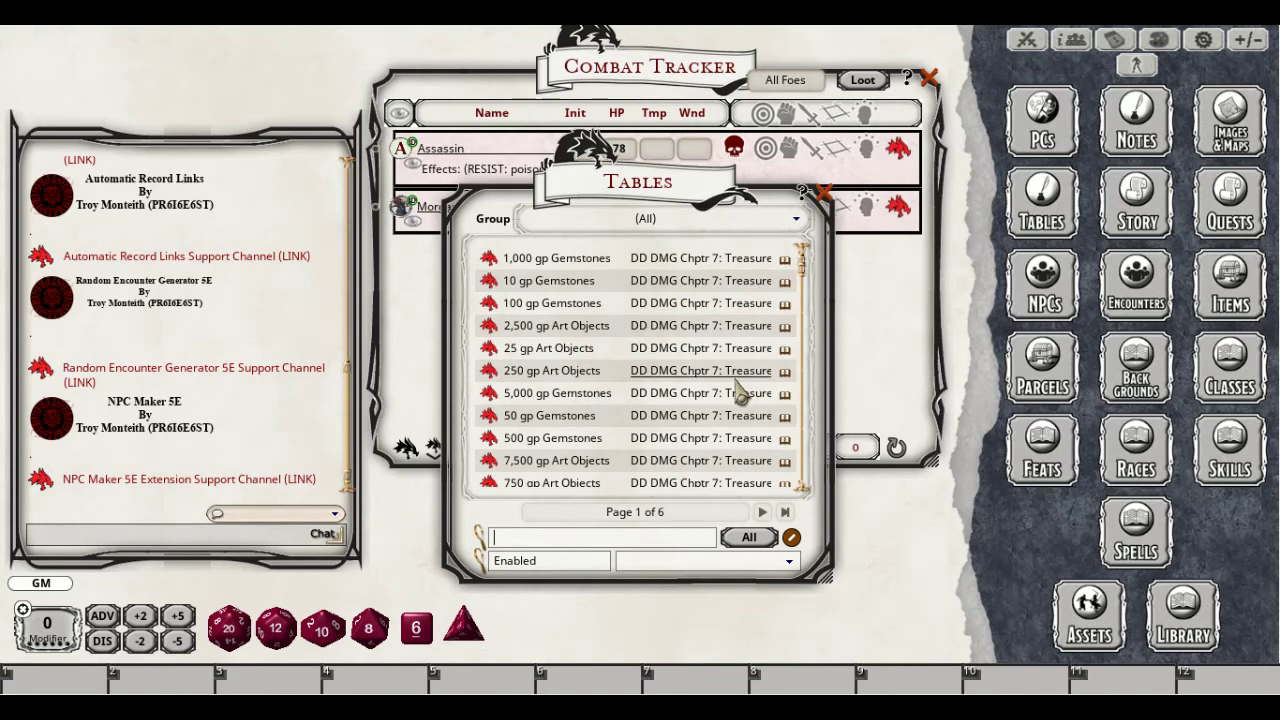
scroll(665, 425, "down", 4)
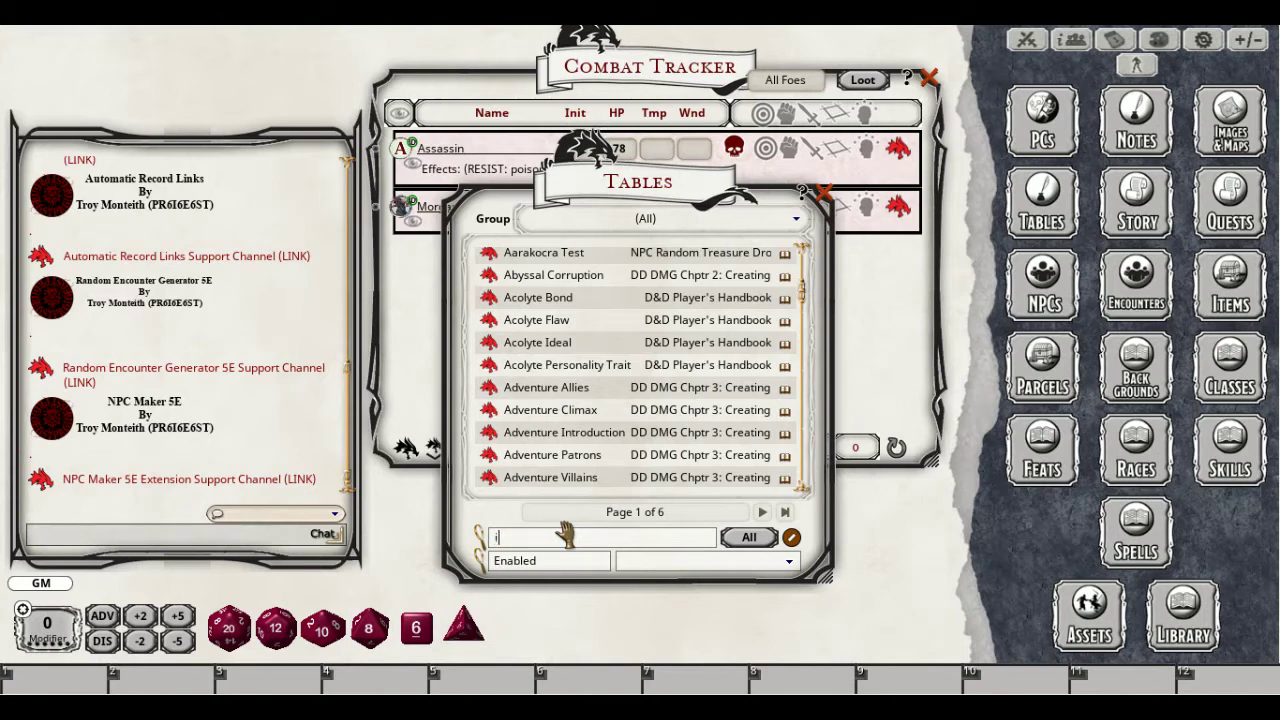
type("l")
key("Return")
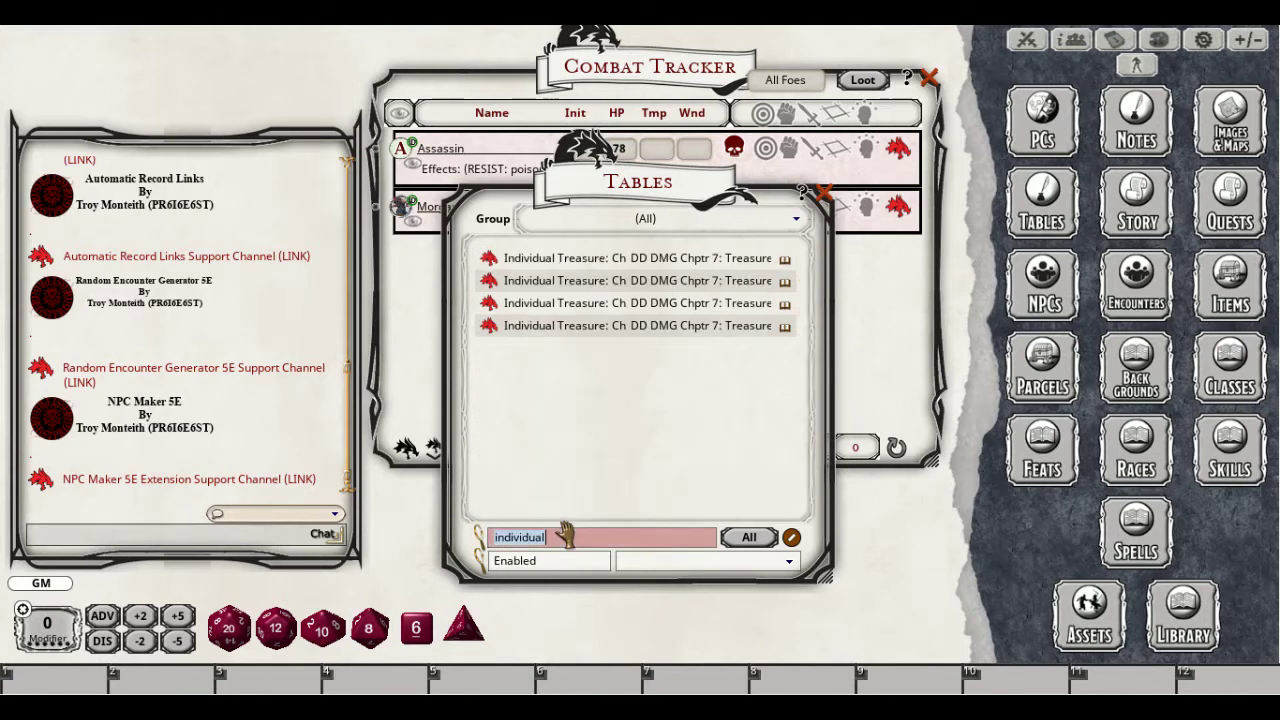
Open the Individual Treasure: Challenge 00-04 table beside a widened Tables list and show the table's conditions
left_click(577, 262)
left_click_drag(716, 246, 362, 266)
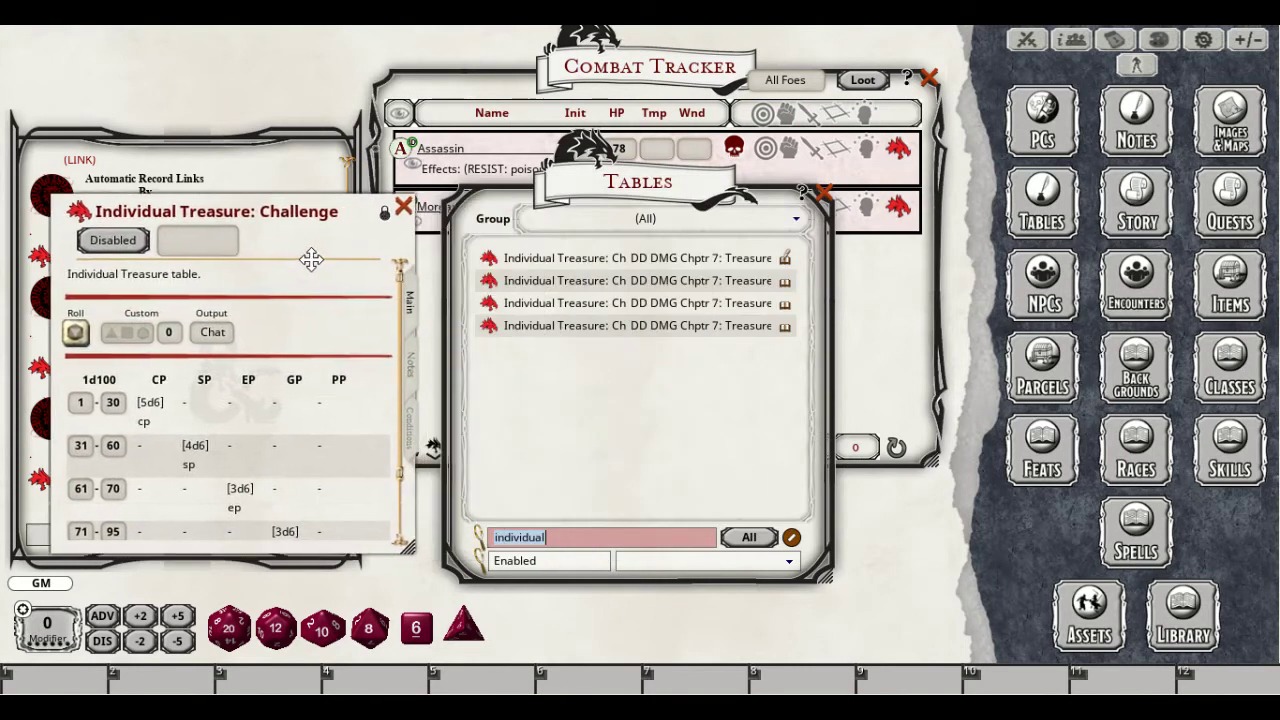
left_click_drag(845, 370, 1000, 370)
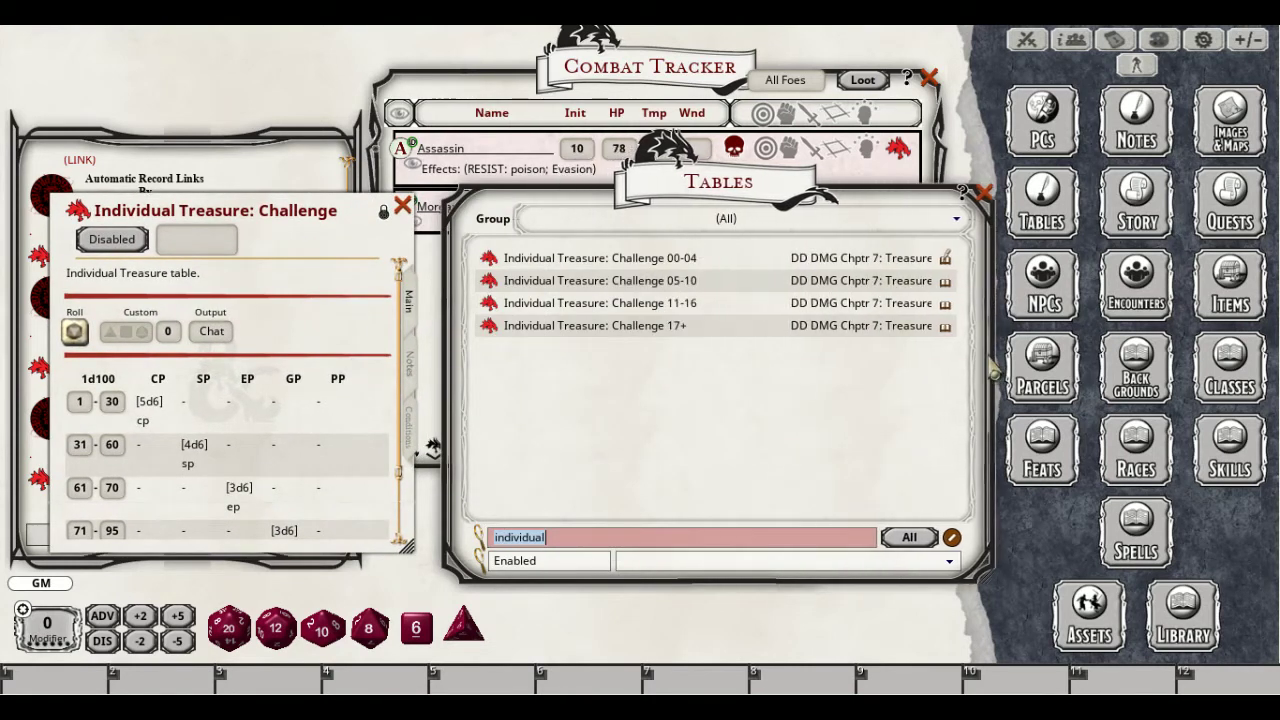
left_click(407, 415)
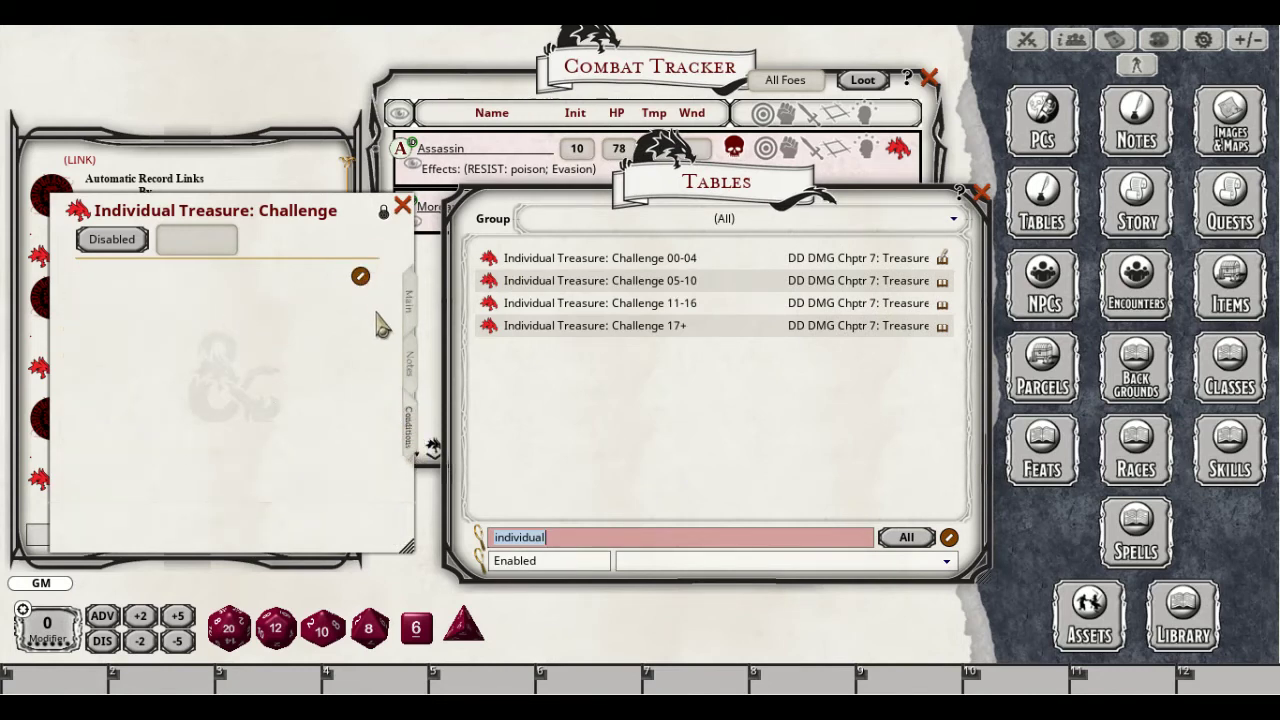
Add two conditions to the Individual Treasure: Challenge 00-04 table
left_click(357, 279)
left_click(337, 276)
left_click(337, 276)
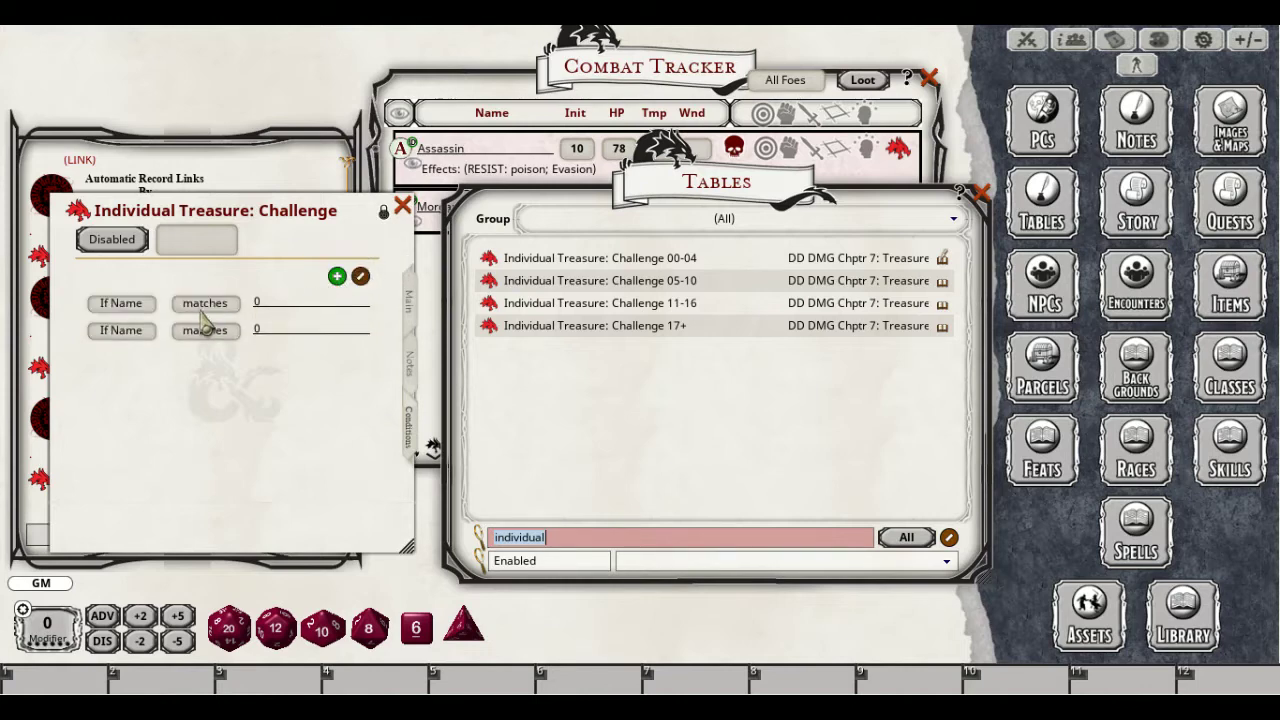
Set the first condition of the Challenge 00-04 table to Type contains "humanoid"
left_click(127, 308)
left_click(150, 318)
left_click(277, 306)
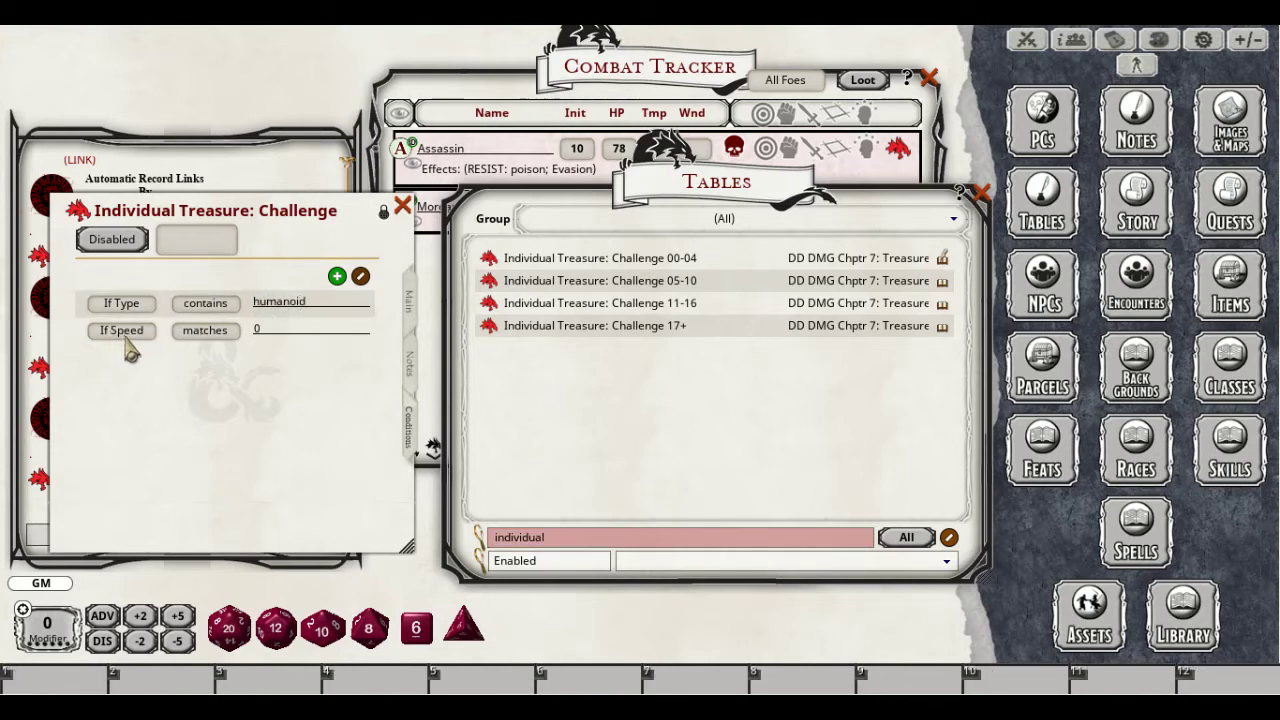
Set the second condition of the Challenge 00-04 table to CR is less than 5
left_click(130, 336)
left_click(141, 335)
left_click(141, 335)
left_click(141, 335)
left_click(141, 335)
left_click(141, 335)
left_click(141, 335)
left_click(141, 335)
left_click(141, 335)
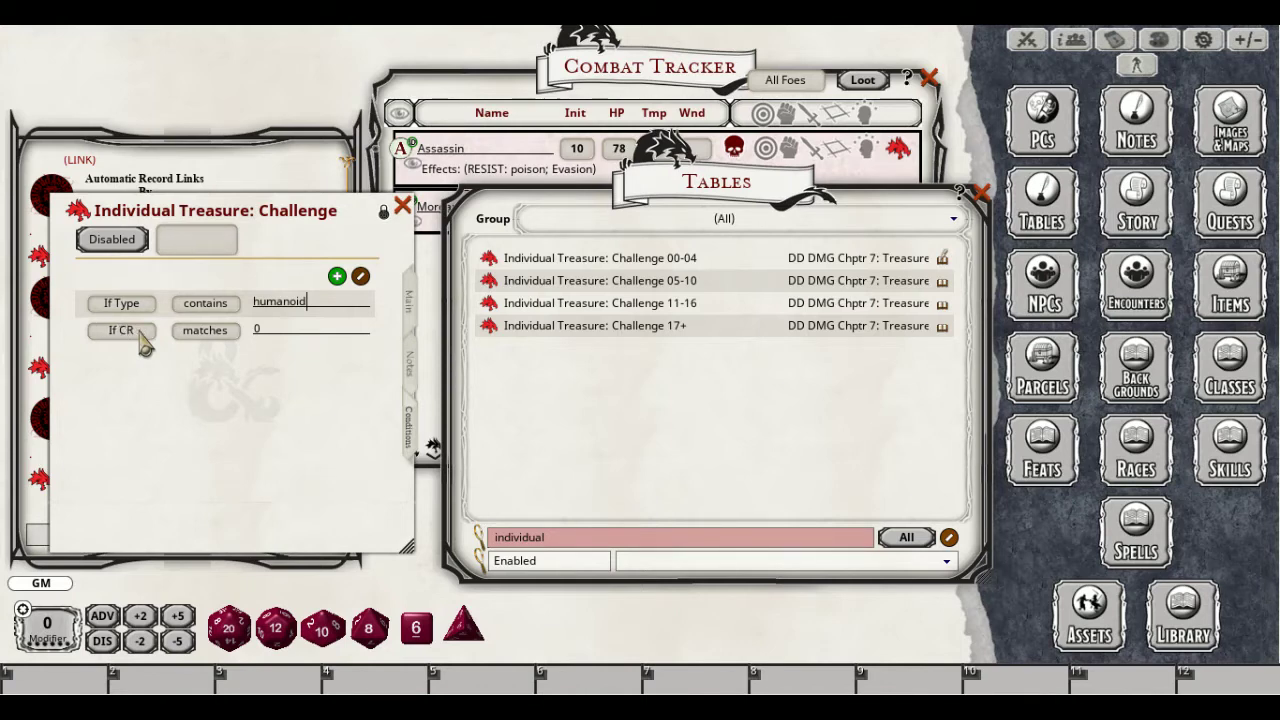
left_click(224, 336)
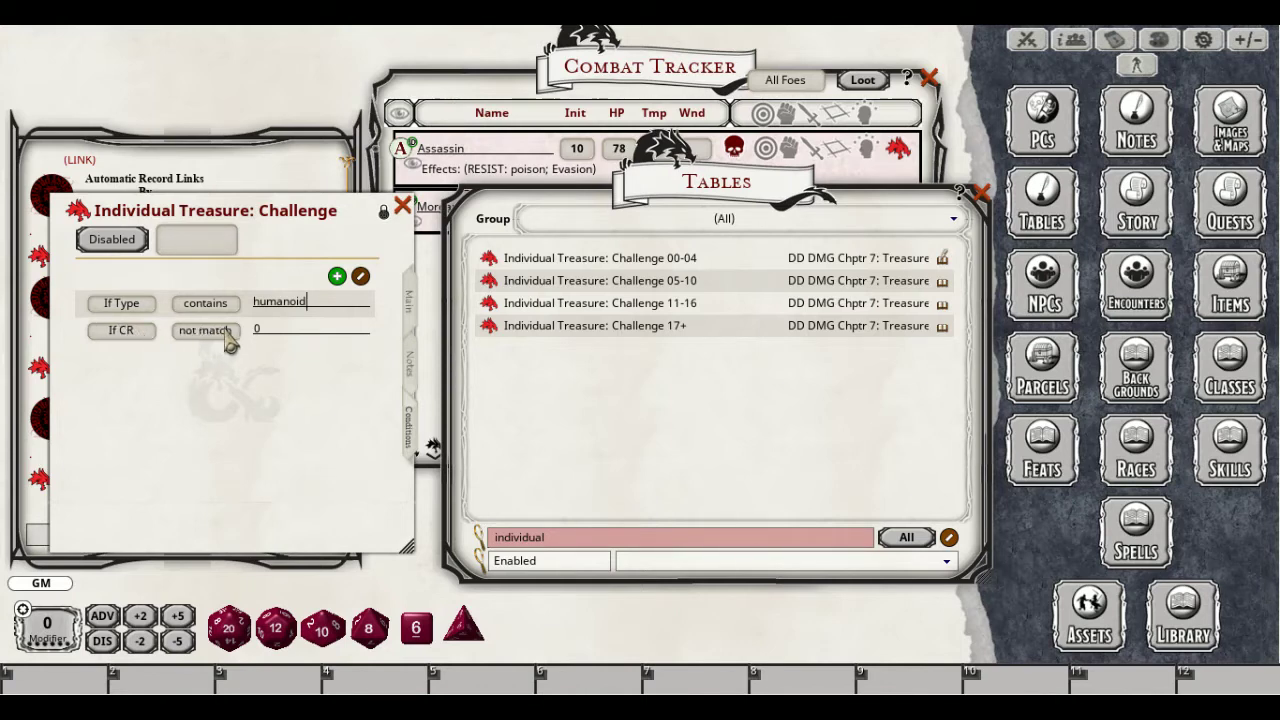
left_click(284, 330)
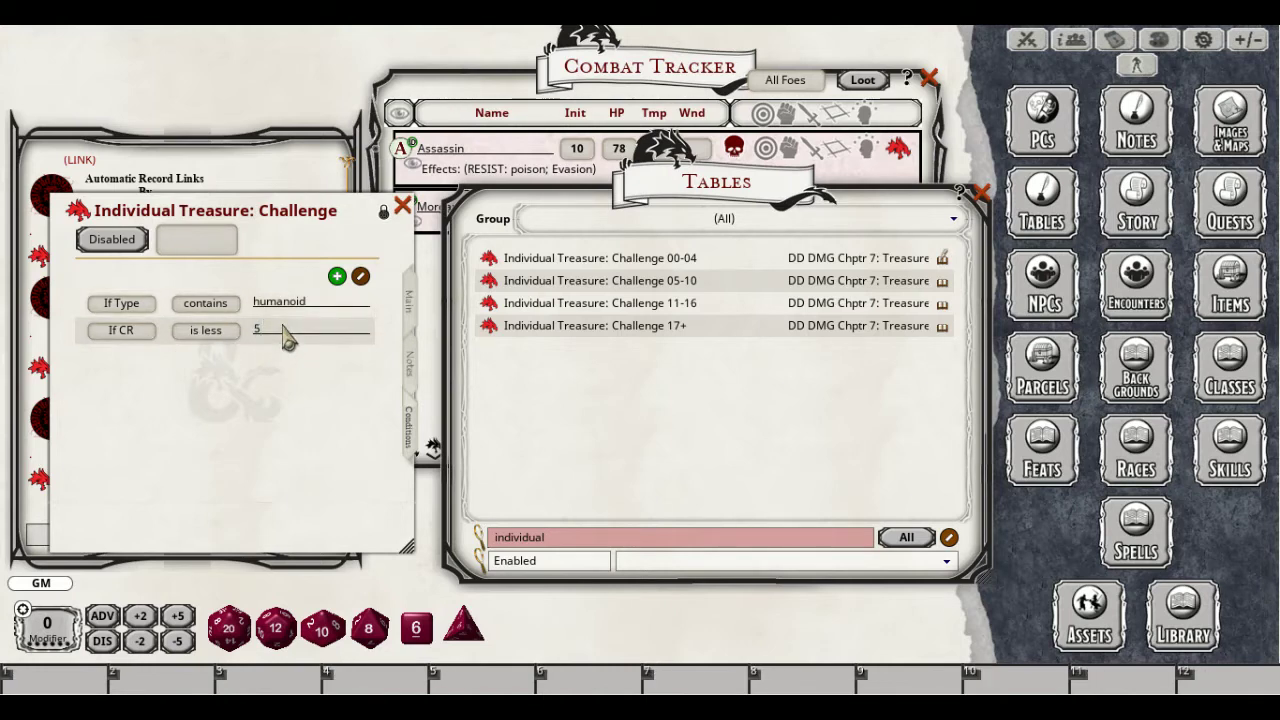
Enable loot rolling on the Challenge 00-04 table from its main page and close the table
left_click(409, 305)
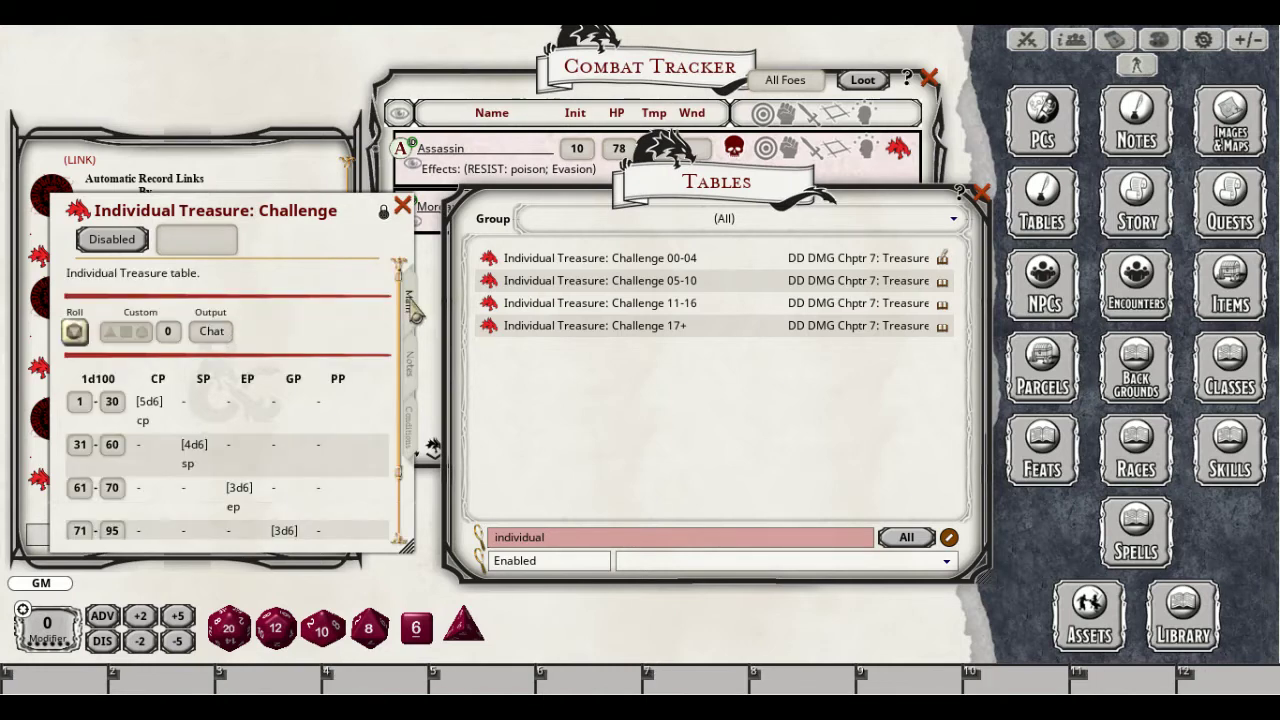
left_click(111, 239)
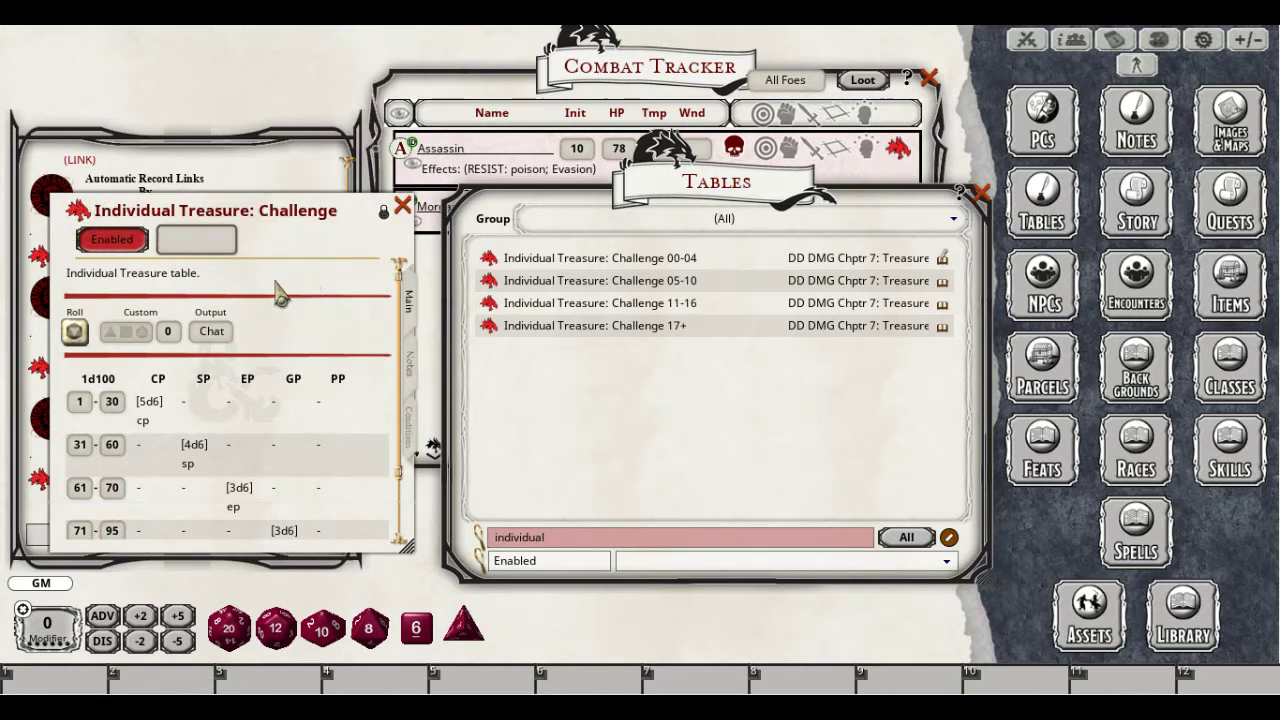
left_click_drag(297, 282, 413, 313)
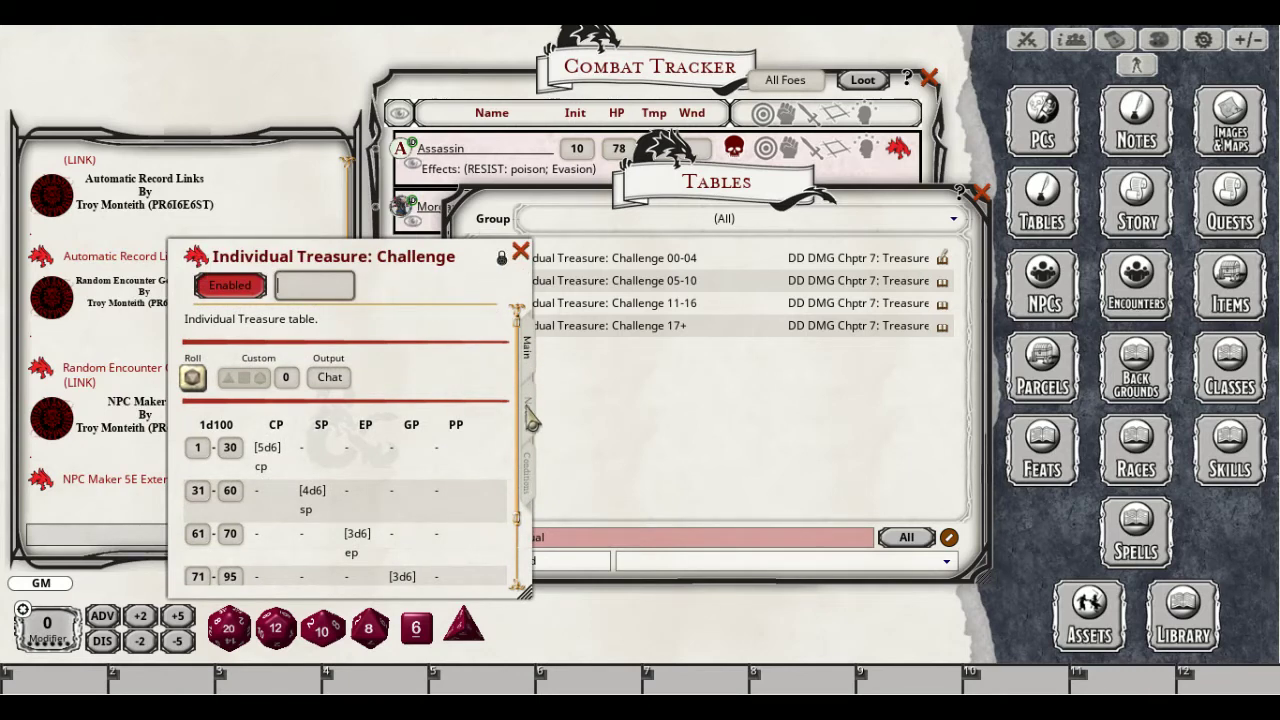
left_click(521, 251)
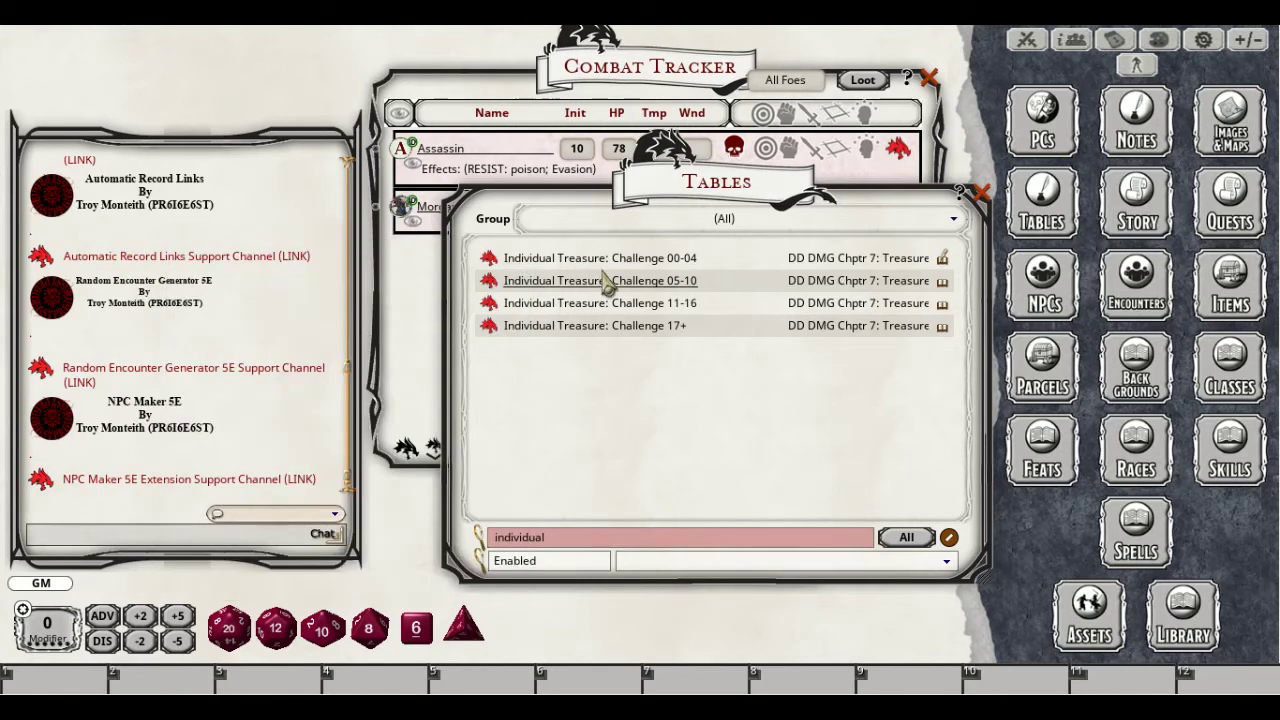
Open the Individual Treasure: Challenge 05-10 table, enabled for loot rolling, and show its conditions
left_click(600, 281)
left_click(540, 232)
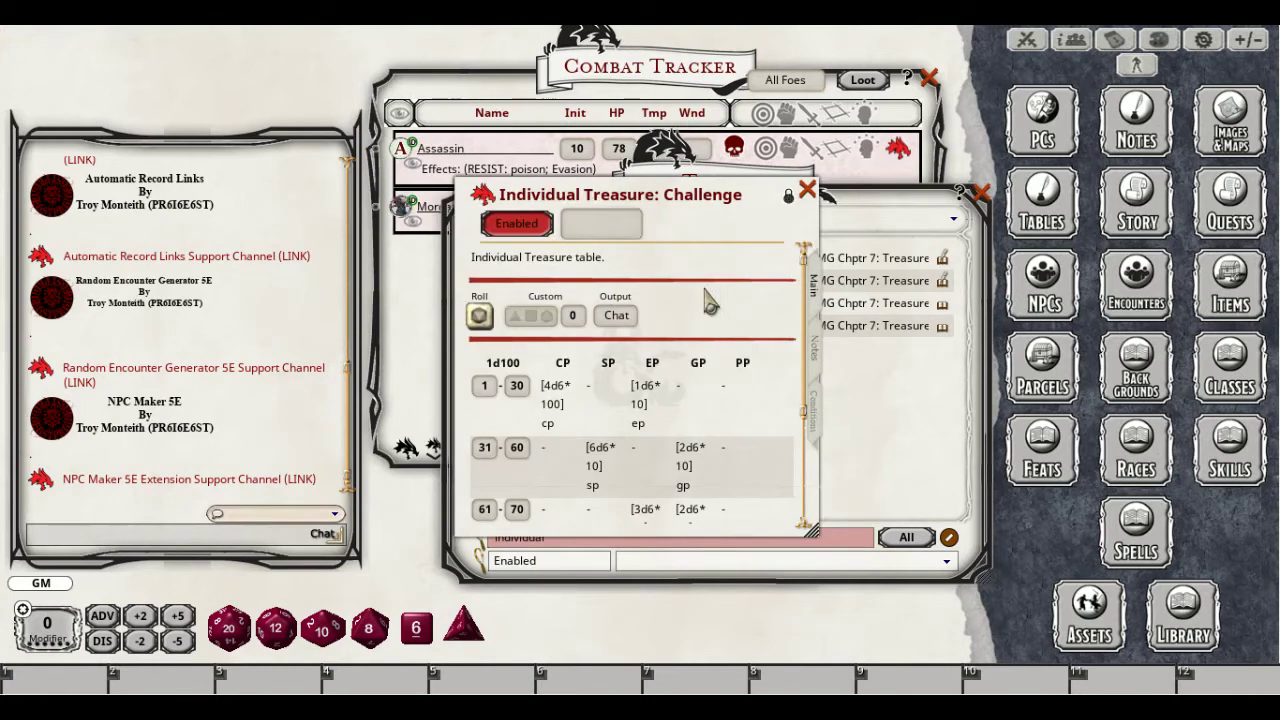
left_click(826, 416)
Add three conditions to the Challenge 05-10 table and place its window beside the Tables list
left_click(765, 260)
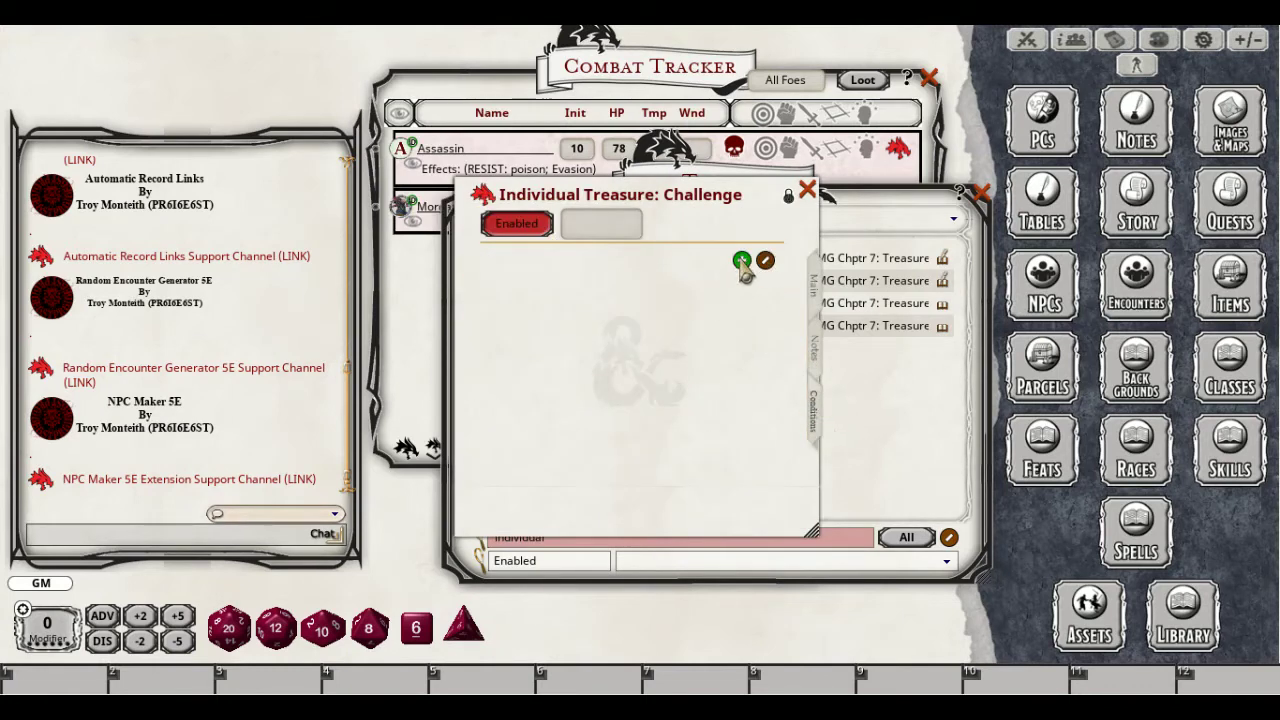
left_click(741, 260)
left_click_drag(692, 404, 345, 428)
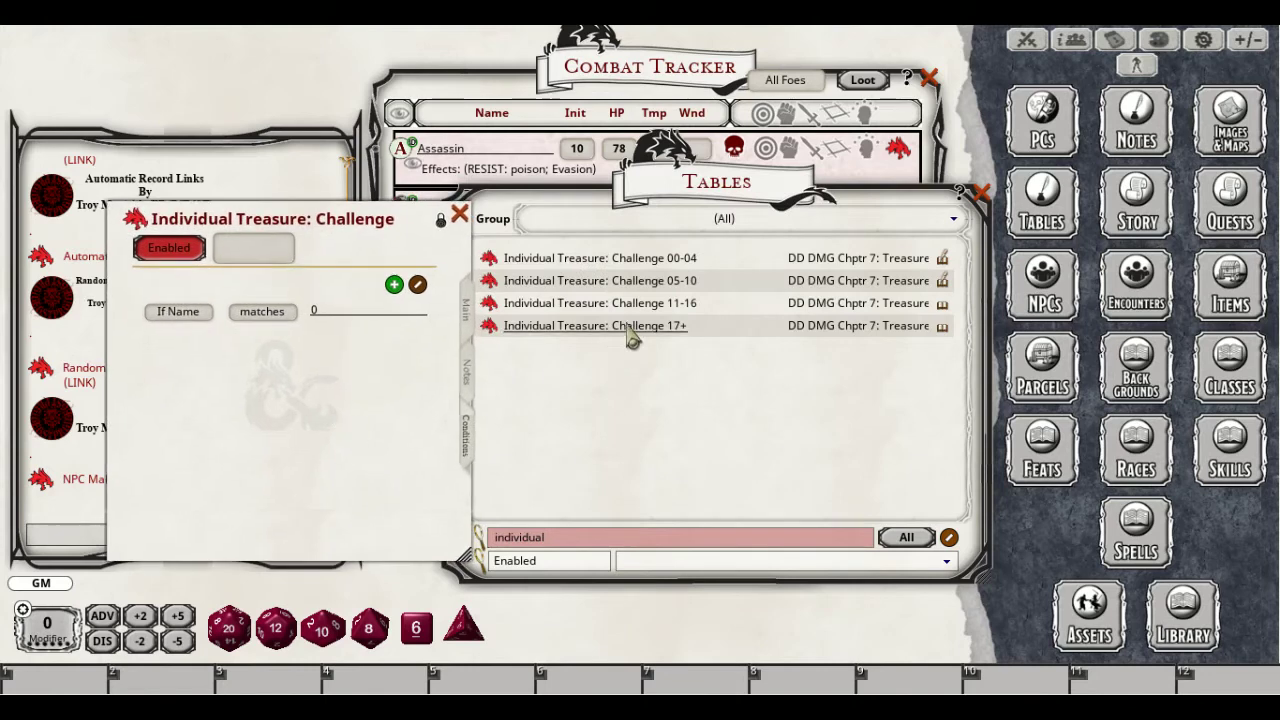
left_click(394, 285)
left_click(394, 285)
Enter "humanoid", 4 and 11 as the values of the three Challenge 05-10 conditions
left_click(324, 308)
type("humanoid")
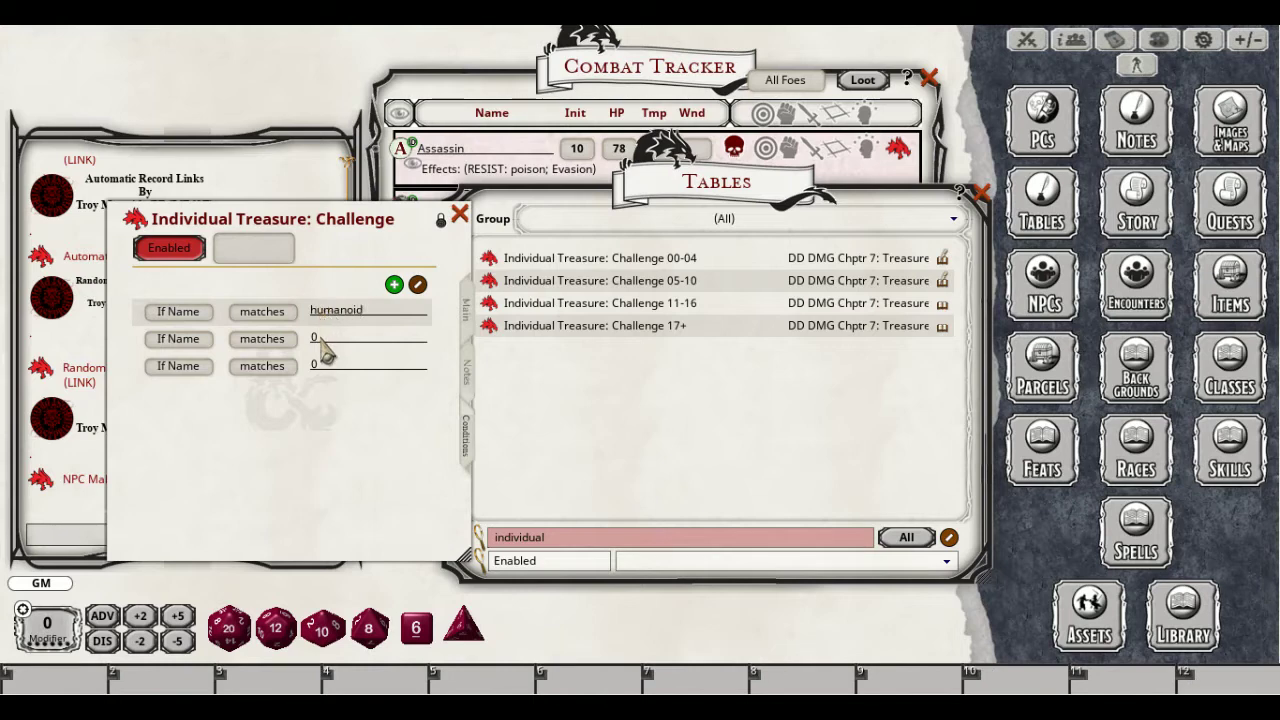
left_click(323, 343)
type("4")
left_click(338, 364)
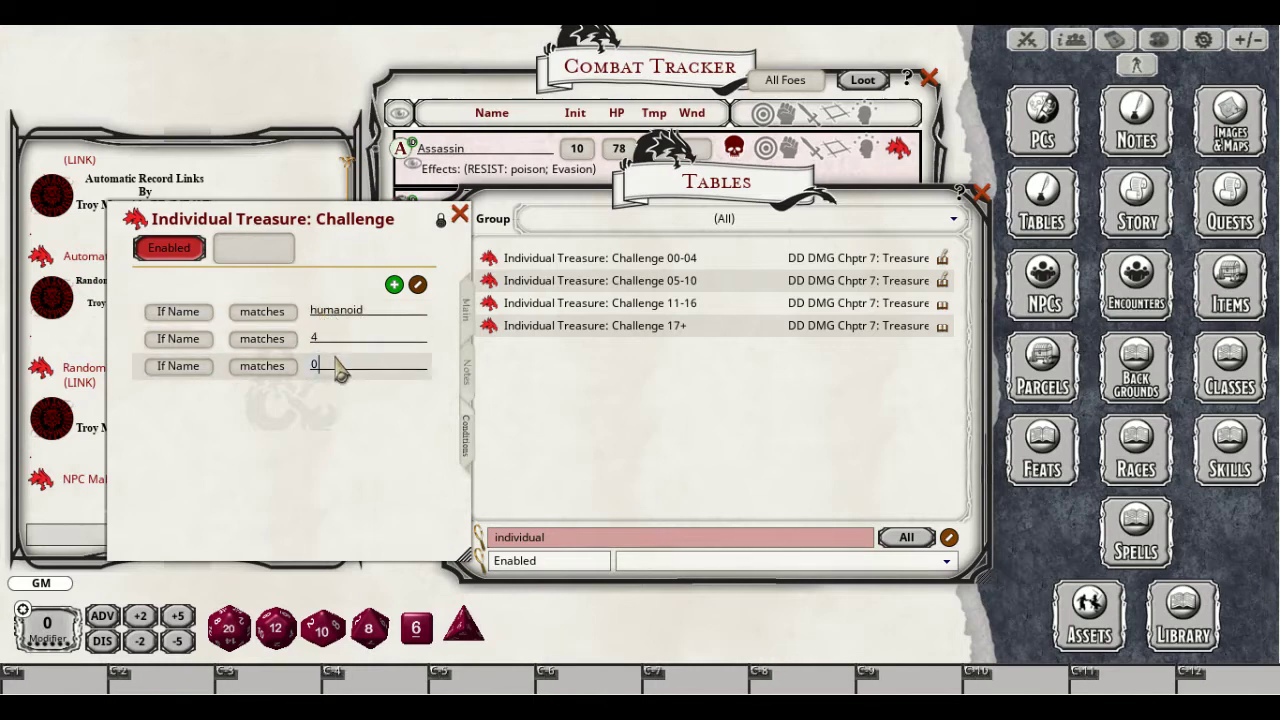
type("11")
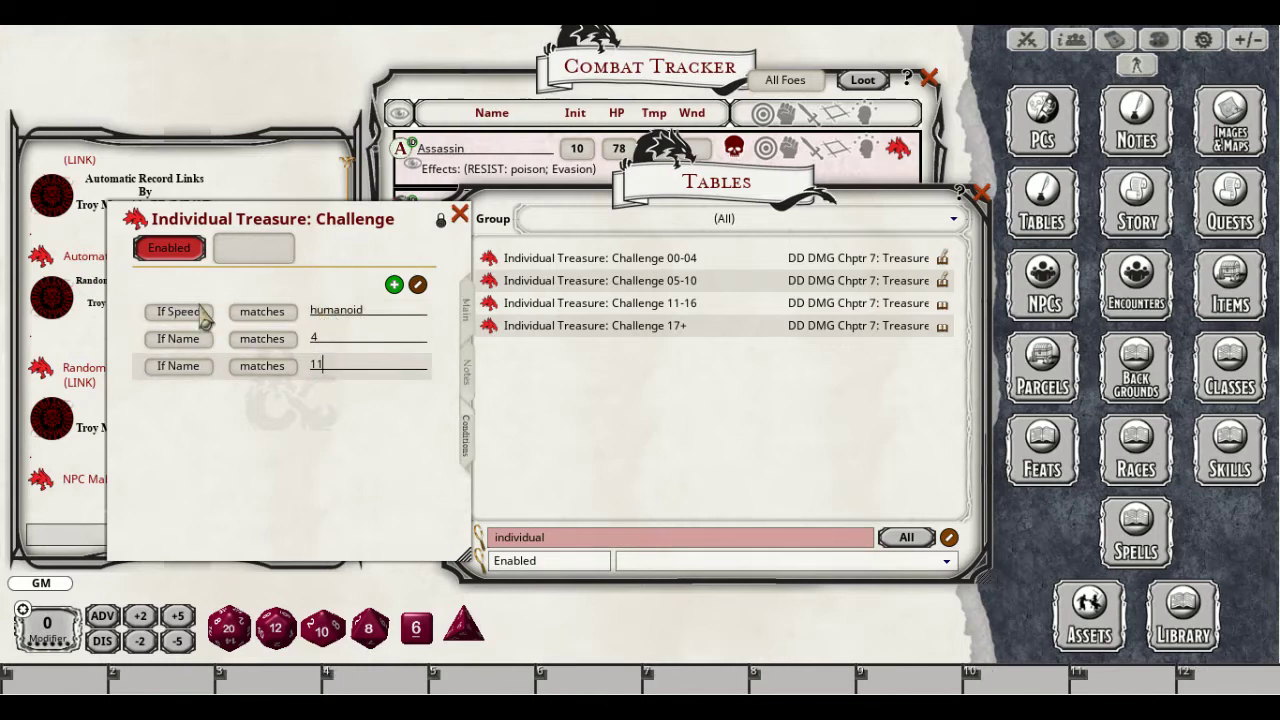
Make the three conditions test Type contains, CR is more and CR is less, and close the Challenge 05-10 table
left_click(200, 314)
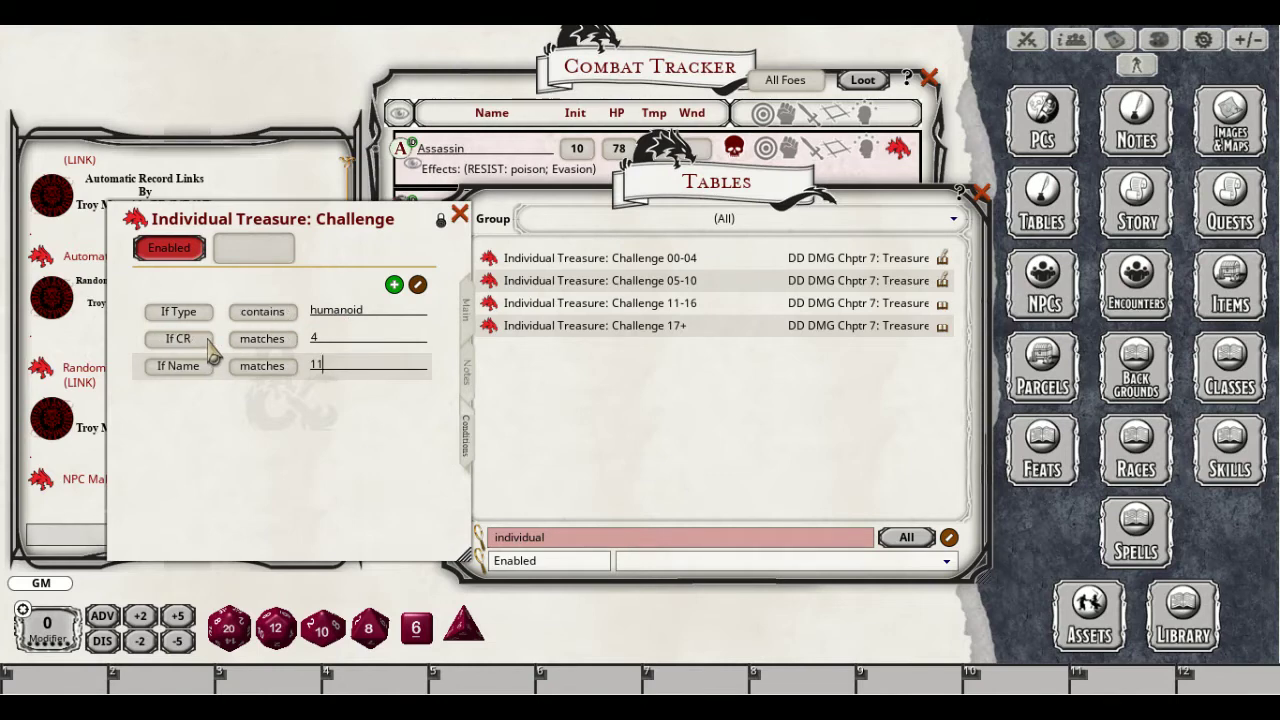
left_click(278, 340)
left_click(262, 368)
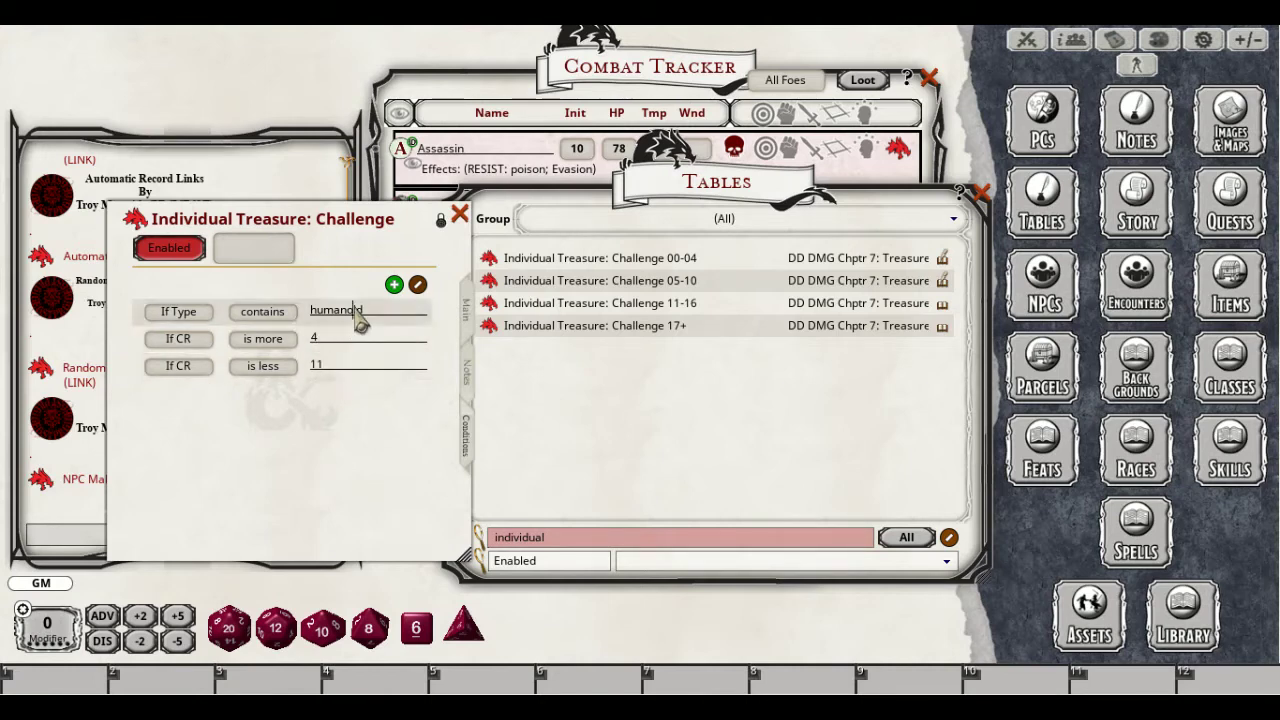
left_click(459, 214)
Open the Individual Treasure: Challenge 11-16 table beside the Tables list, enabled for loot rolling, and show its conditions
left_click(594, 303)
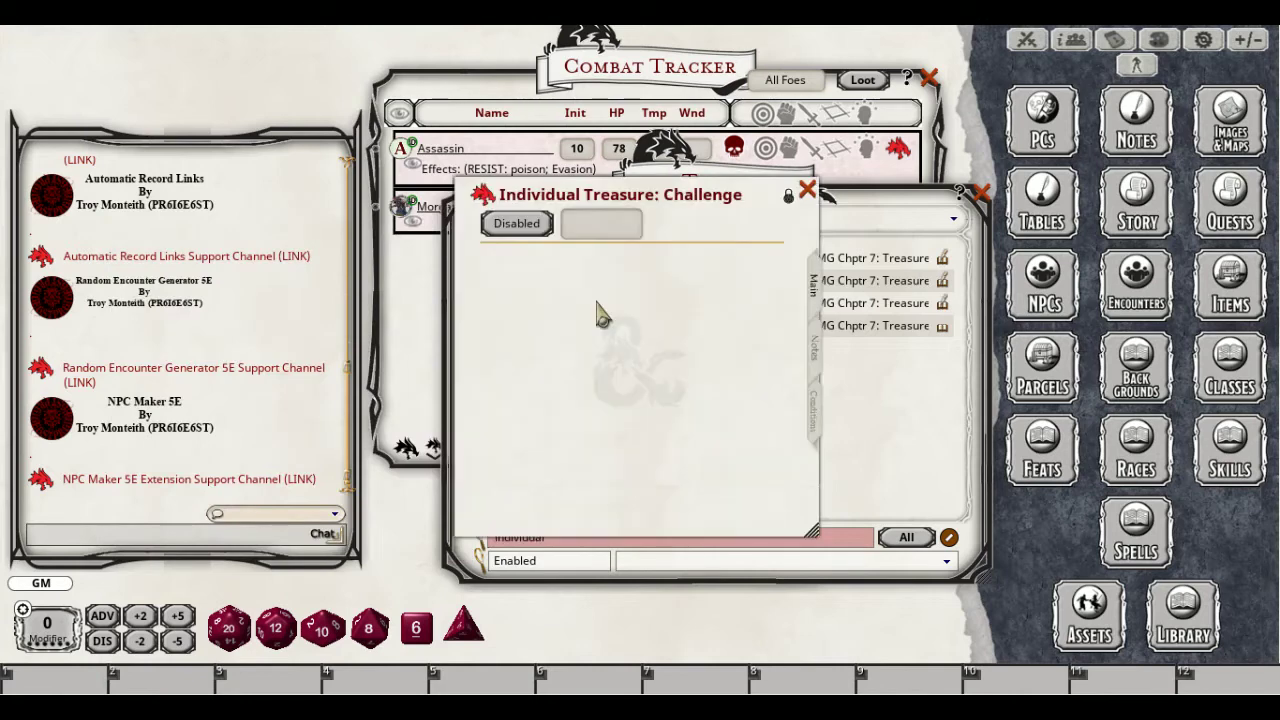
left_click_drag(690, 262, 370, 271)
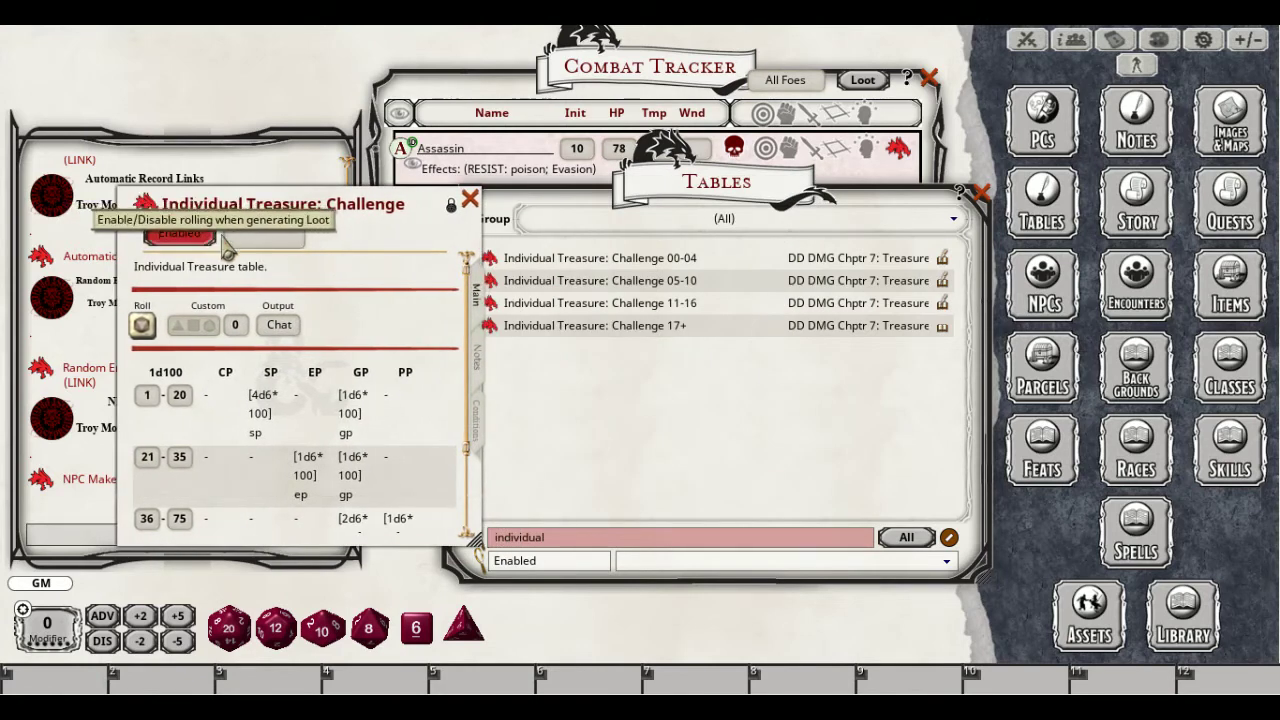
left_click(179, 232)
left_click(480, 428)
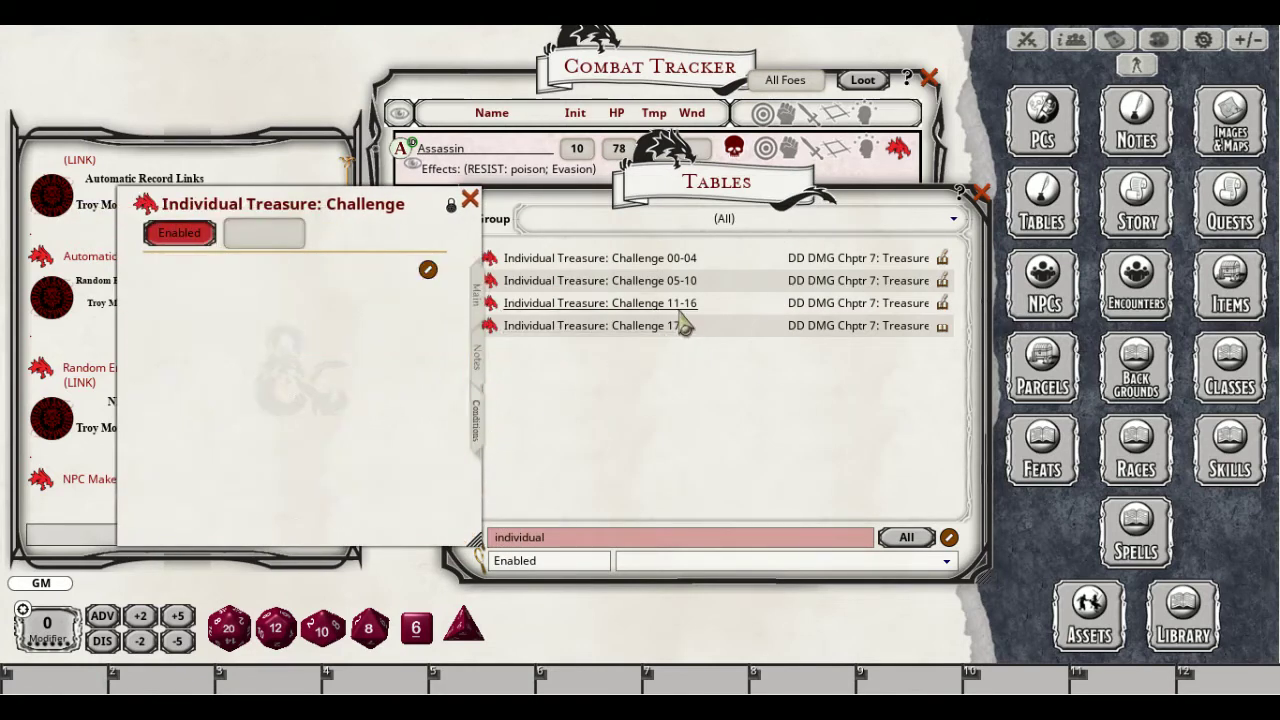
Add three conditions to the Challenge 11-16 table
left_click(428, 270)
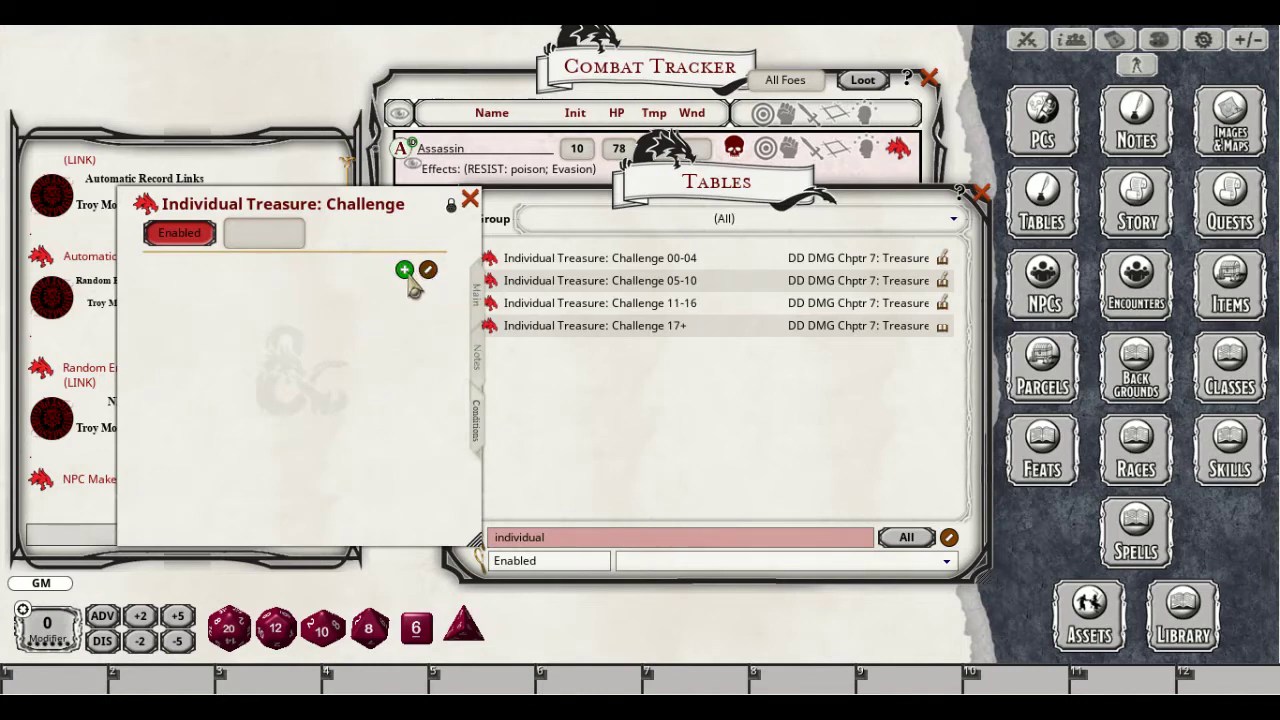
left_click(405, 270)
left_click(405, 270)
left_click(404, 269)
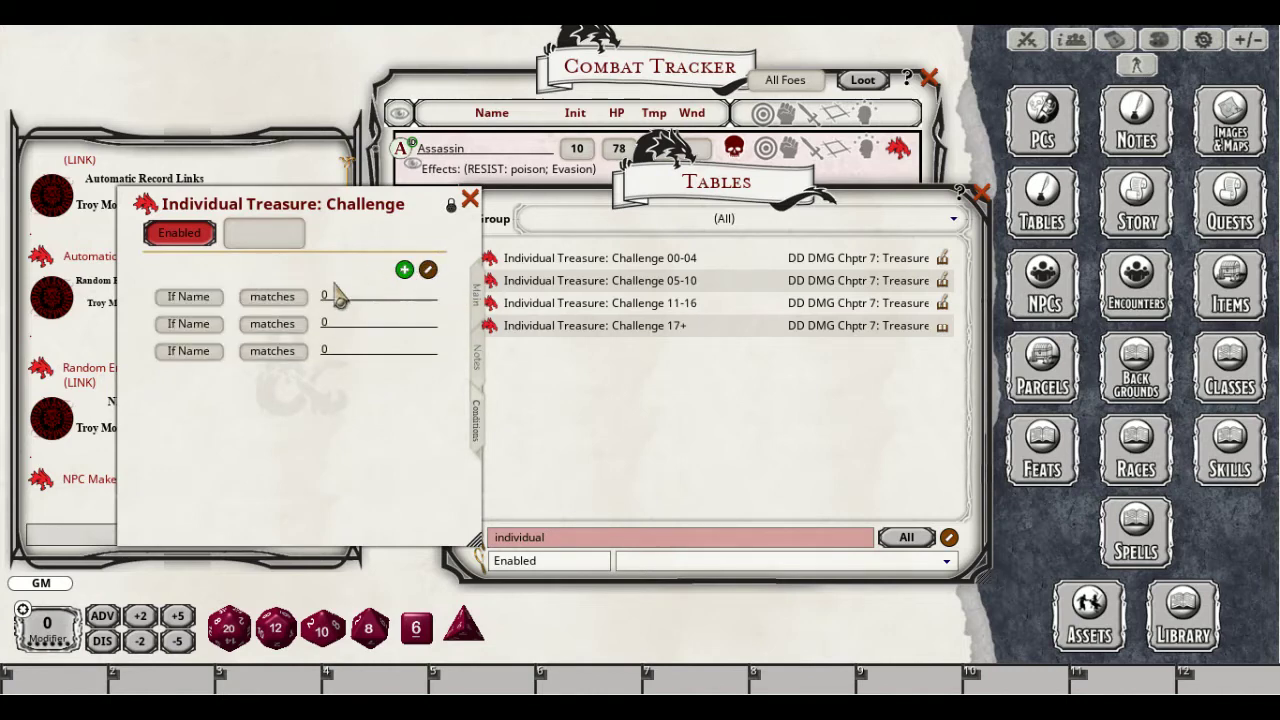
Set the first condition of the Challenge 11-16 table to Type contains "humanoid"
left_click(215, 297)
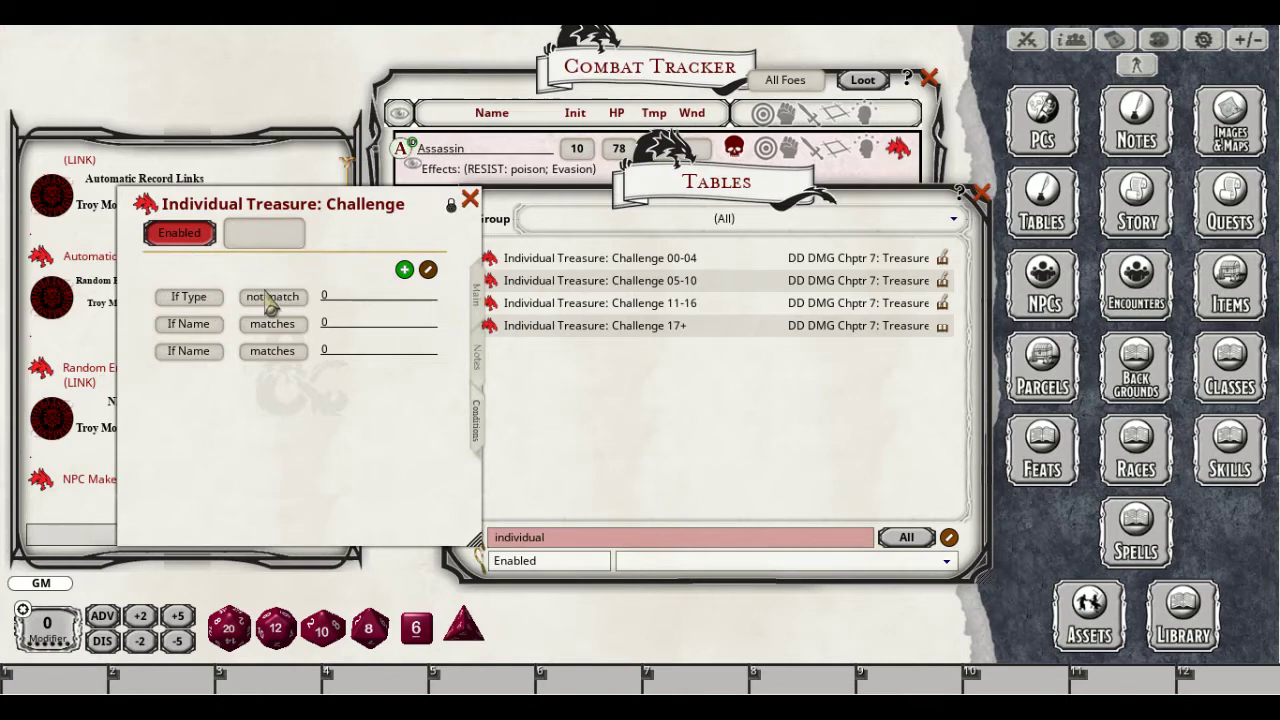
left_click(296, 300)
left_click(297, 301)
left_click(298, 301)
left_click(330, 297)
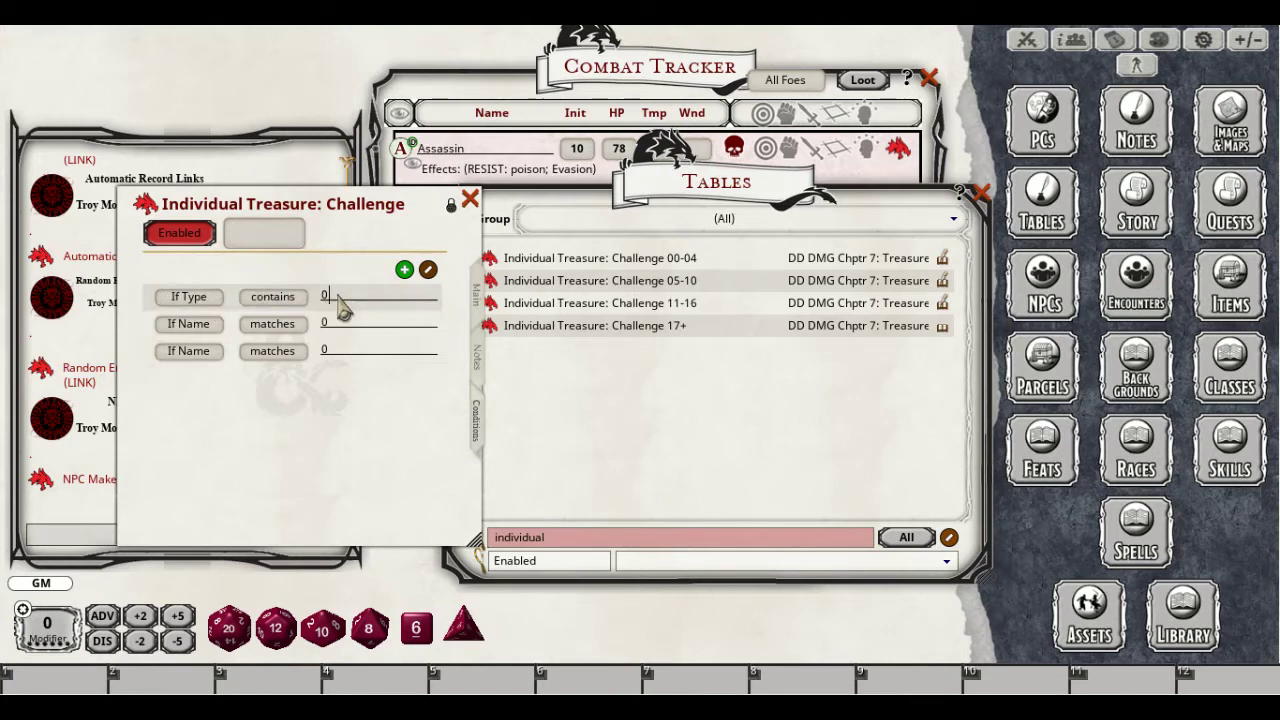
type("humanoid")
Set the second condition of the Challenge 11-16 table to CR is more than 10
left_click(218, 330)
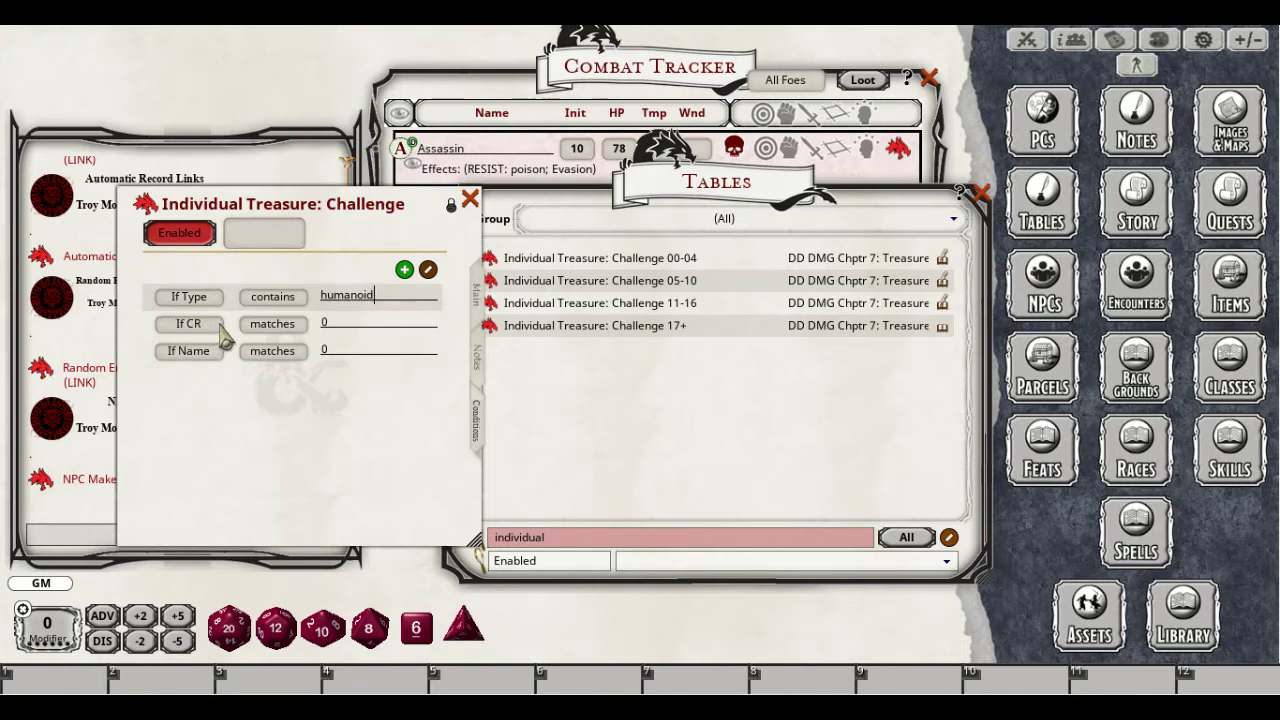
left_click(272, 327)
left_click(302, 328)
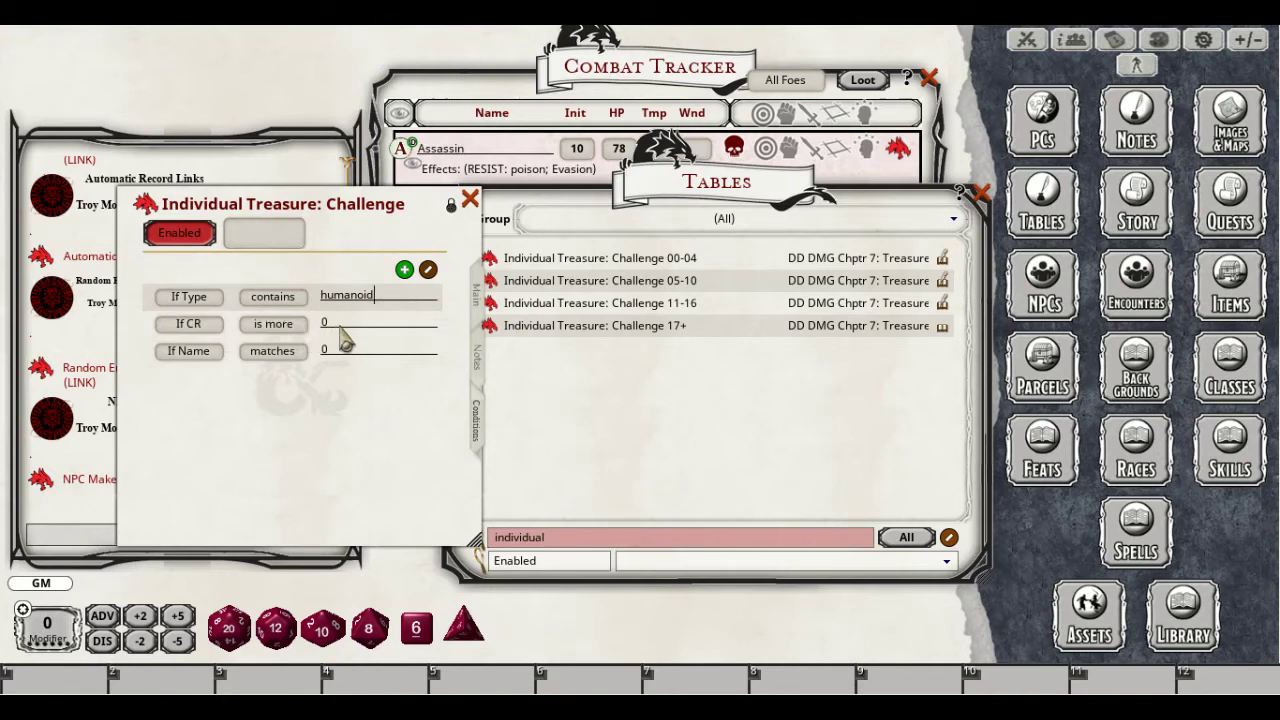
left_click(343, 334)
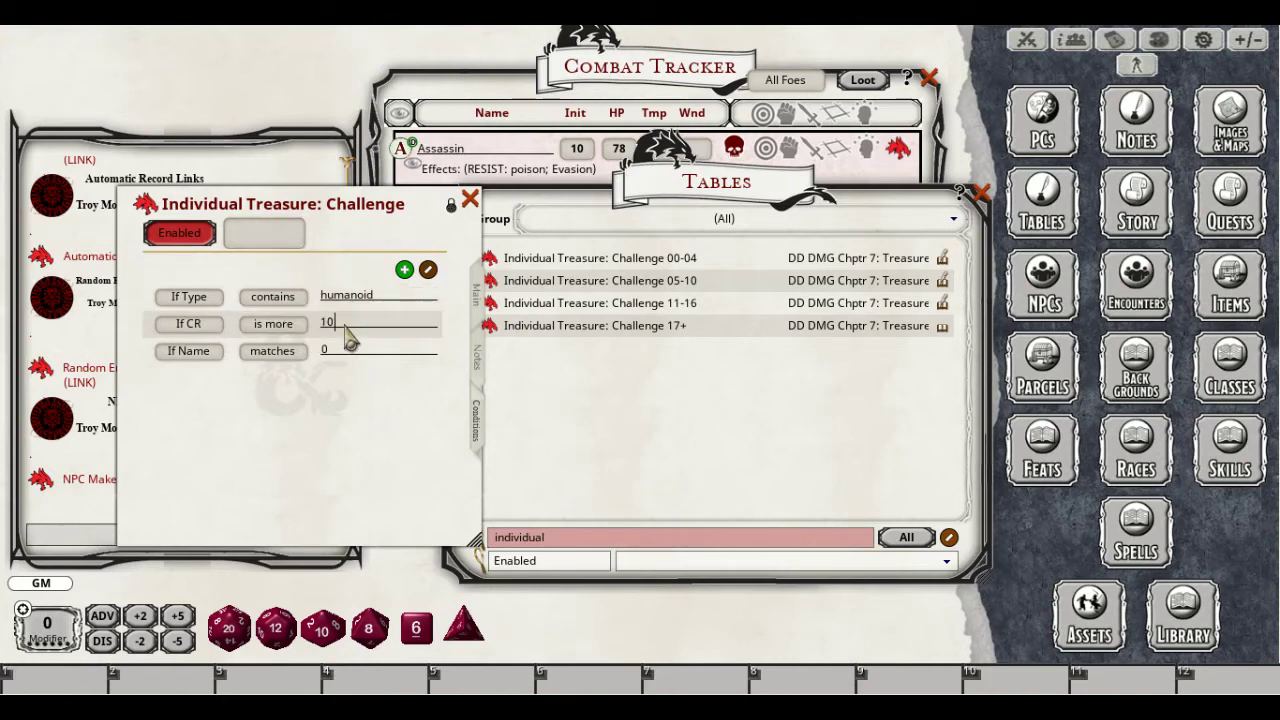
type("1")
Base the third Challenge 11-16 condition on CR with its comparison and upper limit, and close the table
left_click(206, 357)
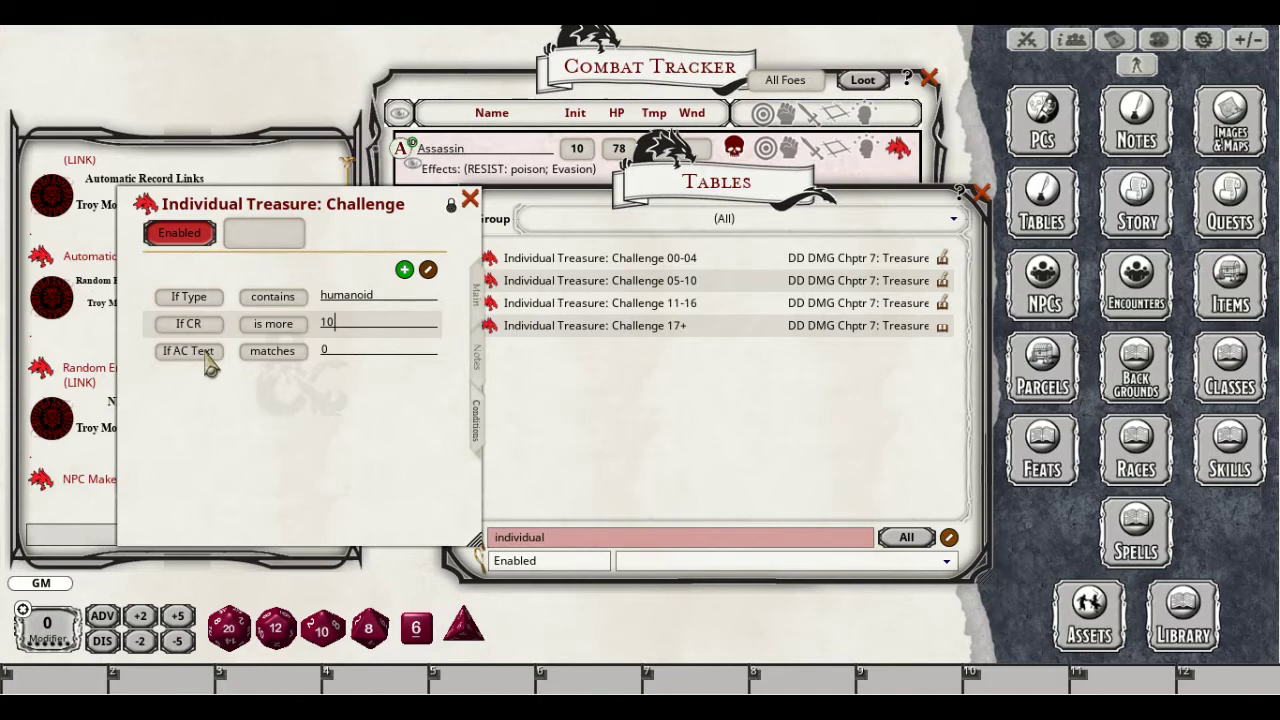
left_click(207, 358)
left_click(274, 355)
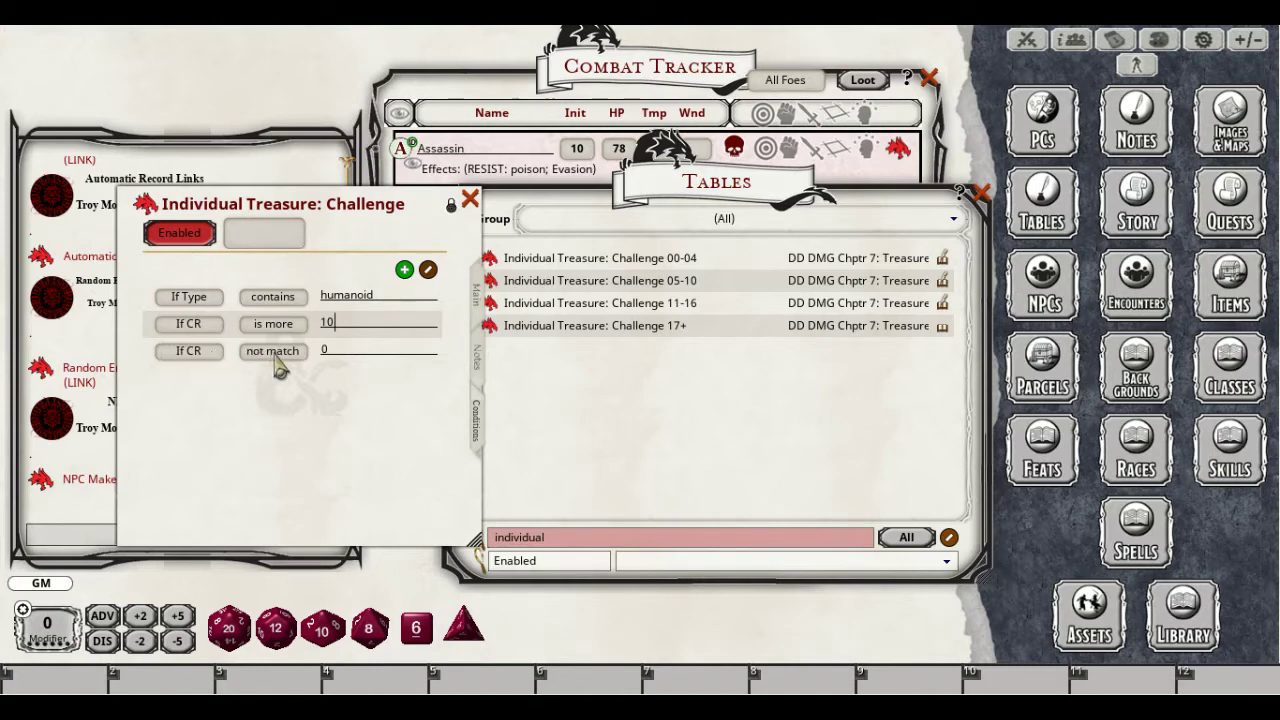
left_click(352, 358)
left_click(470, 199)
Open the Individual Treasure: Challenge 17+ table beside the Tables list, enable it for loot rolling and show its conditions
double_click(659, 326)
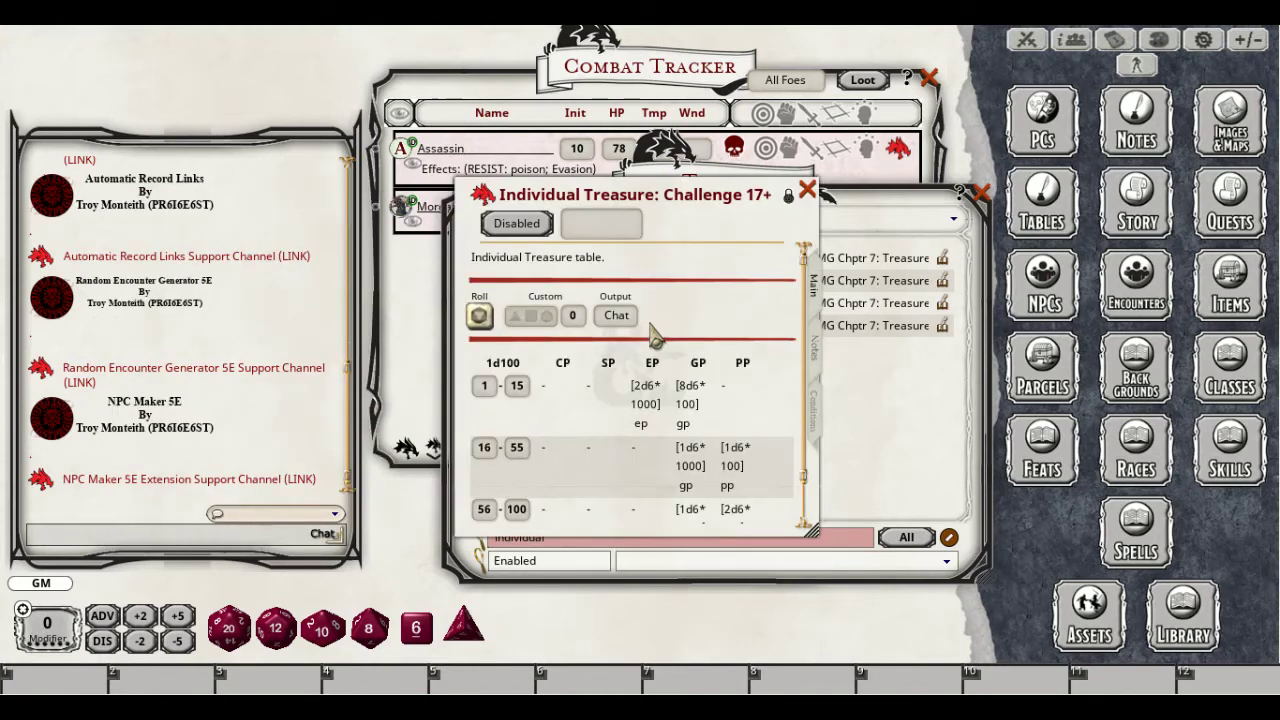
left_click_drag(690, 306, 303, 296)
left_click(129, 211)
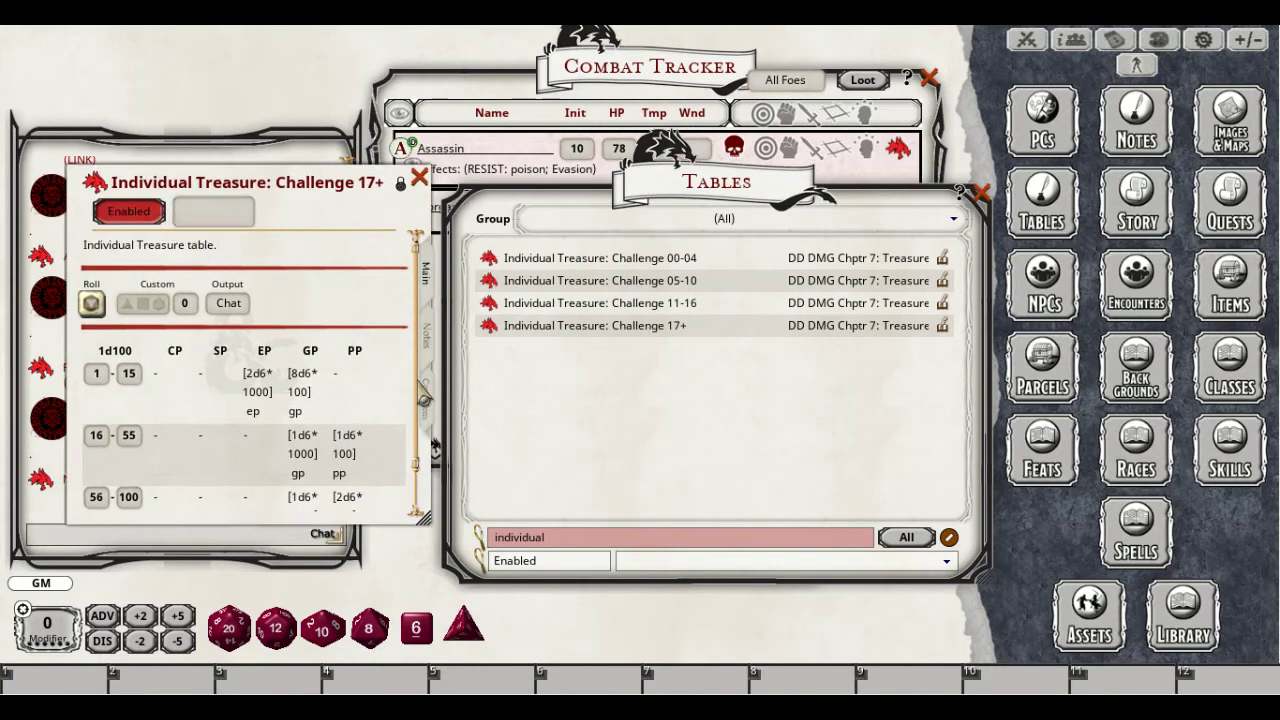
left_click(428, 405)
Add two conditions to the Challenge 17+ table
left_click(376, 247)
left_click(354, 248)
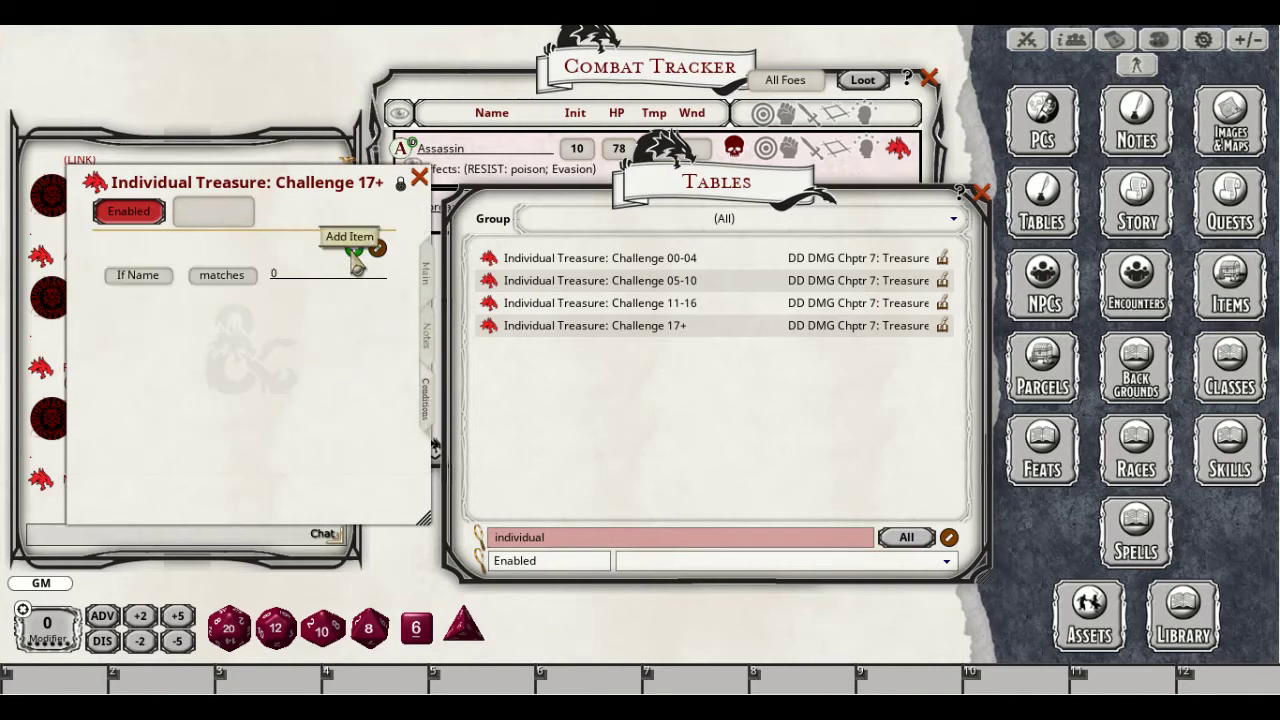
left_click(354, 248)
Set the first condition of the Challenge 17+ table to Type contains "humanoid"
left_click(155, 278)
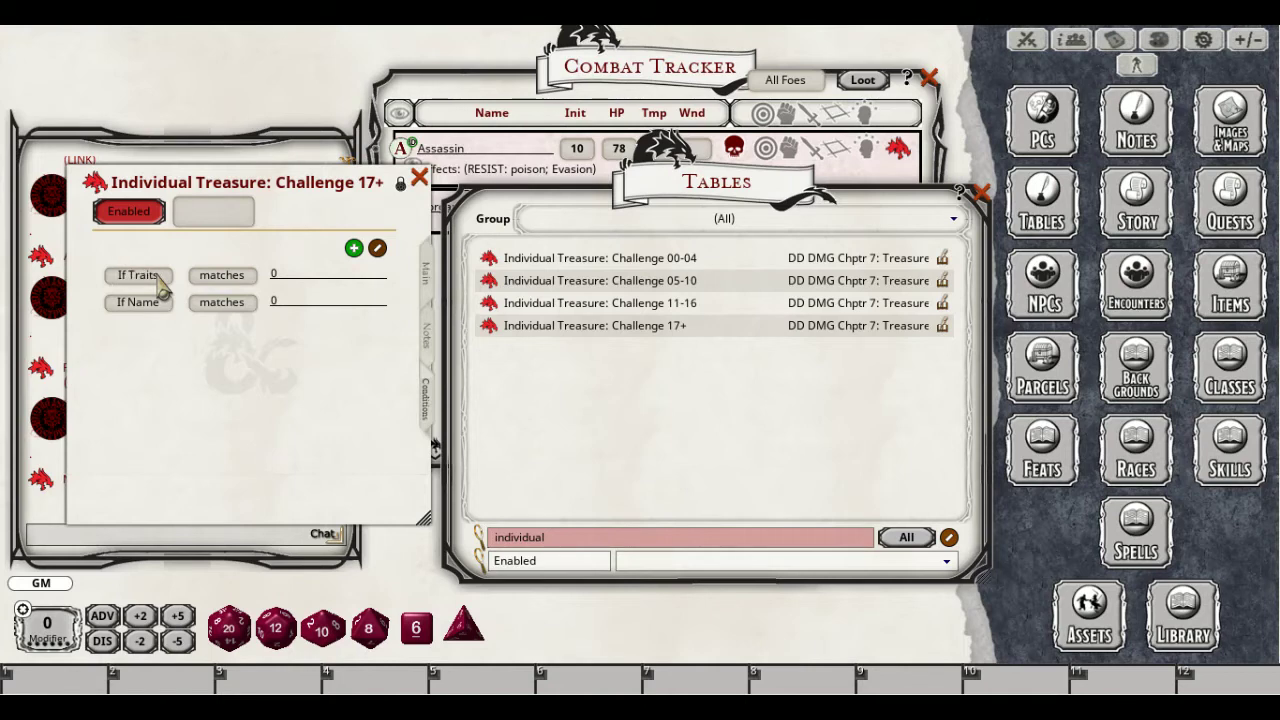
left_click(228, 278)
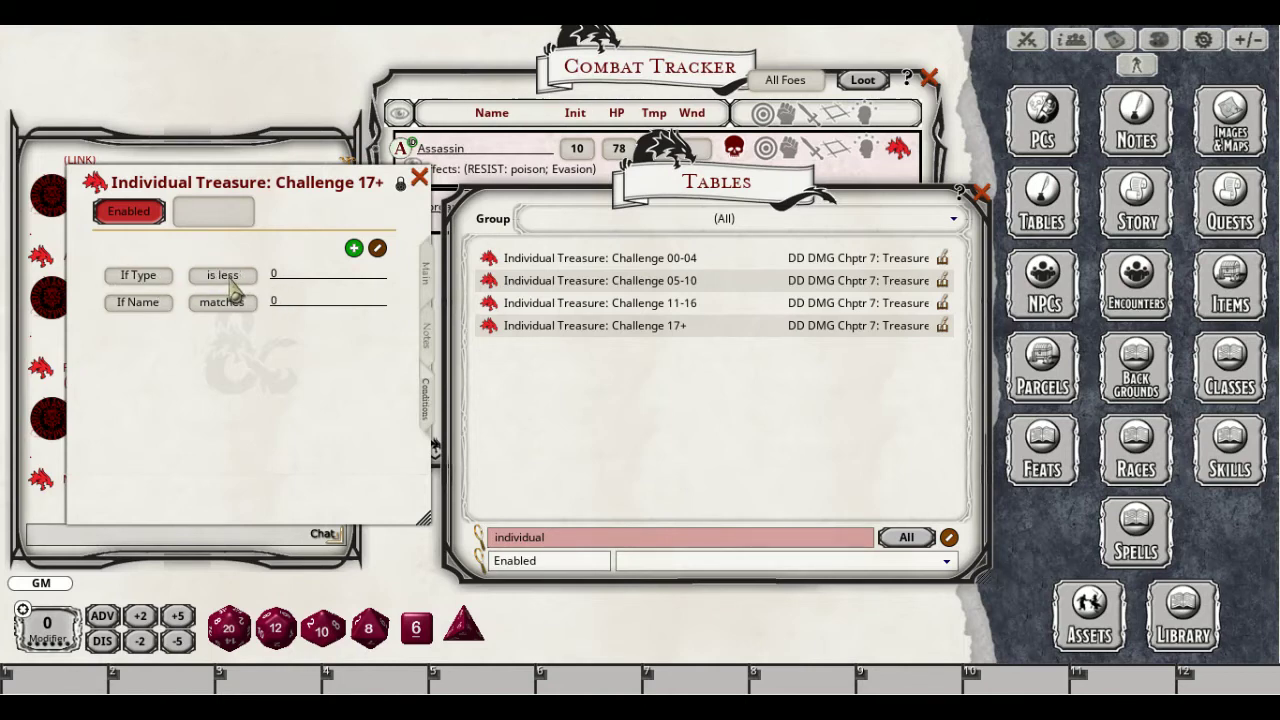
left_click(230, 287)
left_click(280, 279)
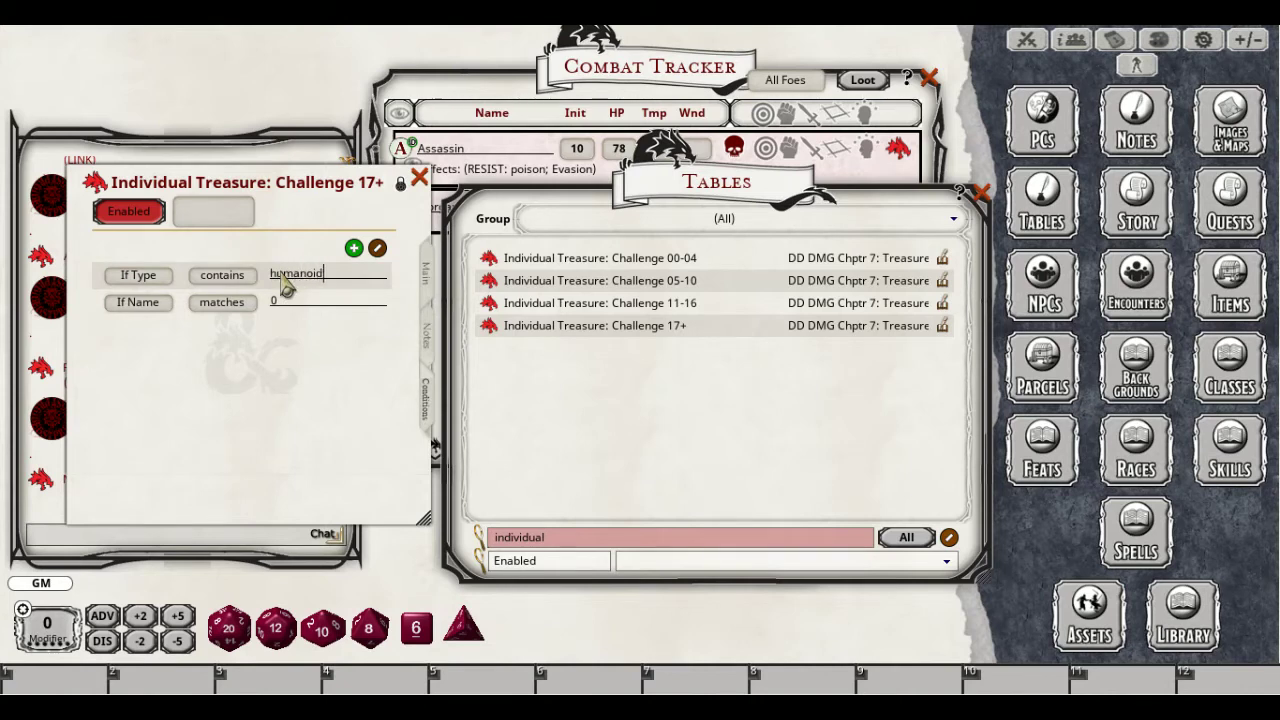
Set the second condition of the Challenge 17+ table to CR is more 16, and close the table
left_click(157, 305)
left_click(166, 306)
left_click(223, 306)
left_click(299, 306)
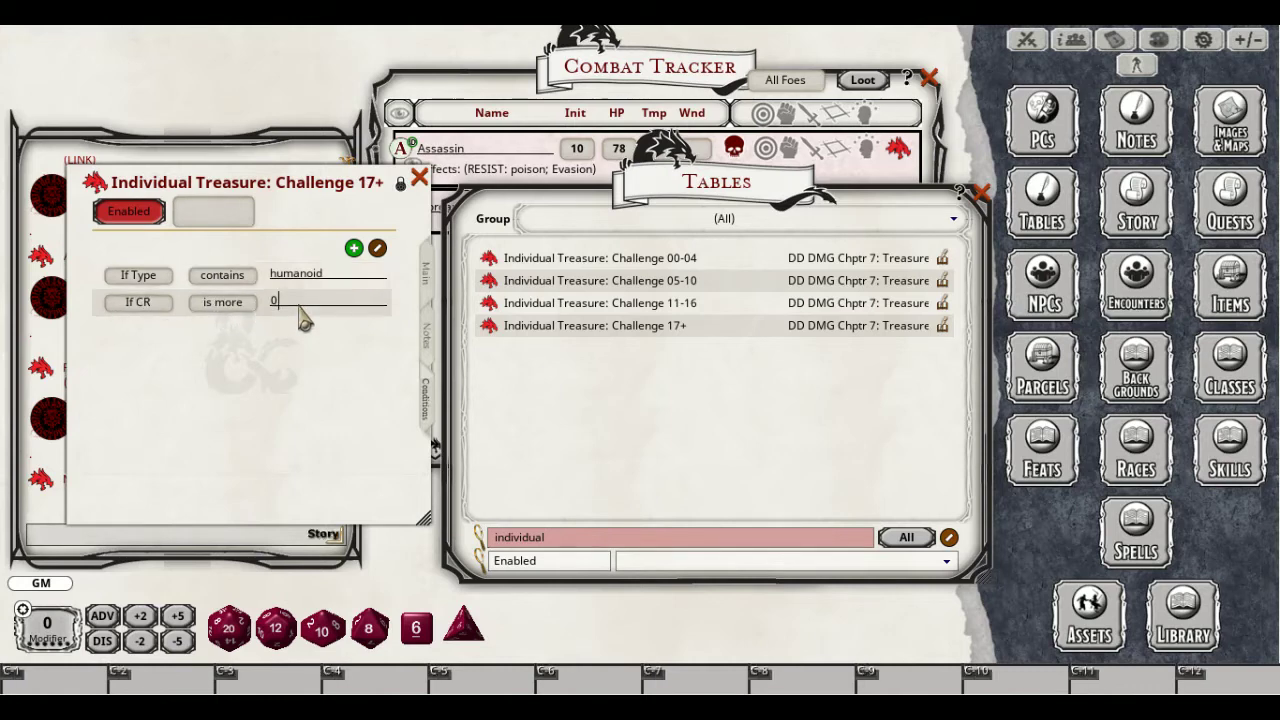
type("16")
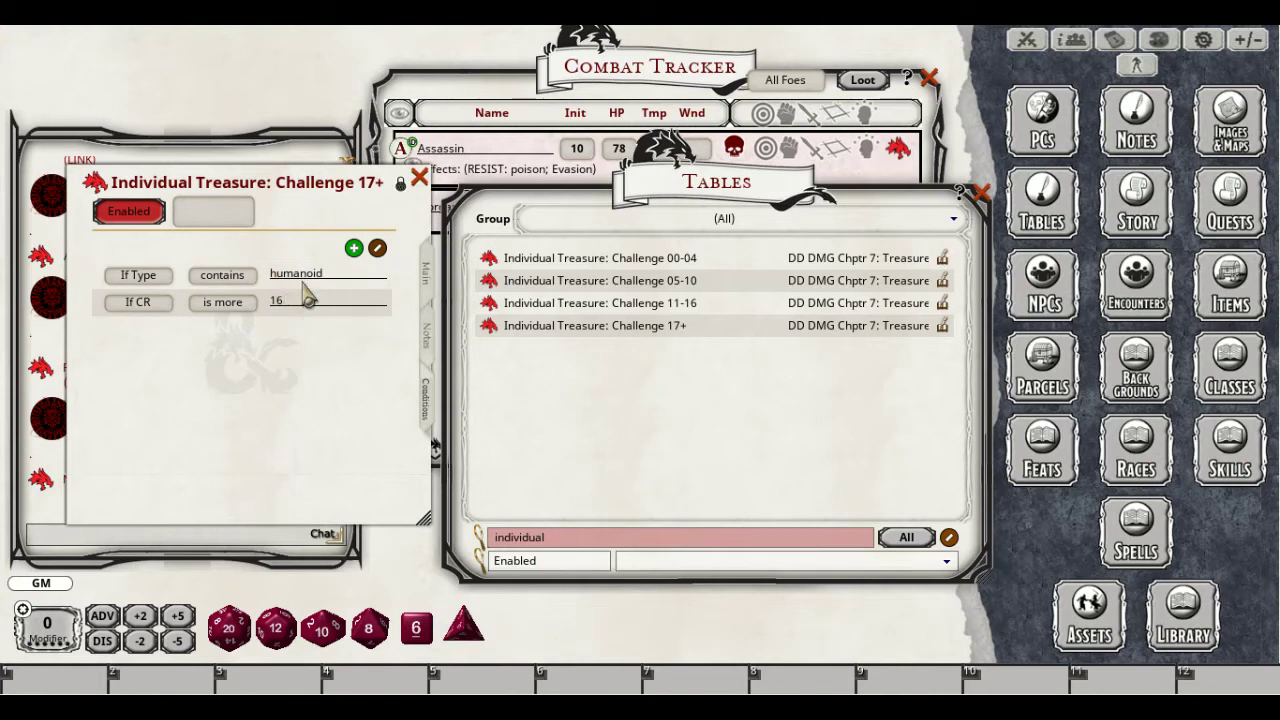
left_click(303, 272)
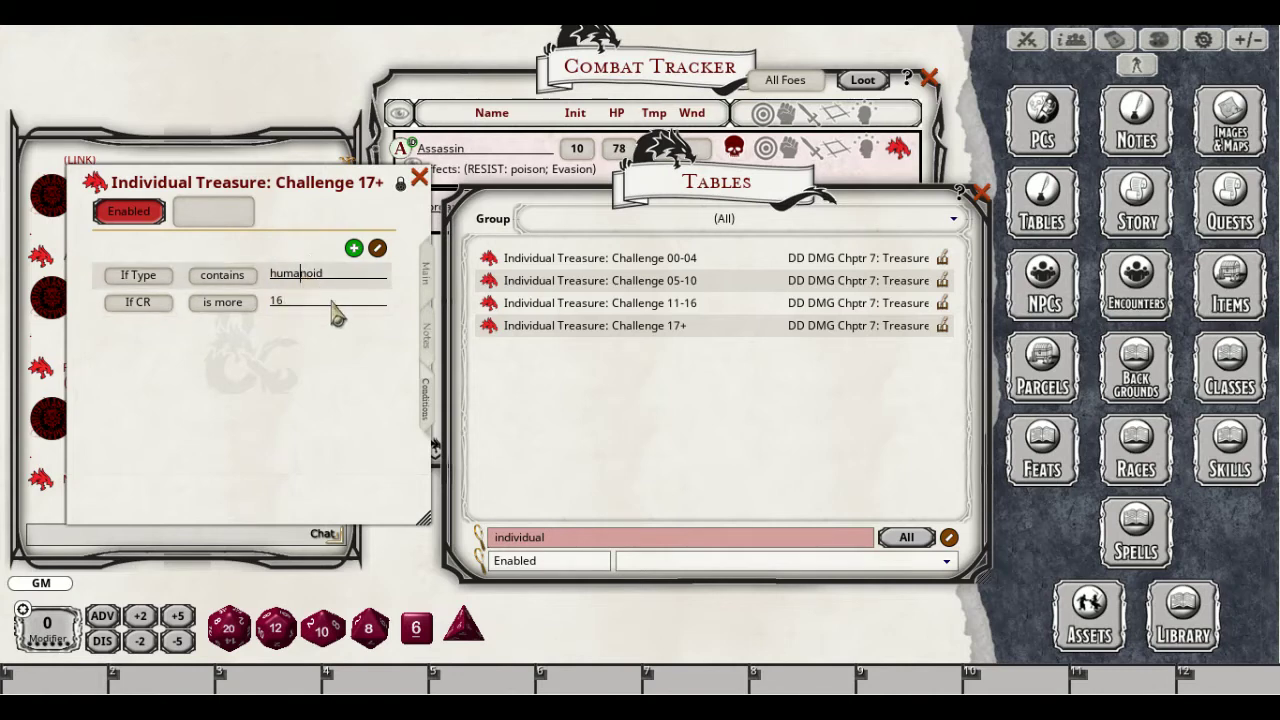
left_click(430, 275)
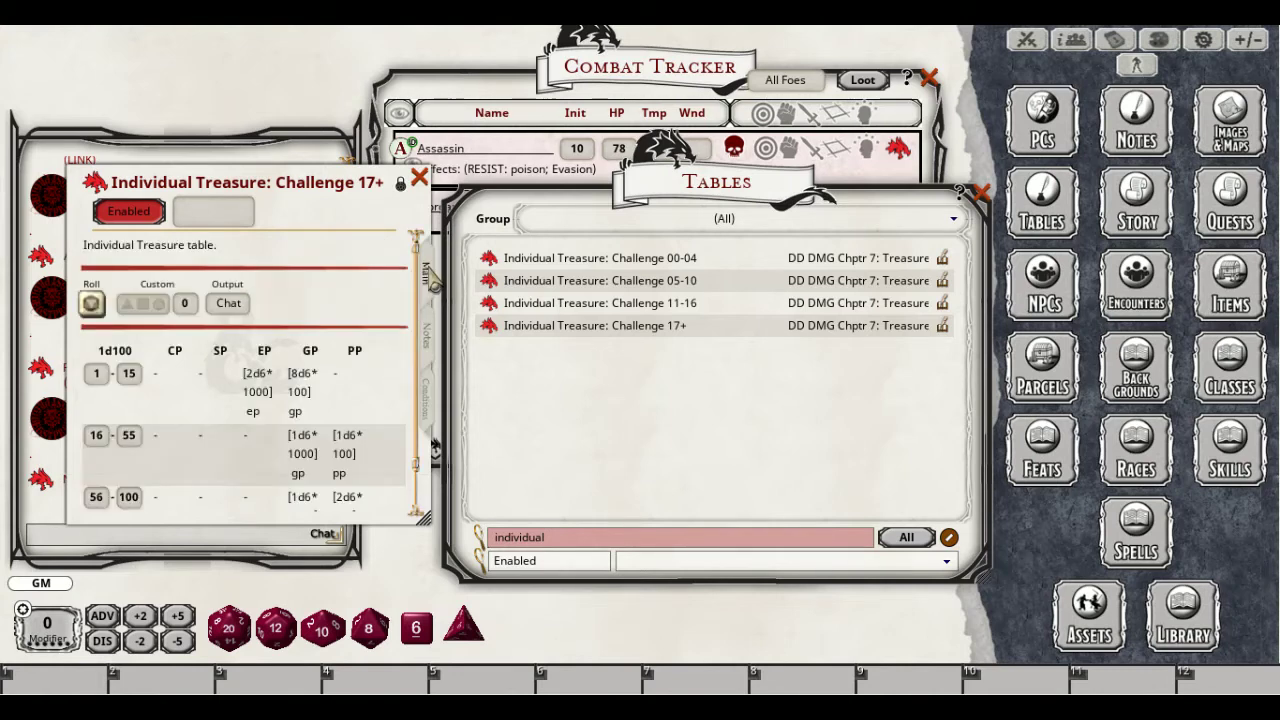
left_click(420, 180)
Move the Tables list lower, filter the individual treasure tables by the Disabled status, and close the list
left_click_drag(690, 200, 663, 256)
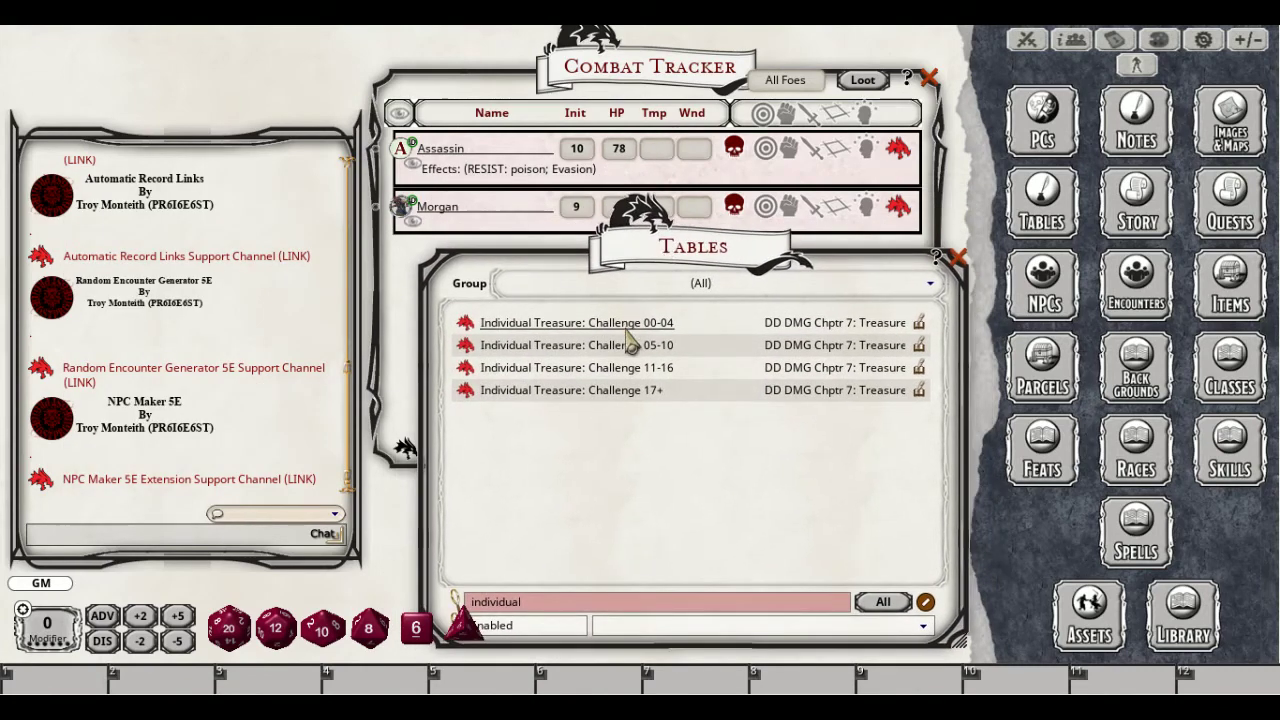
left_click(645, 631)
left_click(645, 601)
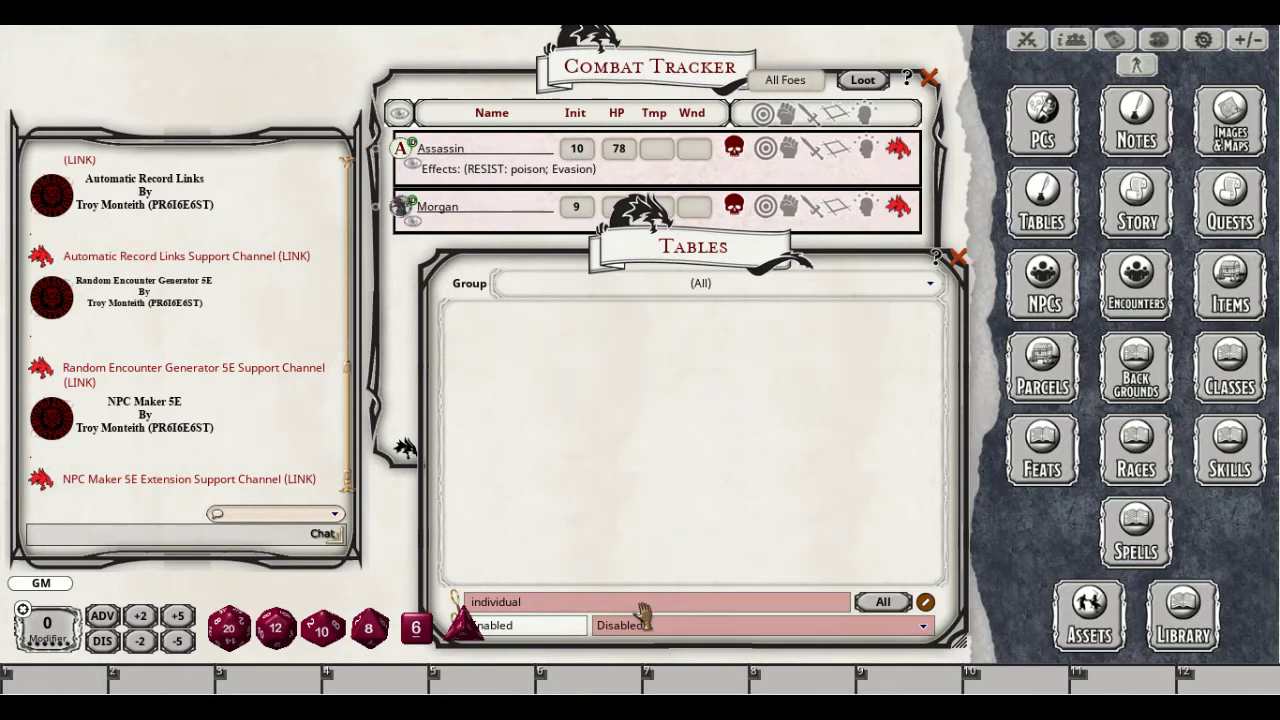
left_click(644, 628)
left_click(960, 258)
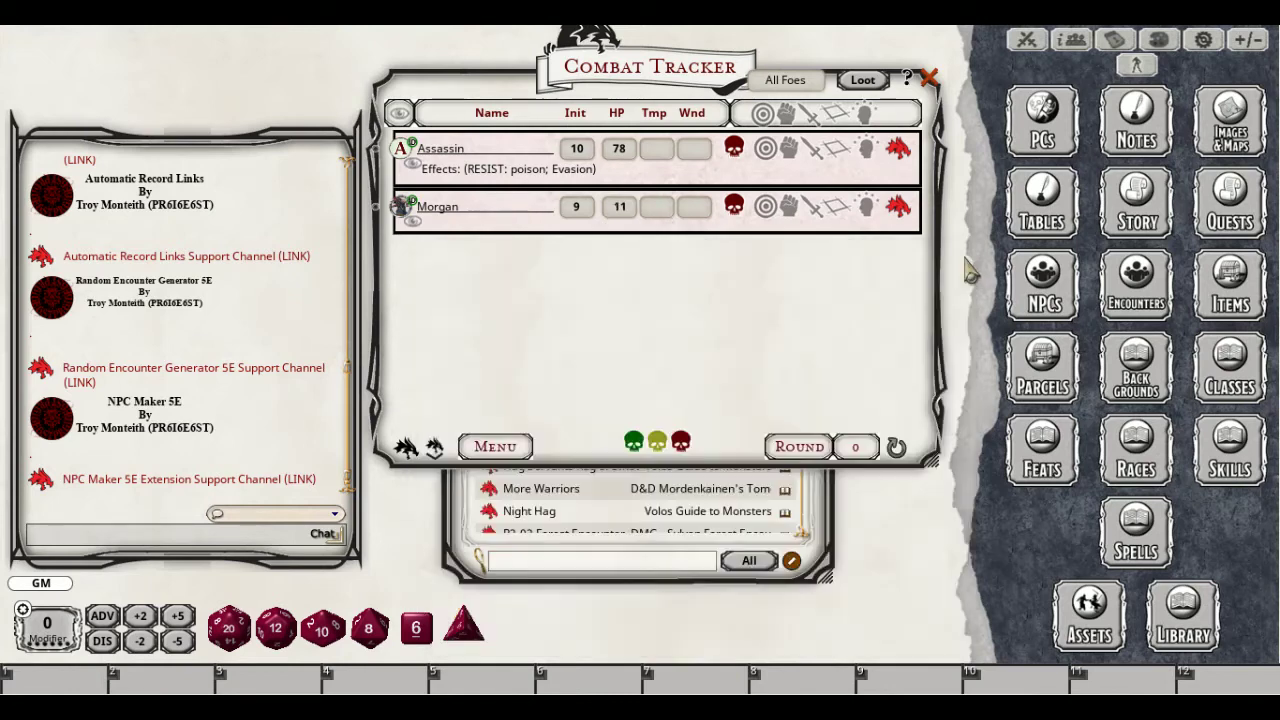
Reopen the Tables list, reset its Enabled filter and clear the "individual" name search
left_click(1228, 290)
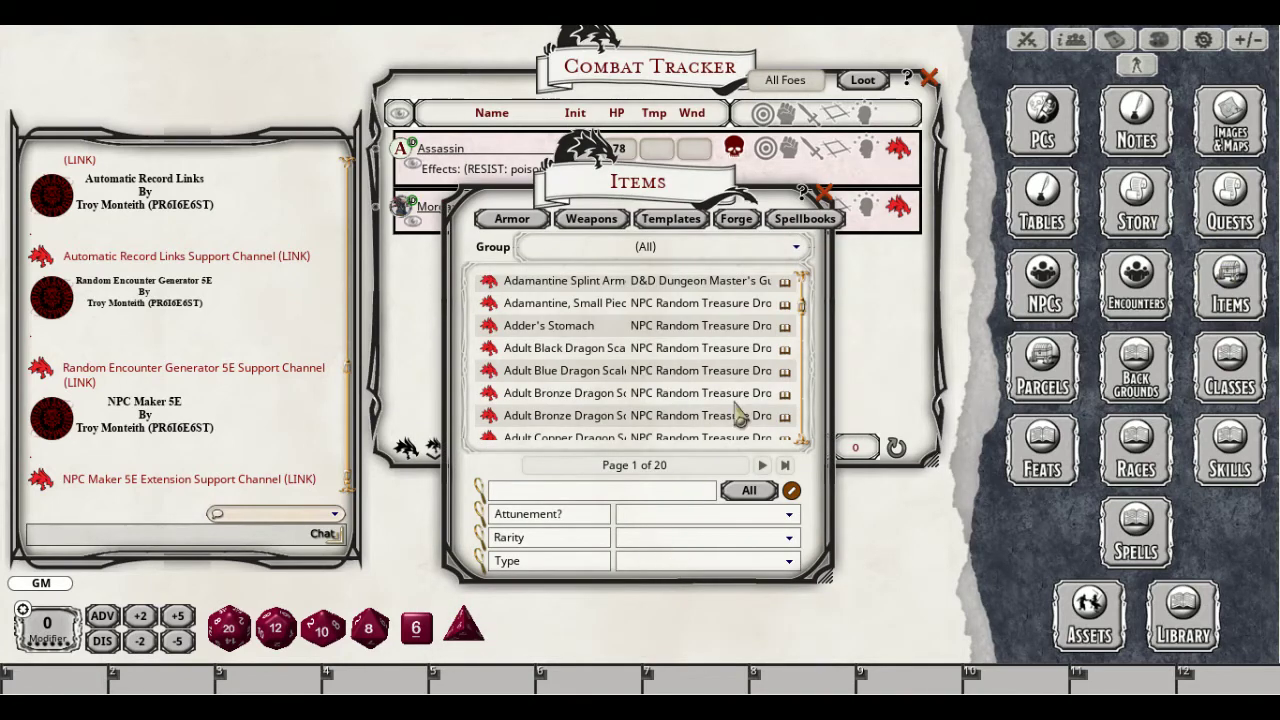
left_click(824, 191)
left_click(1062, 212)
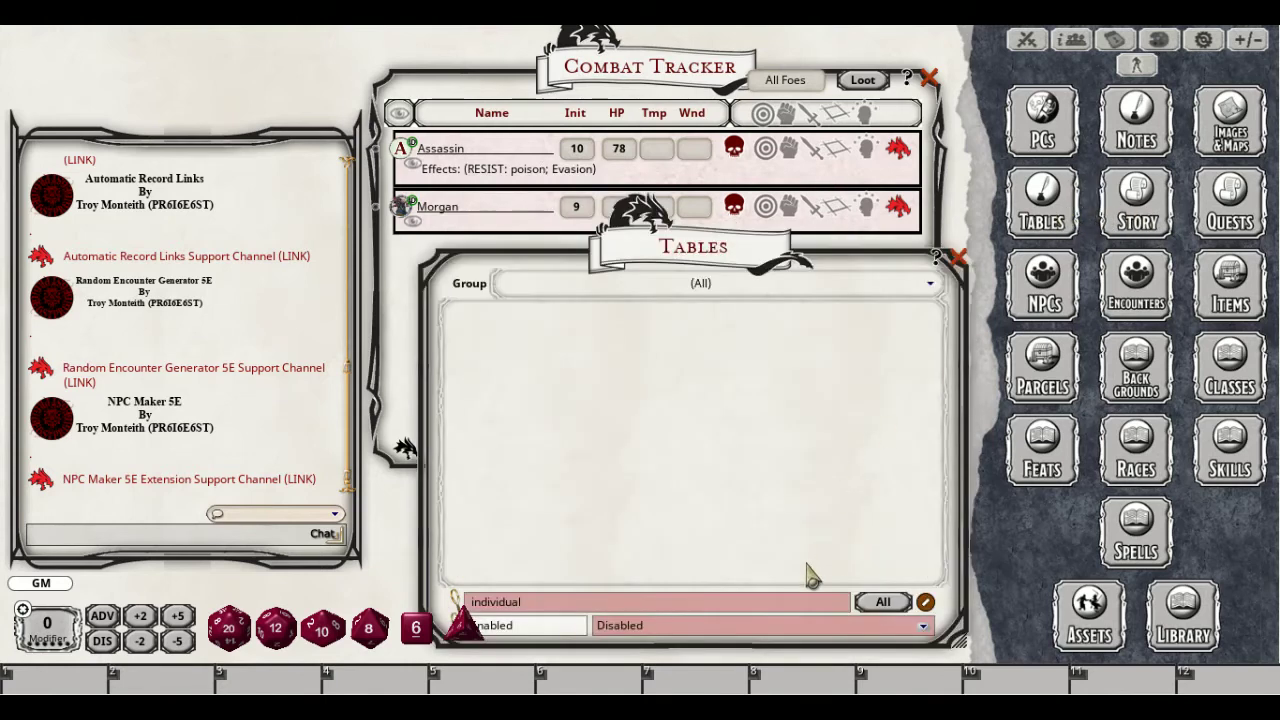
left_click(755, 626)
left_click(718, 583)
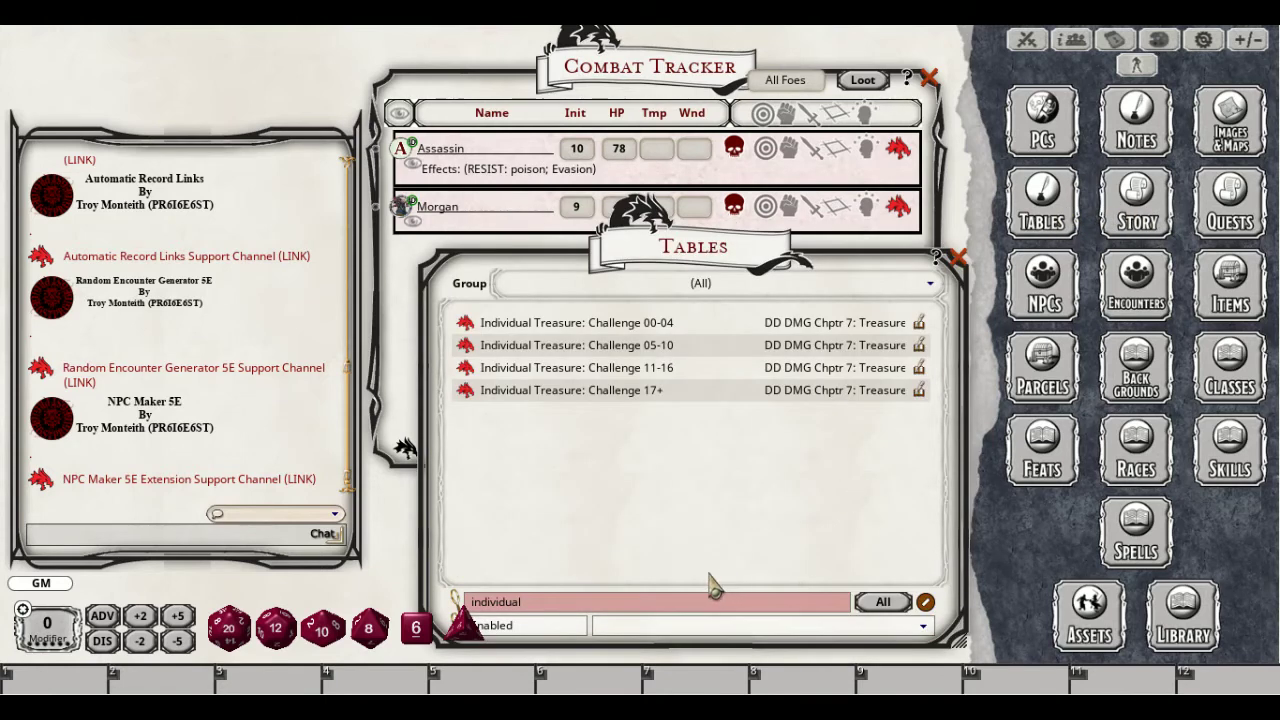
left_click(681, 606)
key("BackSpace")
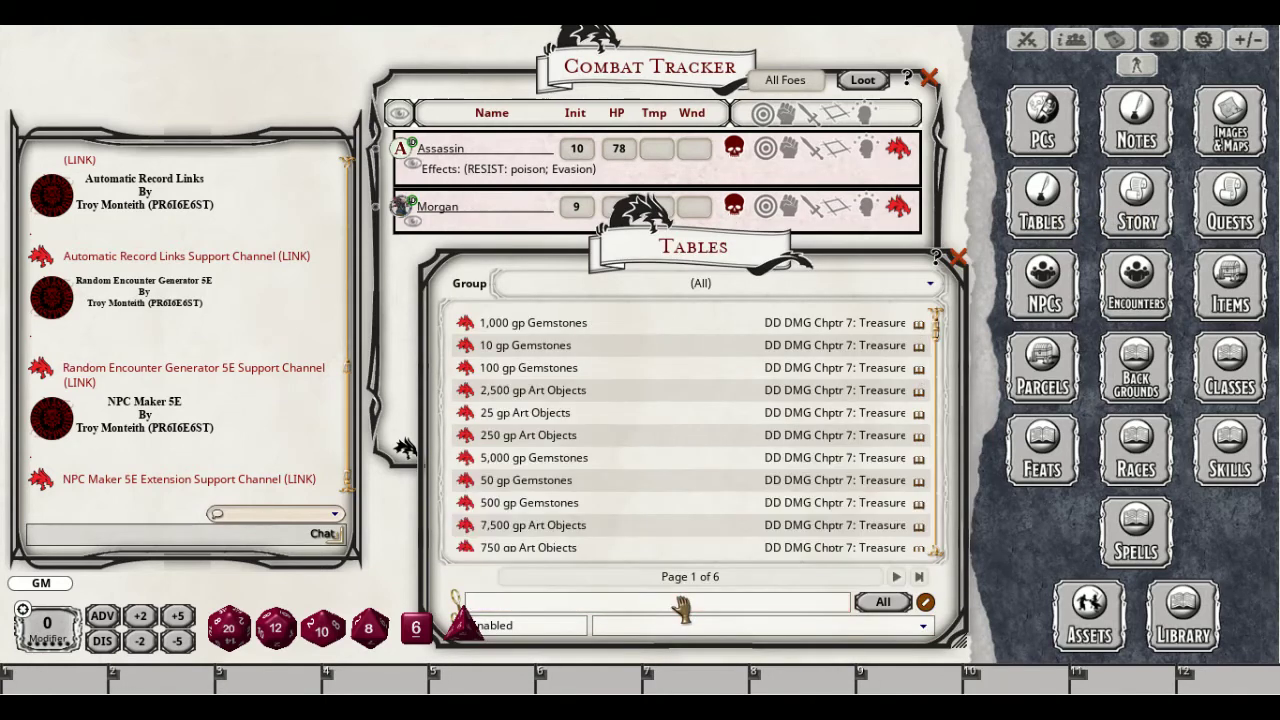
Filter the full Tables list by the Disabled status, reset that filter and close the list
left_click(666, 628)
left_click(660, 601)
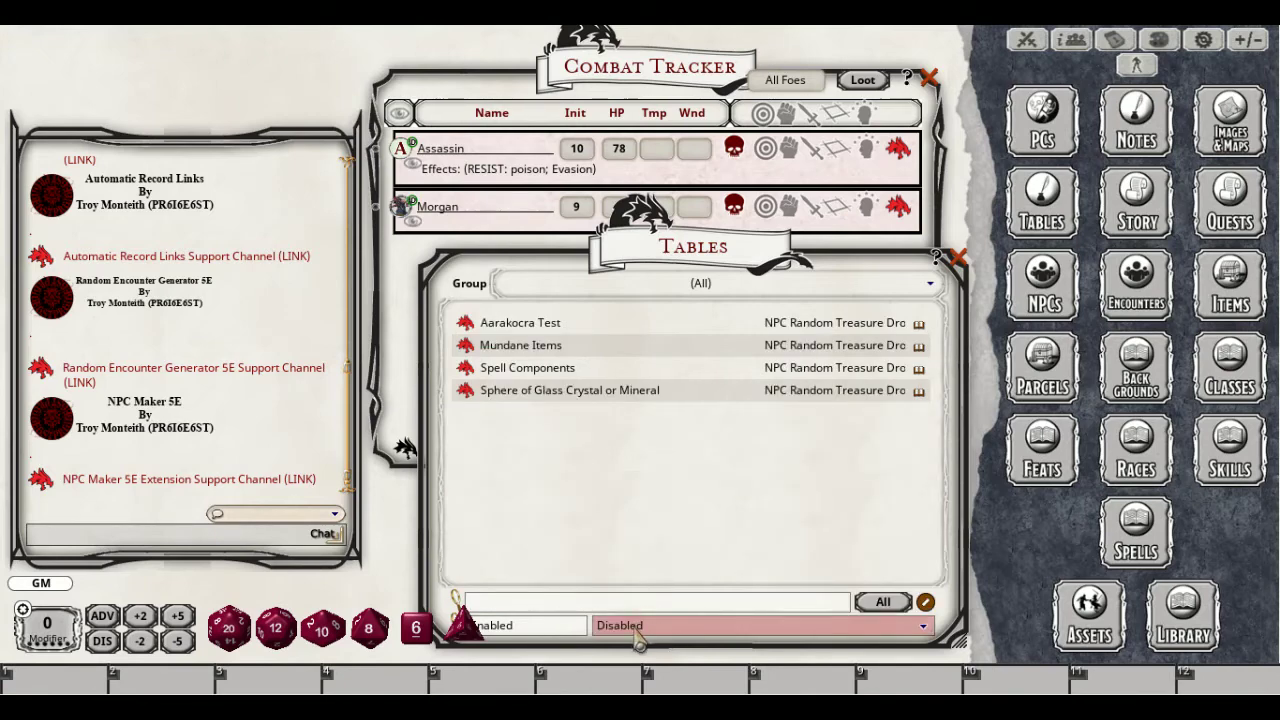
left_click(640, 625)
left_click(641, 582)
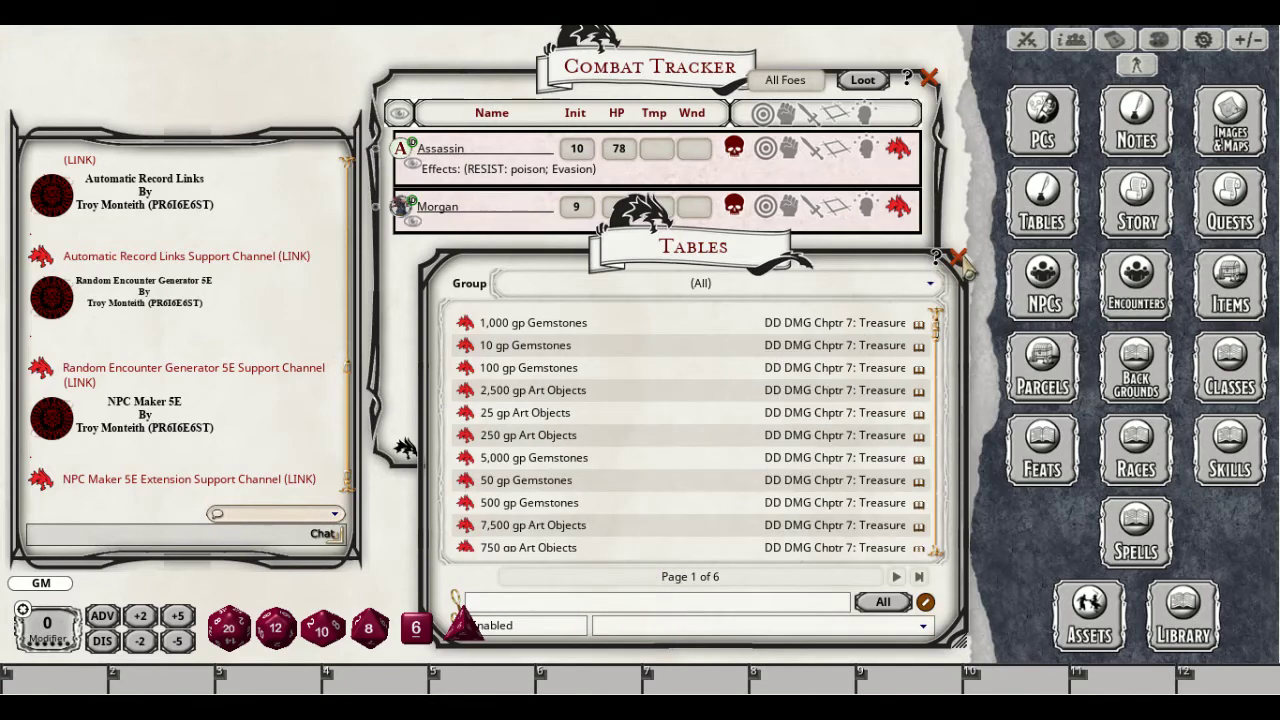
left_click(958, 259)
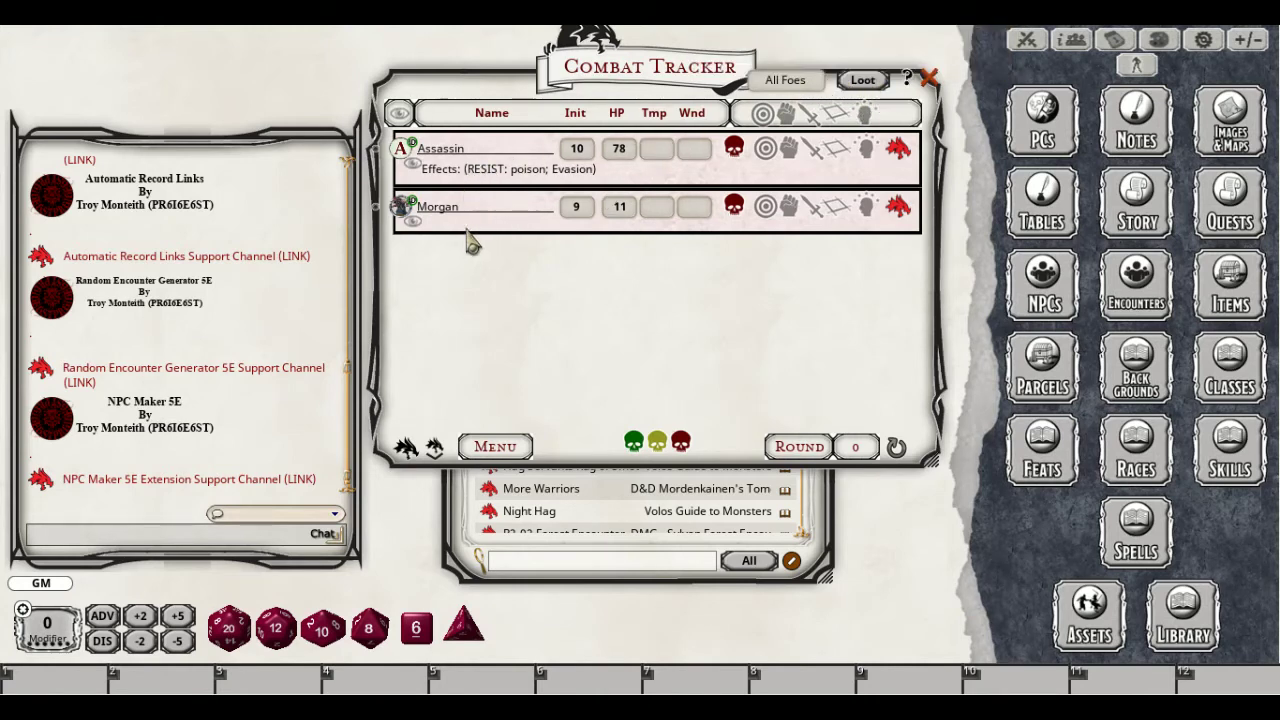
Review the creature type and challenge rating in the Assassin's record from the Combat Tracker, and close the record
left_click(895, 150)
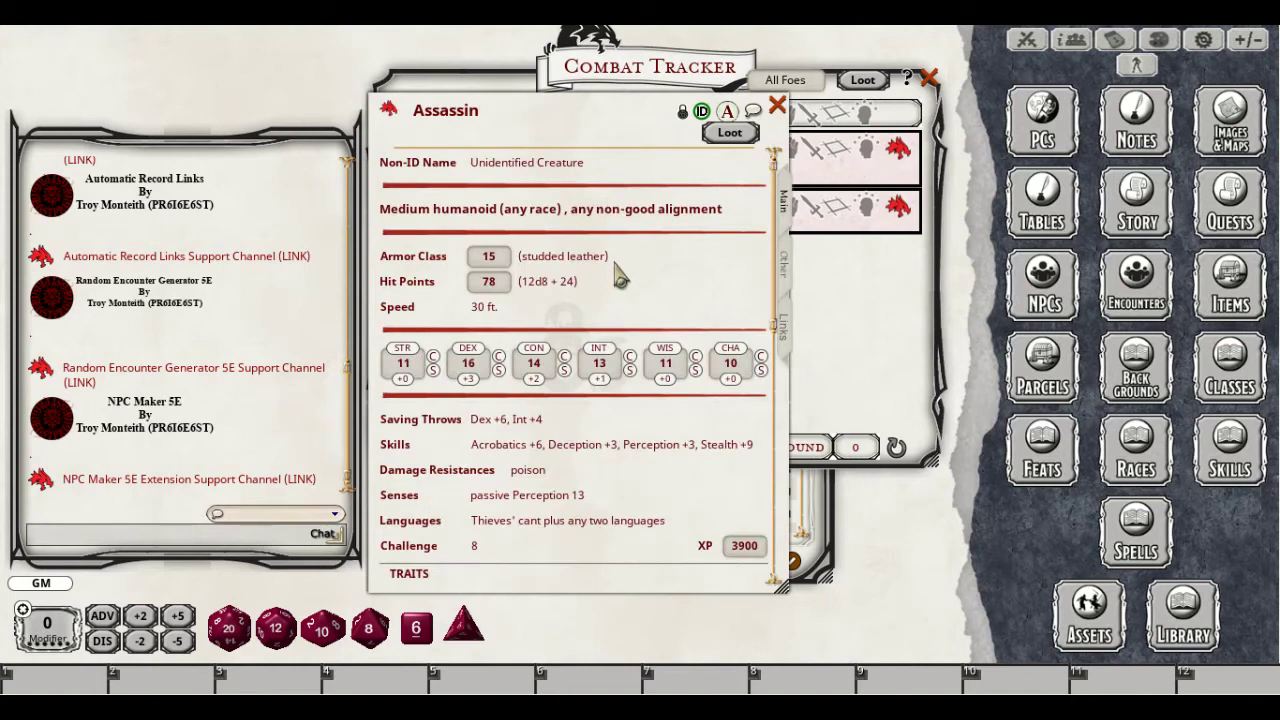
scroll(620, 275, "down", 4)
scroll(578, 320, "up", 4)
scroll(474, 240, "down", 4)
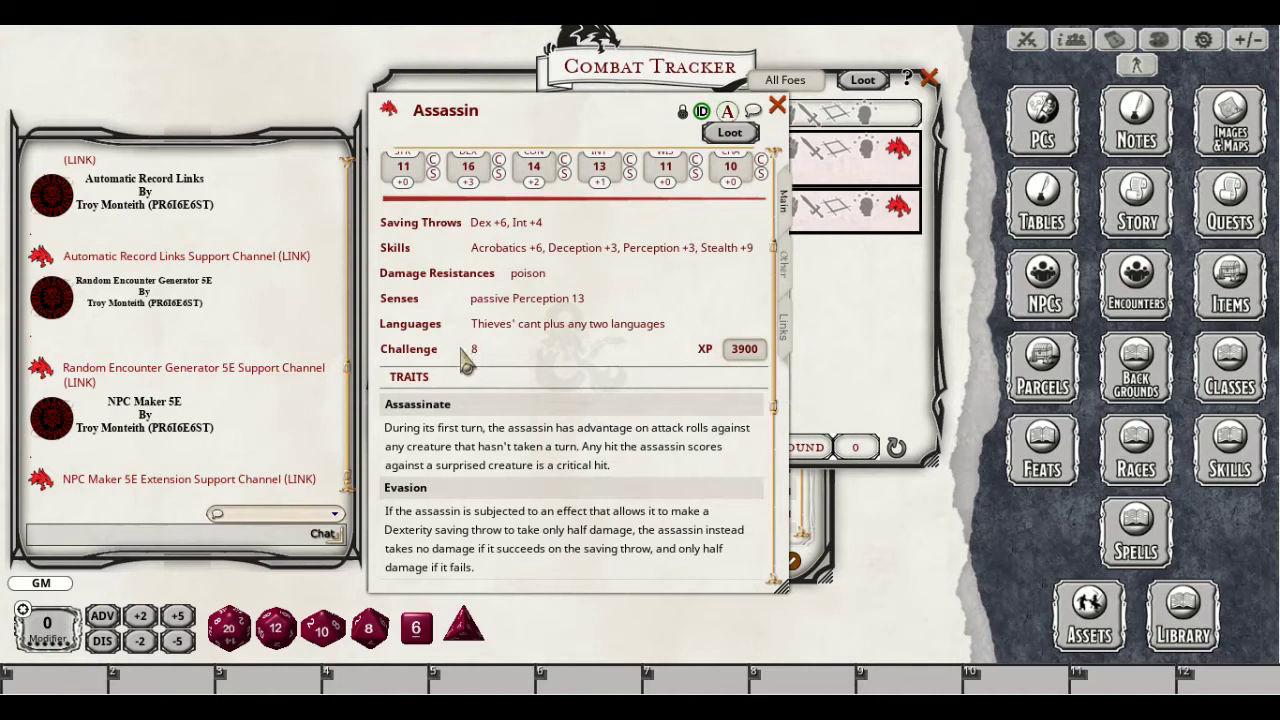
scroll(668, 358, "up", 4)
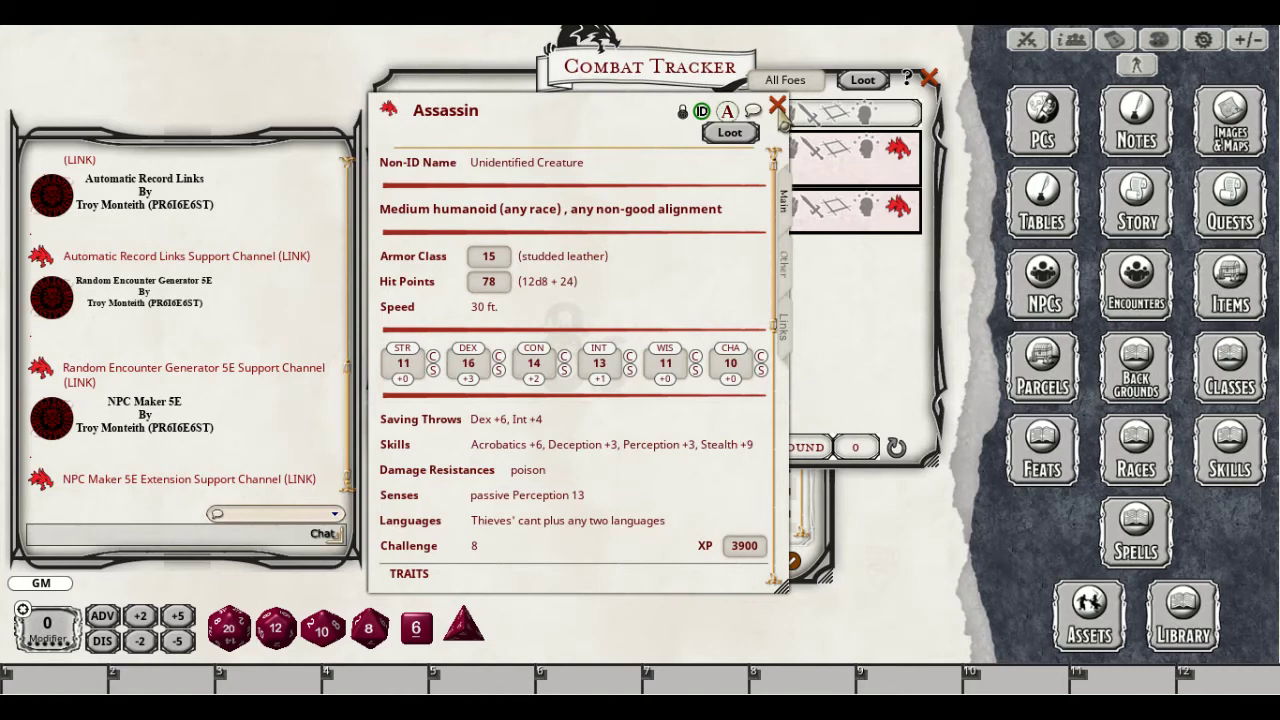
left_click(777, 106)
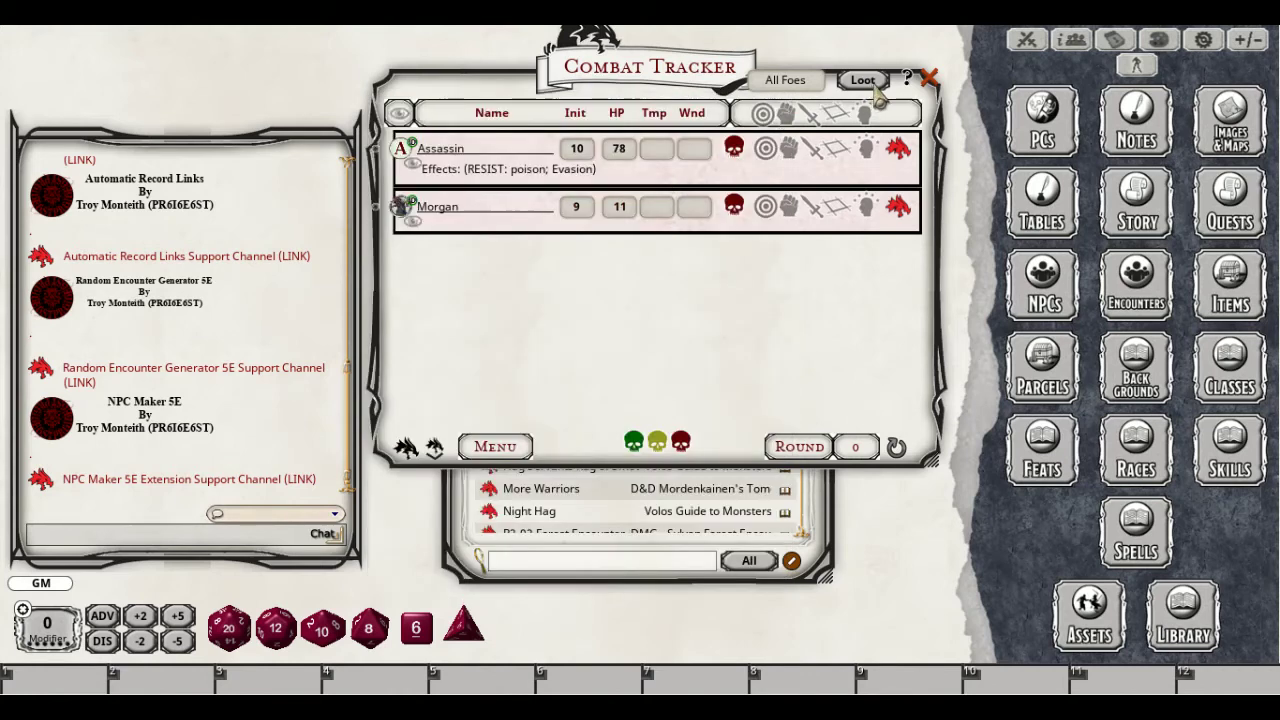
Loot all foes in the Combat Tracker into a parcel and move the parcel off the tracker
left_click(870, 86)
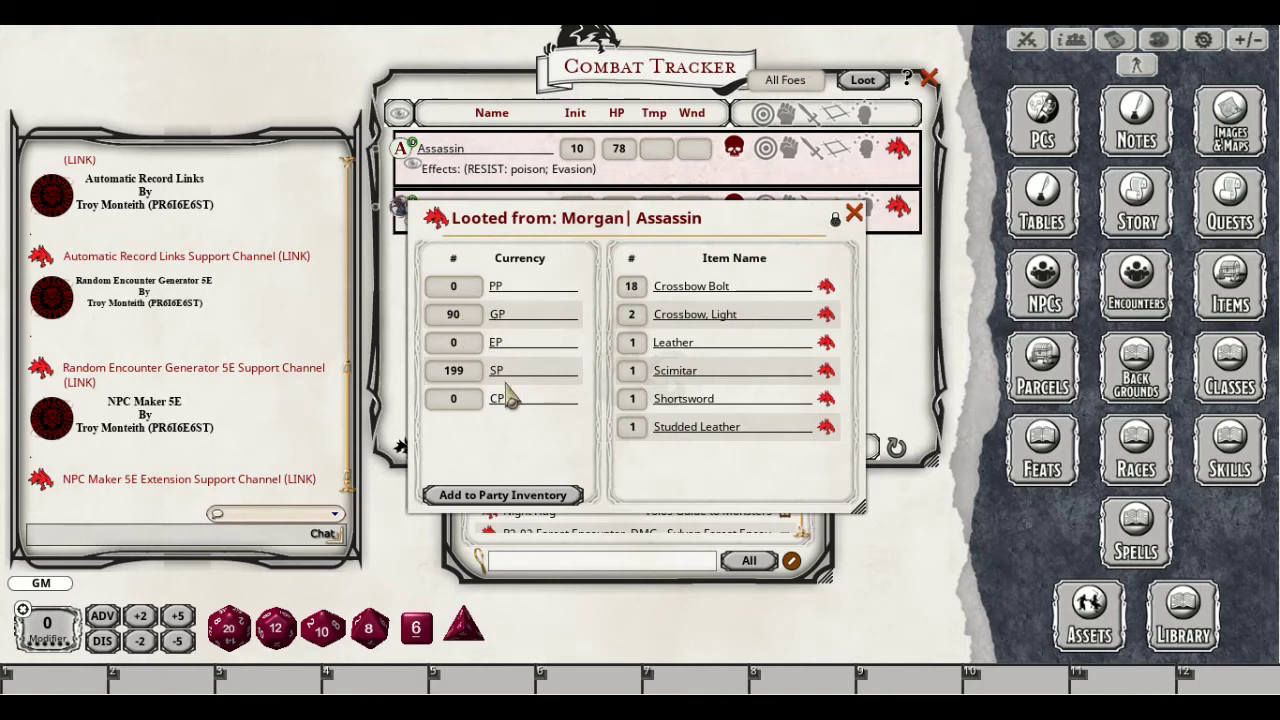
left_click_drag(566, 448, 309, 516)
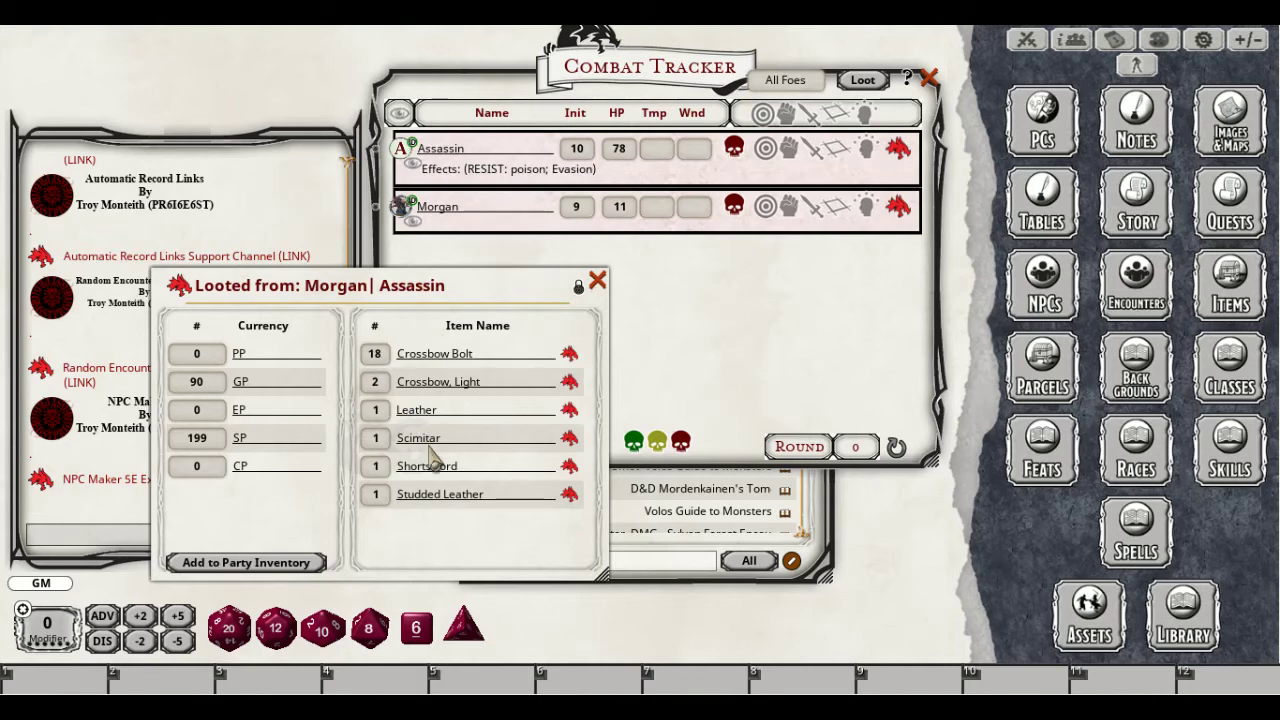
Browse the first page of the full Tables list to see which tables are available, and close the list
left_click(1045, 222)
scroll(533, 505, "down", 8)
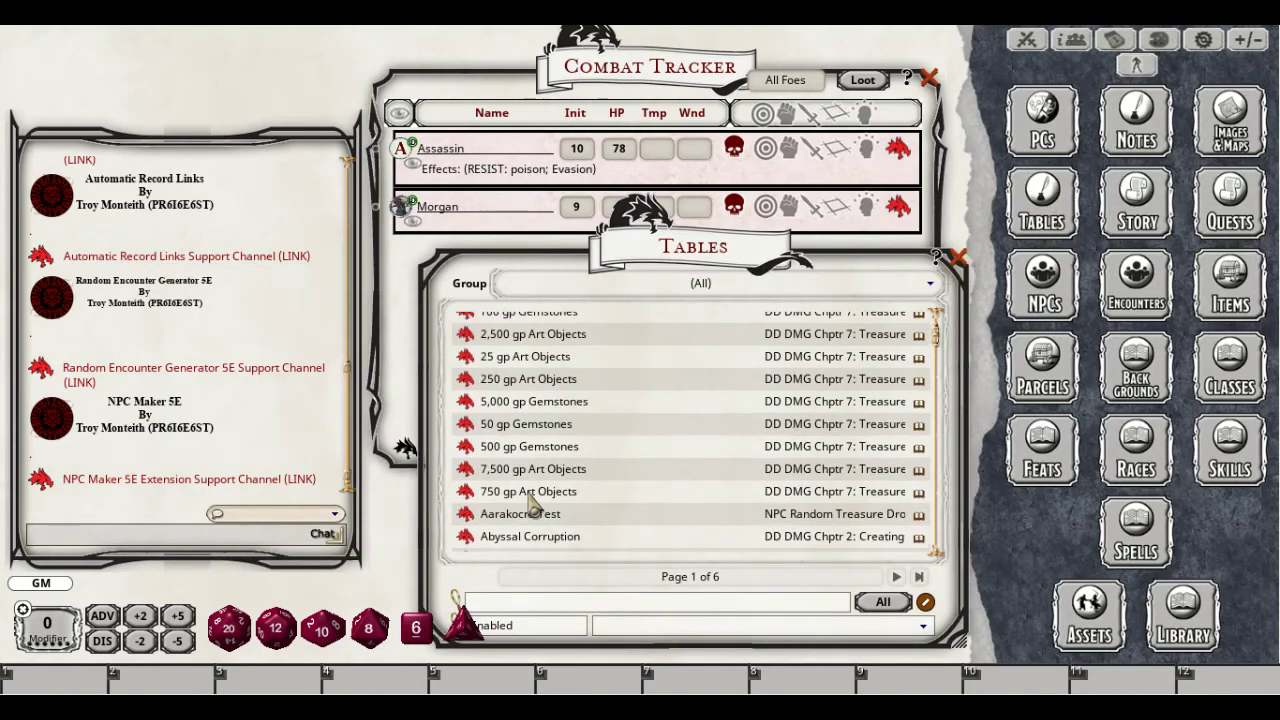
scroll(533, 505, "down", 3)
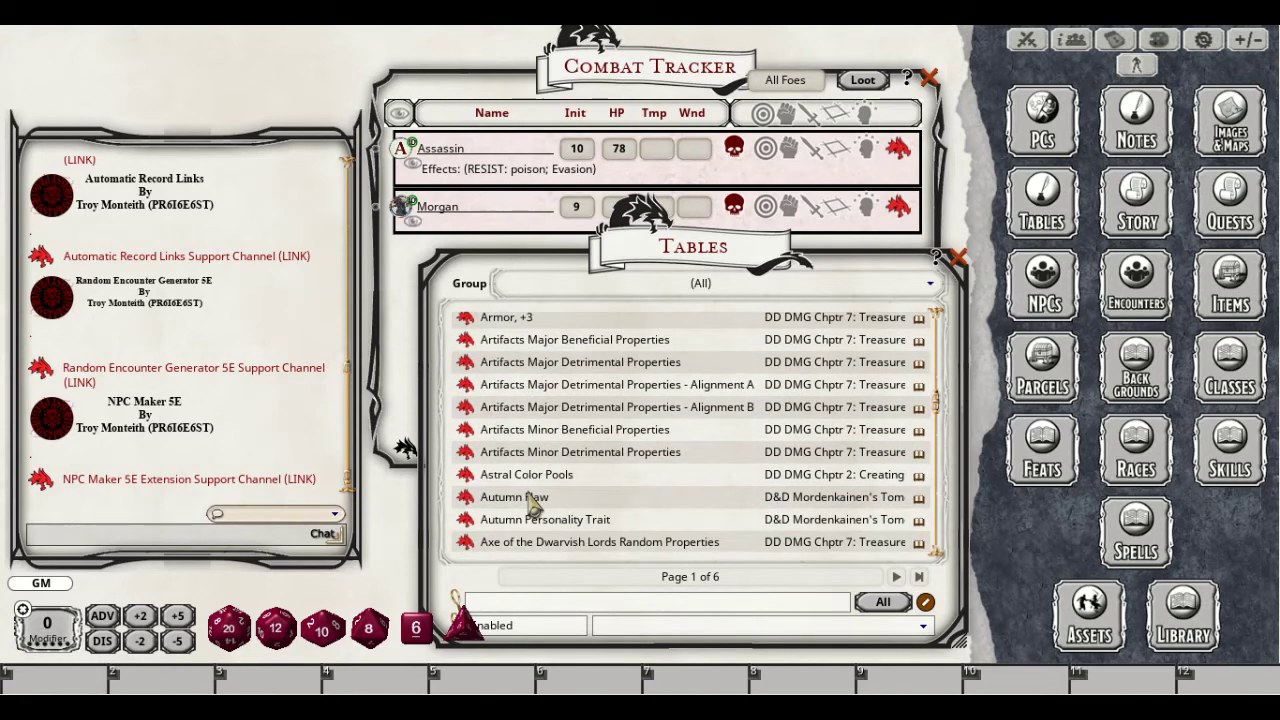
scroll(533, 505, "down", 8)
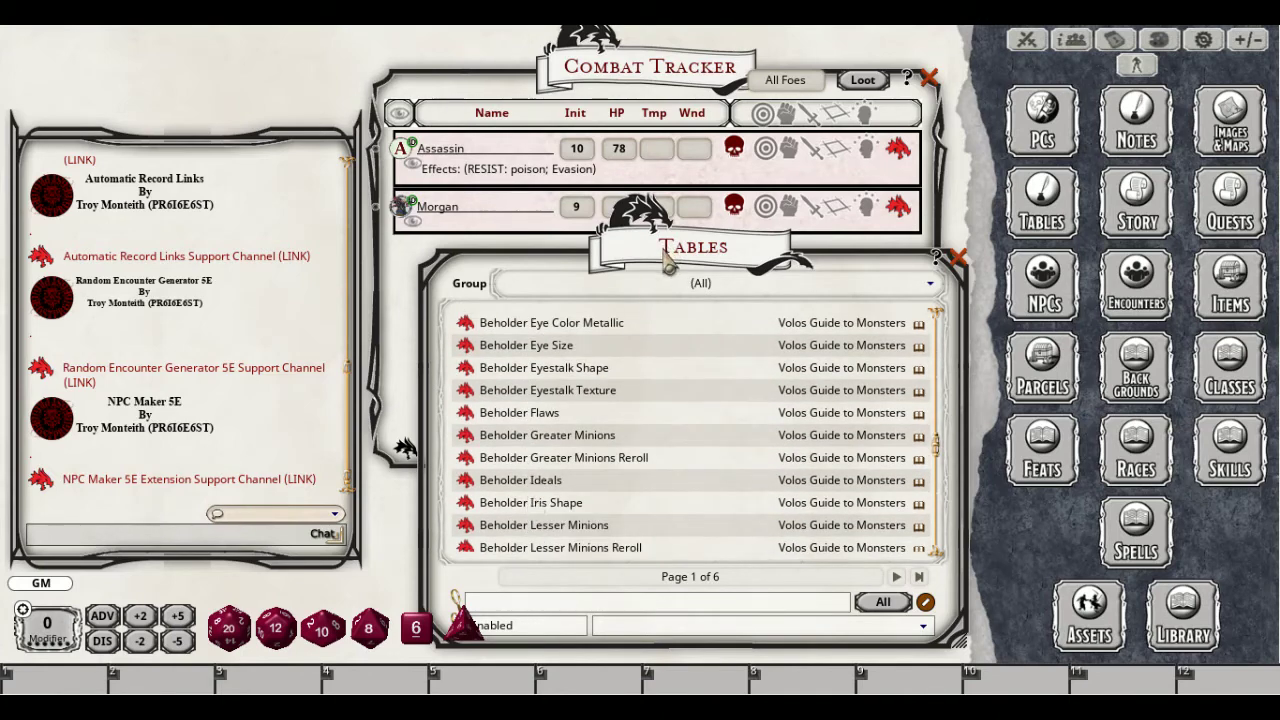
left_click_drag(675, 252, 648, 146)
scroll(617, 377, "down", 4)
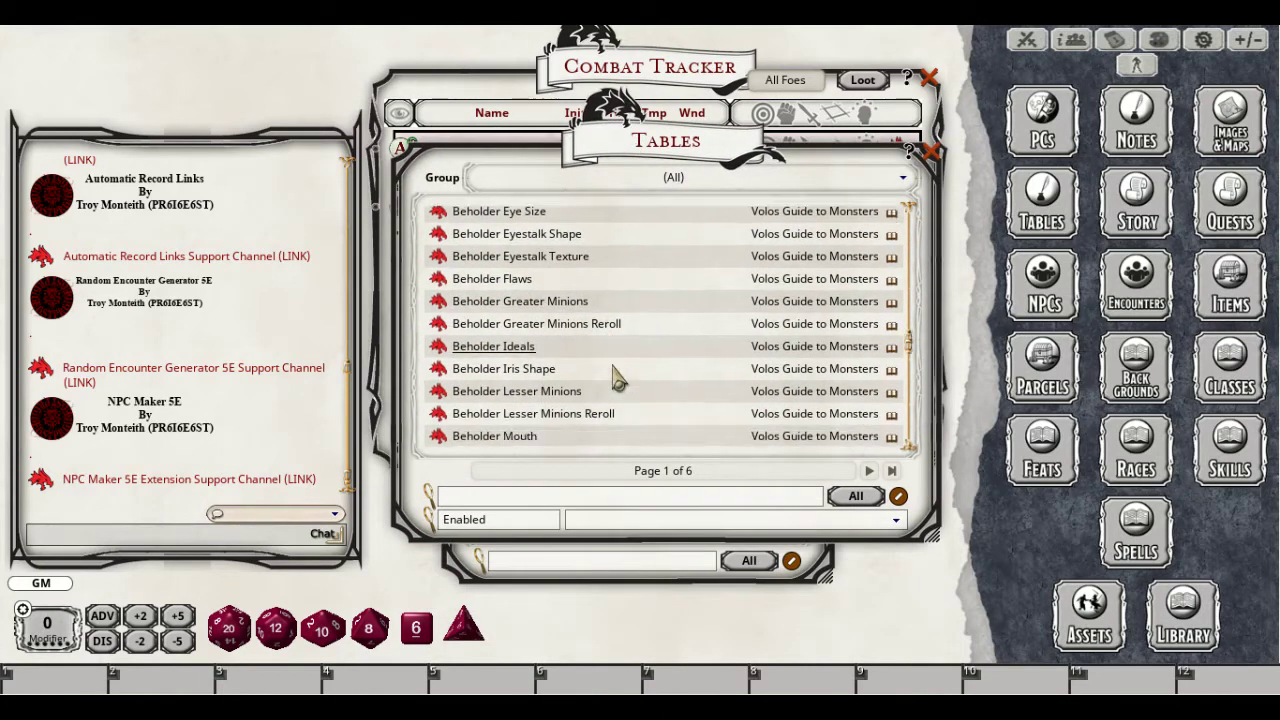
scroll(617, 377, "down", 6)
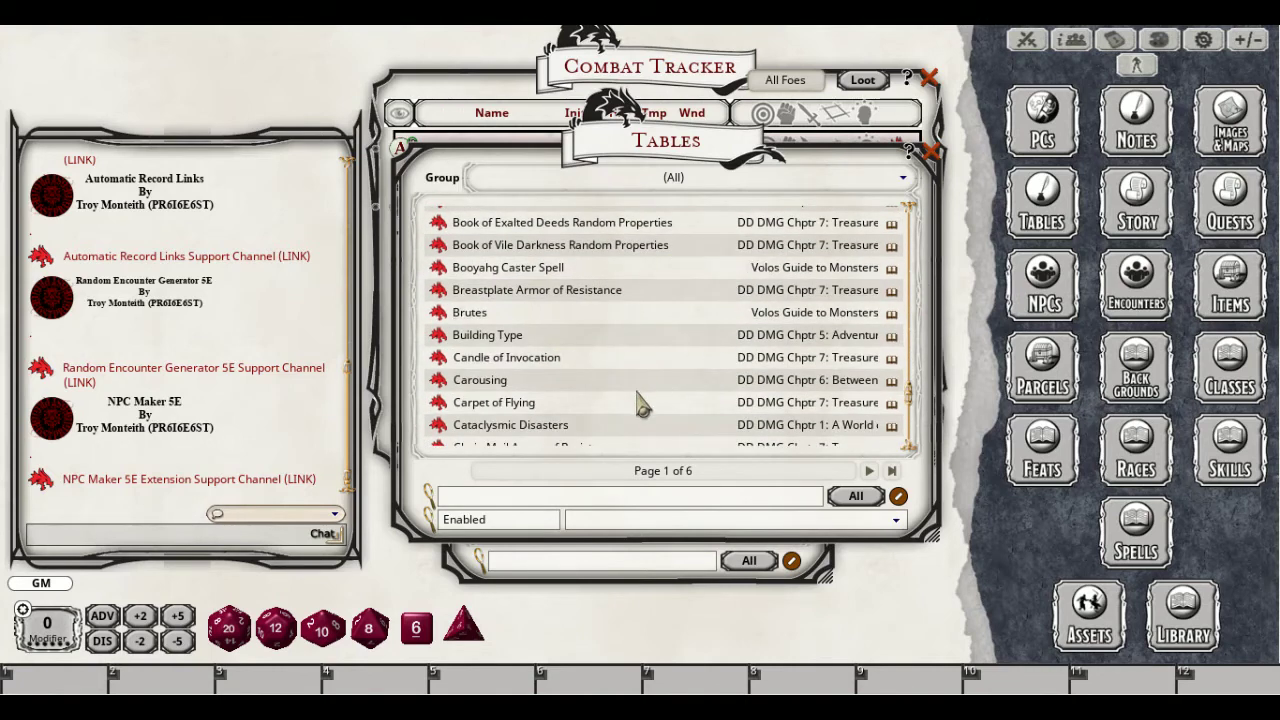
scroll(630, 405, "down", 2)
scroll(630, 405, "down", 1)
left_click(593, 500)
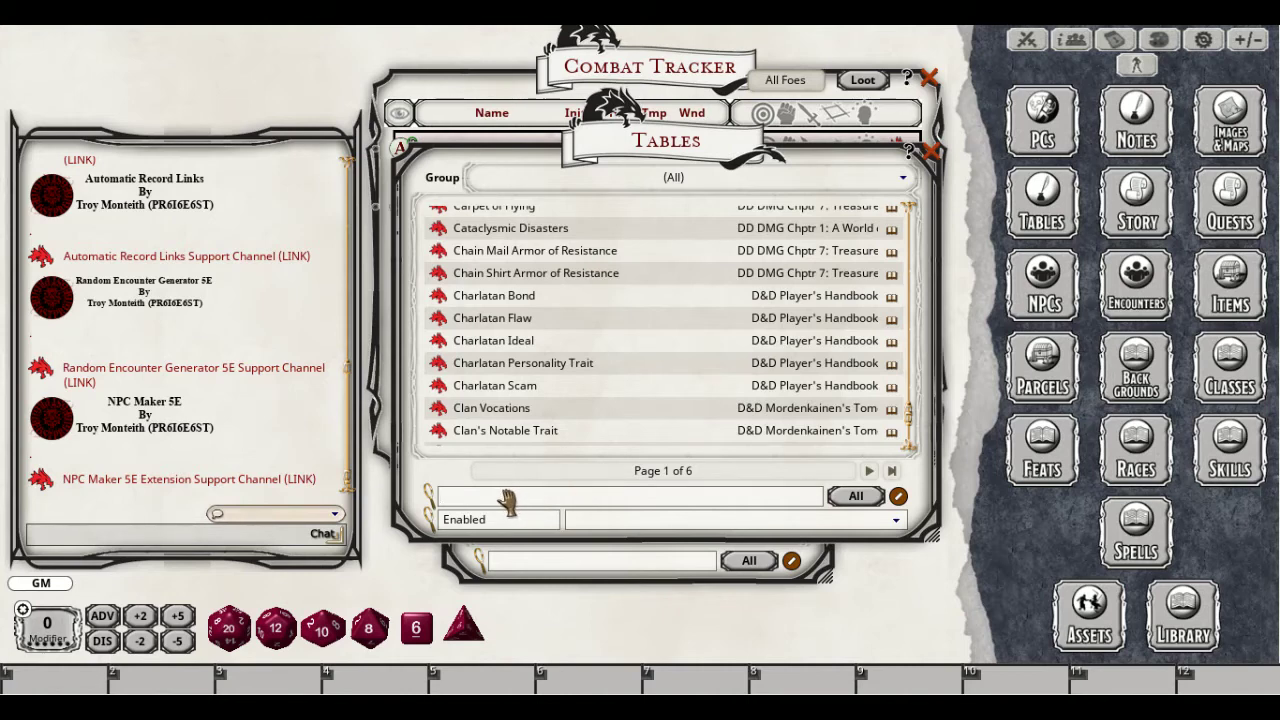
scroll(517, 432, "down", 3)
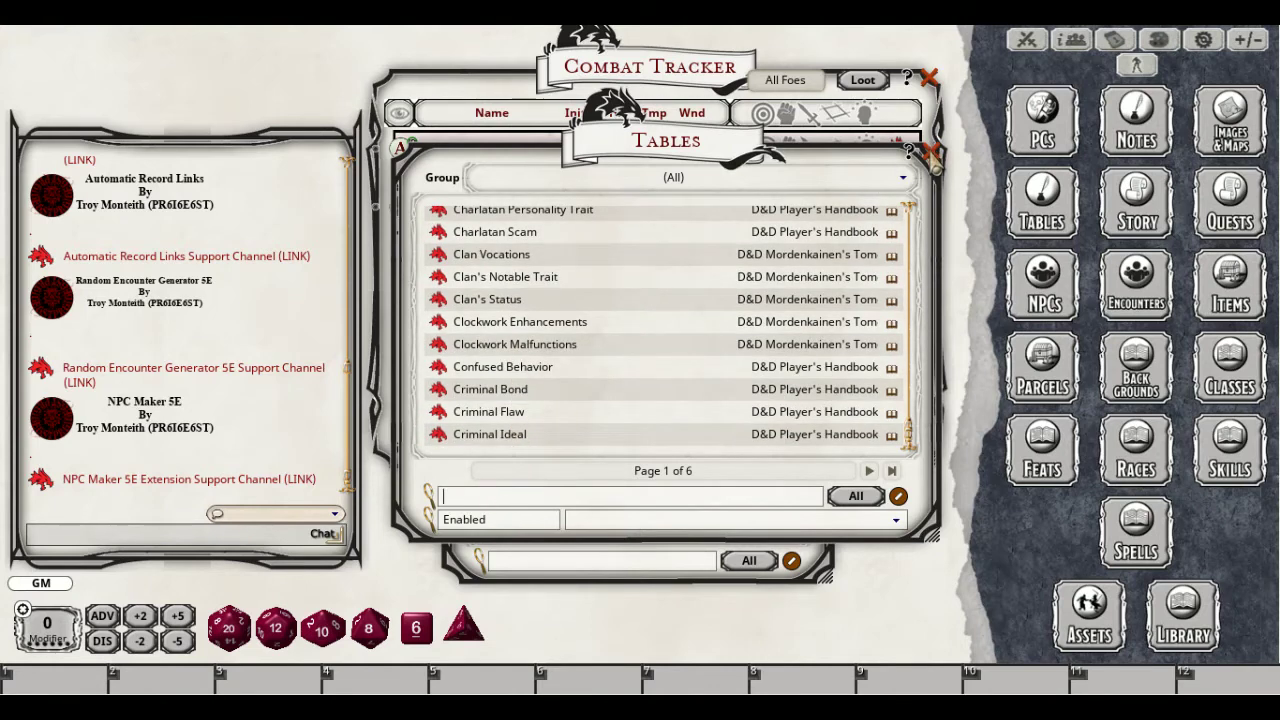
left_click(930, 151)
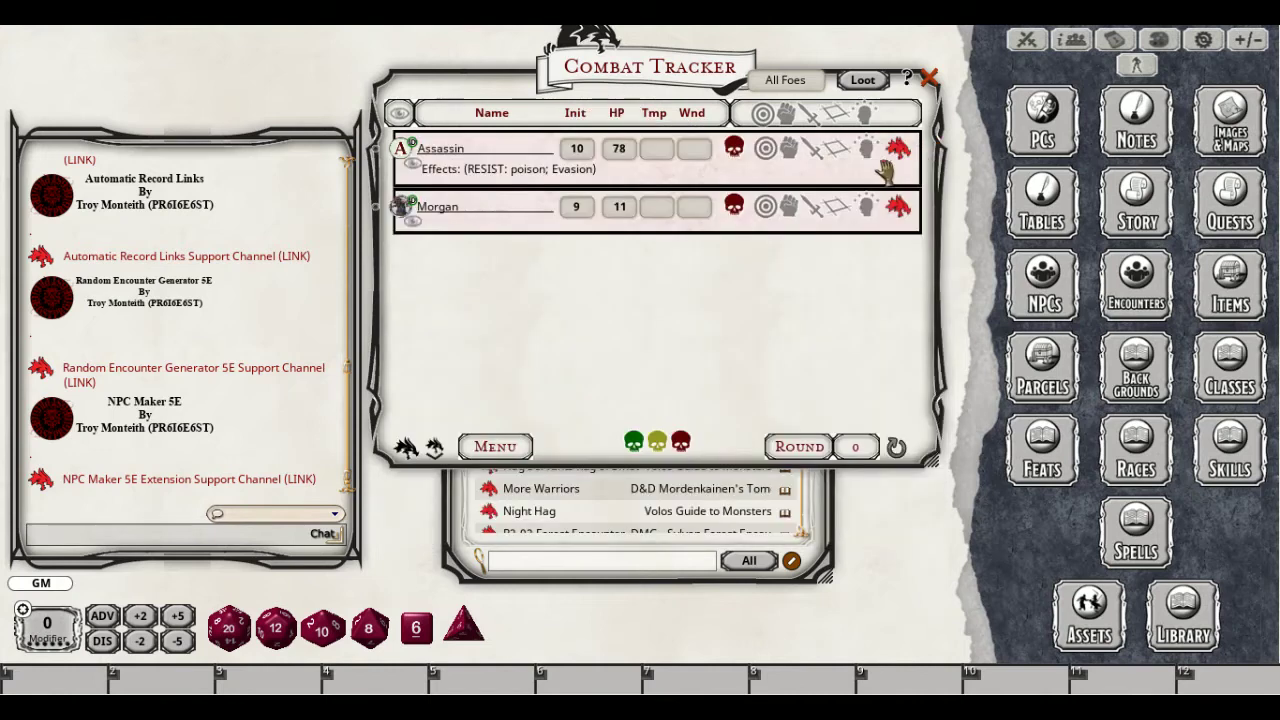
Close the Encounters list lying behind the Combat Tracker
left_click(455, 528)
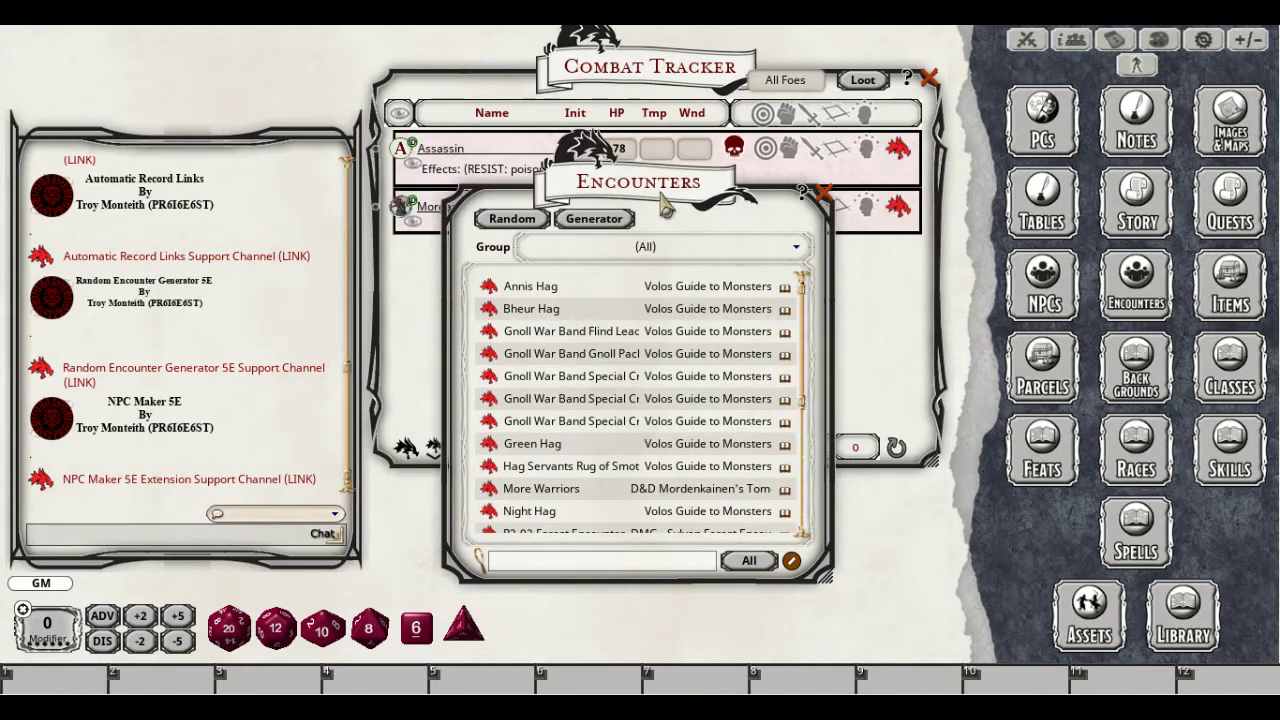
left_click(829, 200)
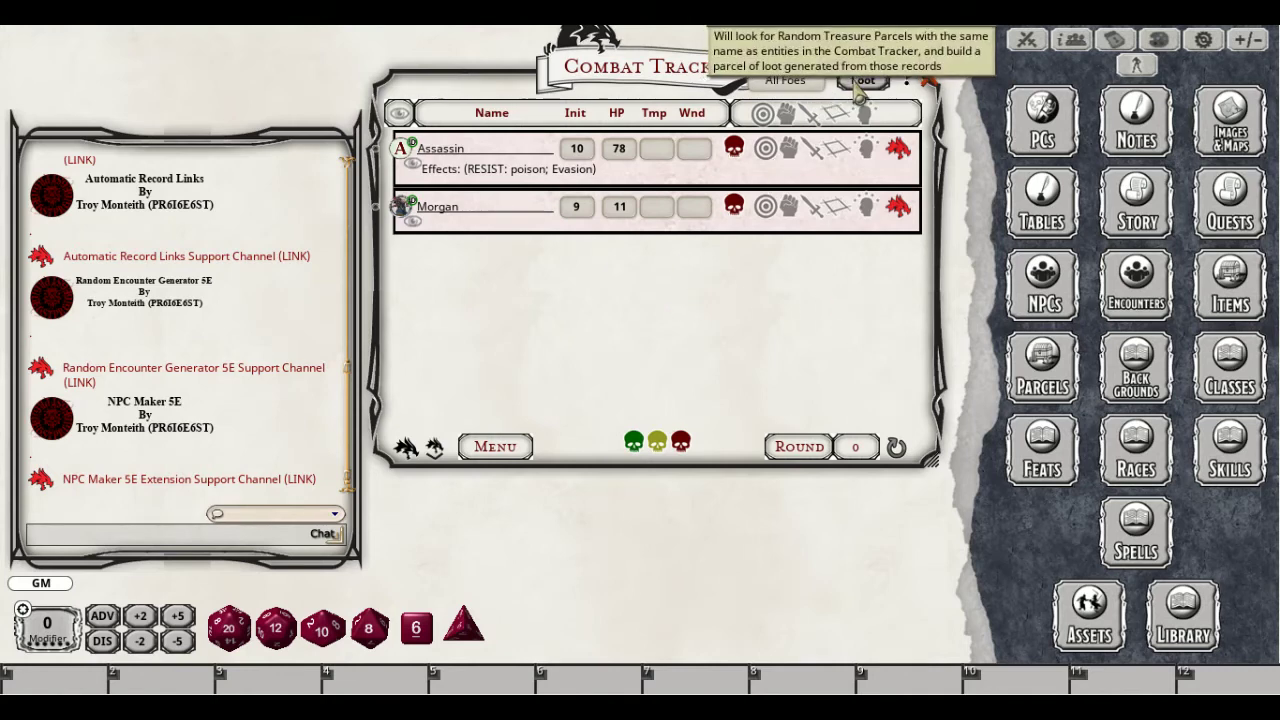
Open the Clan's Status table from the Tables list and add four conditions to it
left_click(1060, 222)
left_click(551, 302)
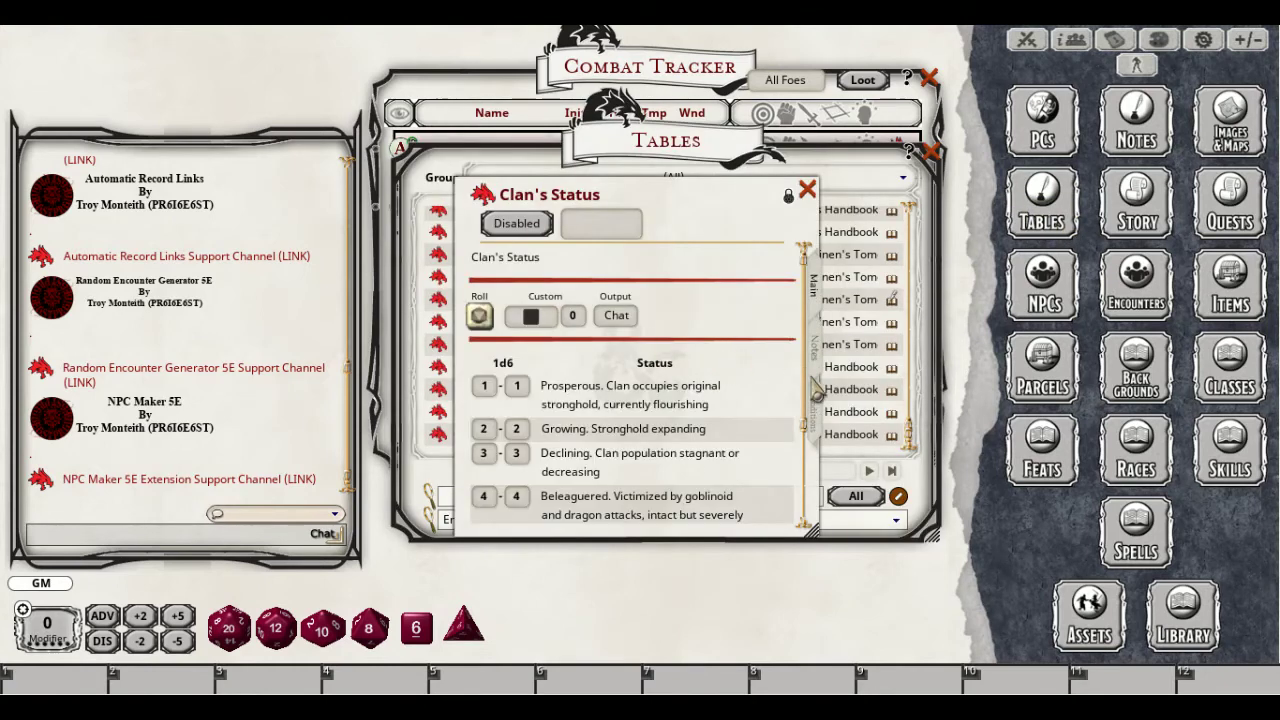
left_click(818, 410)
left_click(746, 264)
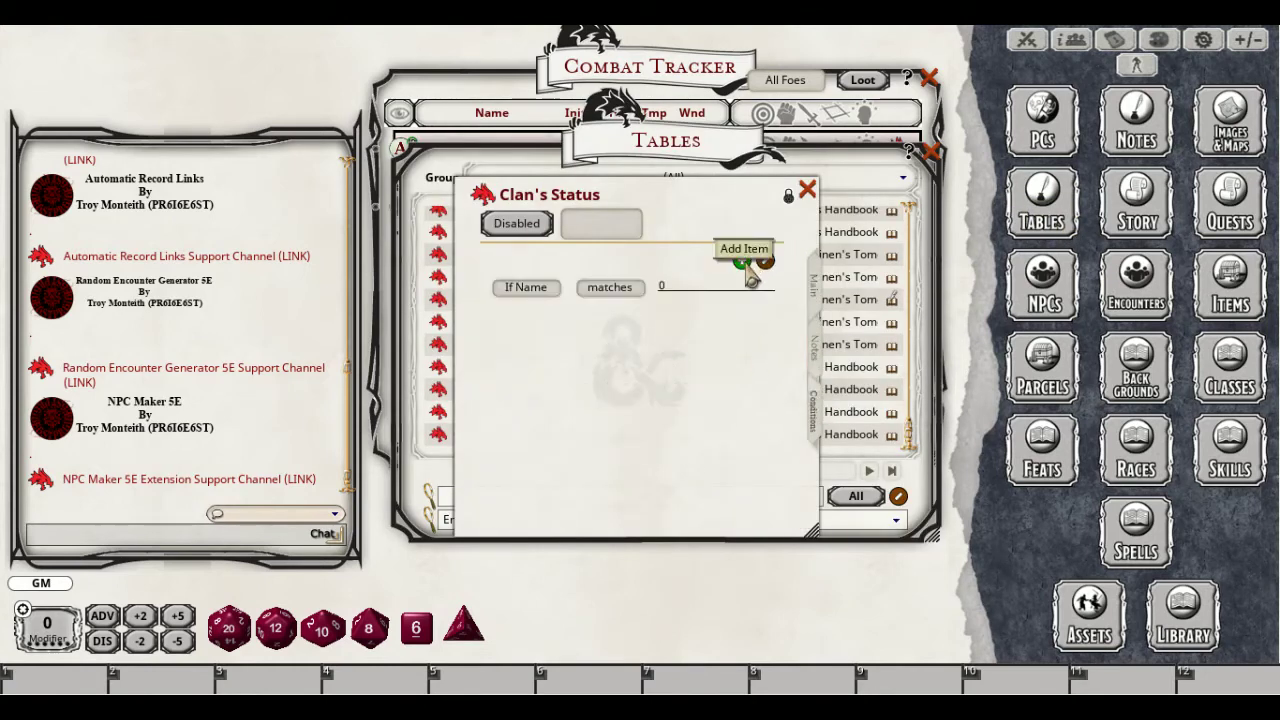
left_click(746, 264)
left_click(746, 266)
left_click(746, 266)
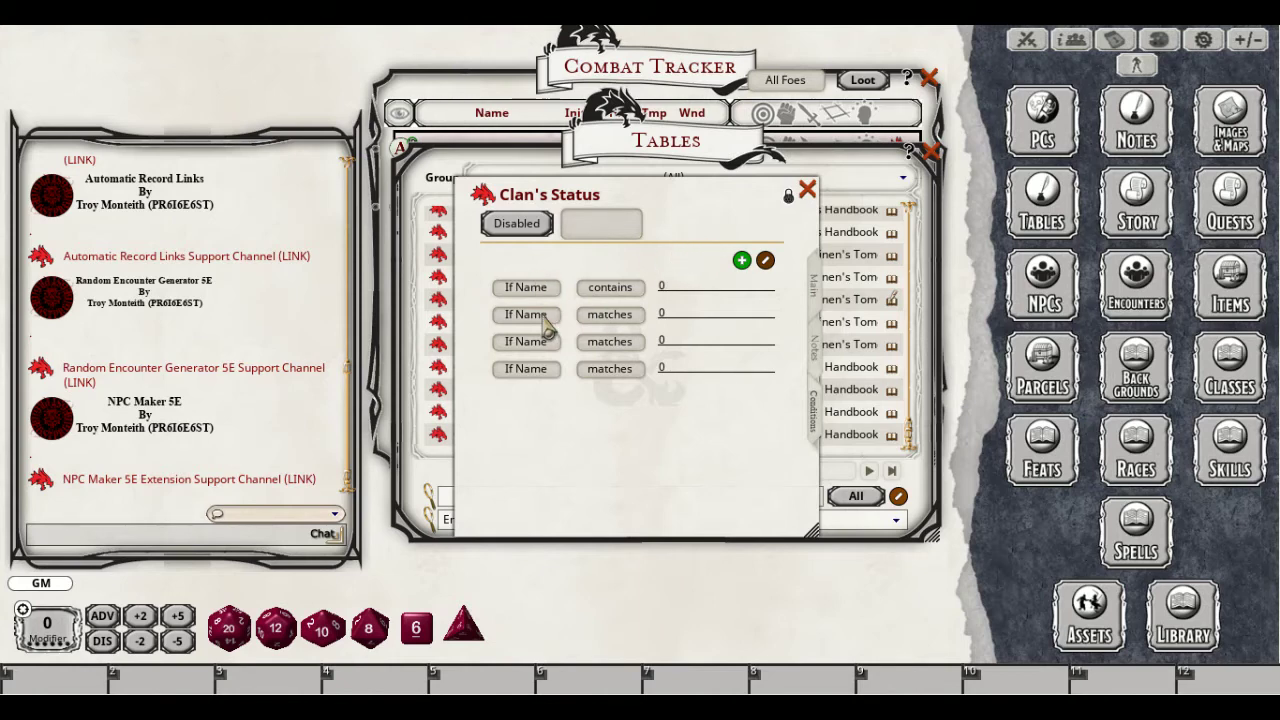
Set the second condition of the Clan's Status table to a Speed that is more than flying 20
left_click(615, 316)
left_click(615, 316)
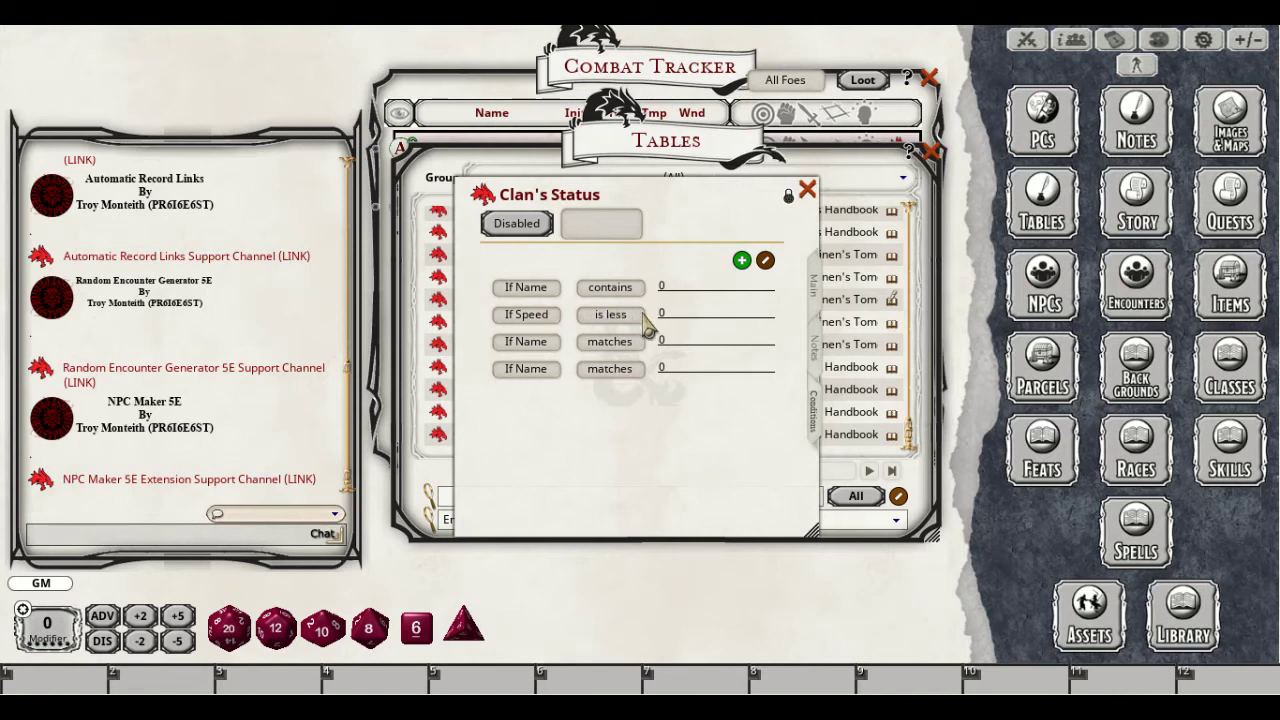
left_click(637, 318)
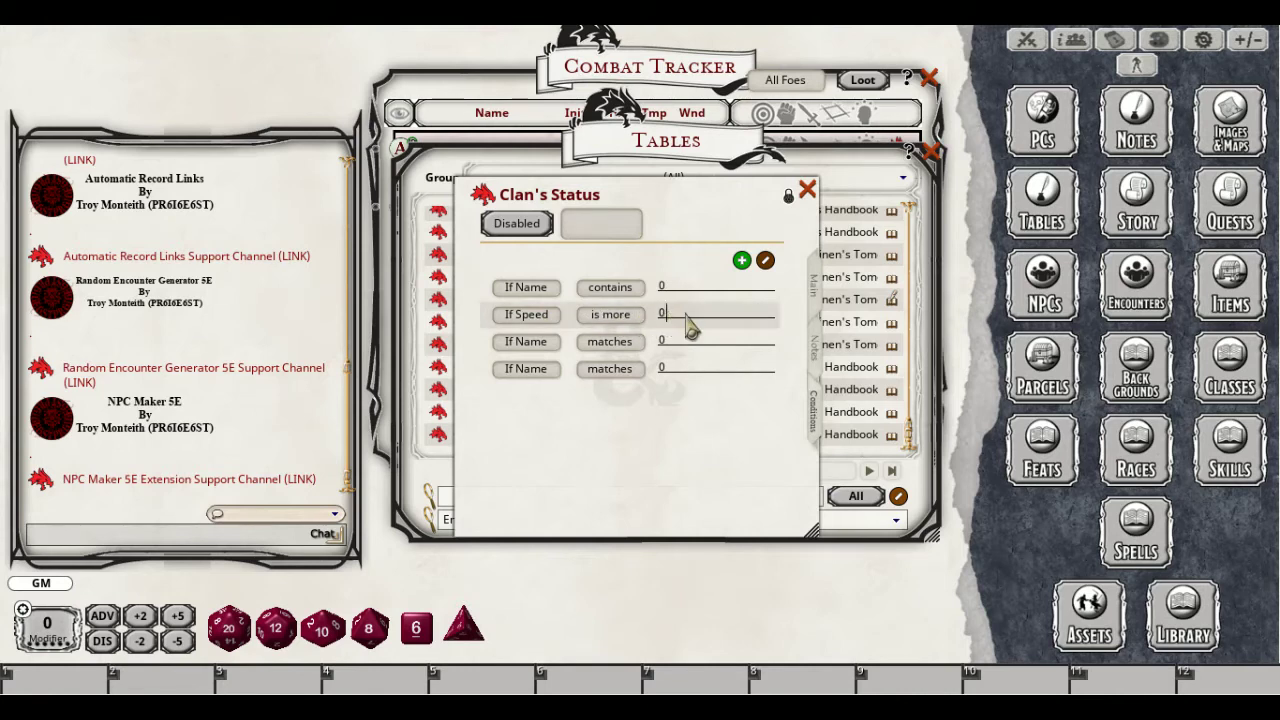
key("BackSpace")
type("flying 20")
left_click(693, 340)
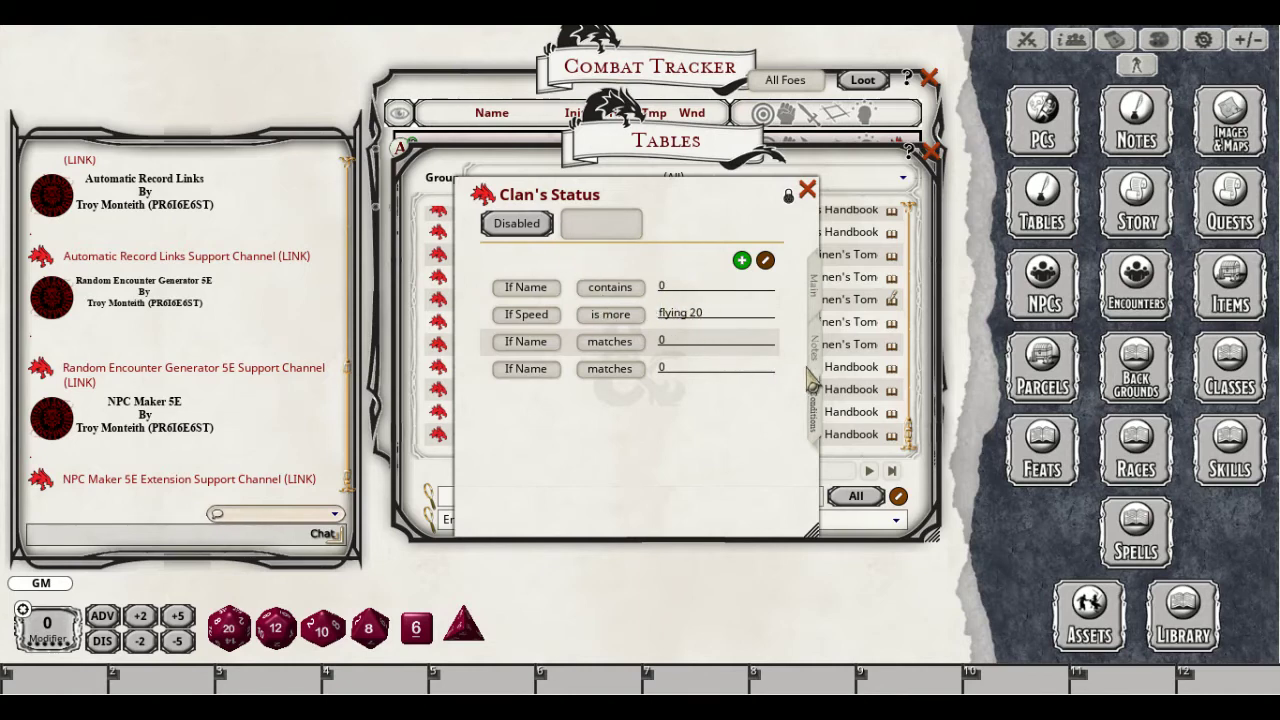
Clear the Speed condition's value and delete all four conditions from the Clan's Status table
double_click(714, 316)
key("BackSpace")
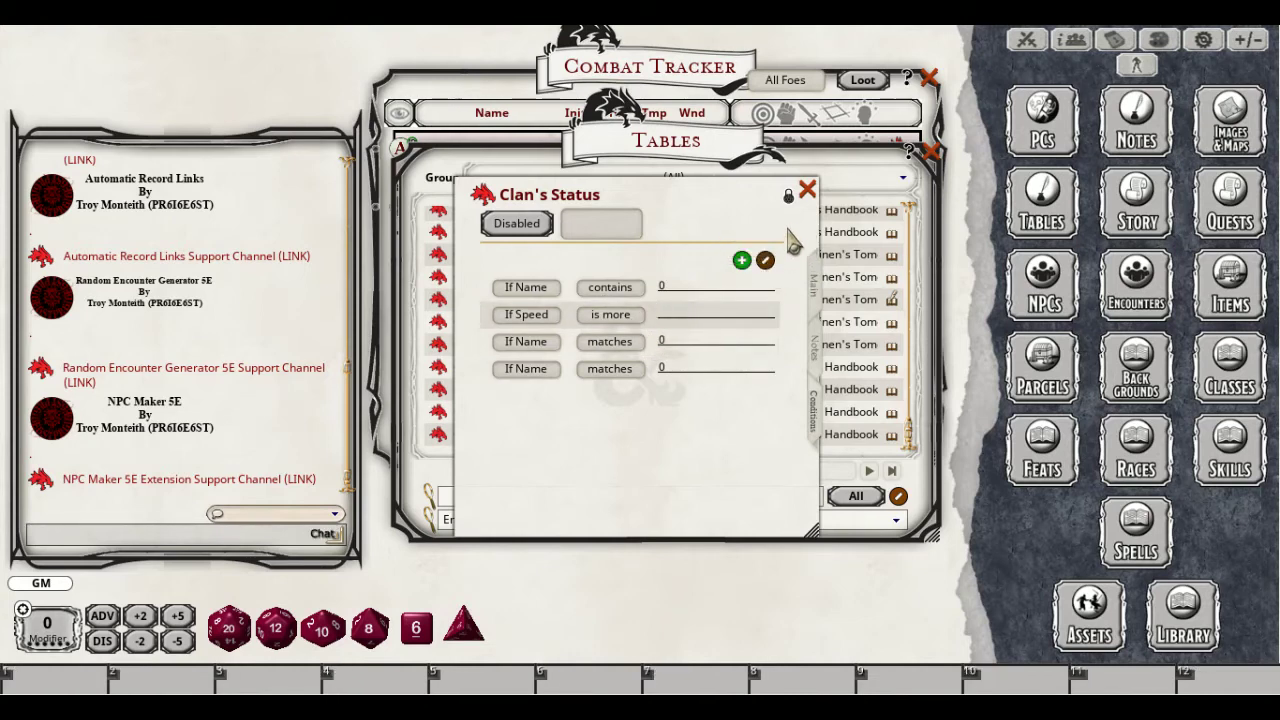
left_click(765, 261)
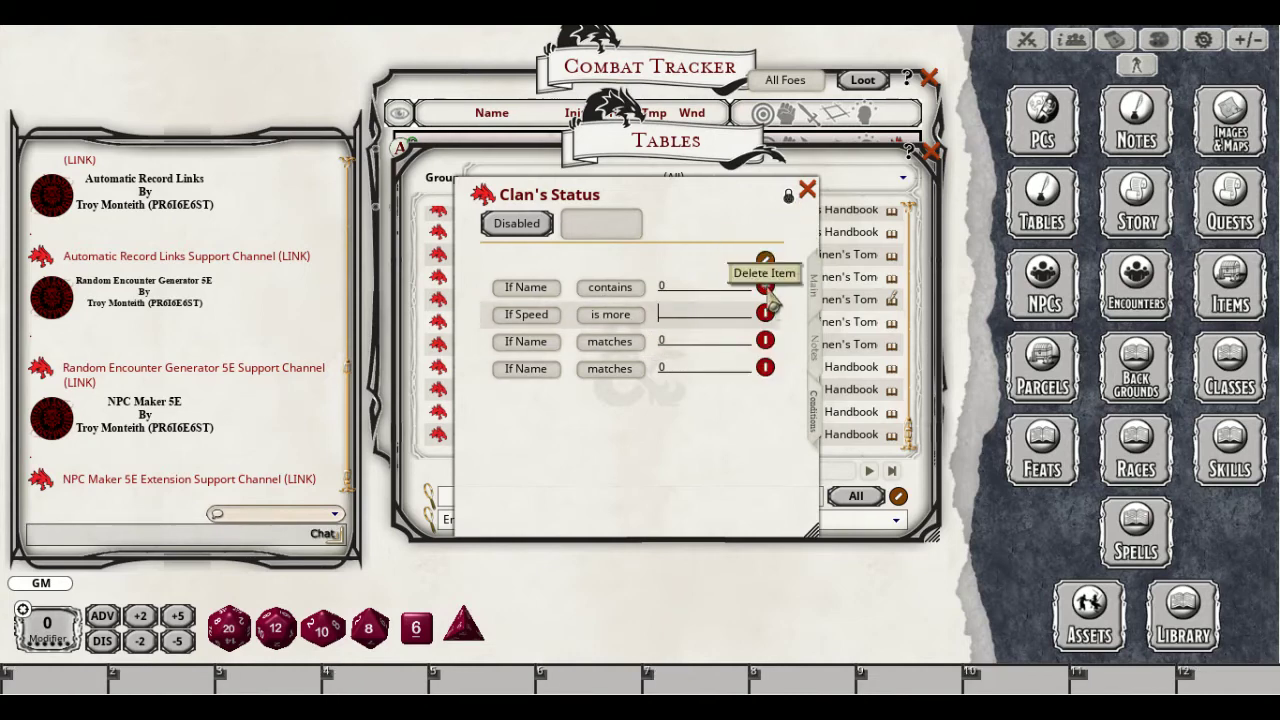
left_click(767, 290)
left_click(767, 290)
left_click(767, 290)
left_click(767, 290)
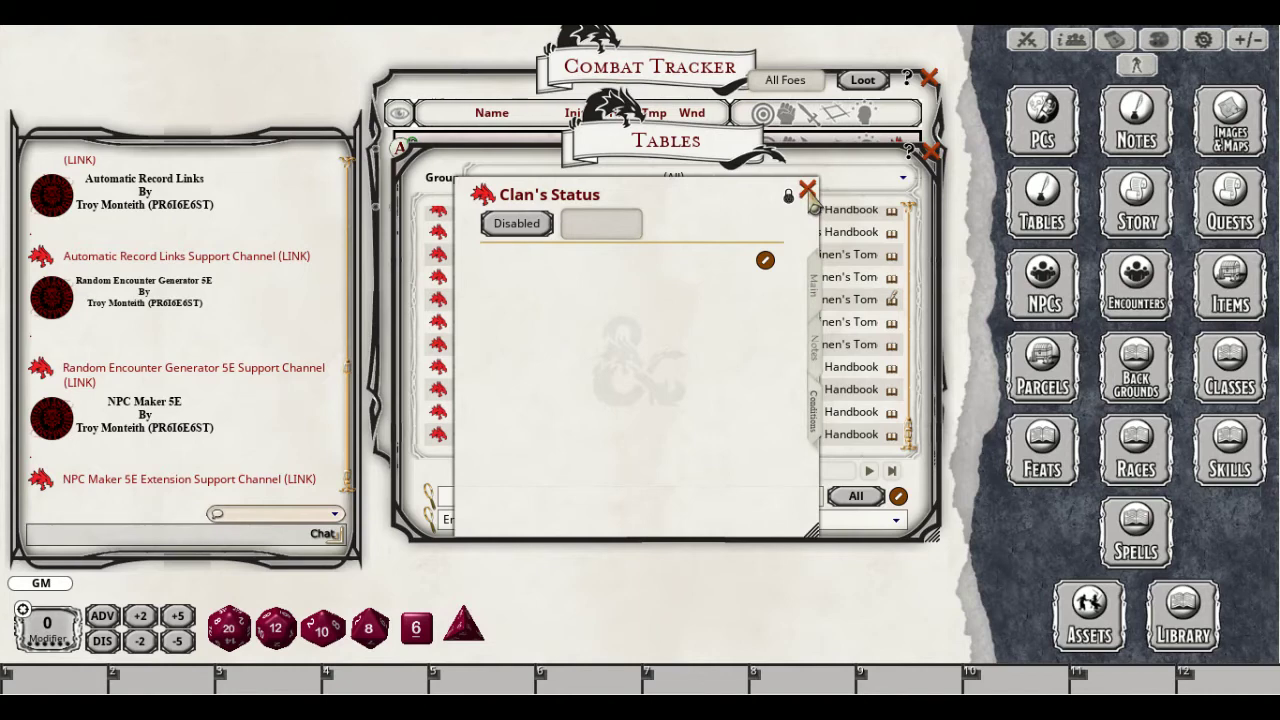
Move the Clan's Status table aside, review its main and conditions pages, and close it
left_click_drag(736, 249, 823, 495)
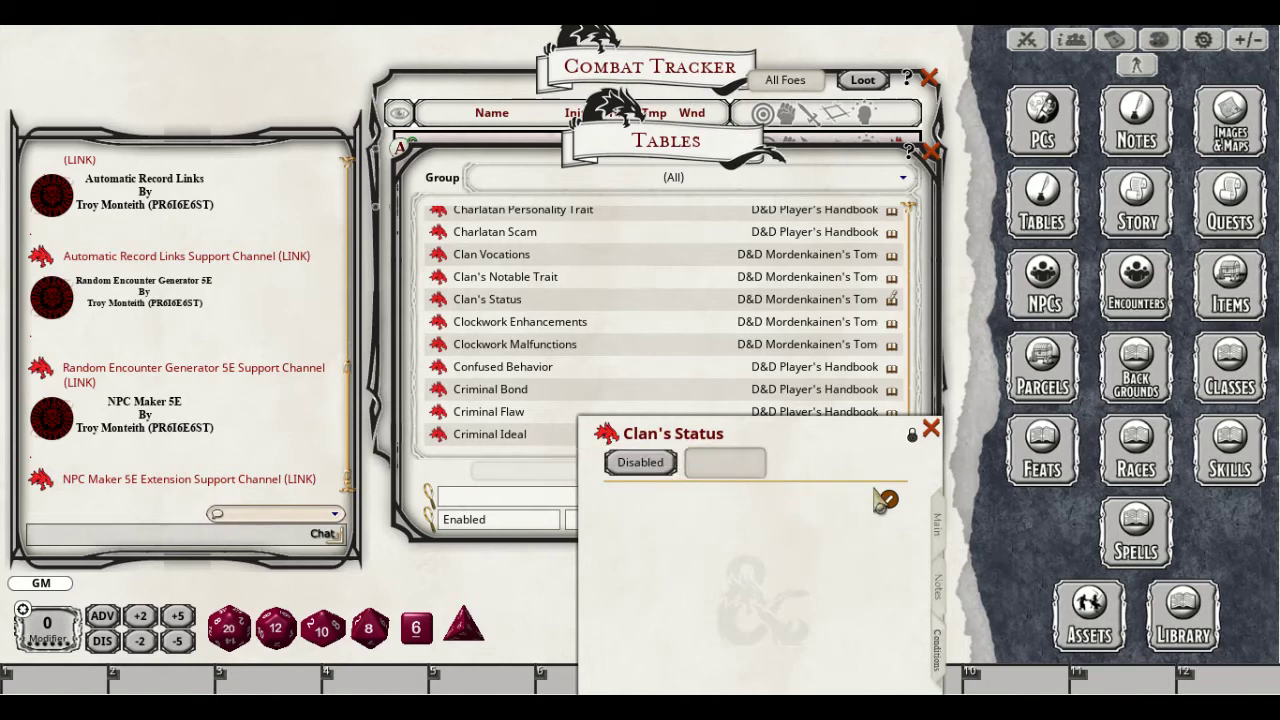
left_click_drag(840, 503, 465, 265)
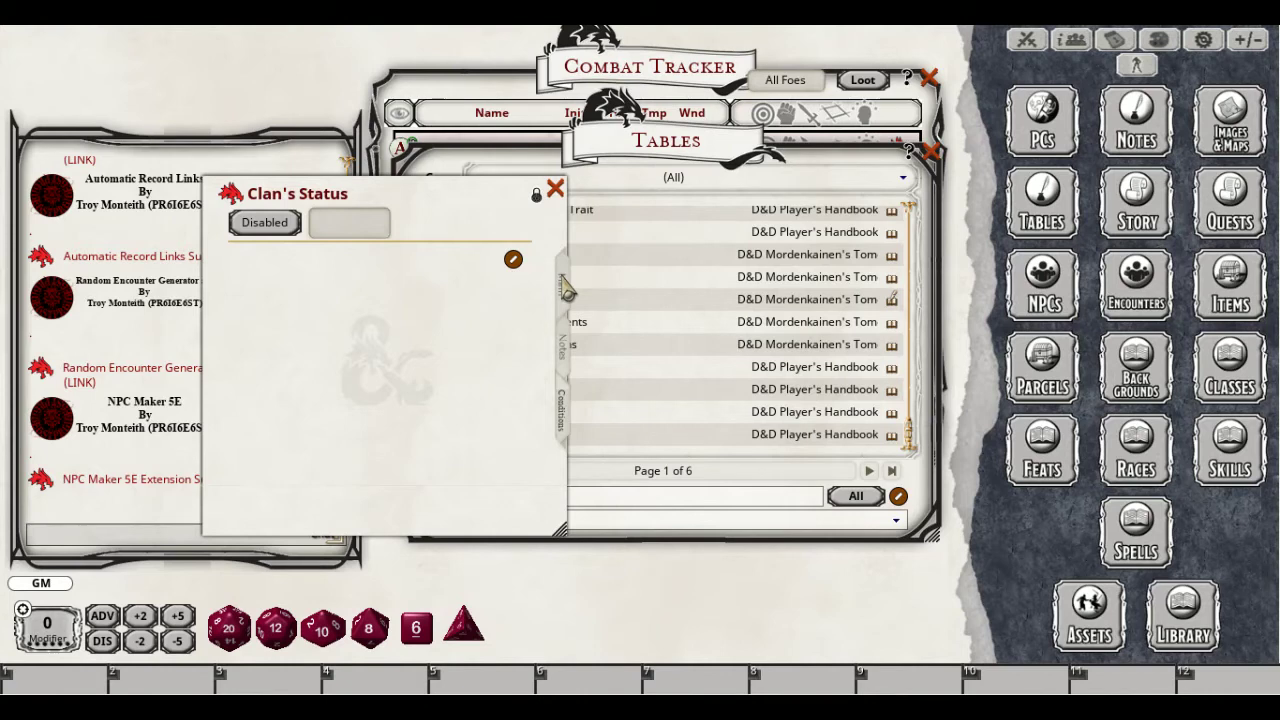
left_click(566, 287)
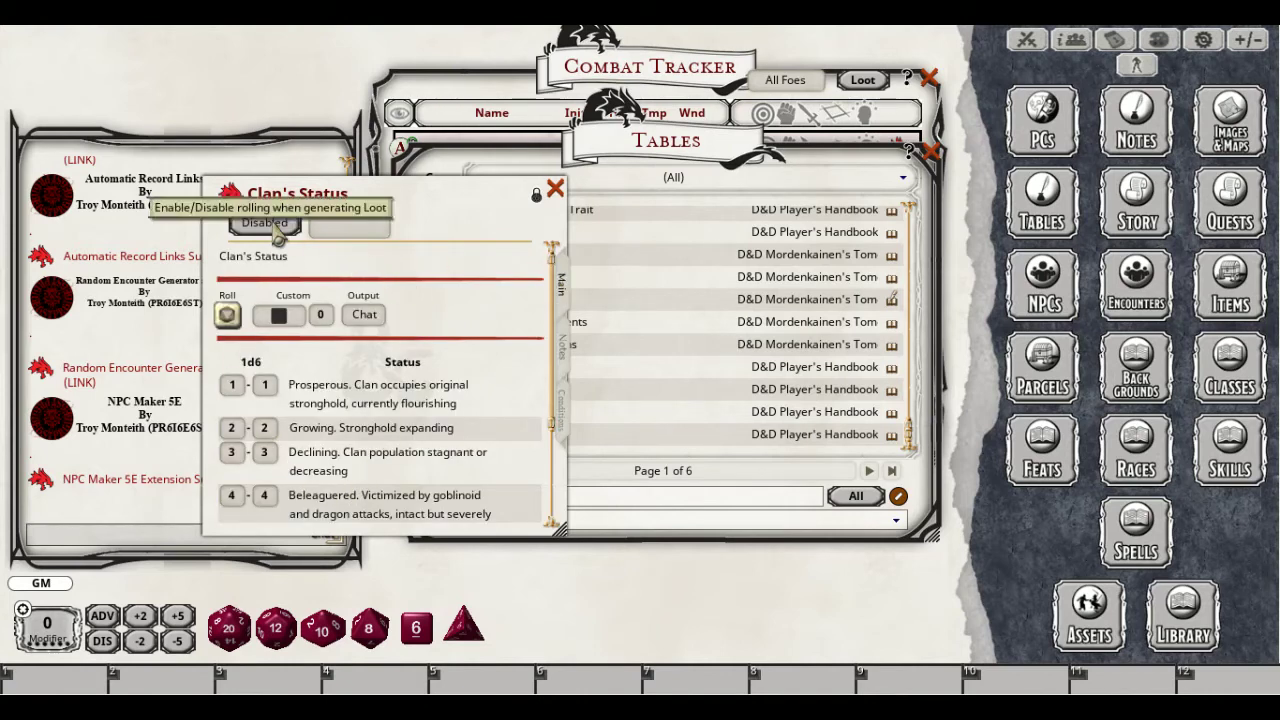
left_click(566, 413)
left_click(562, 287)
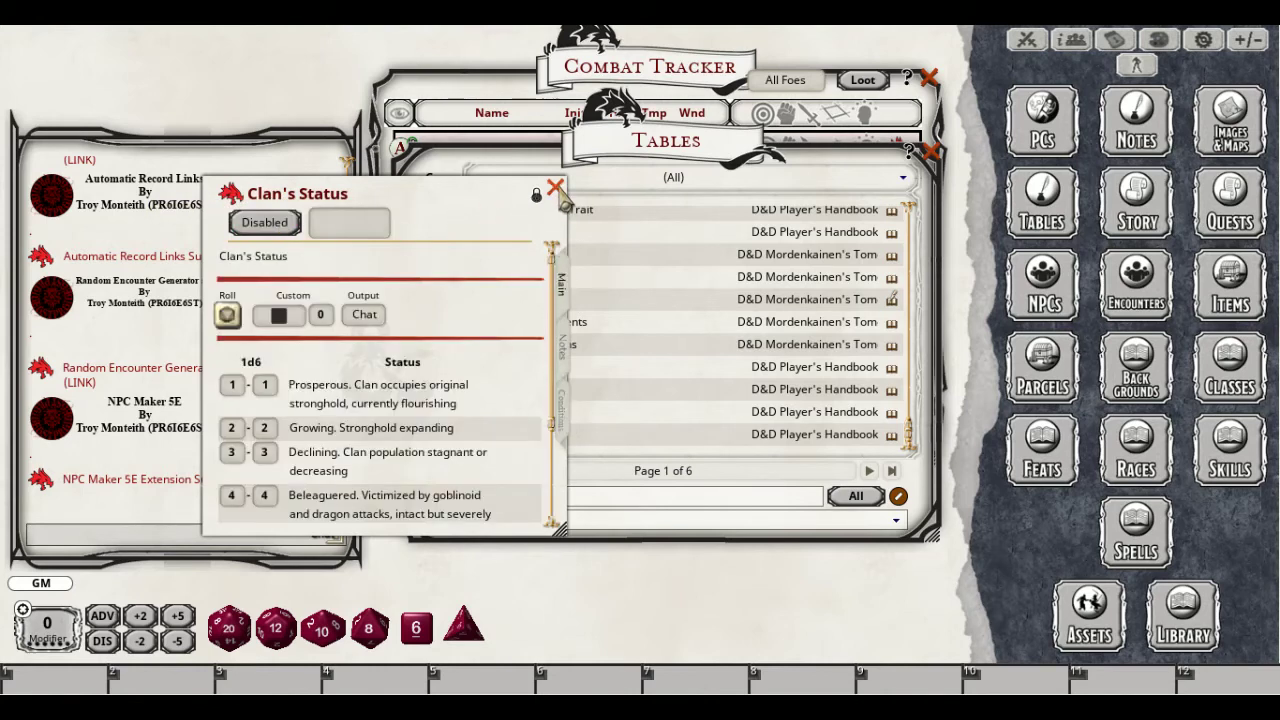
left_click(555, 188)
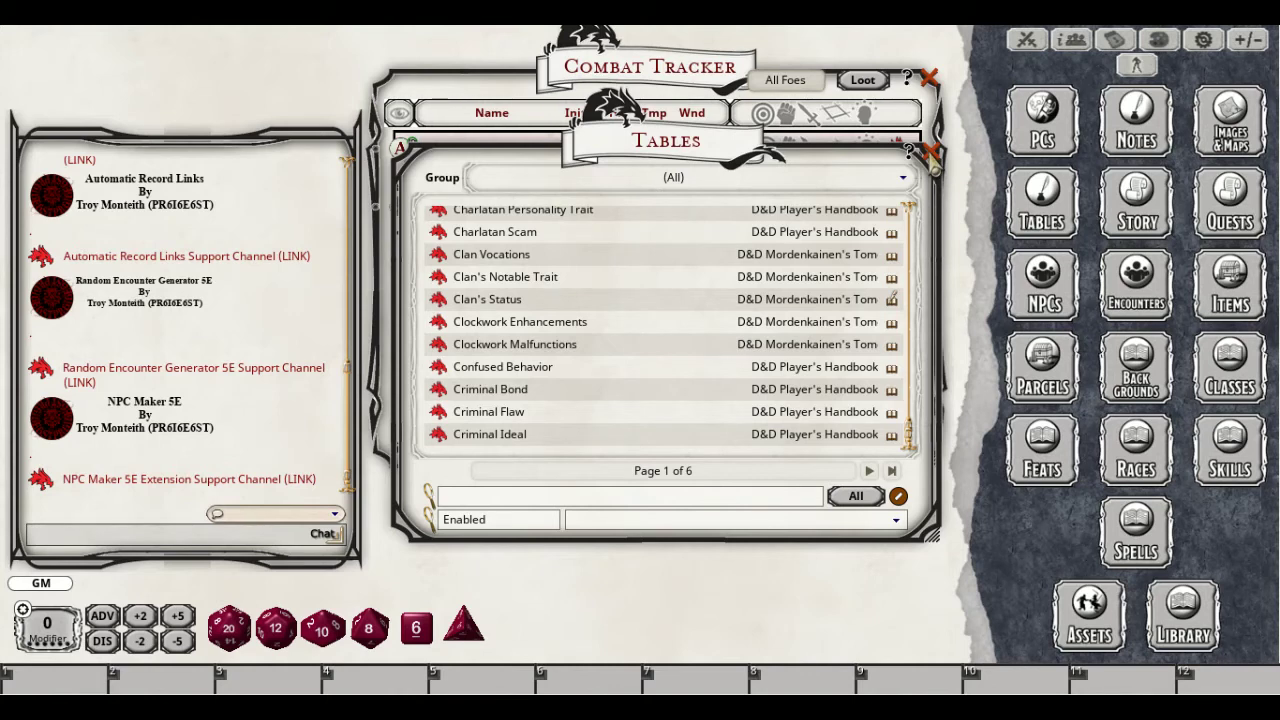
Search the Tables list for "treasure" and open the Treasure Hoard: Challenge 11-16 table
left_click(507, 497)
type("treasure")
key("Return")
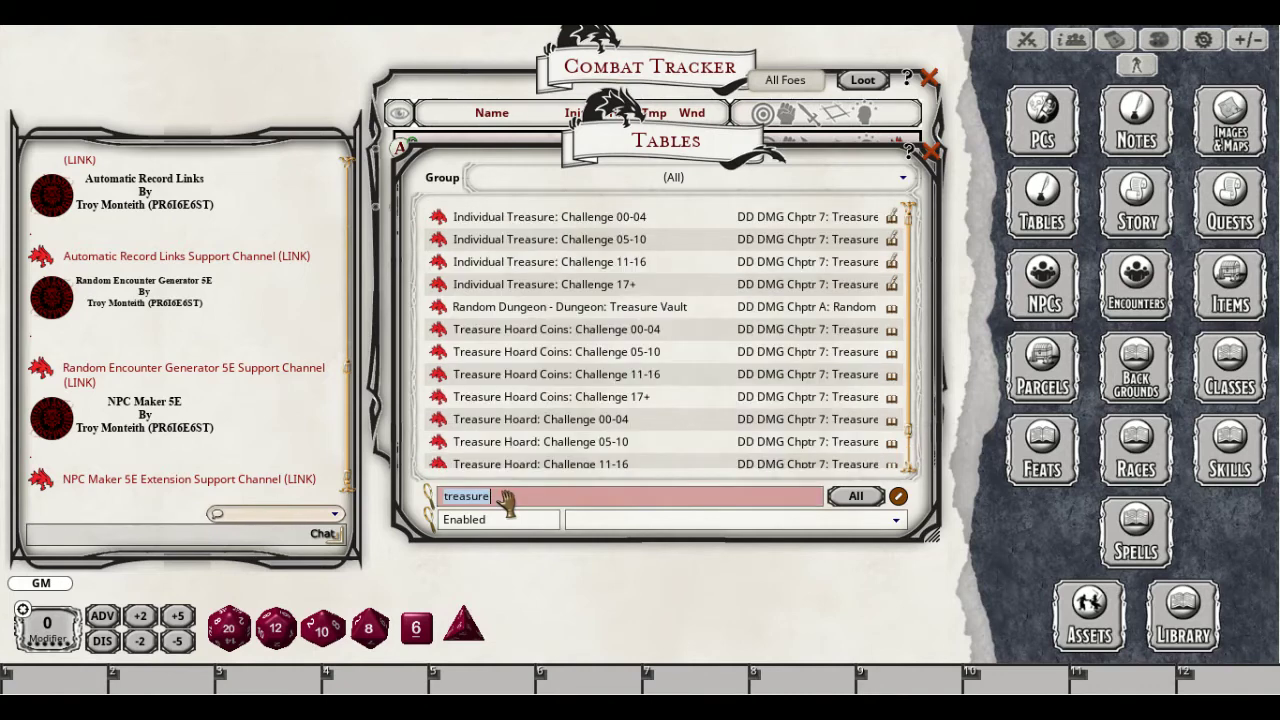
scroll(560, 420, "down", 1)
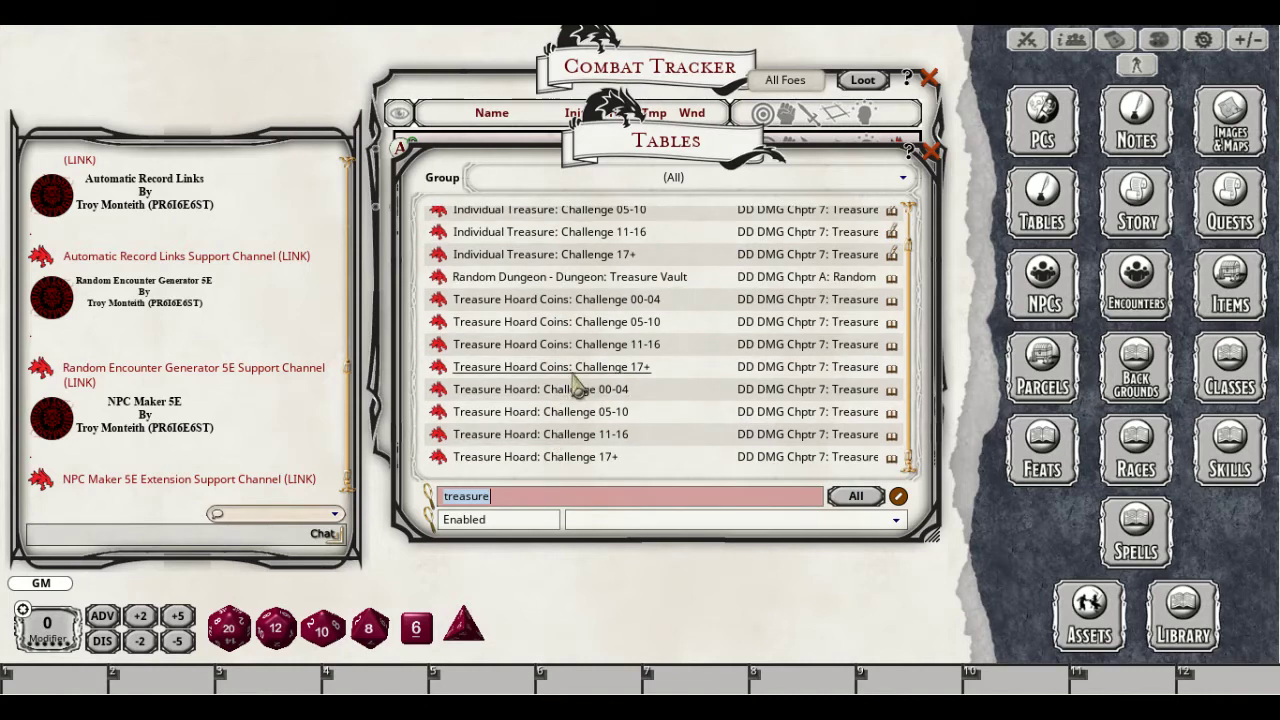
left_click(568, 436)
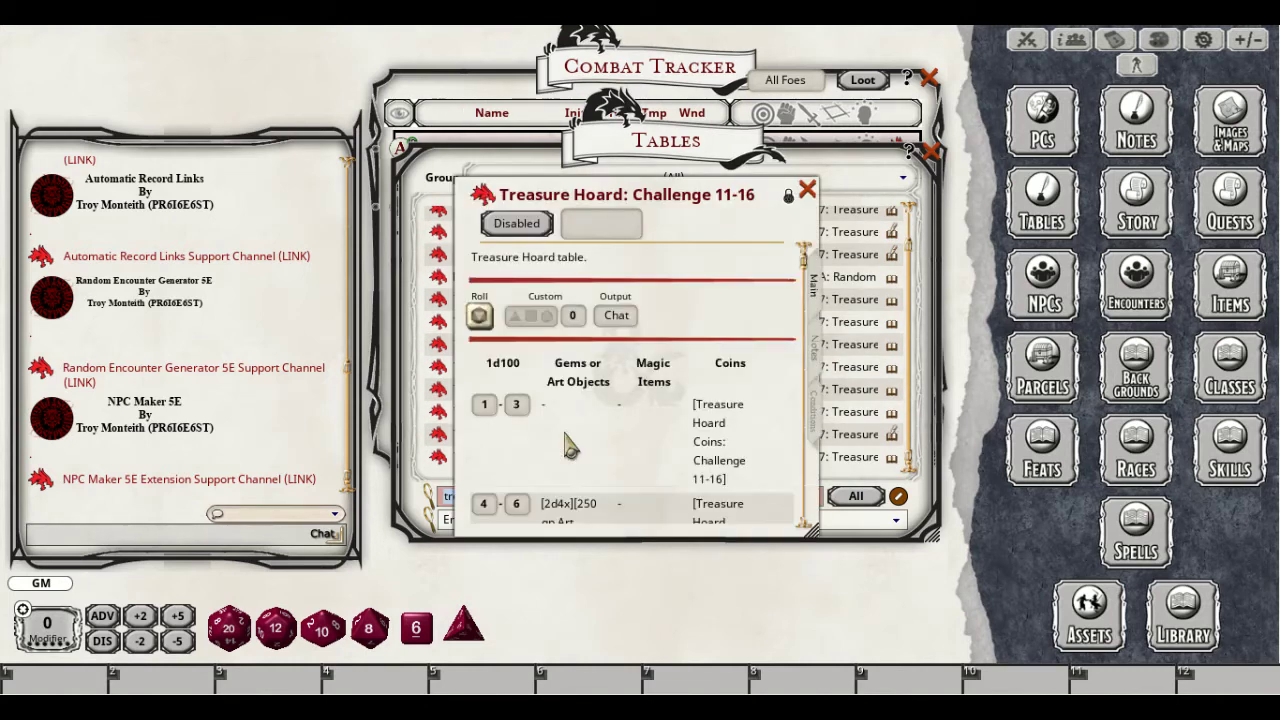
Examine the gems or art objects, magic items and coins entries of the hoard table, and close it along with the Tables list
scroll(612, 443, "down", 3)
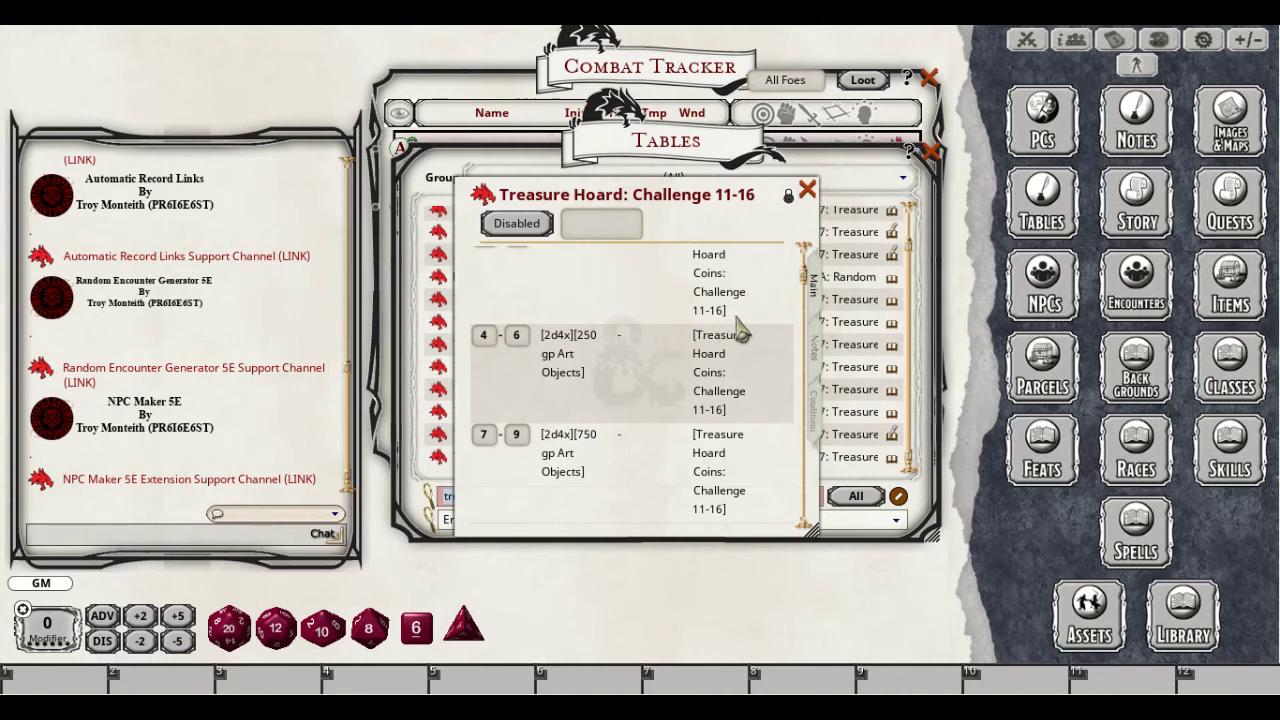
scroll(614, 370, "up", 3)
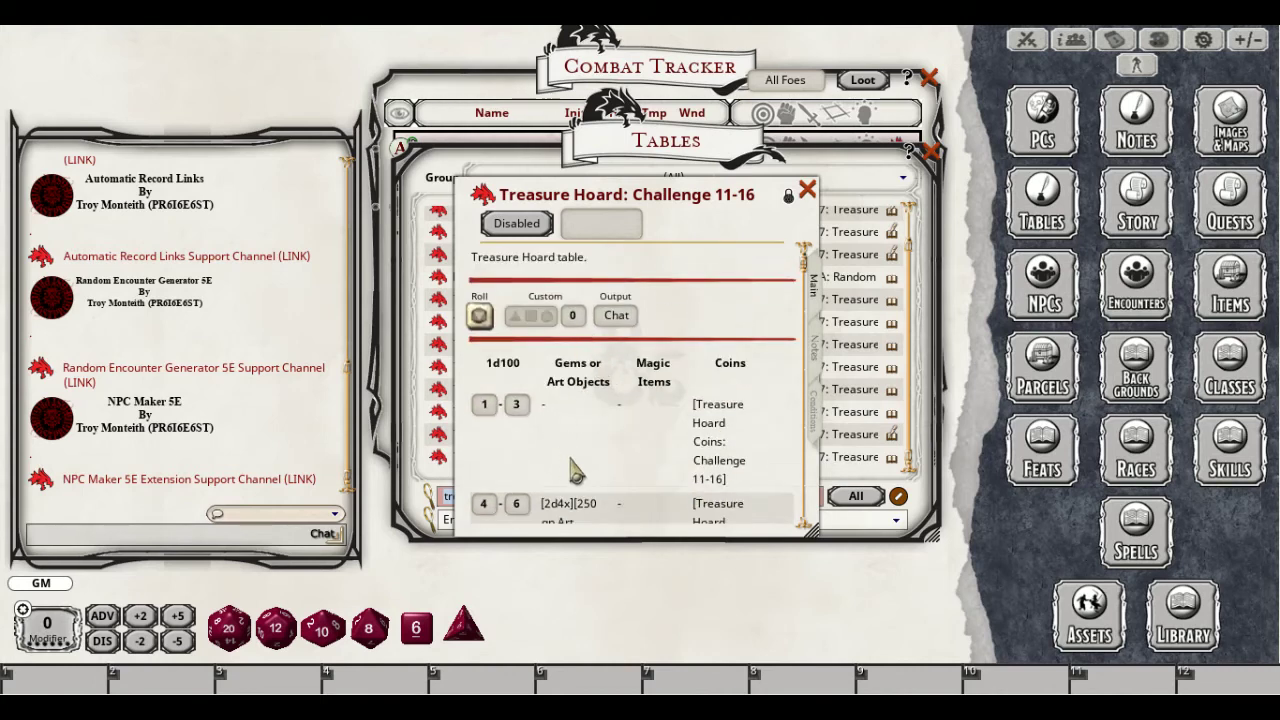
scroll(581, 452, "down", 2)
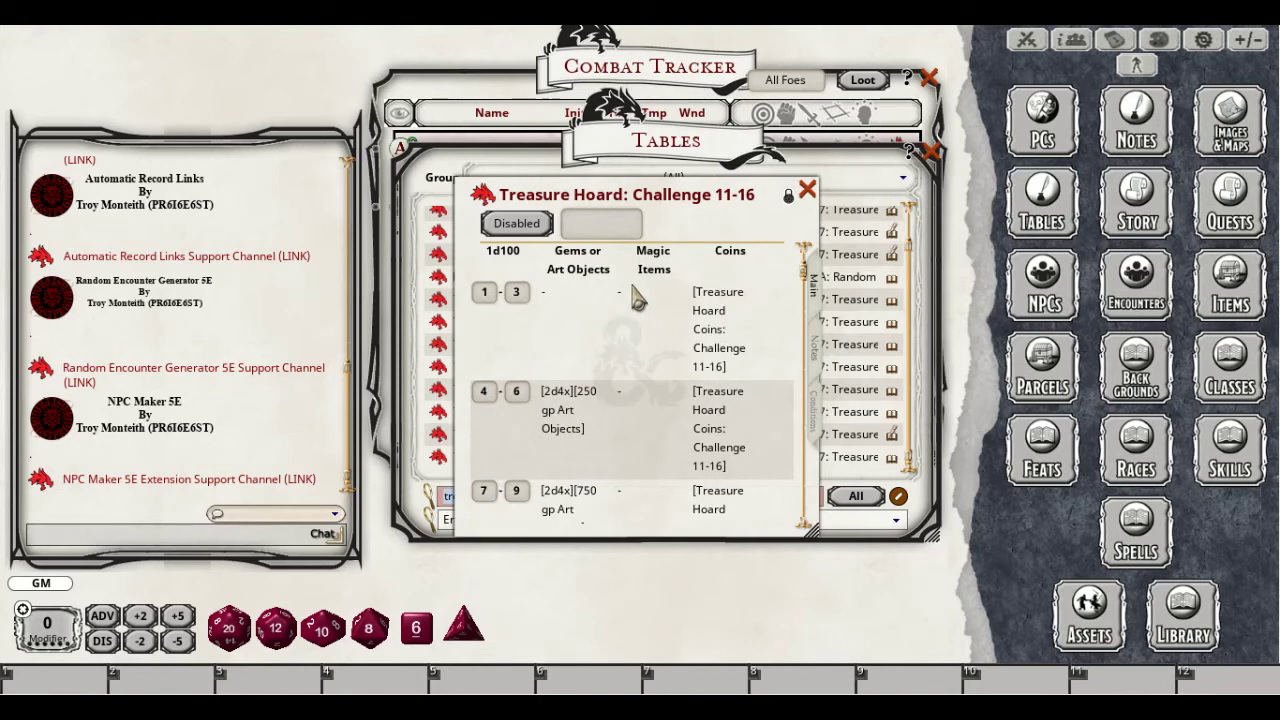
scroll(715, 365, "down", 2)
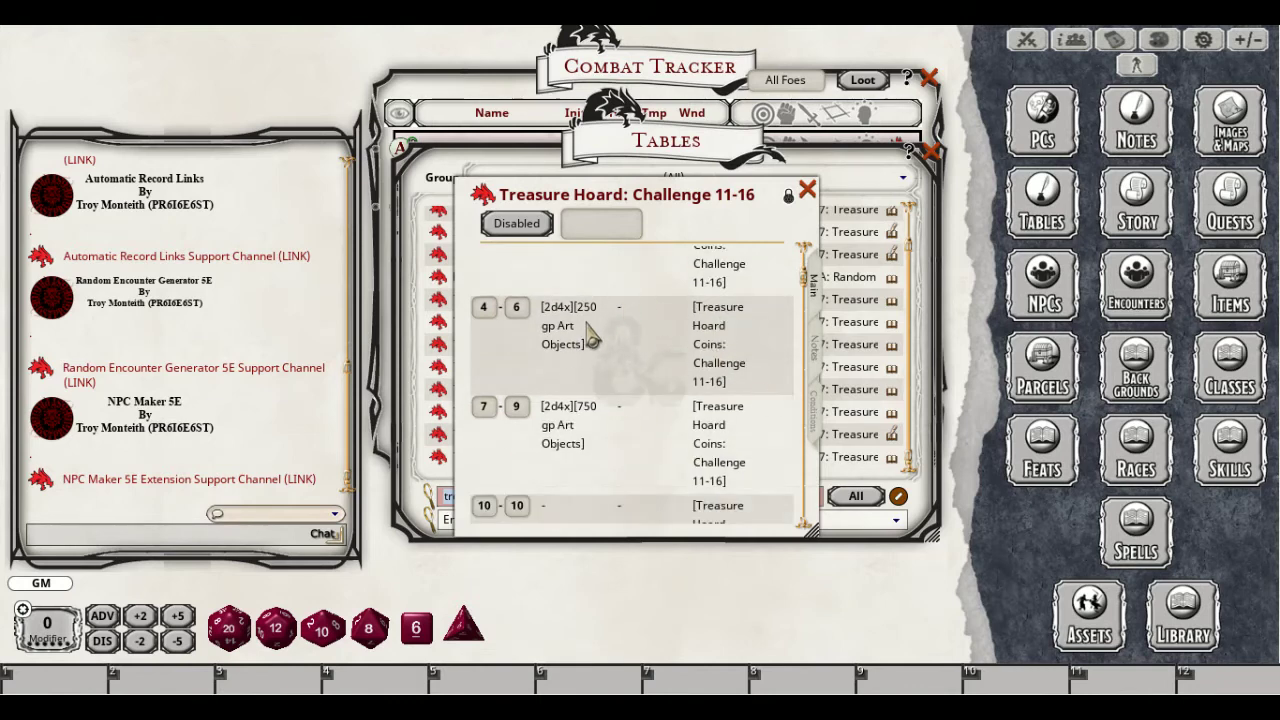
scroll(707, 372, "down", 6)
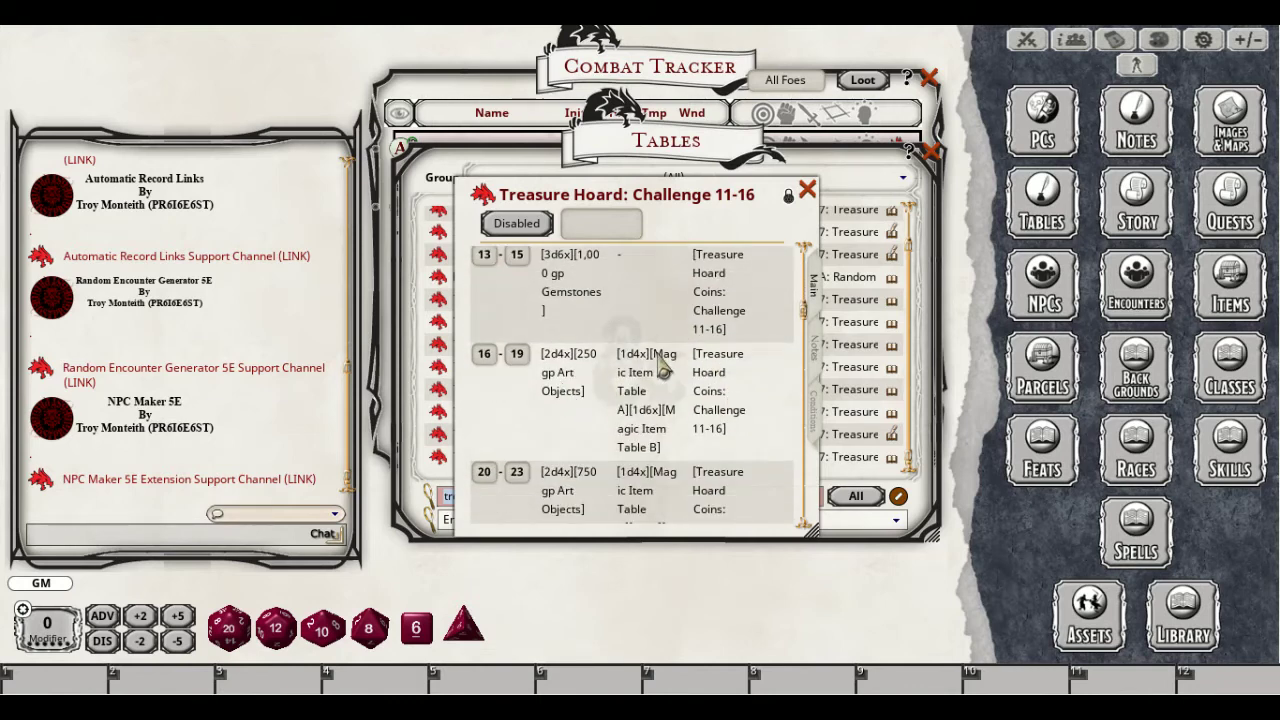
scroll(681, 445, "down", 3)
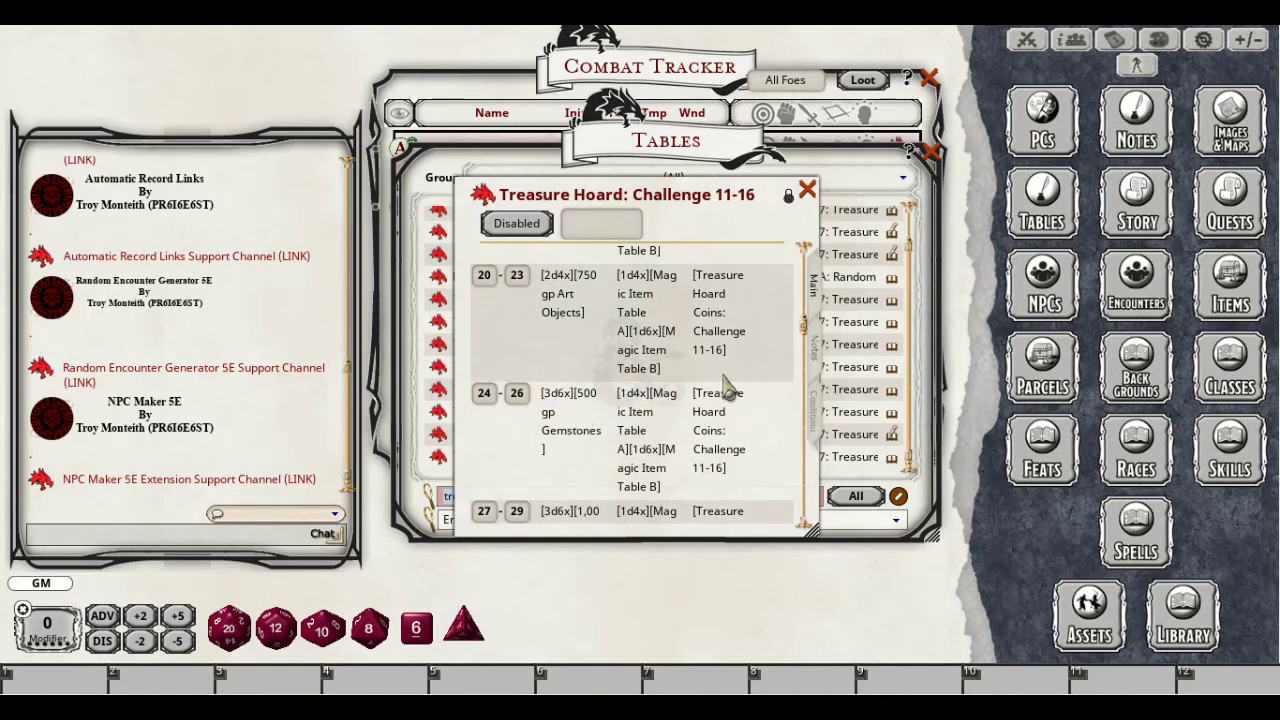
left_click(807, 189)
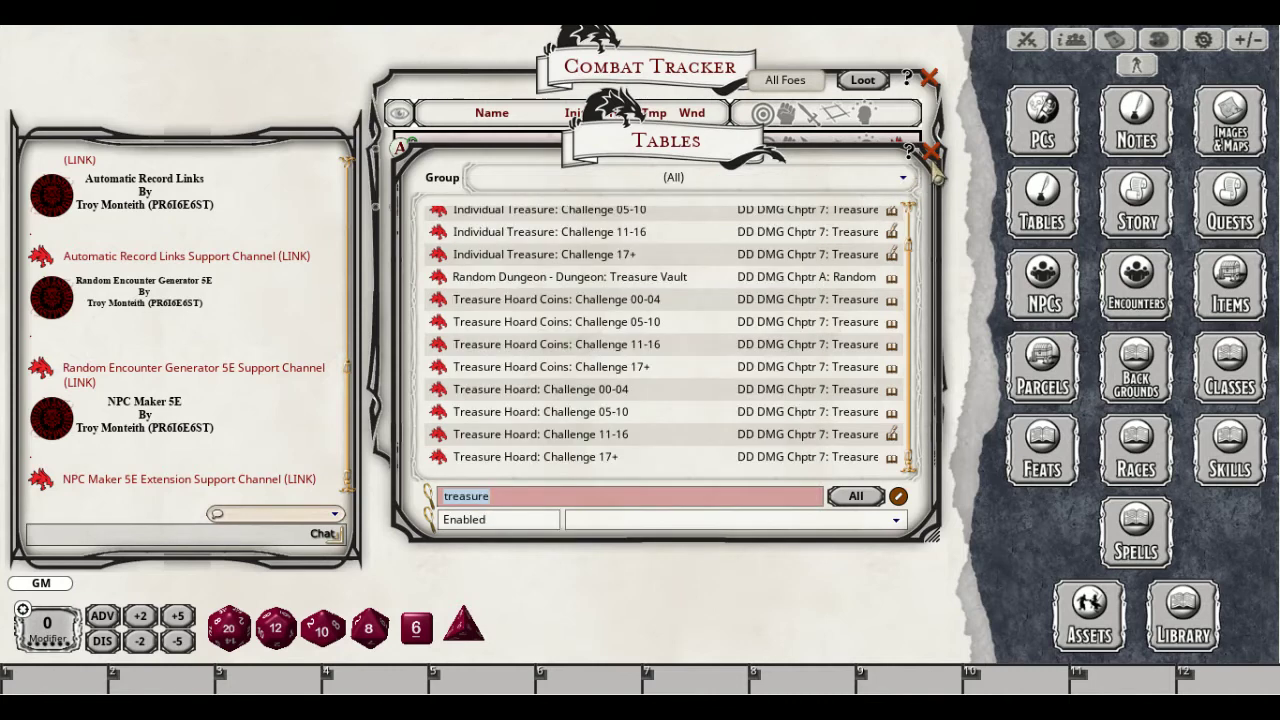
left_click(930, 152)
Delete both remaining NPC entries from the Combat Tracker
right_click(752, 222)
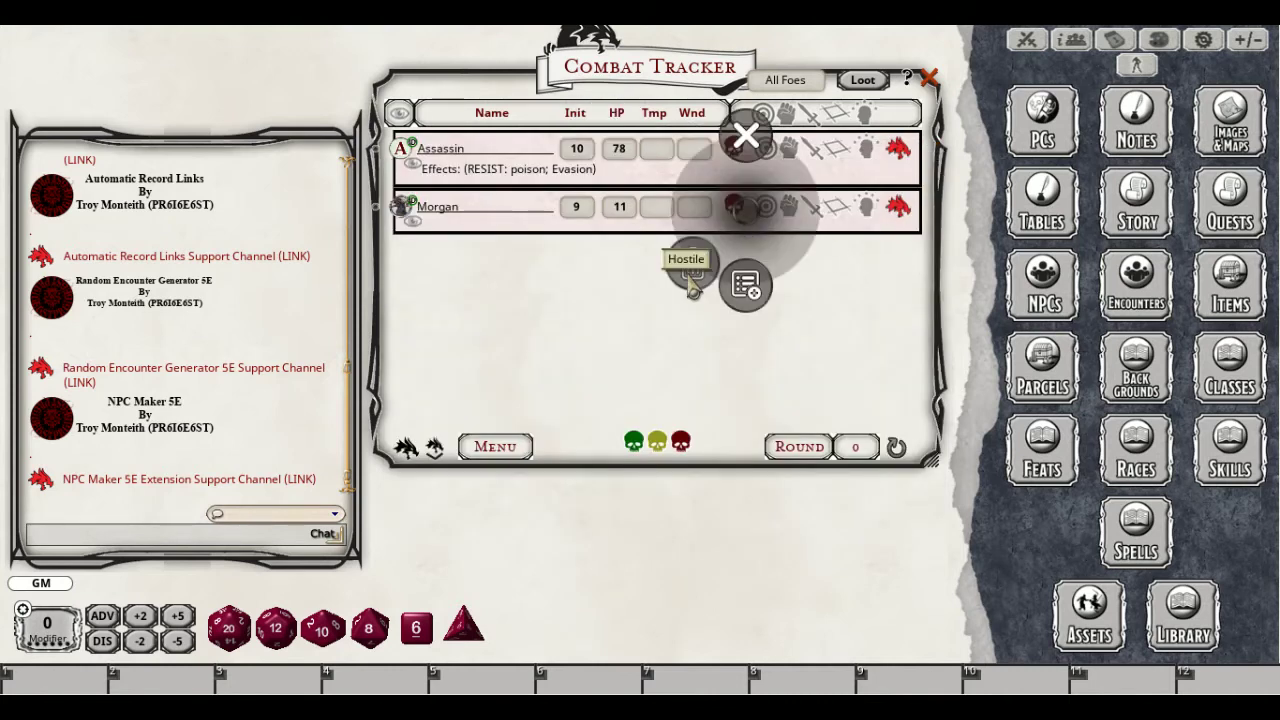
left_click(743, 284)
left_click(608, 270)
right_click(568, 178)
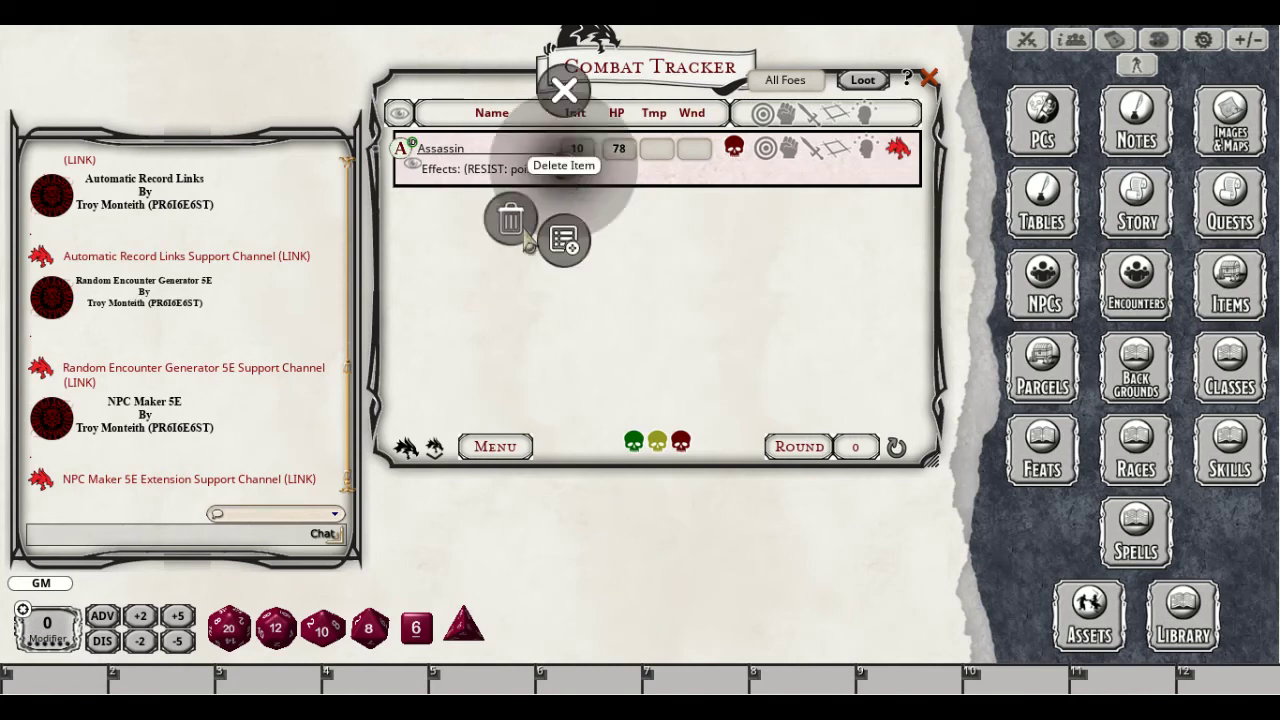
left_click(565, 238)
left_click(441, 232)
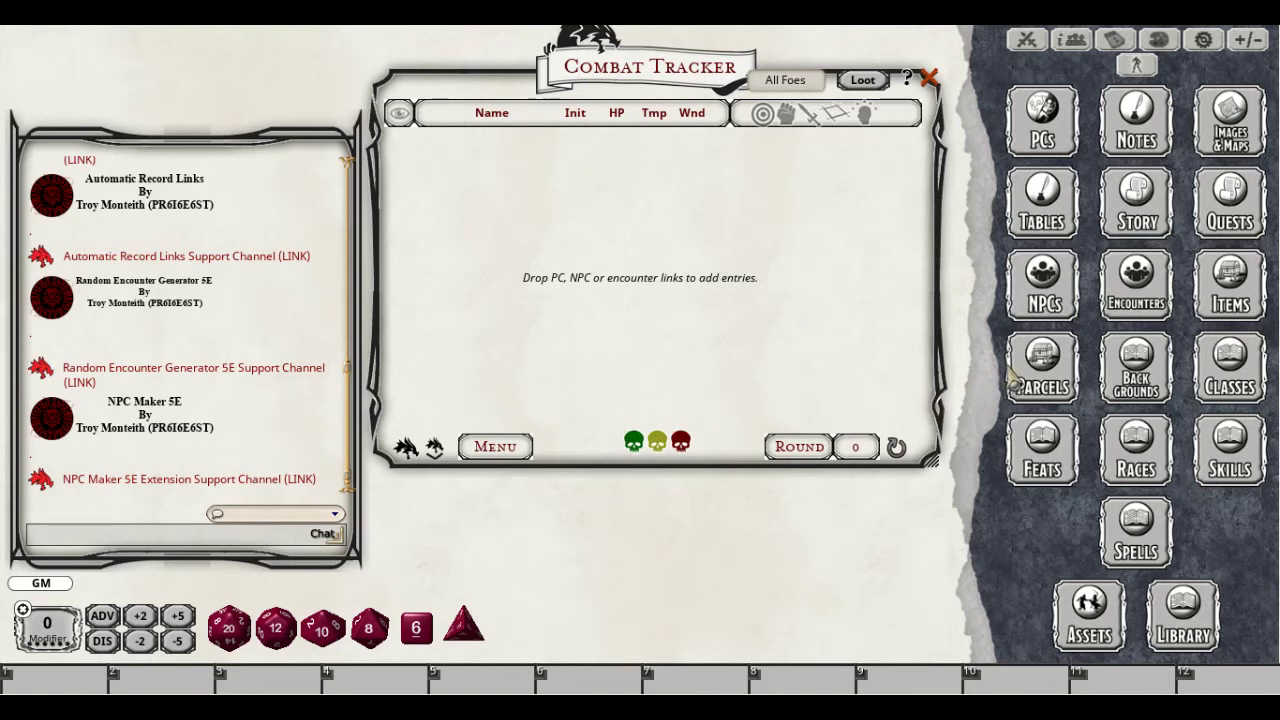
Add the Archmage from the NPCs list to the Combat Tracker and close the list
left_click(1015, 298)
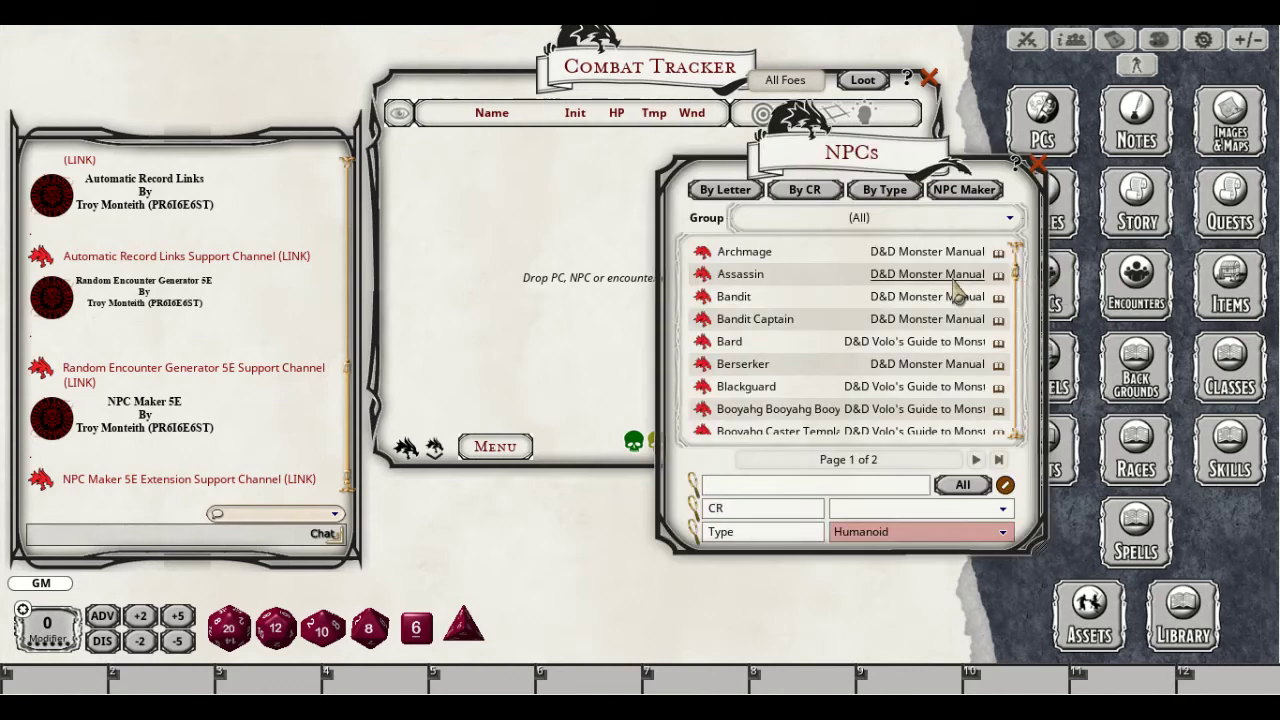
left_click_drag(758, 258, 620, 286)
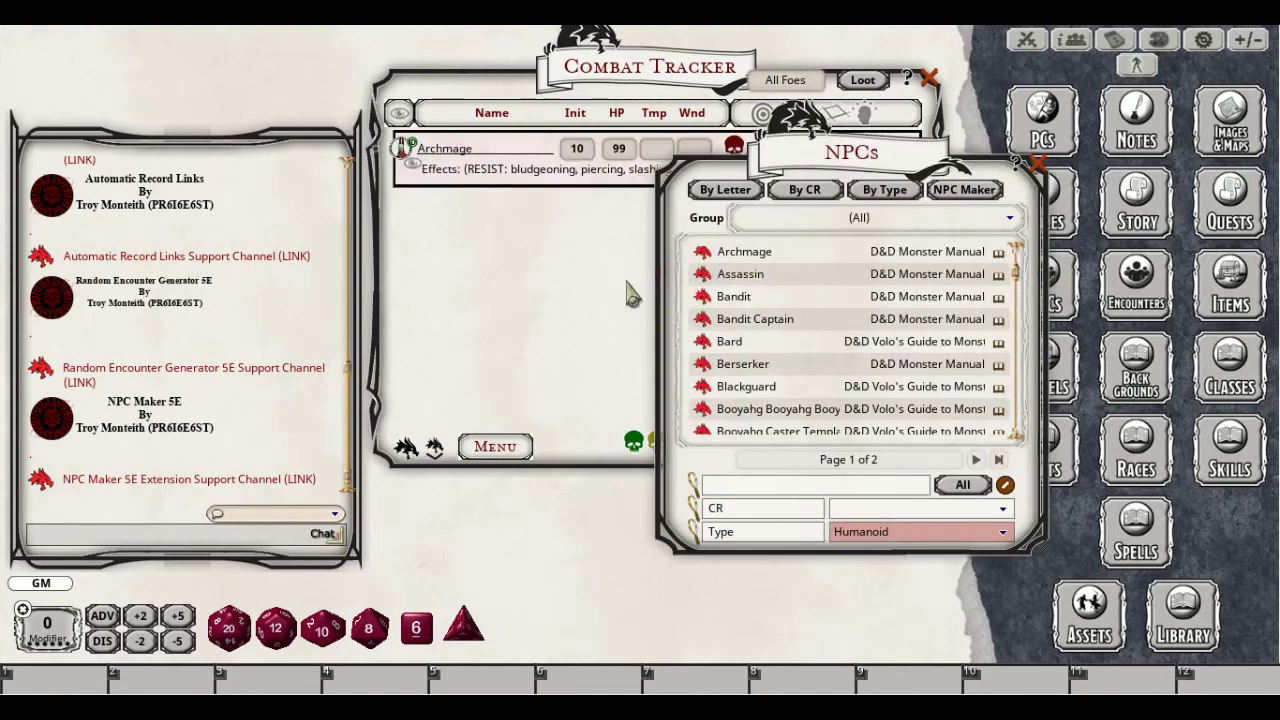
left_click(1040, 166)
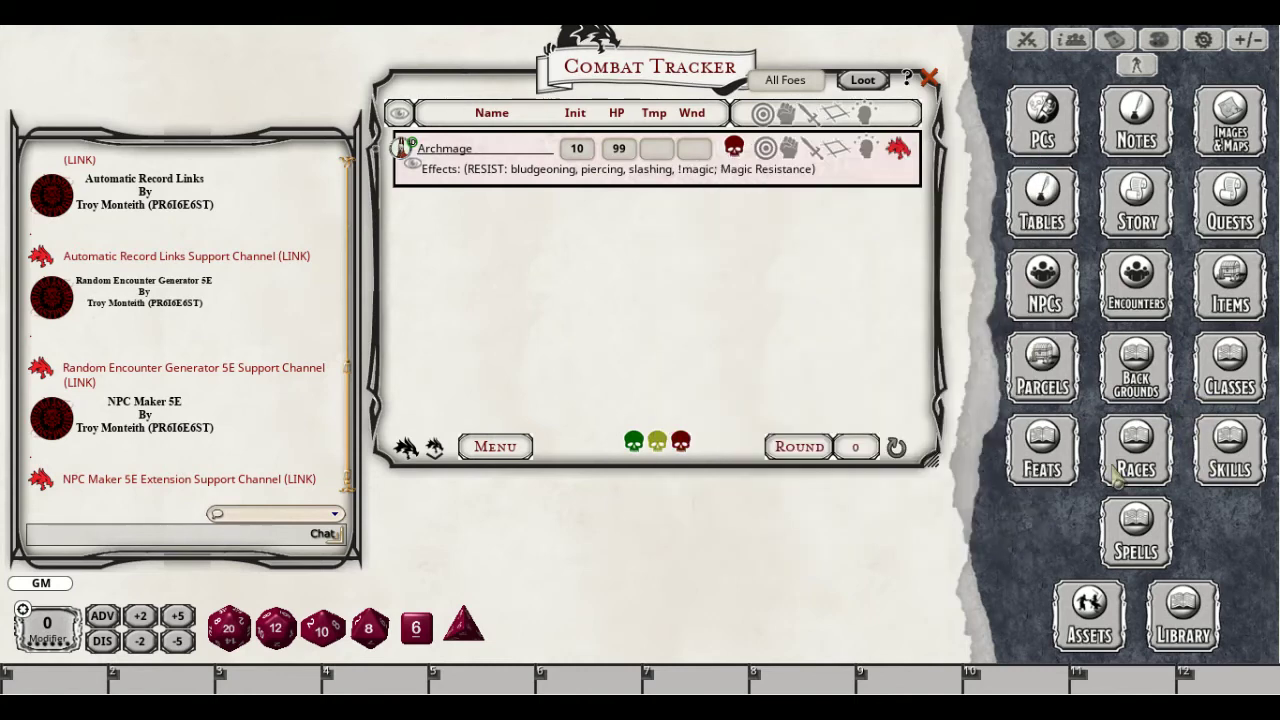
Look briefly at the Spells list, and read the Spellcasting section of the Archmage's record before closing it
left_click(1122, 540)
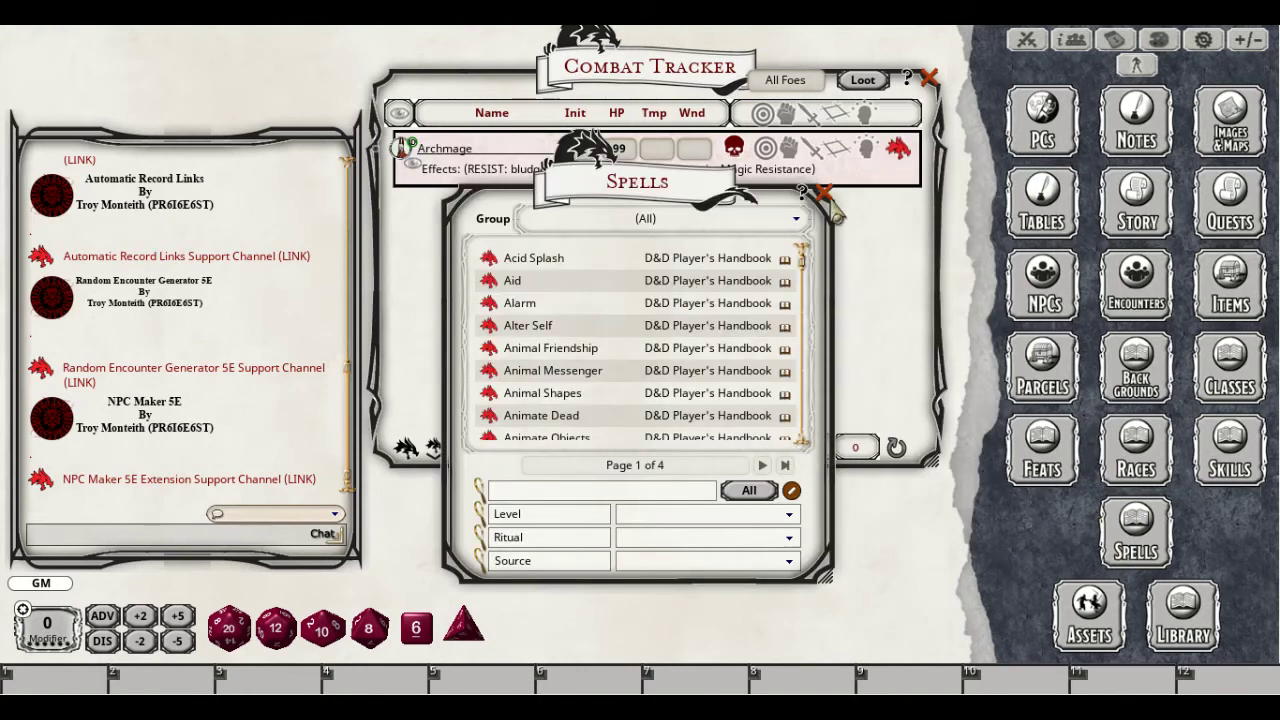
left_click(831, 201)
left_click(900, 150)
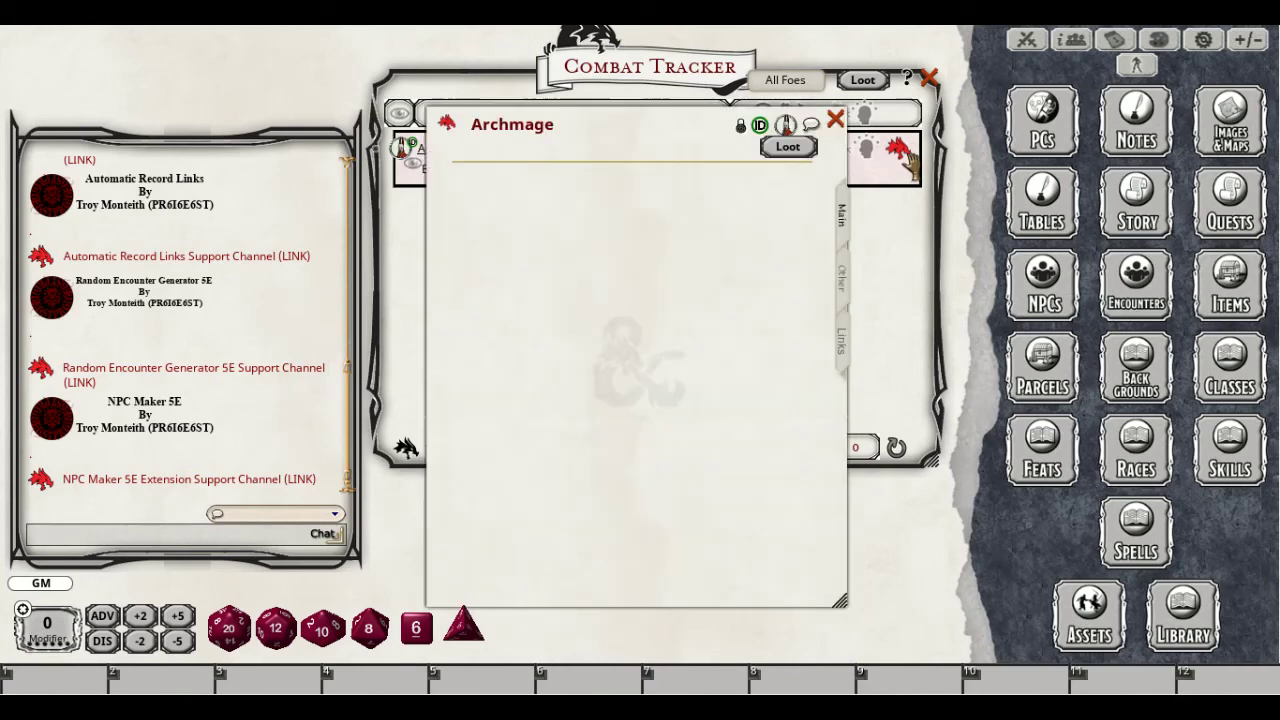
scroll(500, 372, "down", 10)
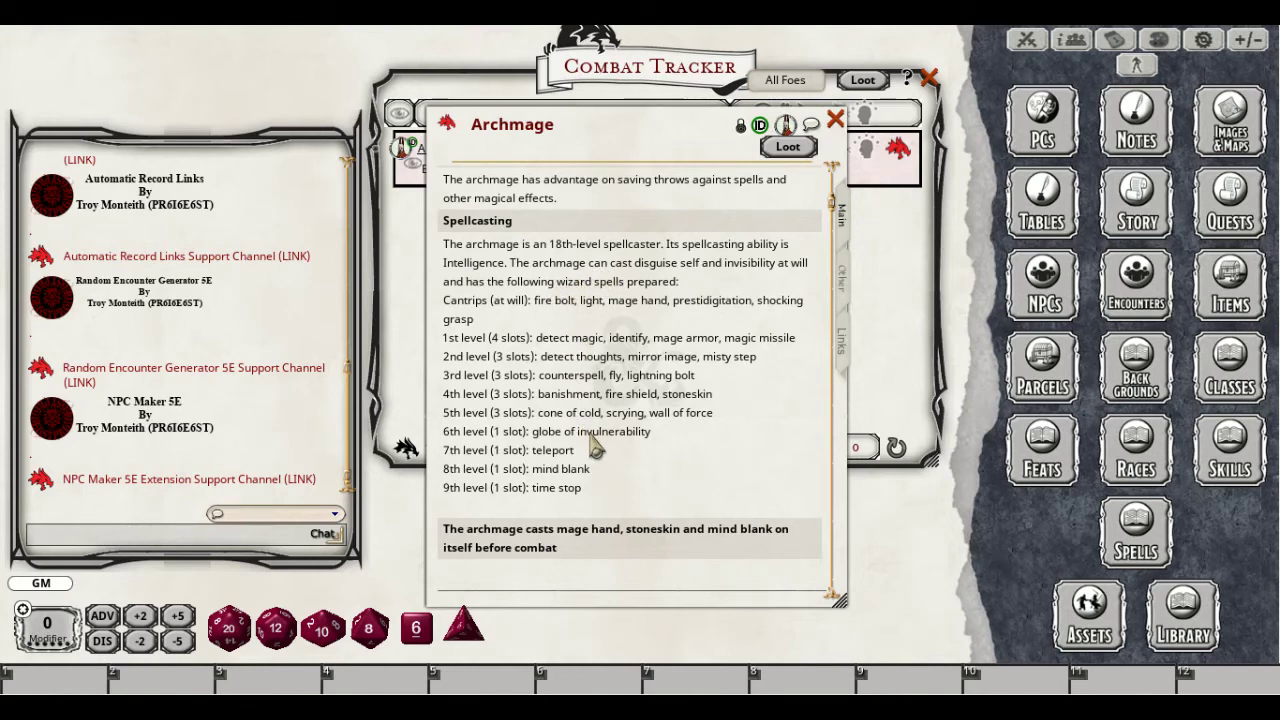
left_click(836, 119)
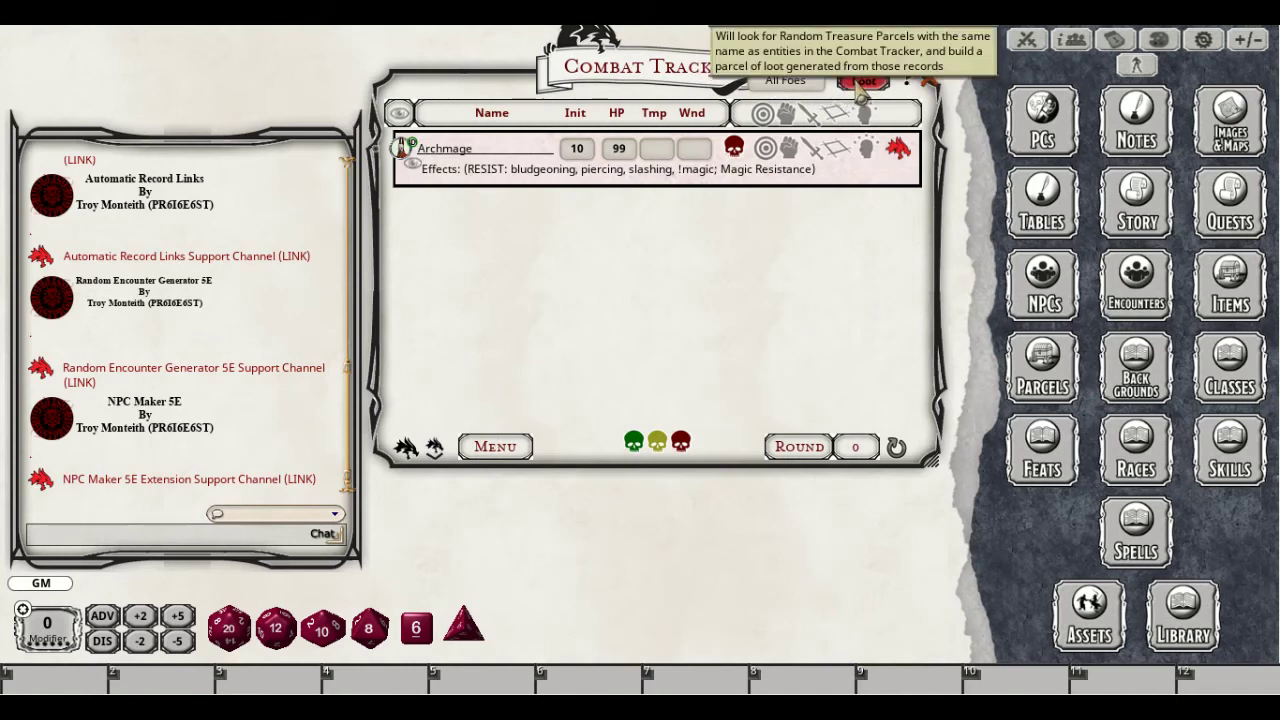
Loot all foes in the Combat Tracker and open the Archmage's Spellbook from the parcel, placing it beside the currency list
left_click(860, 84)
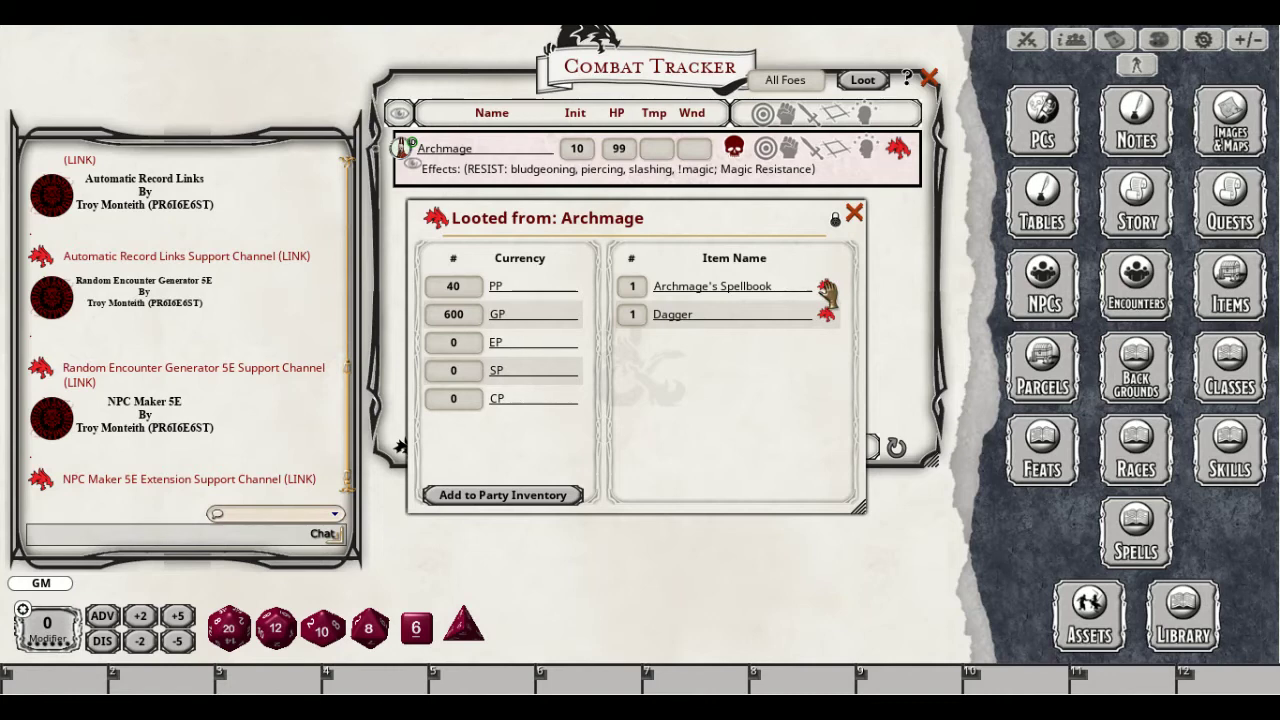
left_click(826, 290)
left_click_drag(718, 327, 792, 372)
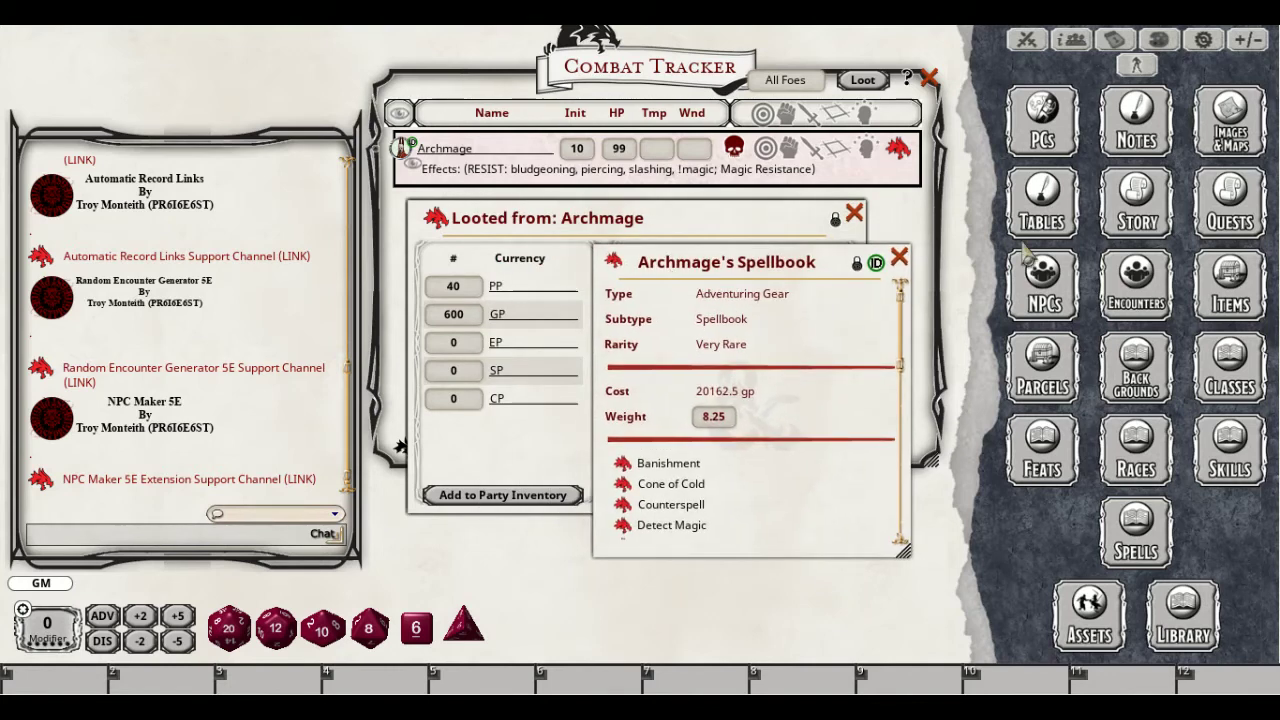
Search the Items list for "spellb" and move the list over the chat, clear of the Archmage's parcel and spellbook
left_click(1231, 288)
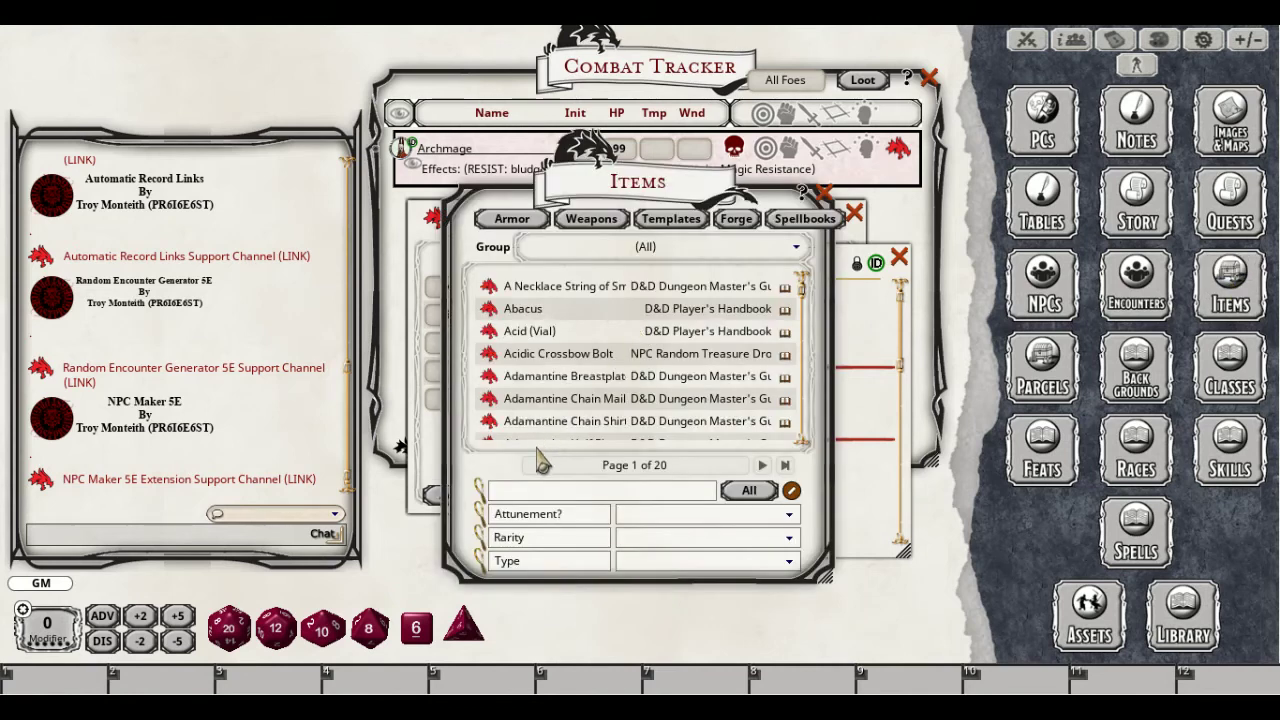
scroll(588, 395, "down", 5)
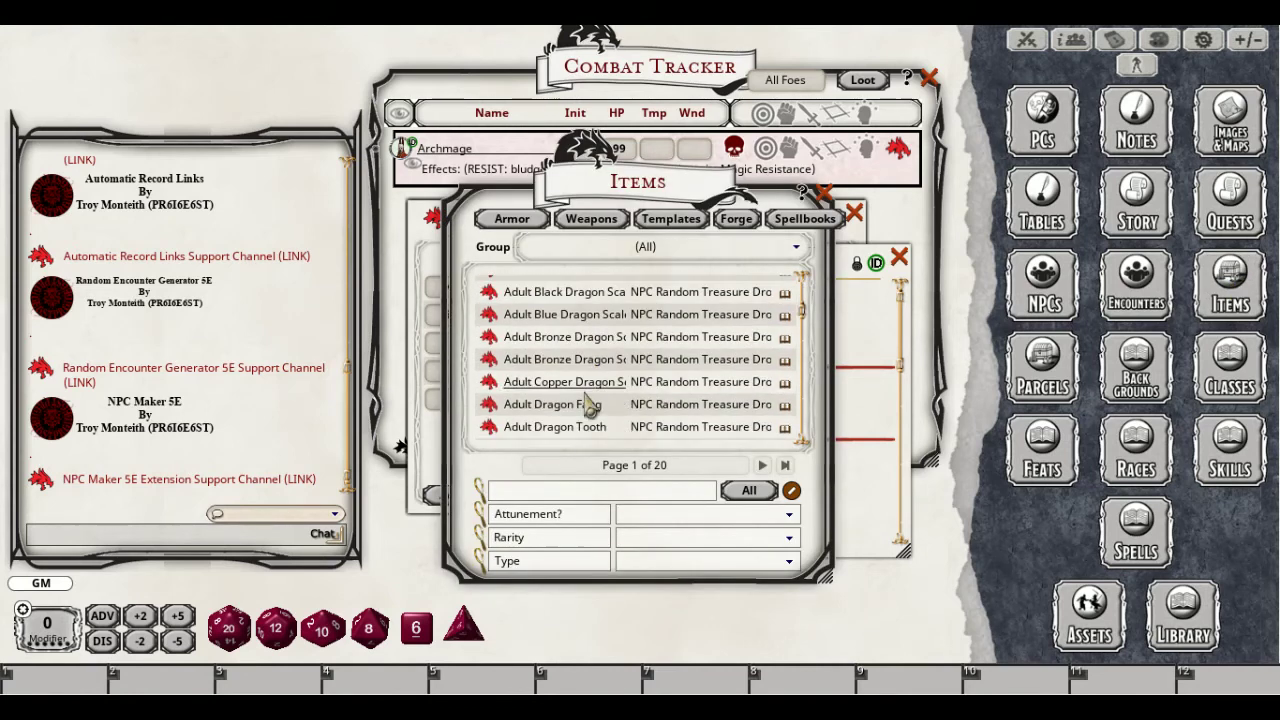
left_click(552, 491)
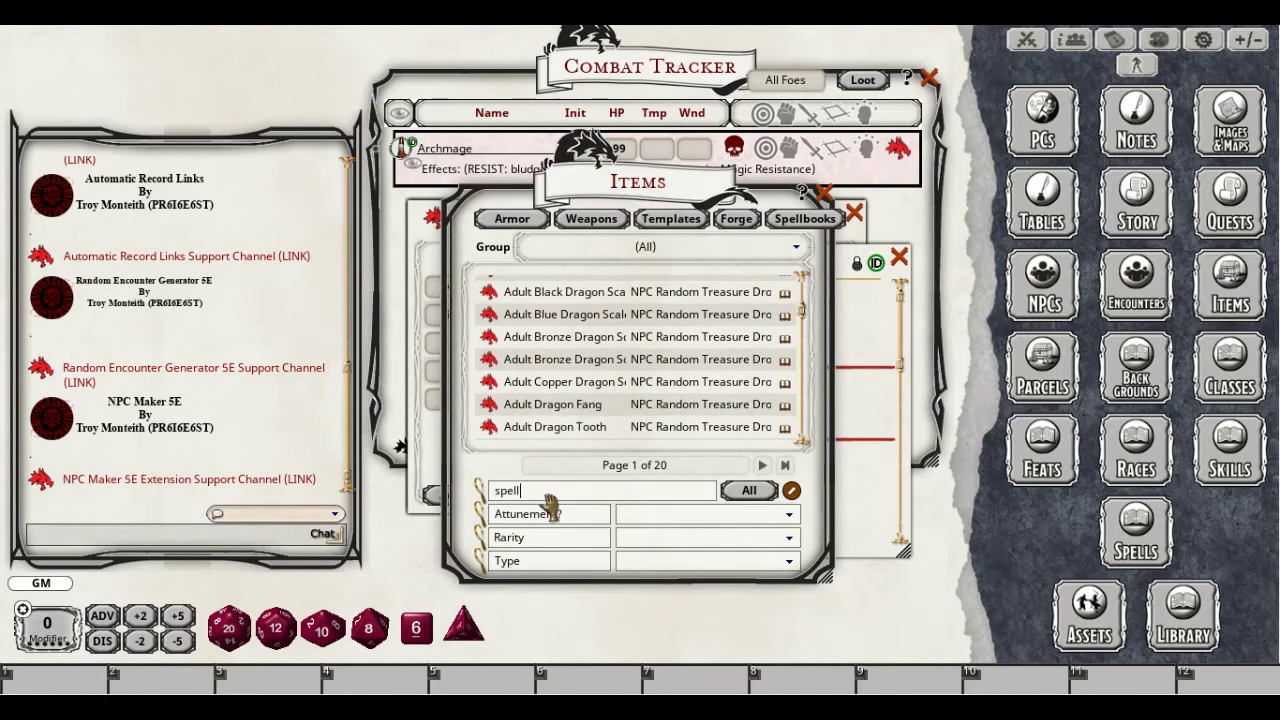
type("spellb")
key("Return")
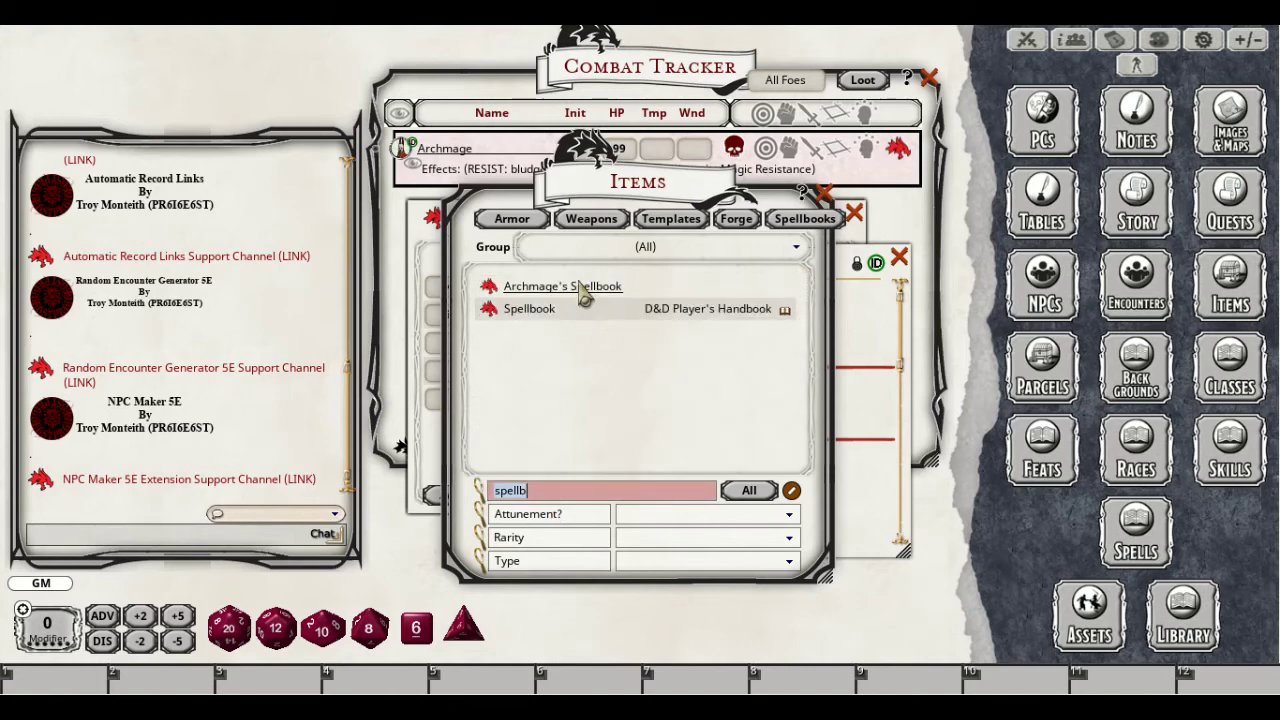
left_click_drag(630, 193, 237, 132)
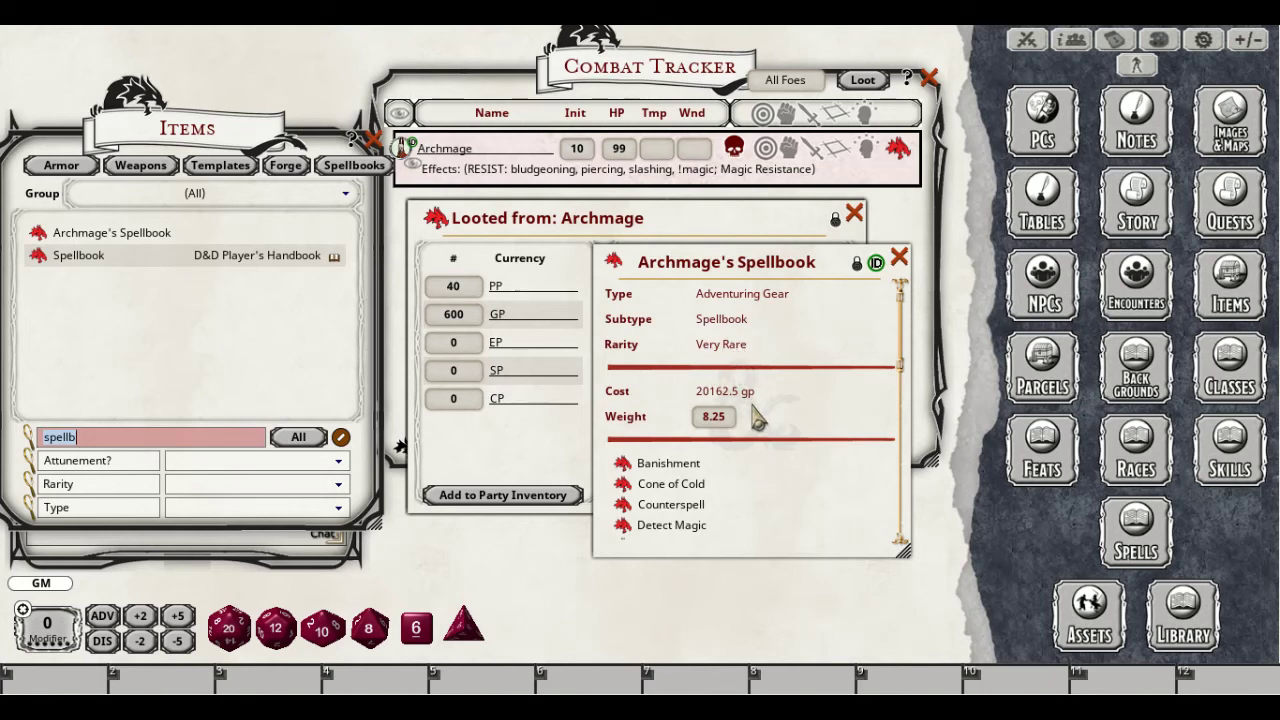
Look over the Archmage's Spellbook cost, weight and spell links, and place its window beside the parcel's item list
scroll(760, 410, "down", 1)
scroll(747, 419, "down", 1)
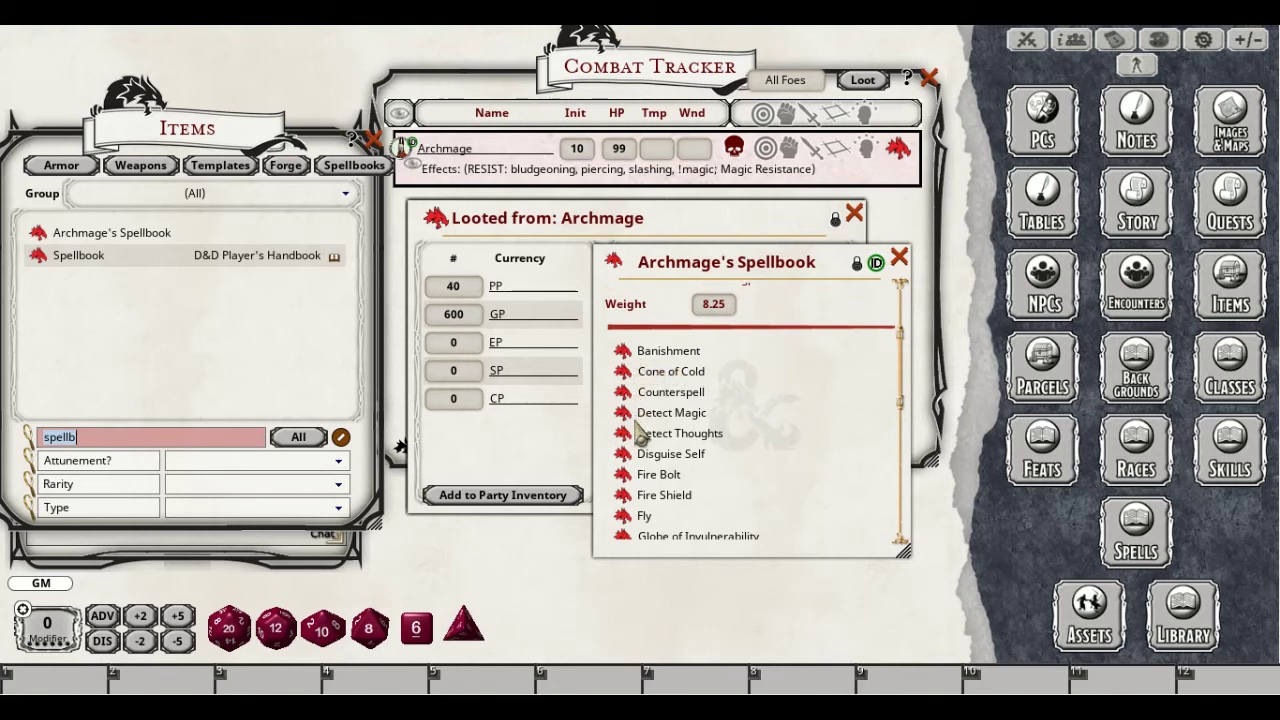
scroll(646, 474, "up", 2)
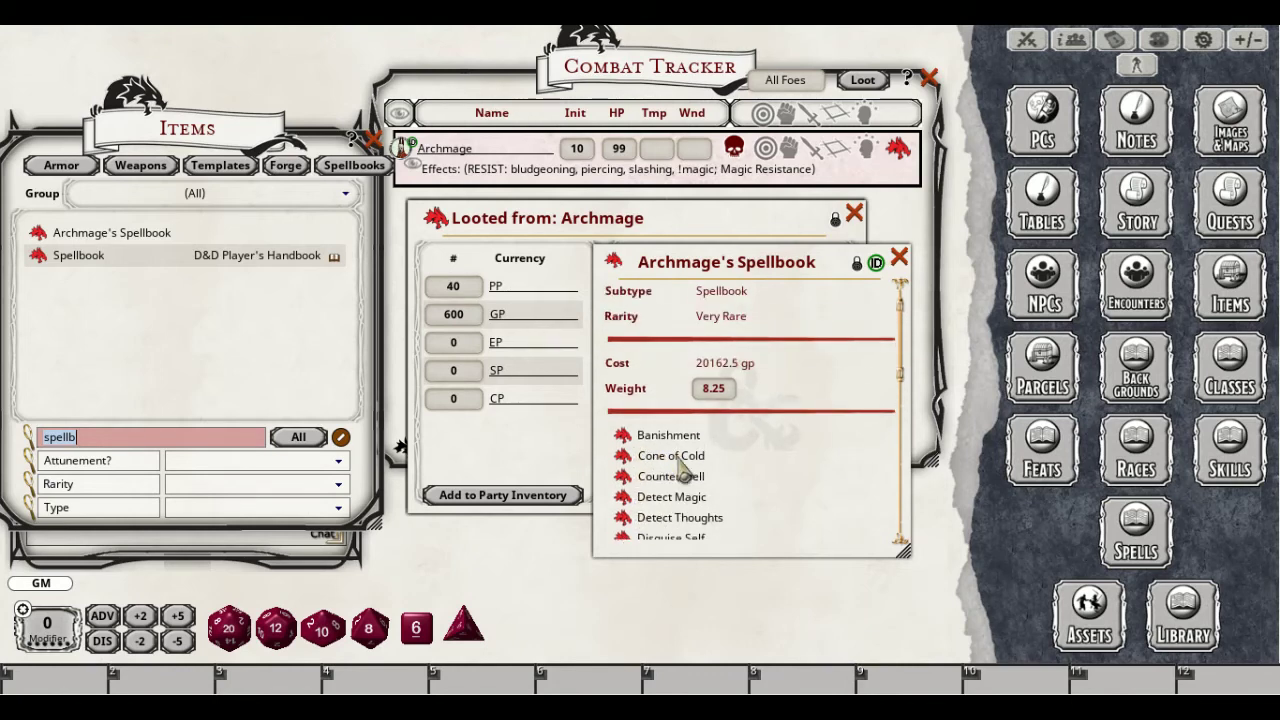
left_click_drag(694, 423, 880, 417)
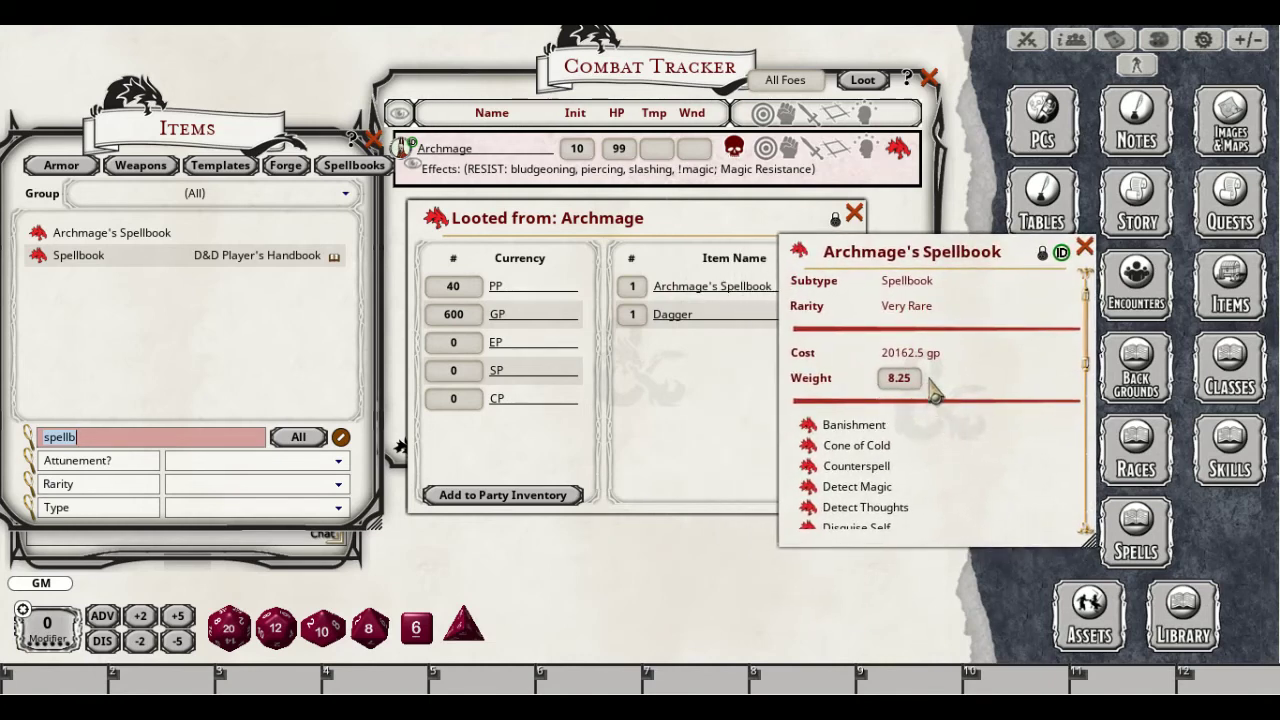
left_click_drag(924, 419, 963, 397)
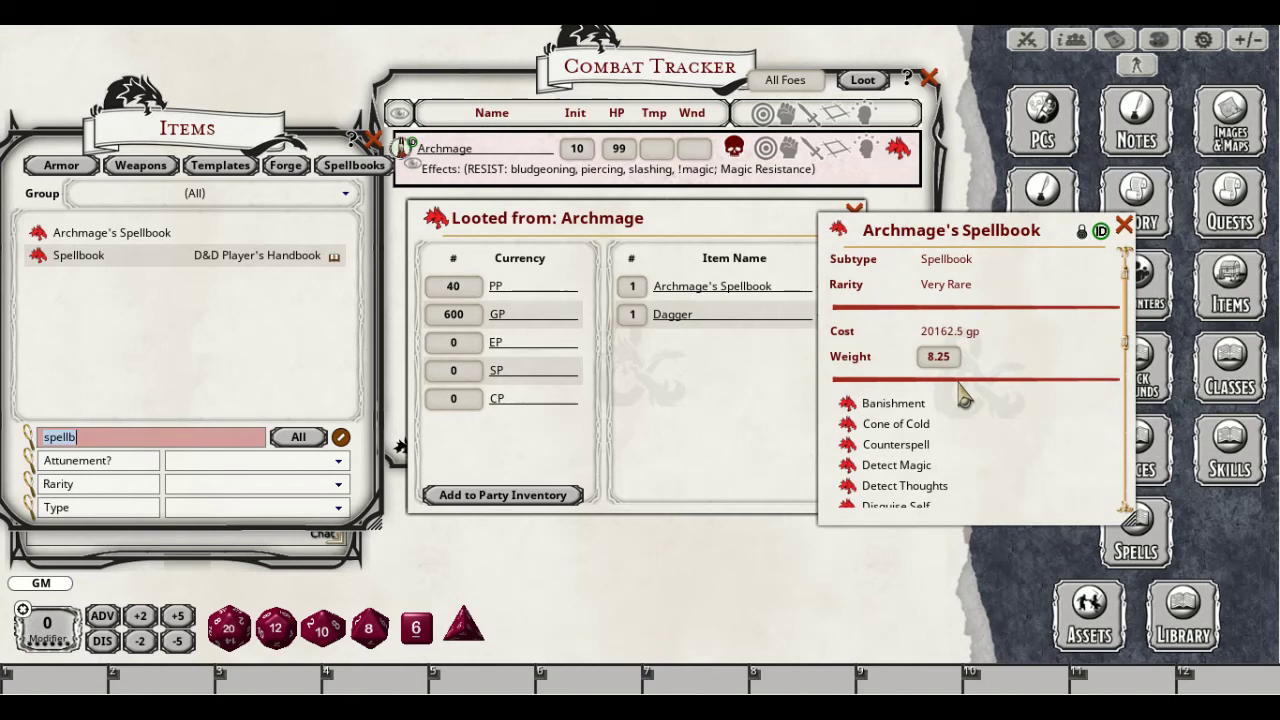
left_click_drag(922, 398, 965, 385)
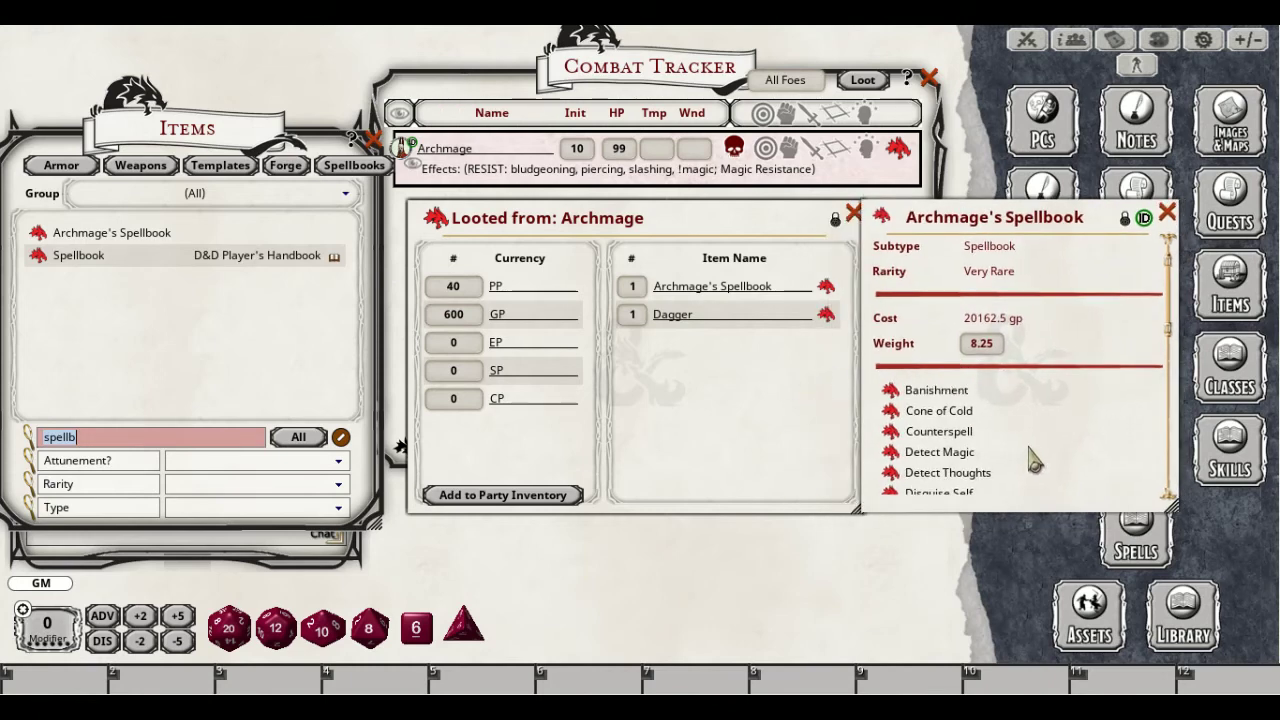
View the Banishment spell linked in the Archmage's Spellbook, and close both the spell and the spellbook
scroll(1030, 455, "down", 3)
left_click(890, 277)
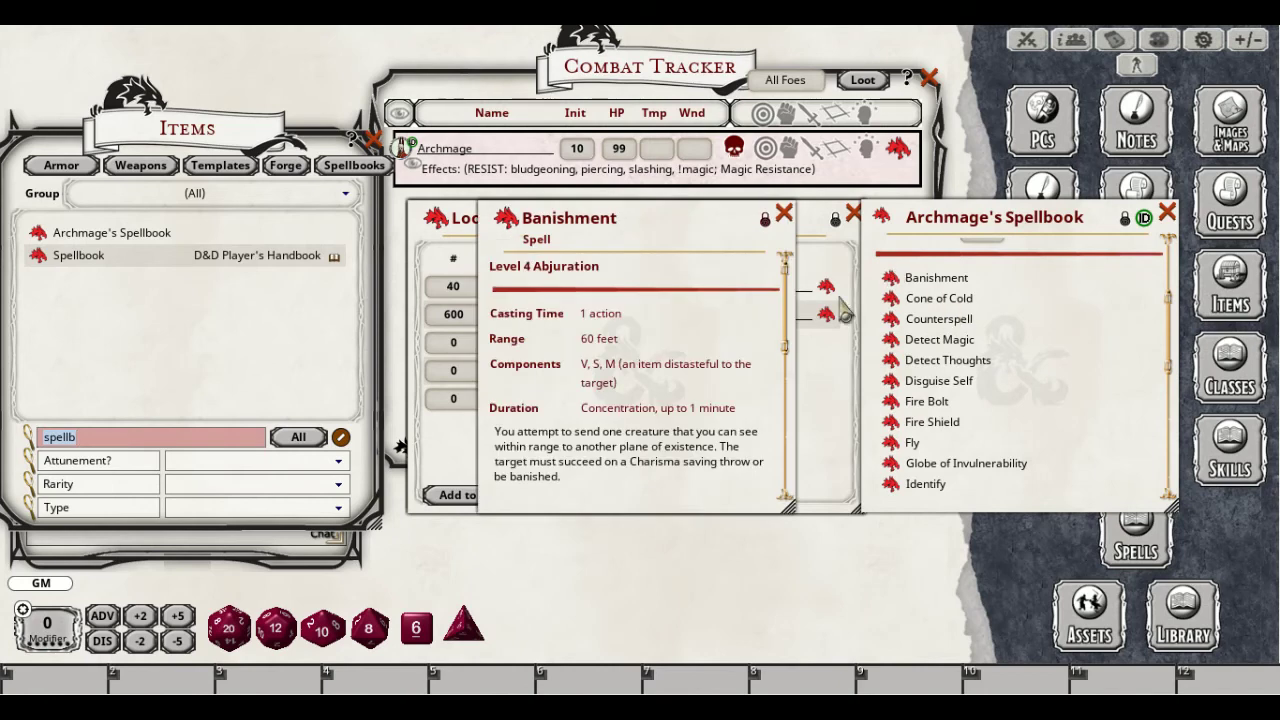
left_click(783, 214)
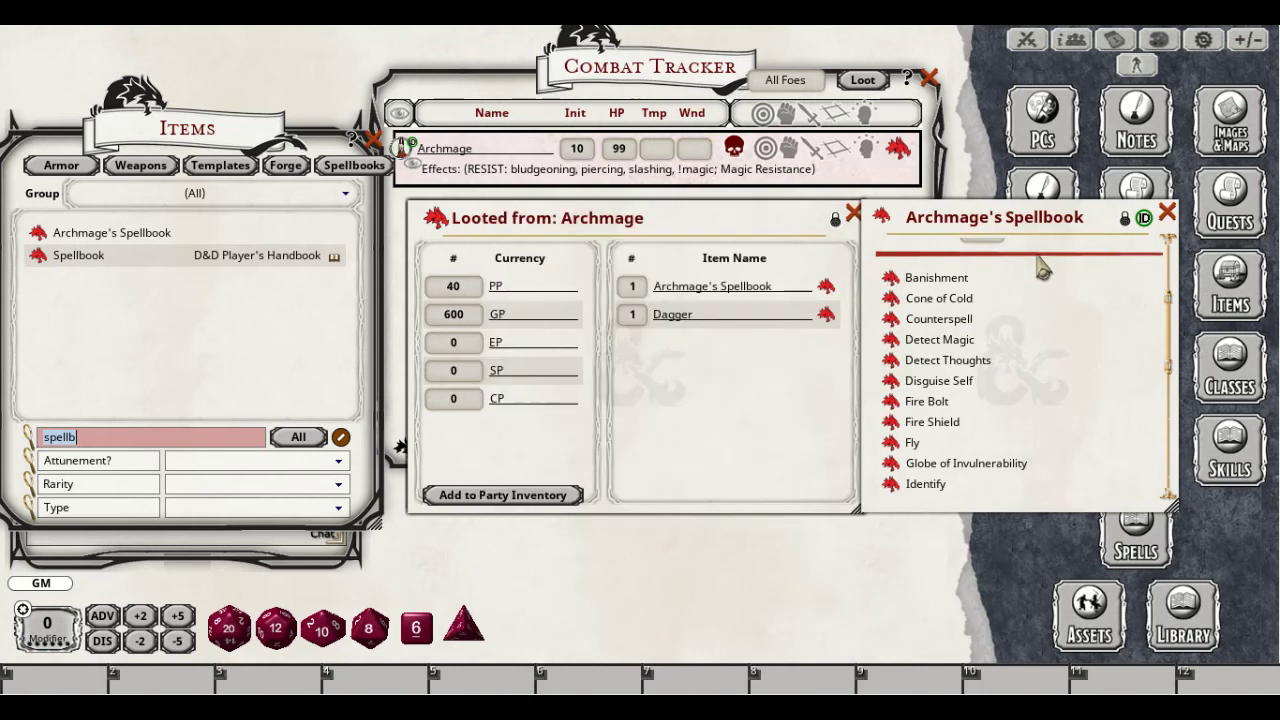
left_click_drag(1038, 262, 962, 314)
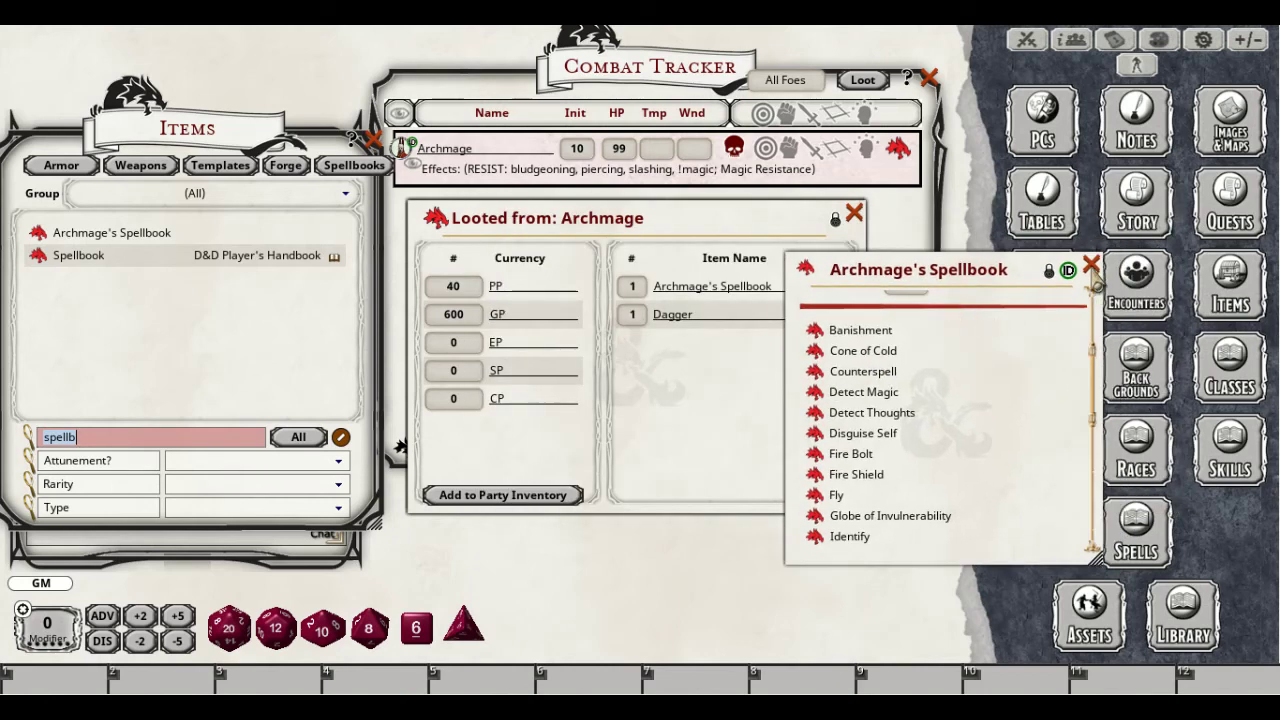
scroll(990, 505, "up", 3)
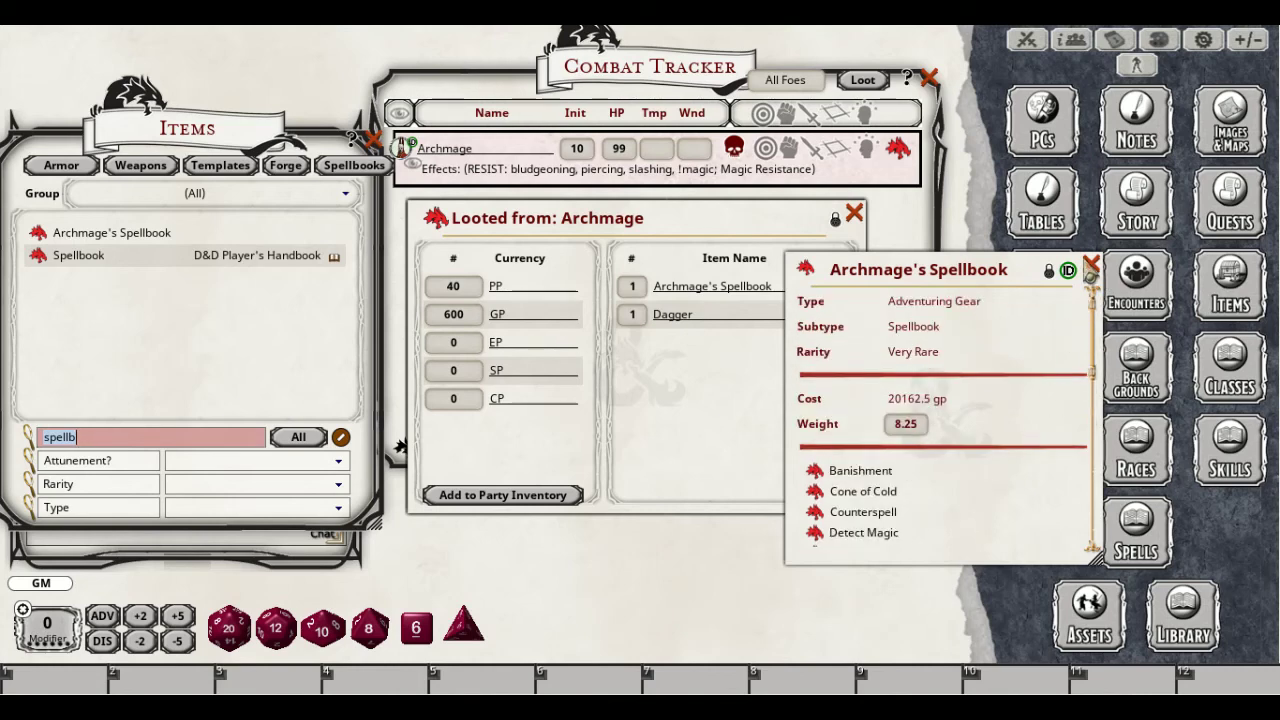
left_click(1091, 267)
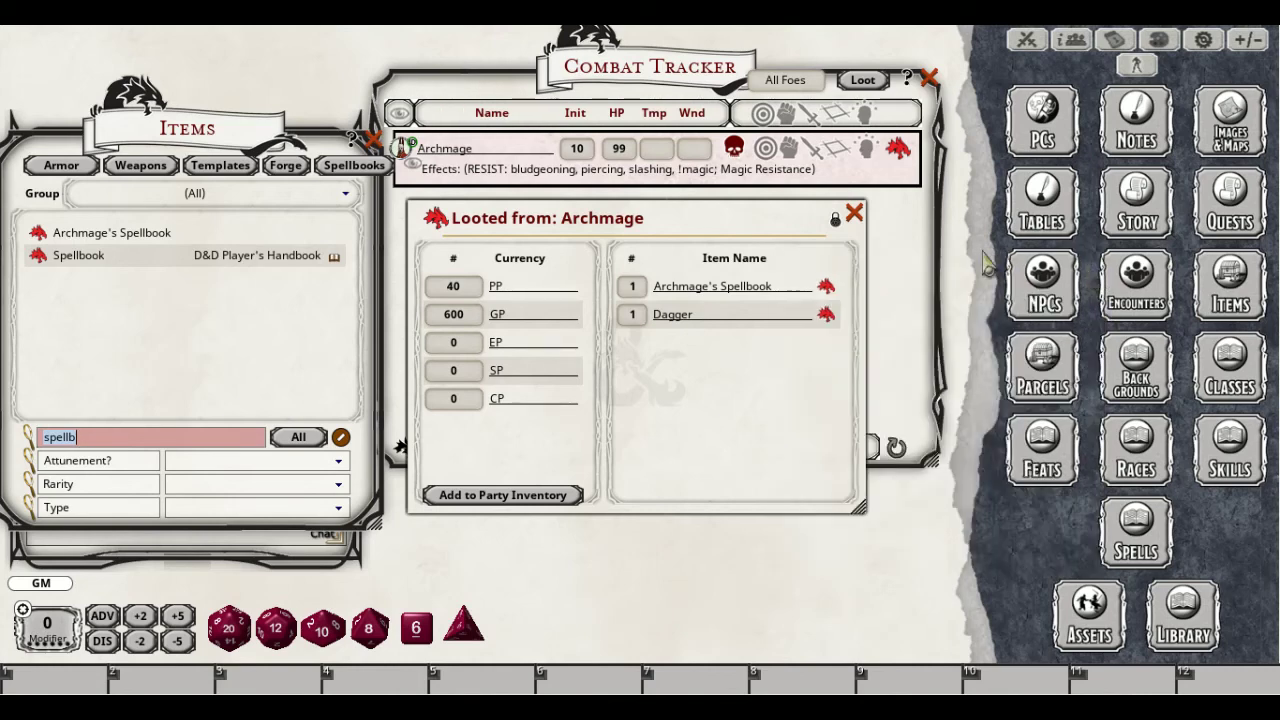
Close the open Archmage parcels and loot all foes in the Combat Tracker again
left_click(856, 216)
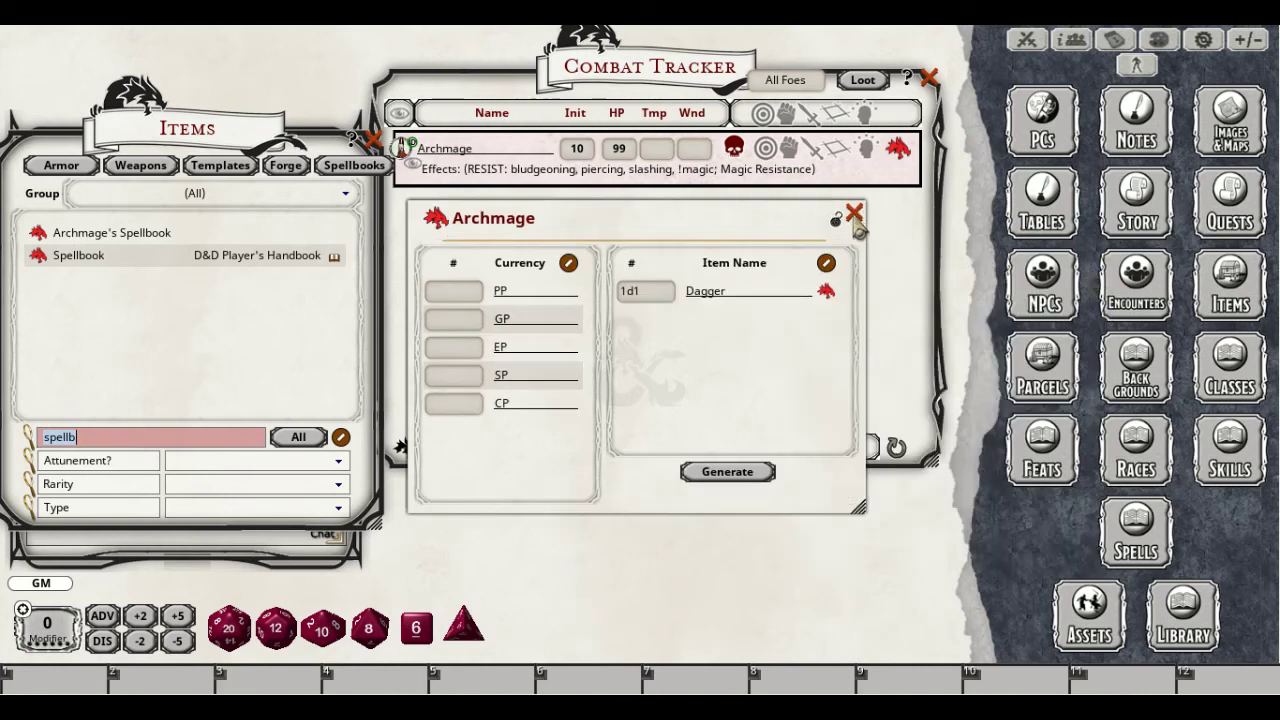
left_click(854, 214)
left_click(865, 86)
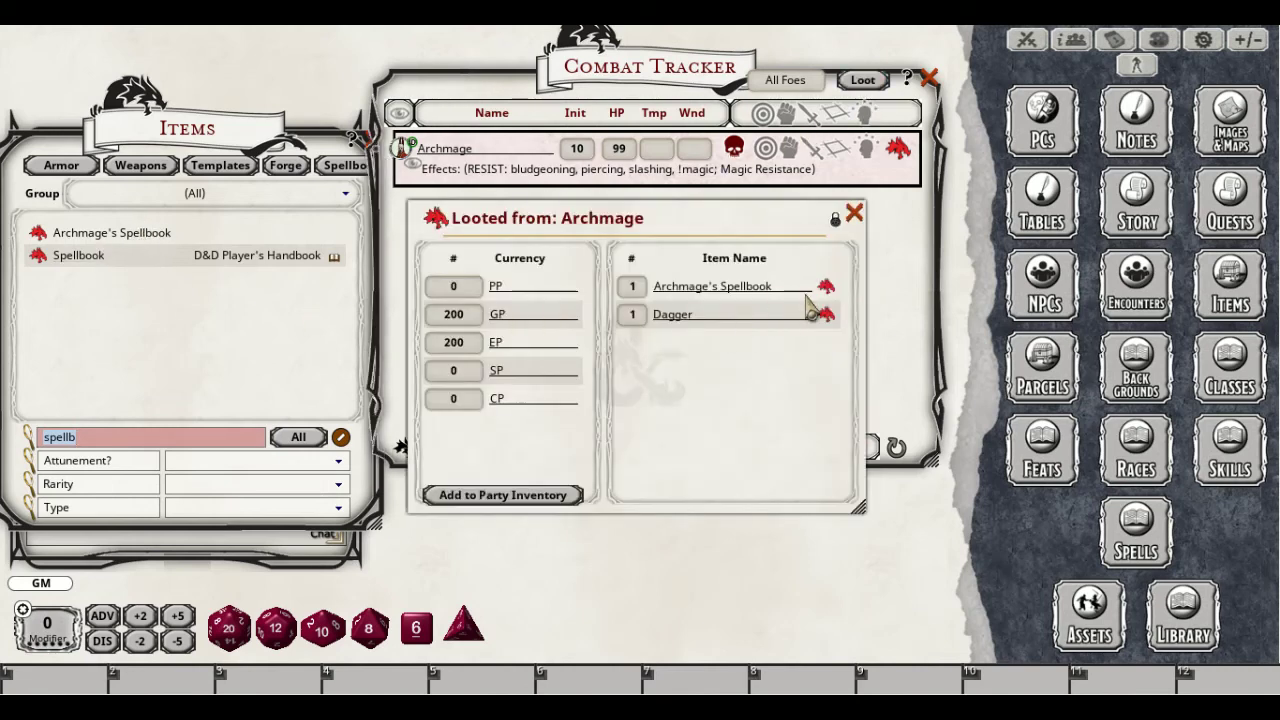
Open the Archmage's Spellbook from the Items list, examine its full spell list and item details, and close it
left_click_drag(829, 291, 133, 253)
left_click(129, 241)
scroll(645, 447, "down", 5)
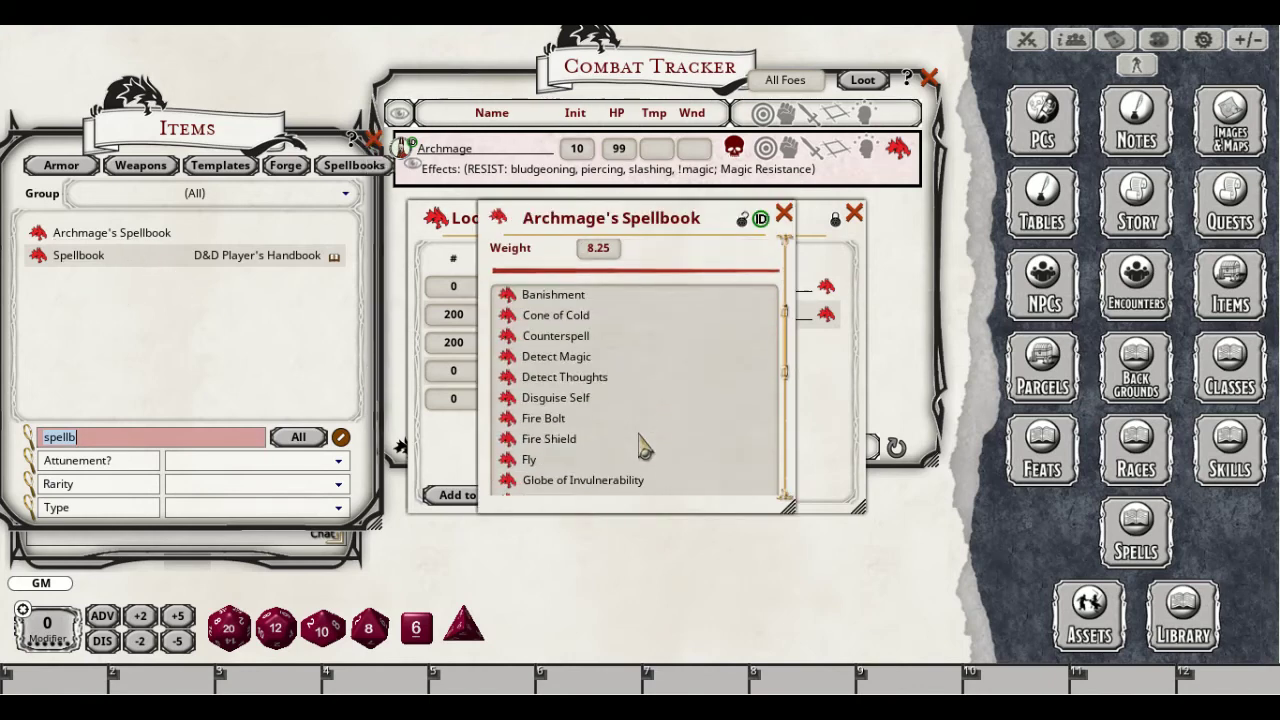
scroll(640, 447, "down", 3)
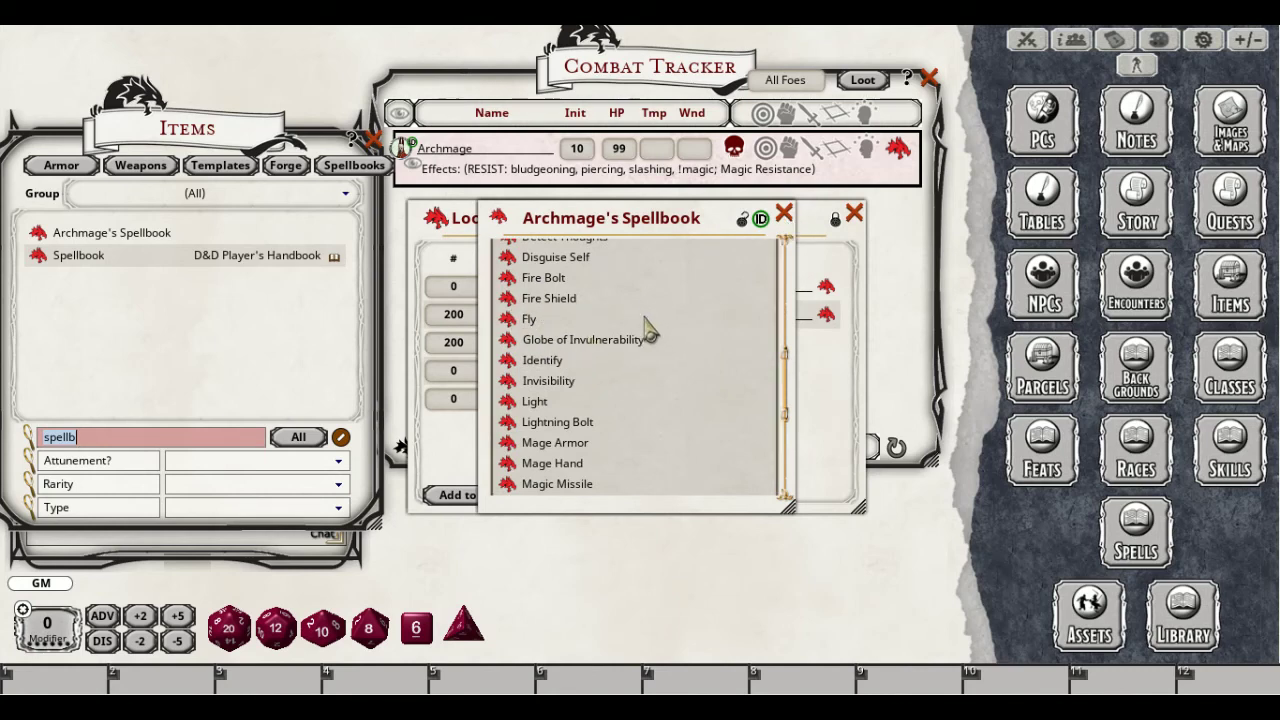
scroll(585, 437, "up", 10)
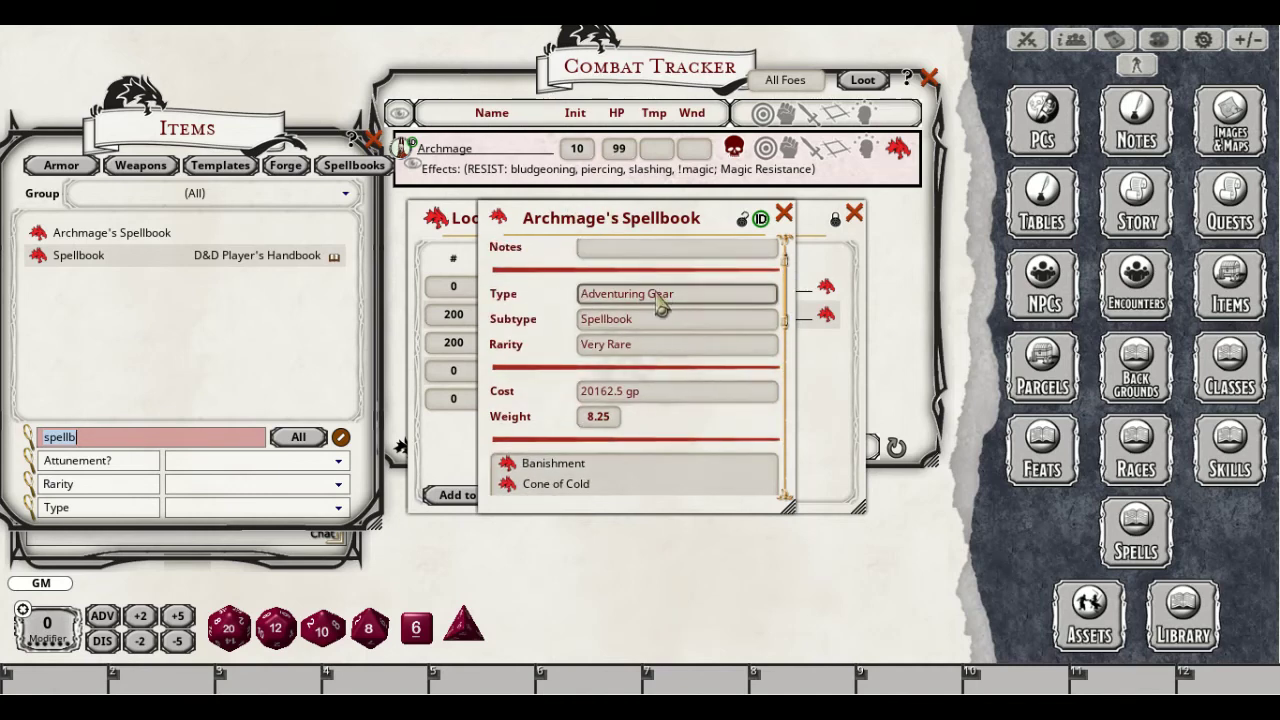
left_click(786, 214)
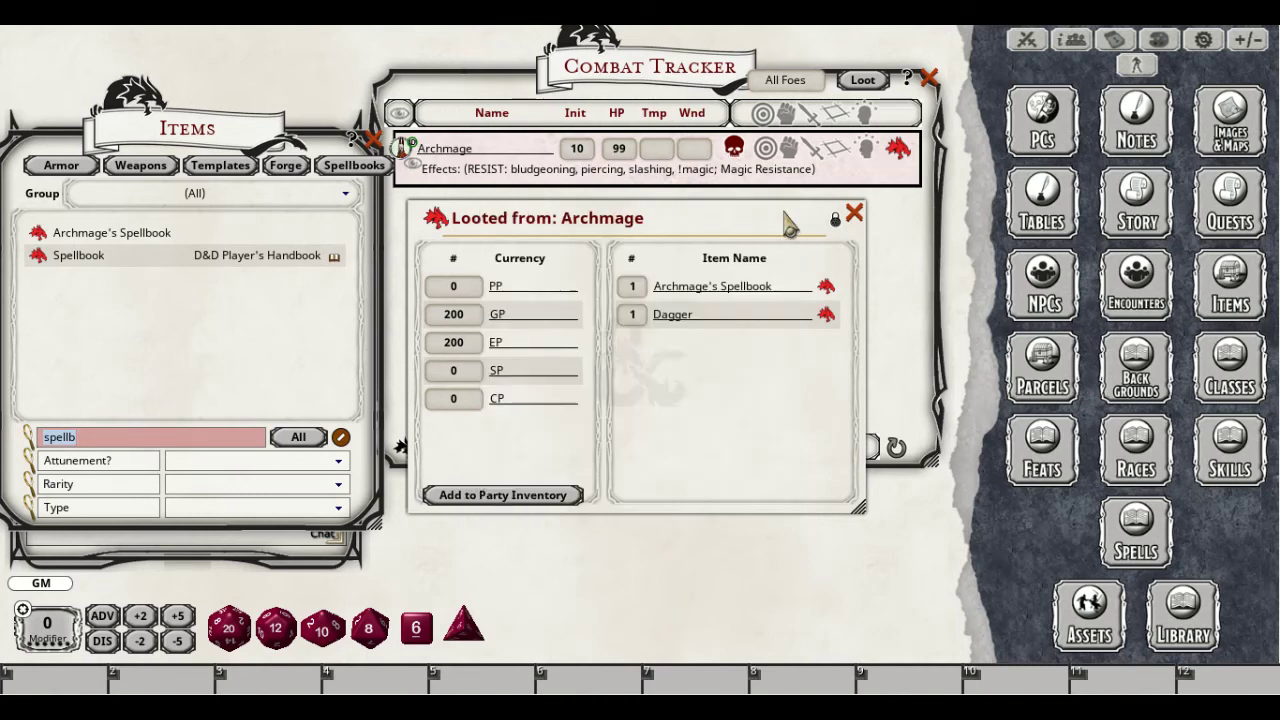
Close the looted parcel and the Items list, leaving only the Combat Tracker open beside the chat
left_click(855, 217)
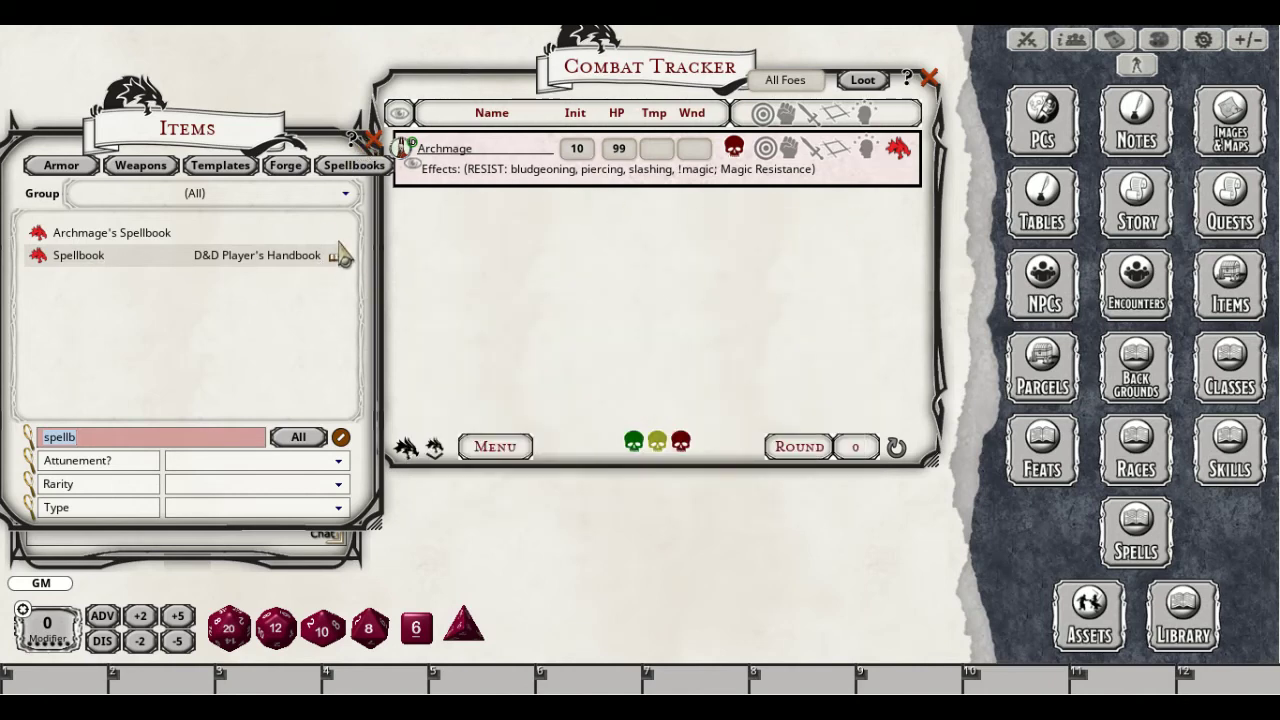
left_click(374, 138)
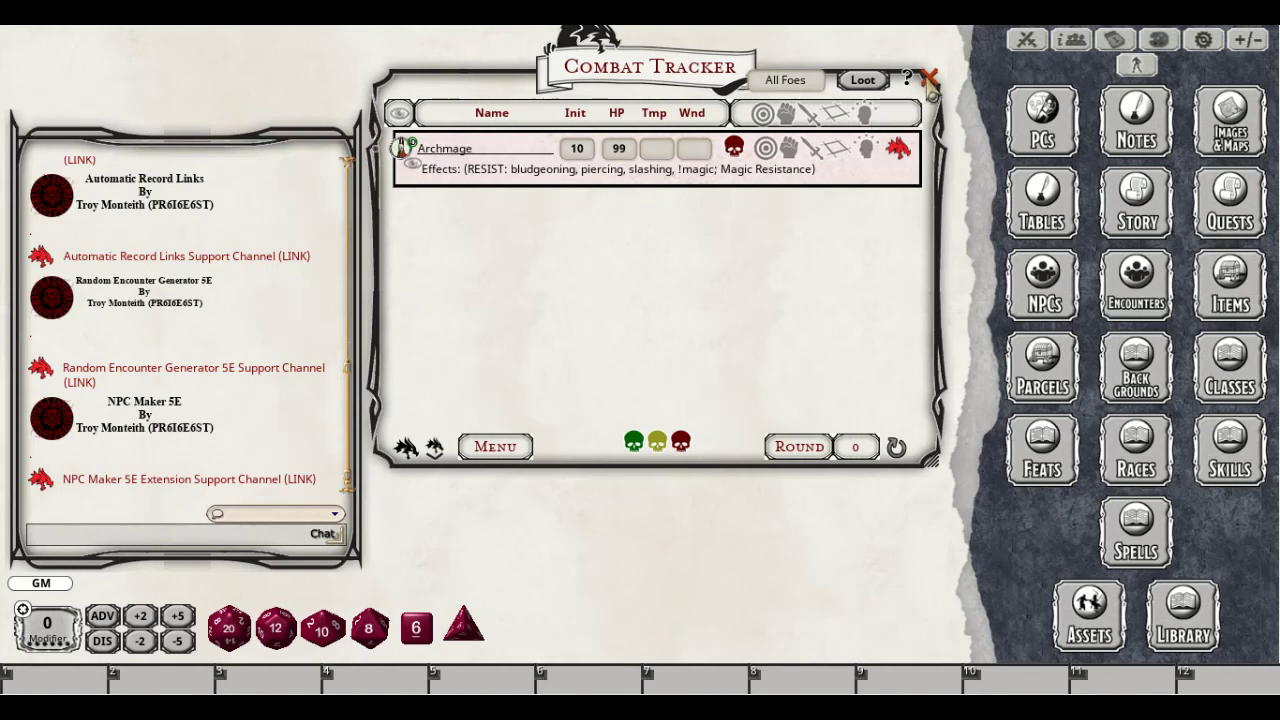
left_click(929, 77)
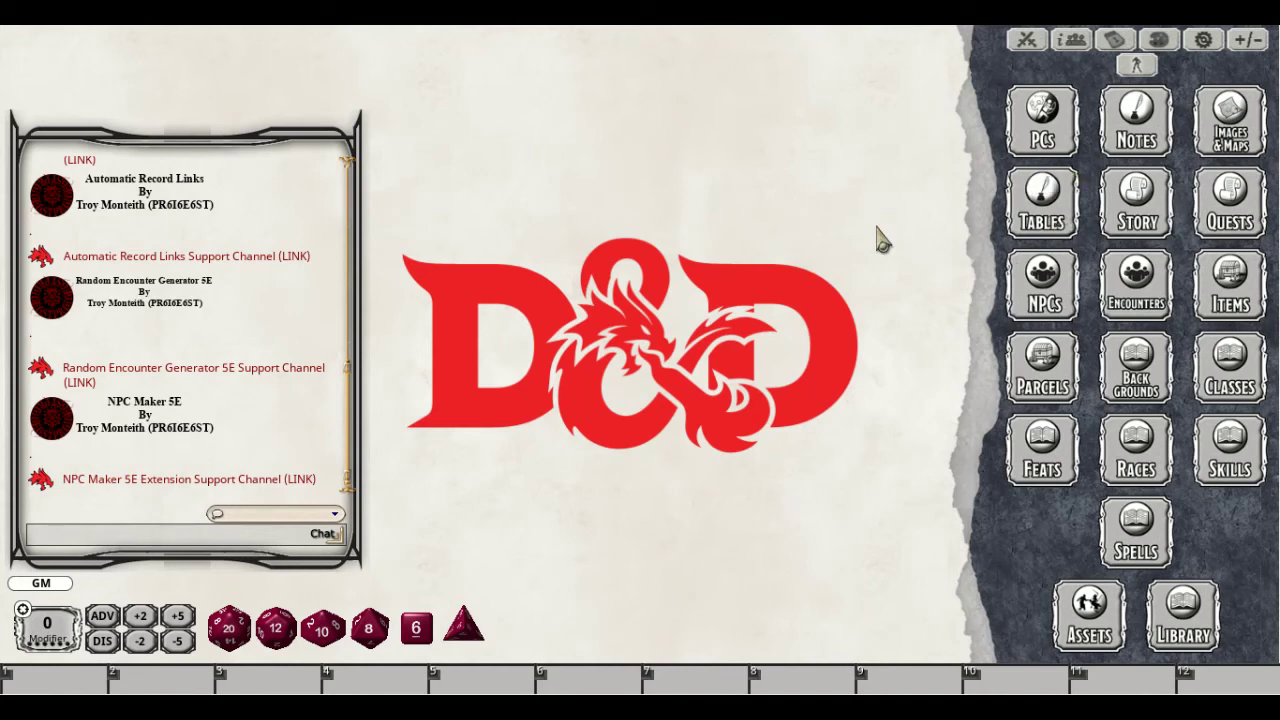
left_click(1026, 39)
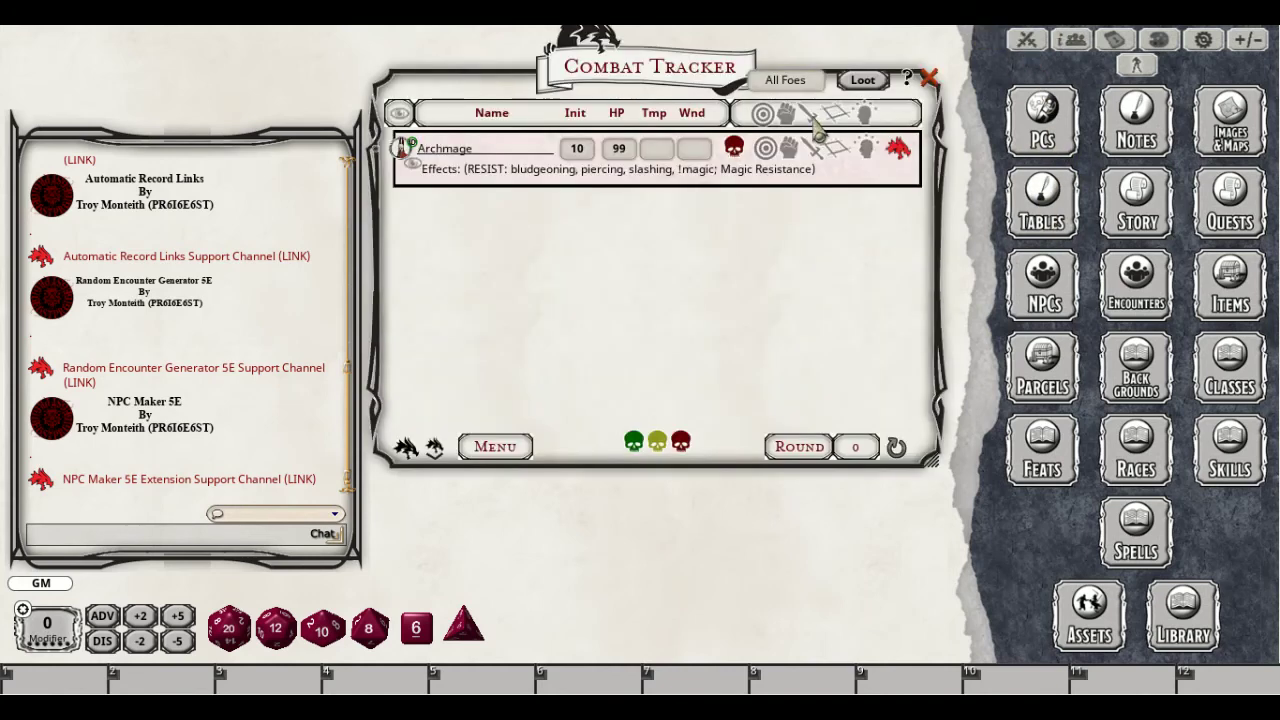
Loot the Bheur Hag encounter from the Encounters list, and close its parcel and the encounter record
left_click(1046, 222)
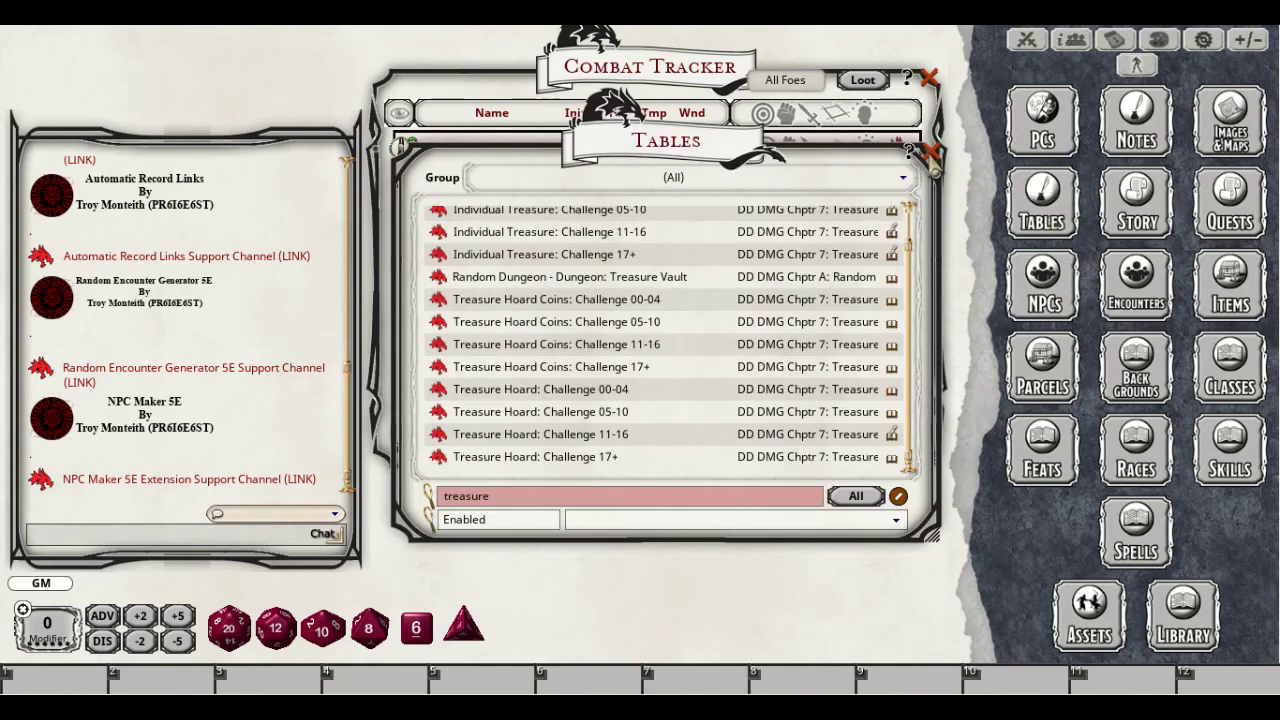
left_click(930, 153)
left_click(1134, 290)
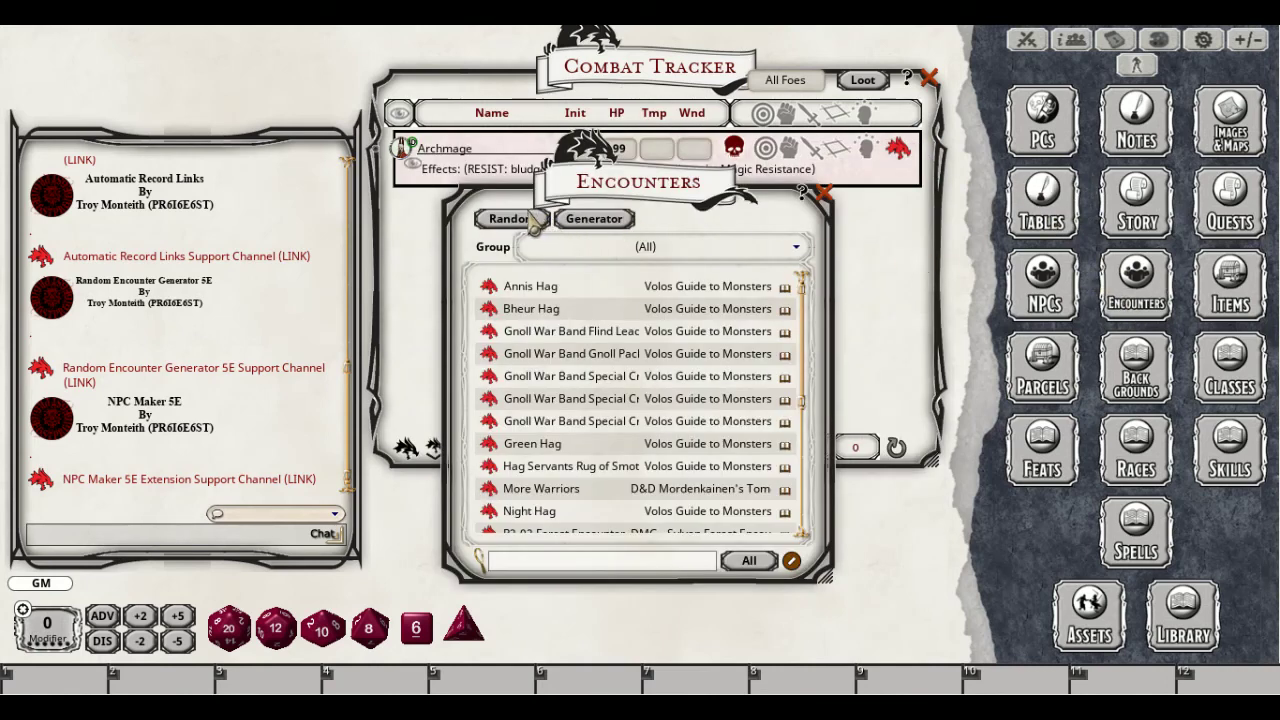
left_click(548, 310)
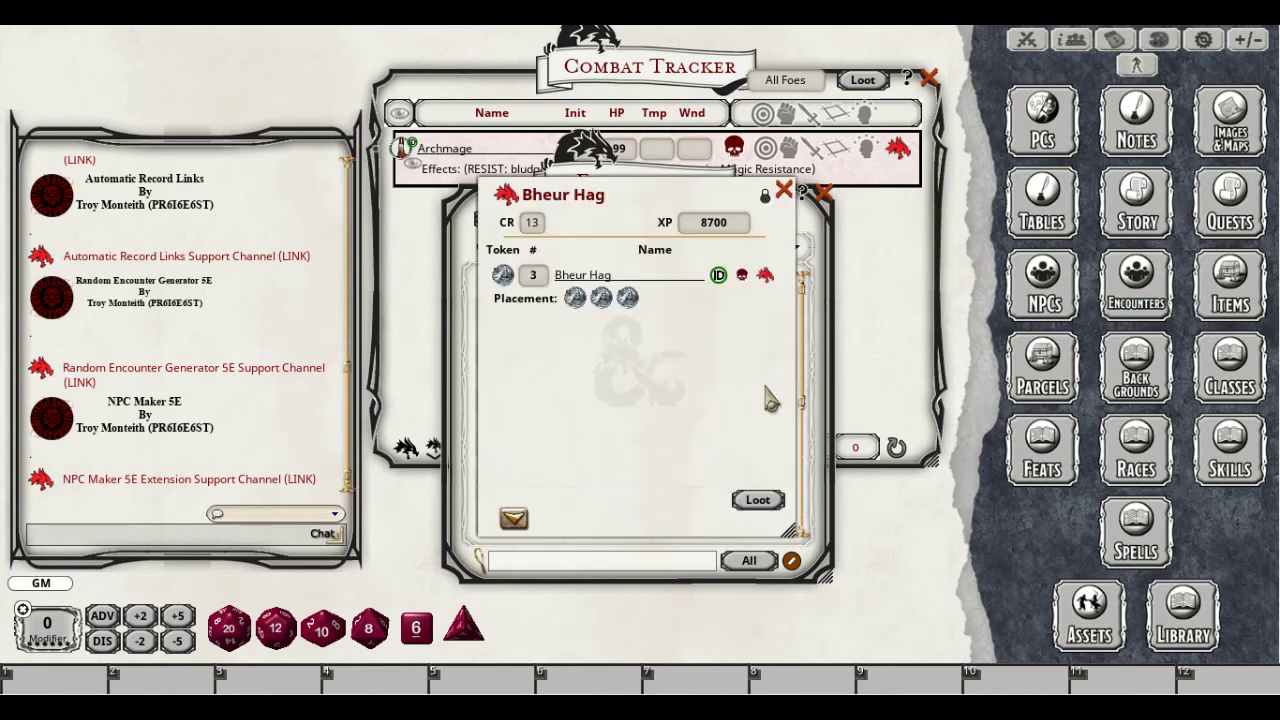
left_click(757, 499)
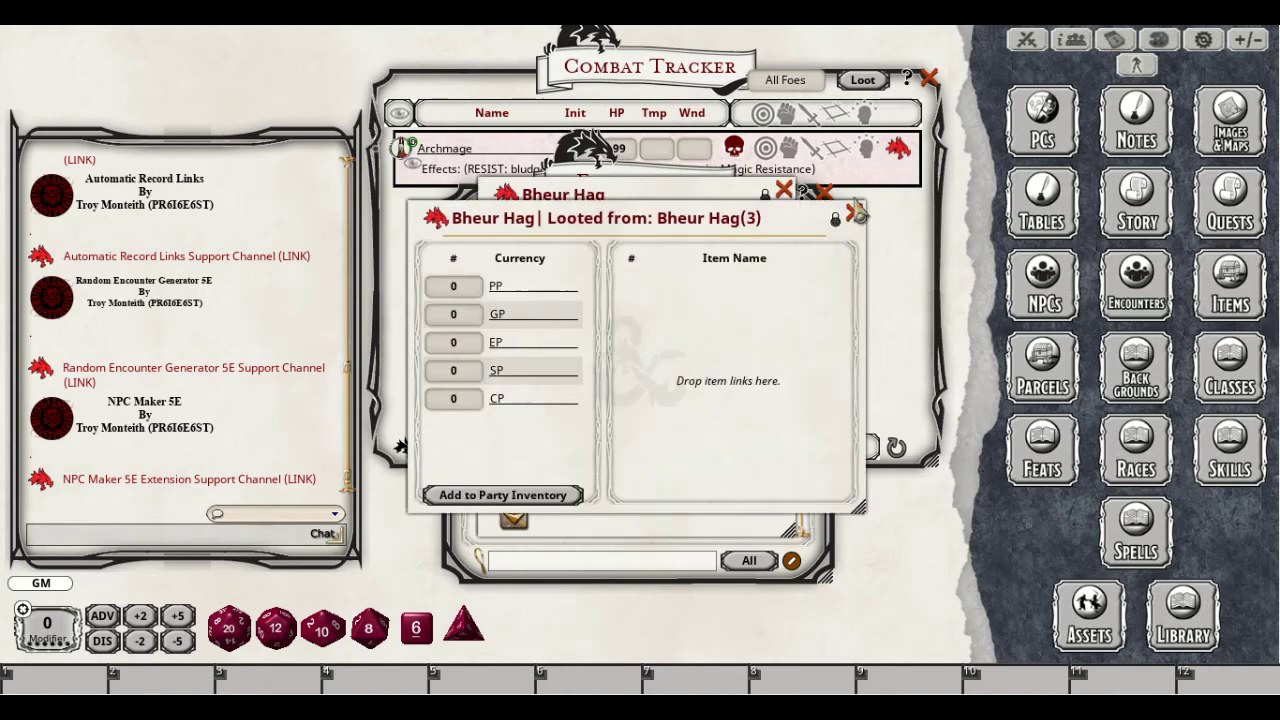
left_click(853, 213)
left_click(784, 191)
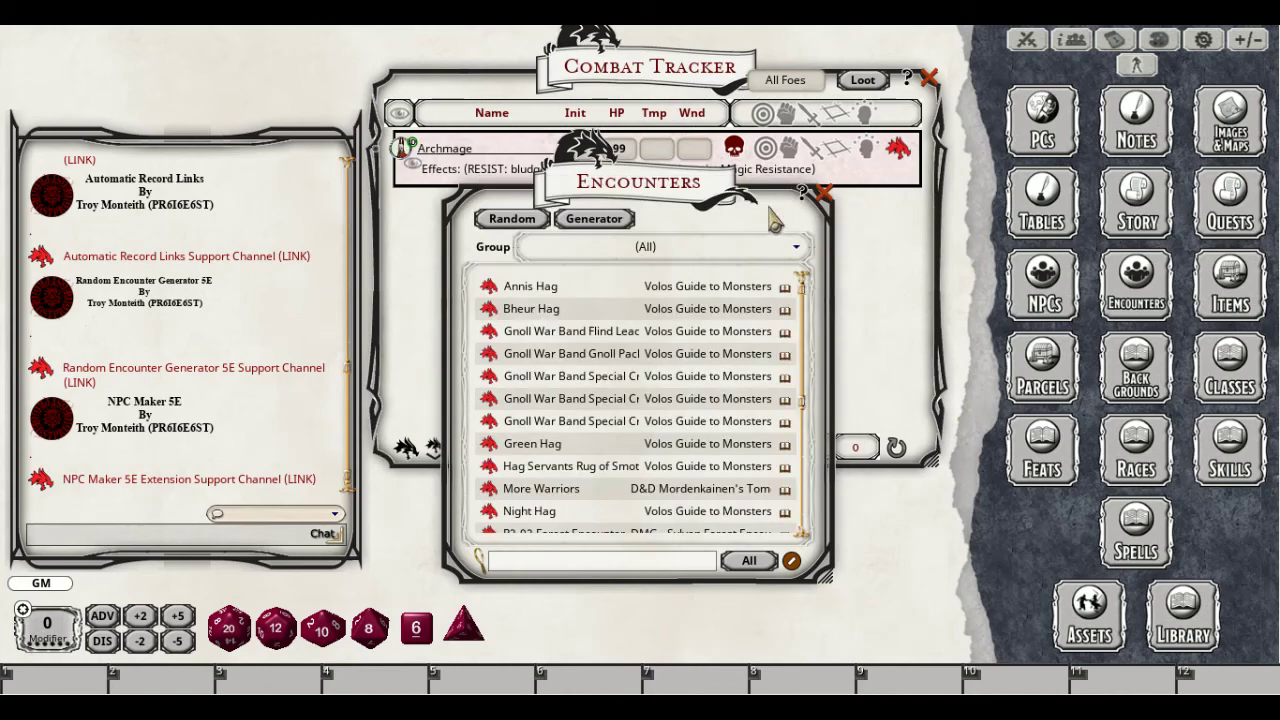
Loot the Warriors encounter from the Encounters list and close the generated Githyanki Warrior parcels
scroll(630, 412, "down", 2)
scroll(548, 430, "down", 3)
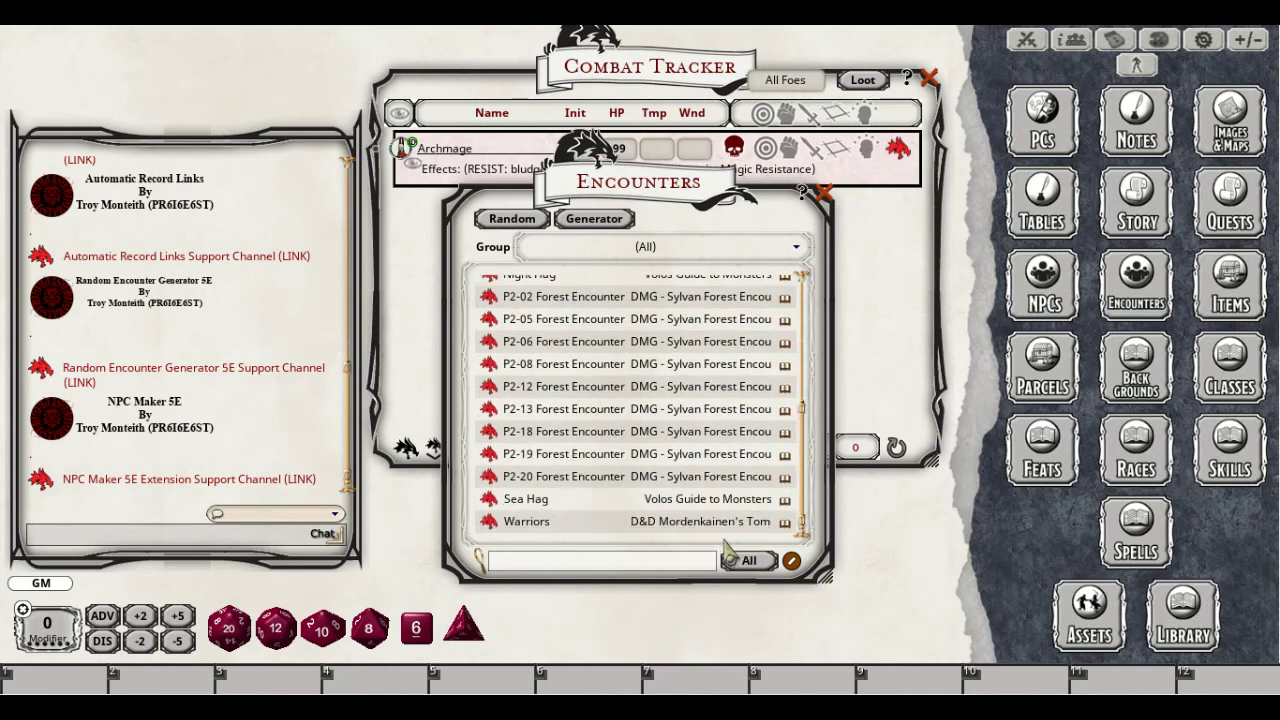
left_click(535, 522)
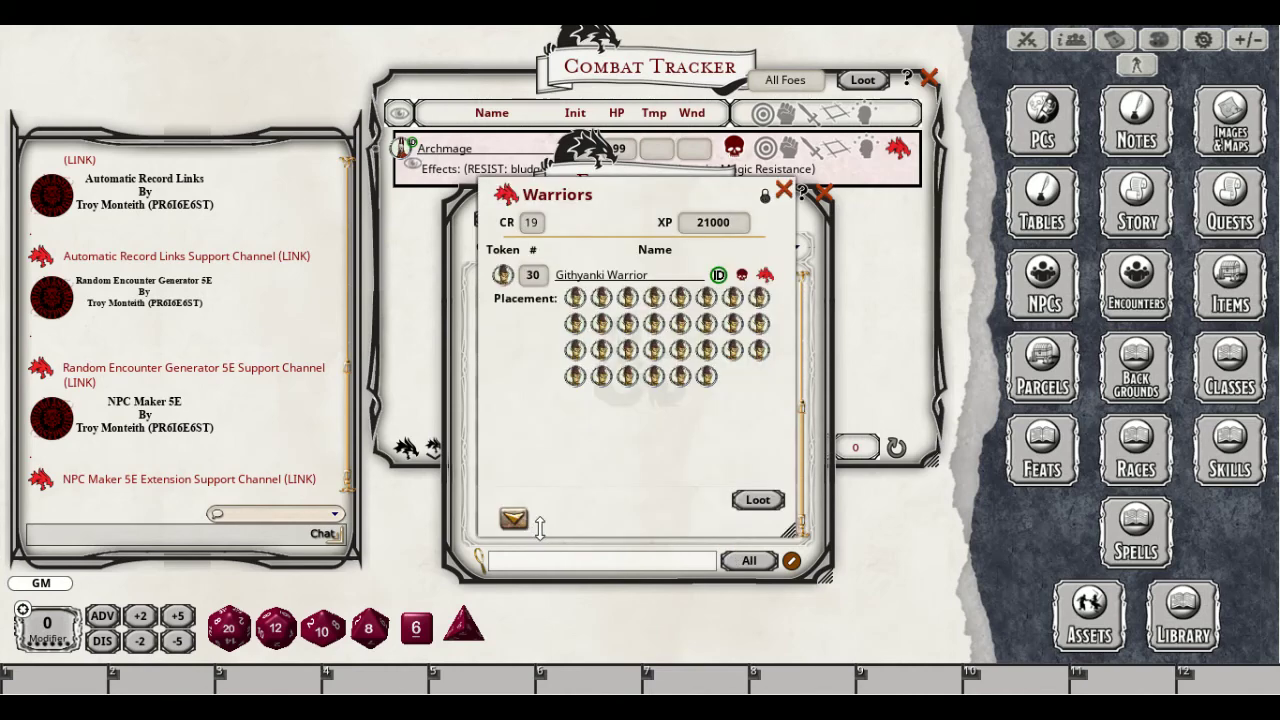
left_click(750, 502)
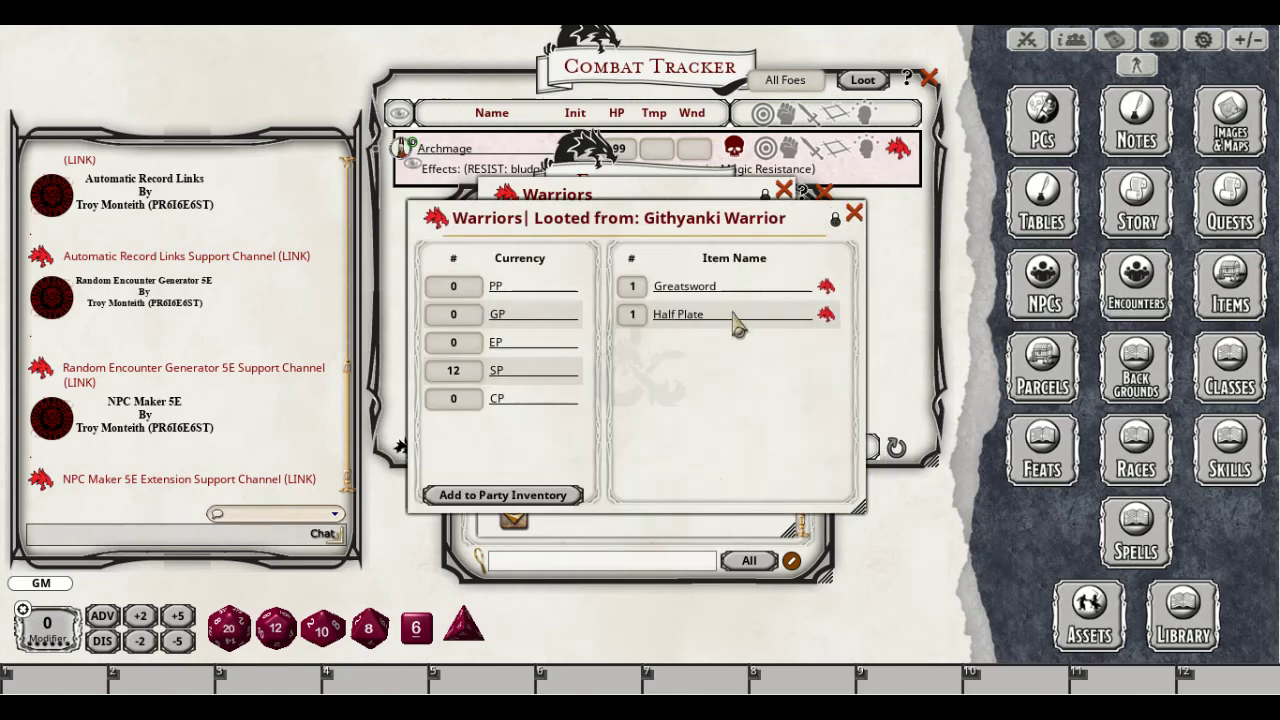
left_click(854, 213)
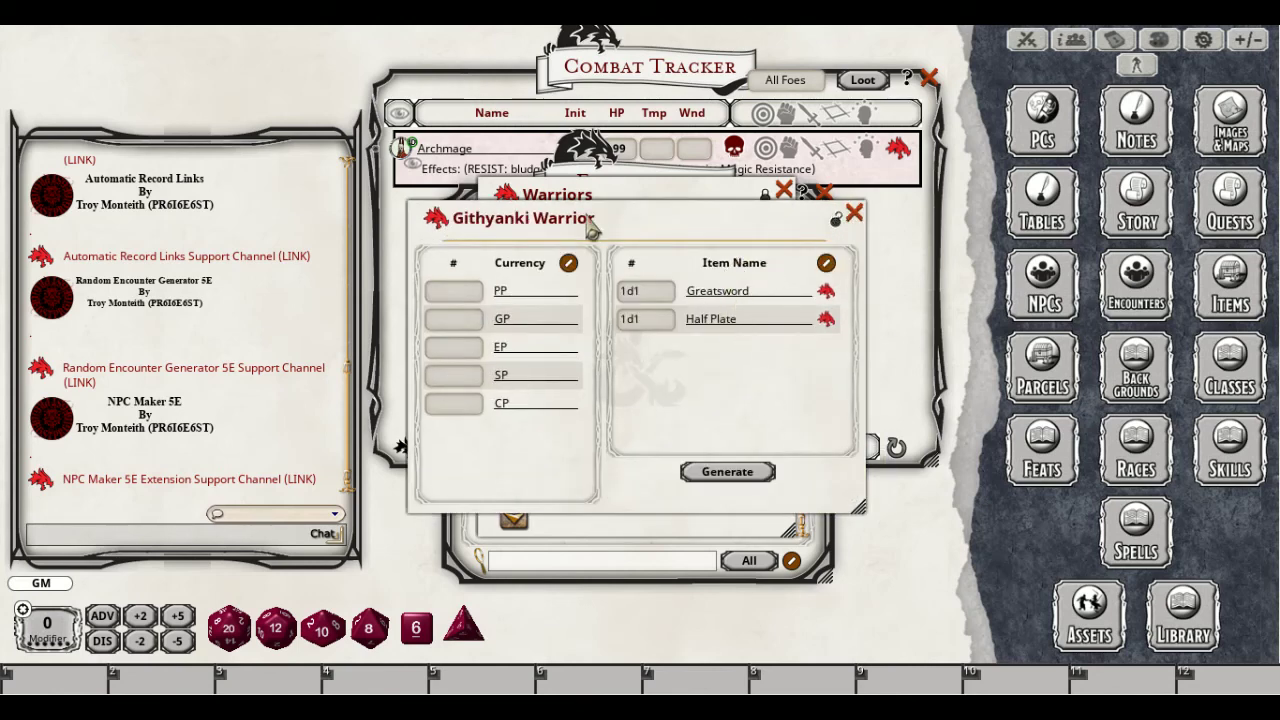
left_click(854, 213)
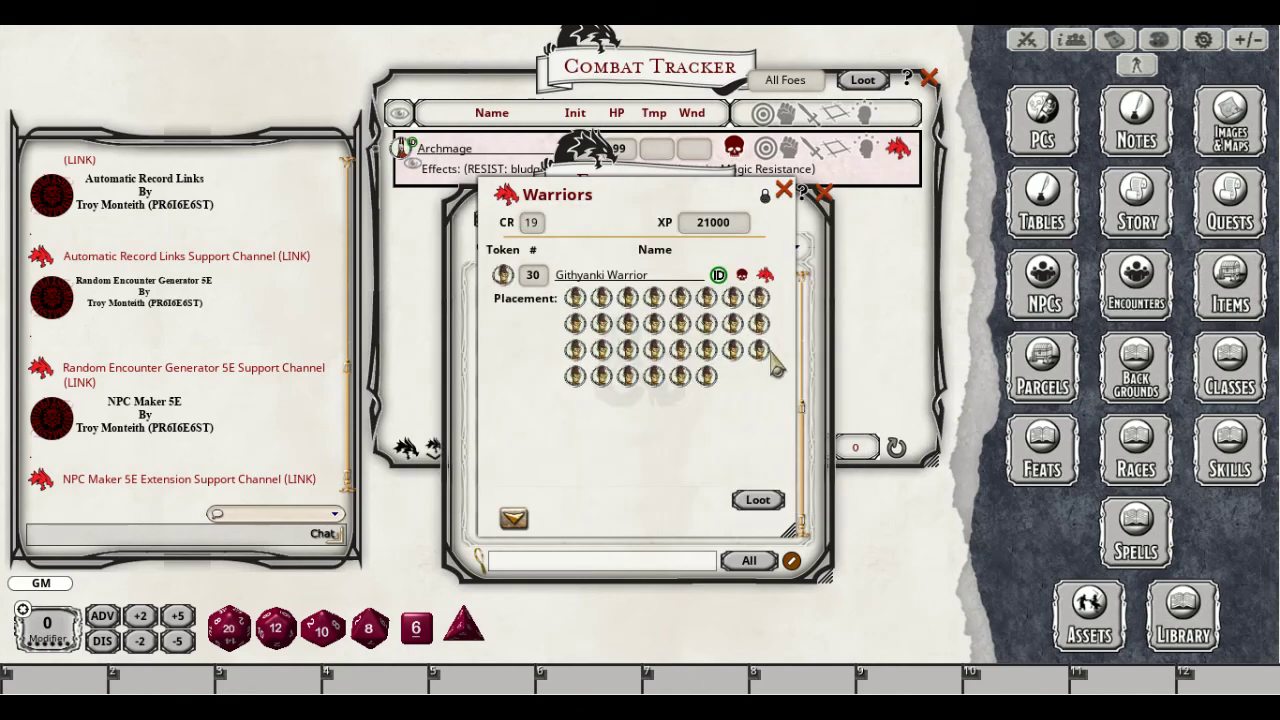
Loot the Warriors encounter again for all 30 Githyanki Warriors, and close the parcel, the encounter and the Encounters list
left_click(748, 500)
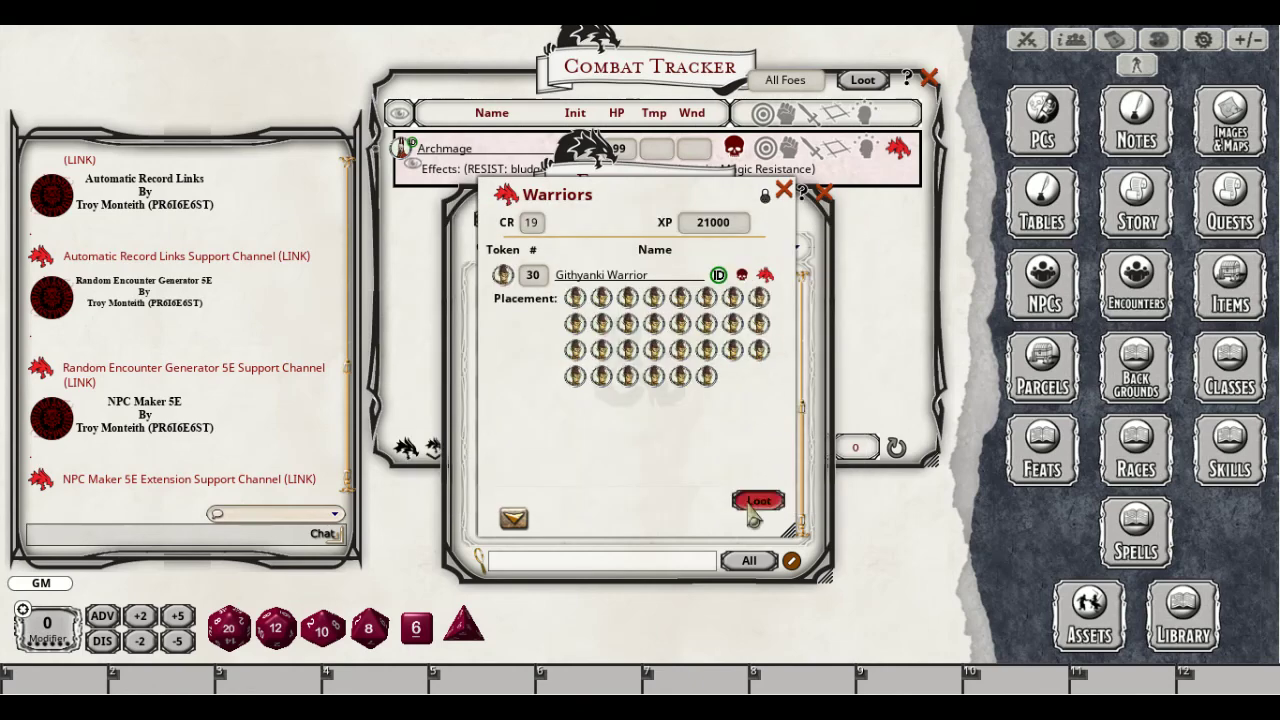
left_click_drag(760, 455, 380, 531)
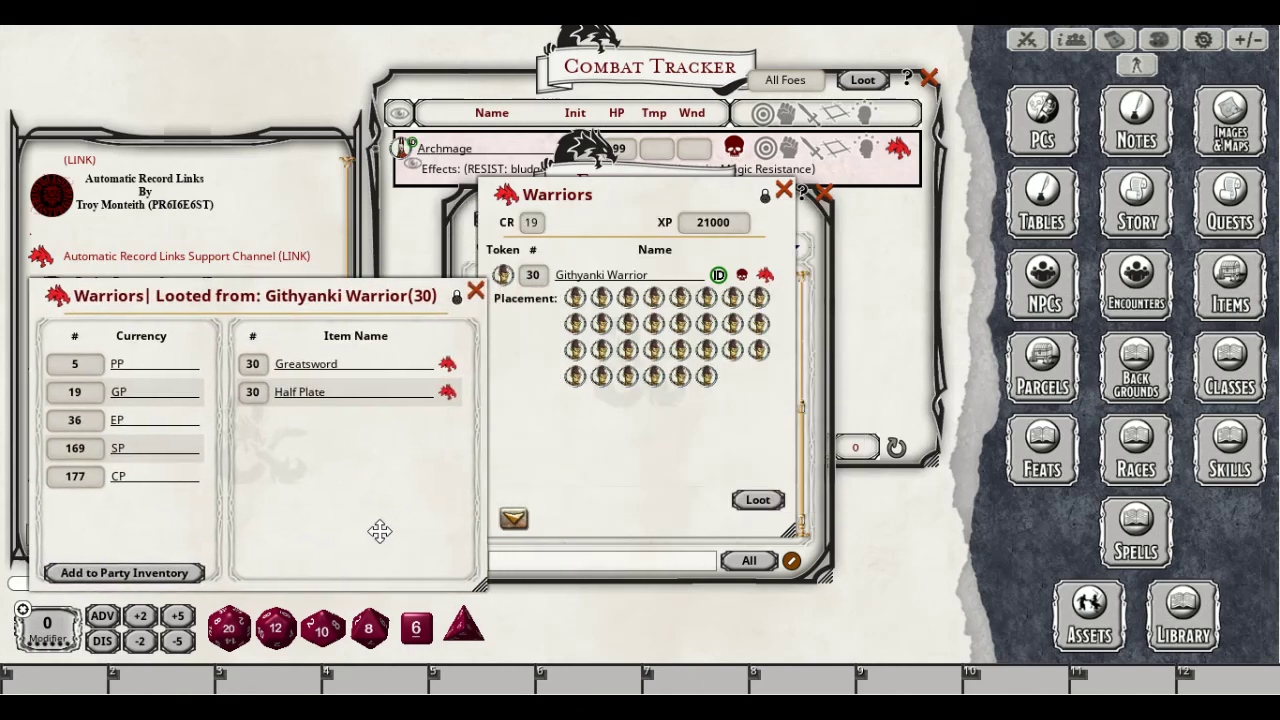
left_click(476, 294)
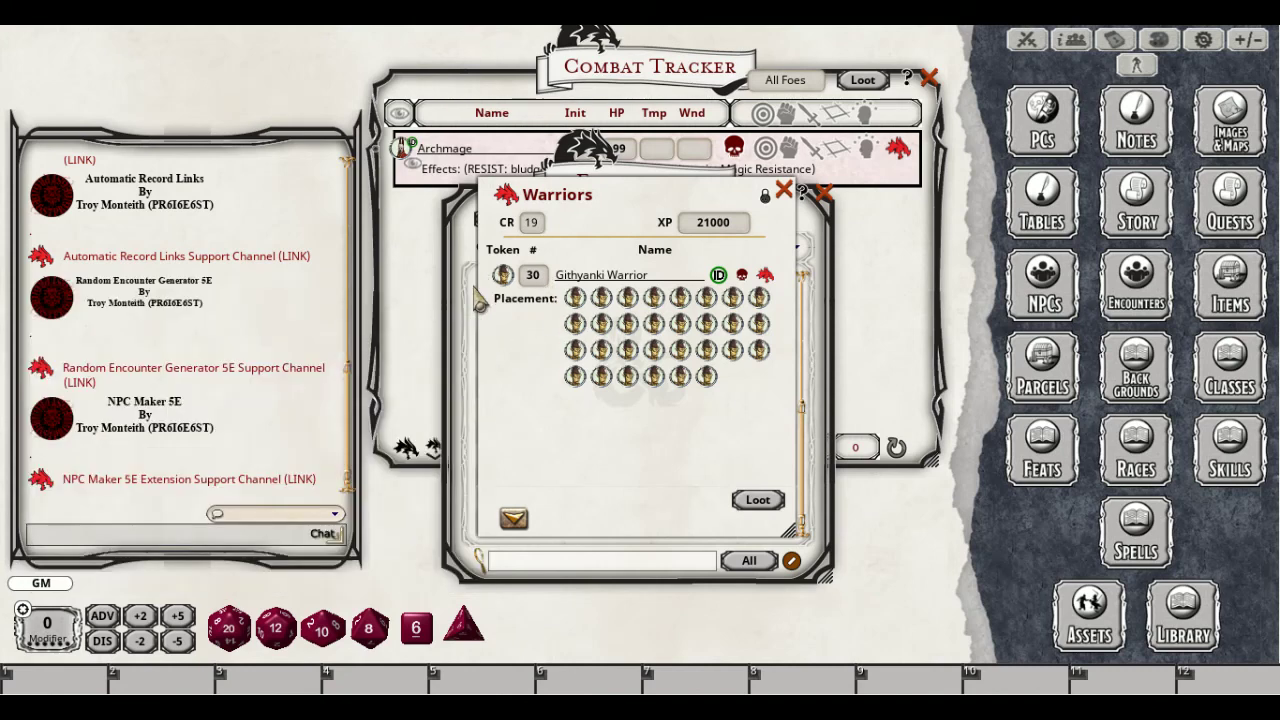
left_click(786, 193)
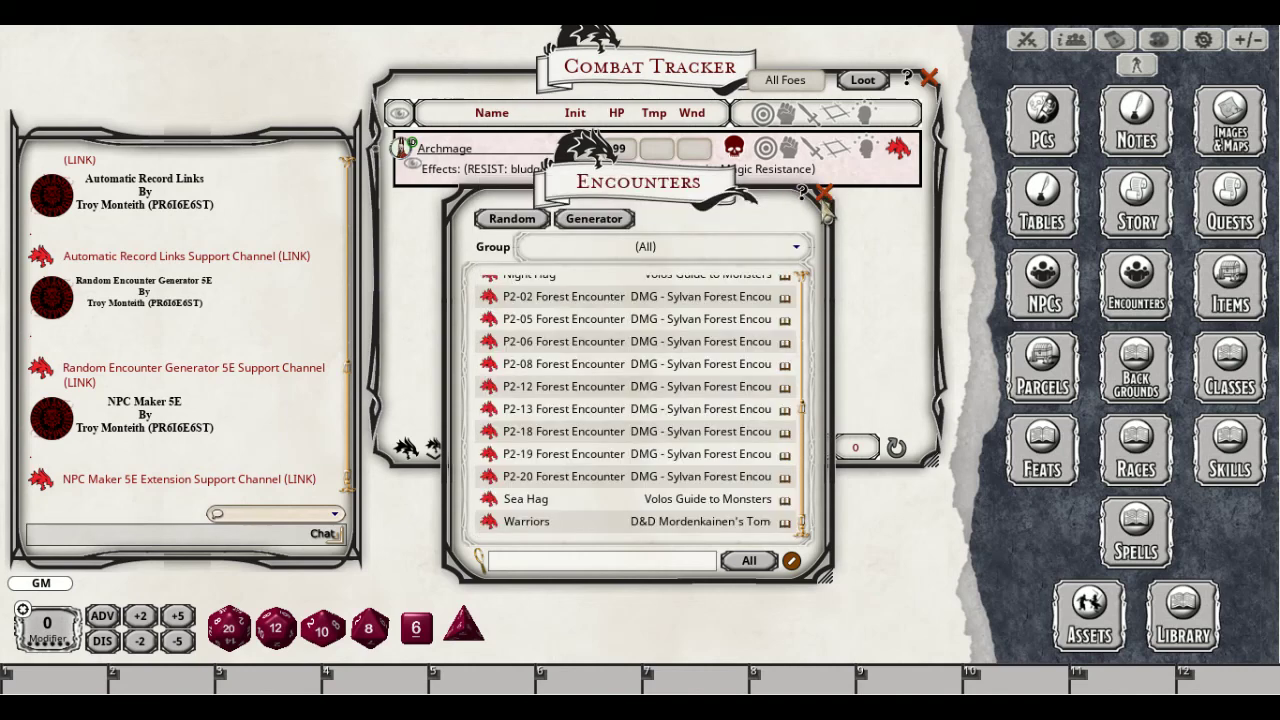
left_click(824, 193)
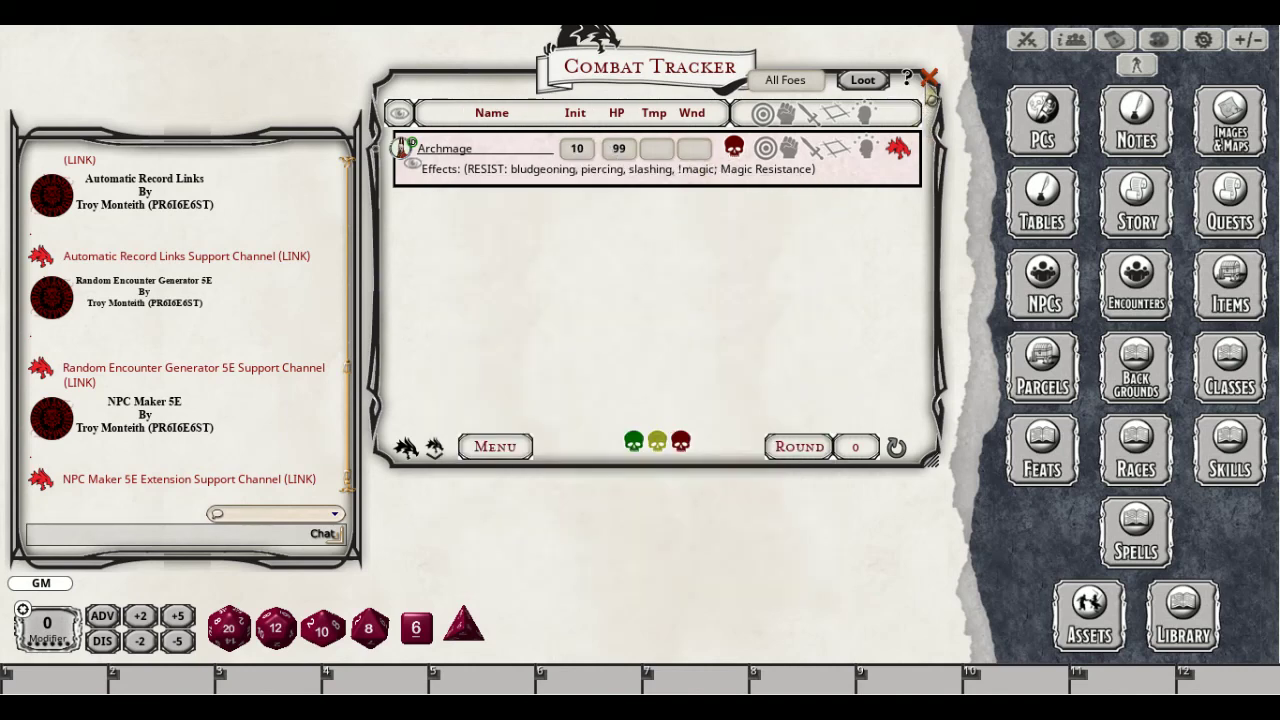